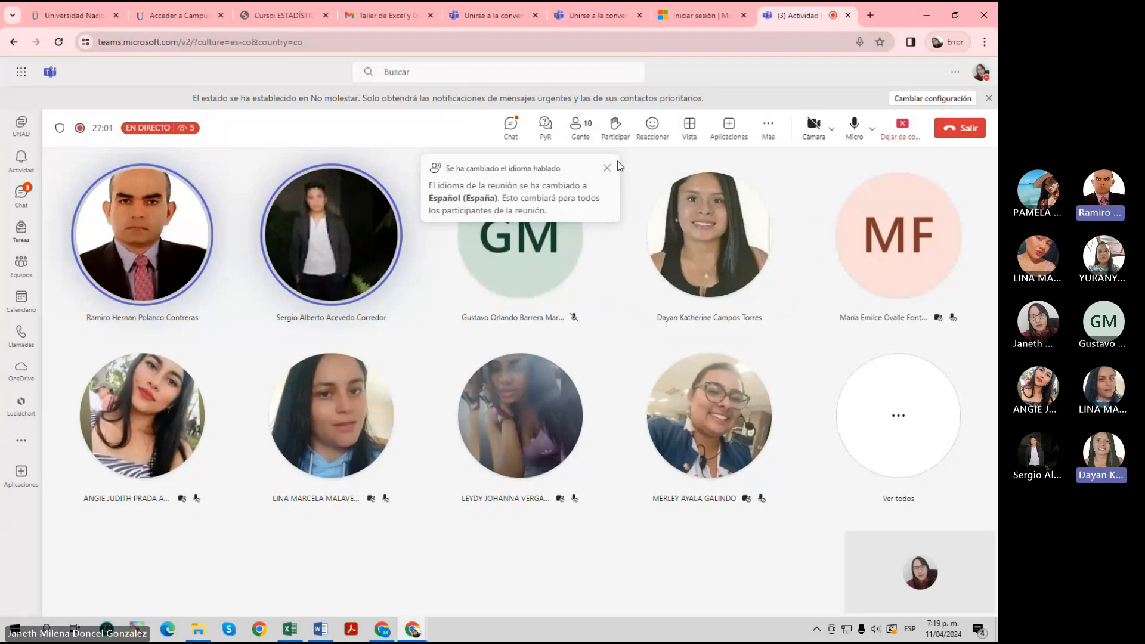
# Dismiss the spoken-language notice in the Teams meeting and mute the microphone.
pyautogui.click(607, 170)
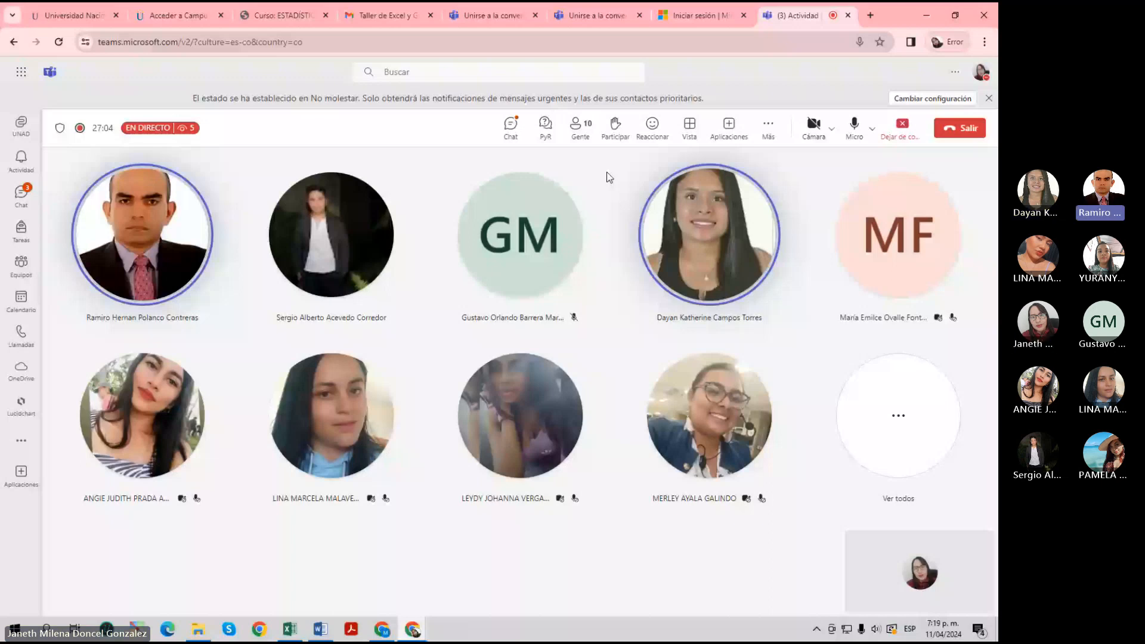
pyautogui.click(854, 128)
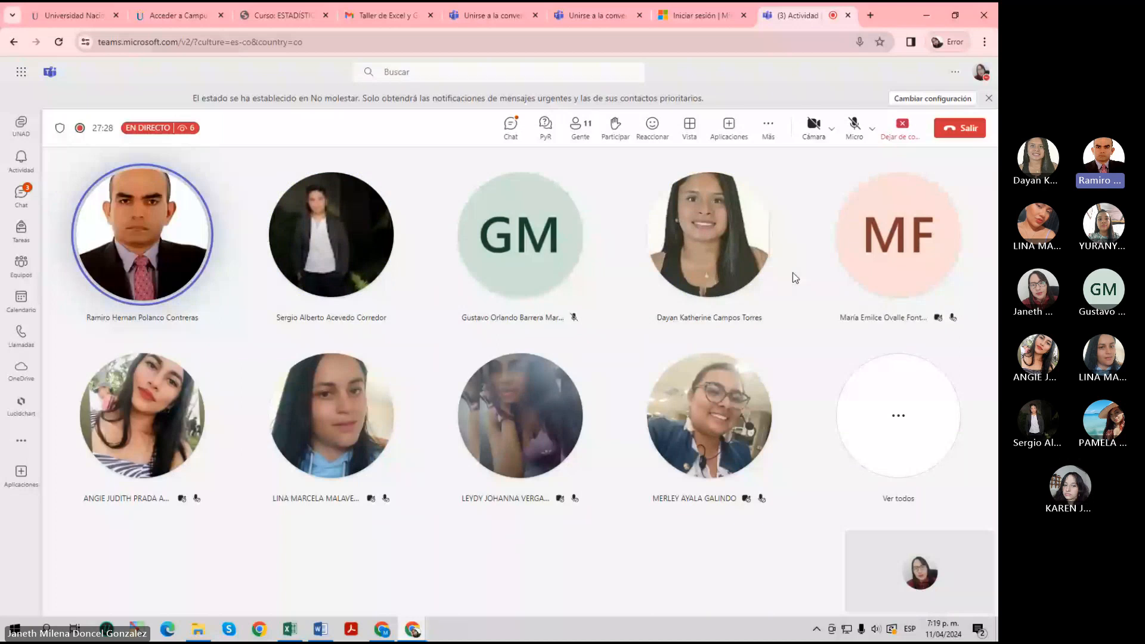
# Display the meeting chat to read the participants' messages, and unmute the microphone.
pyautogui.moveTo(292, 633)
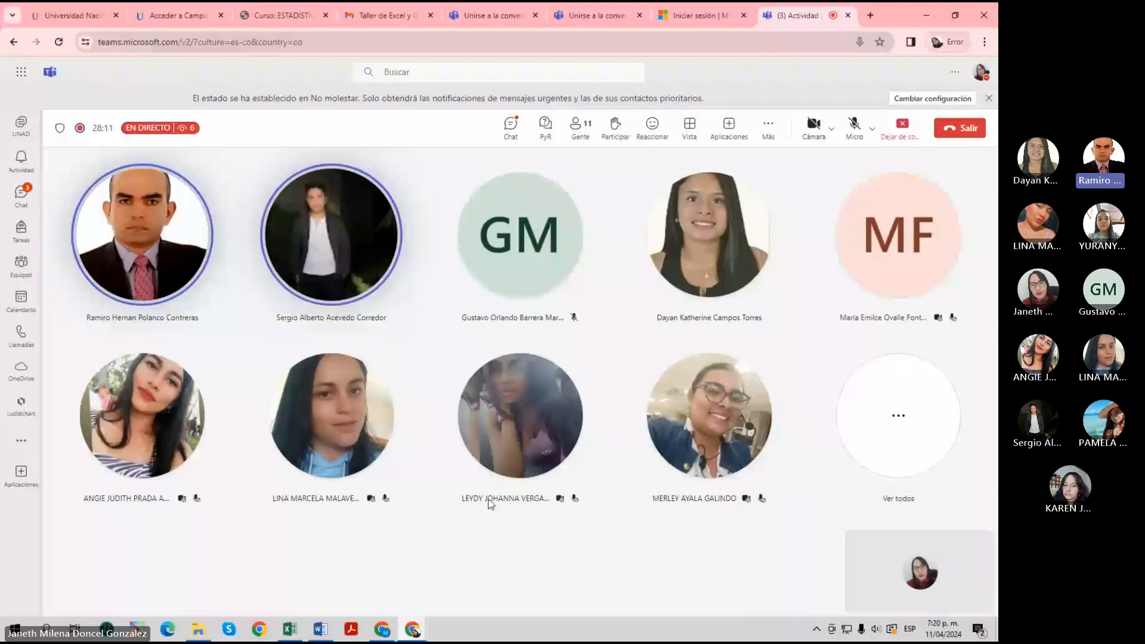
pyautogui.click(513, 126)
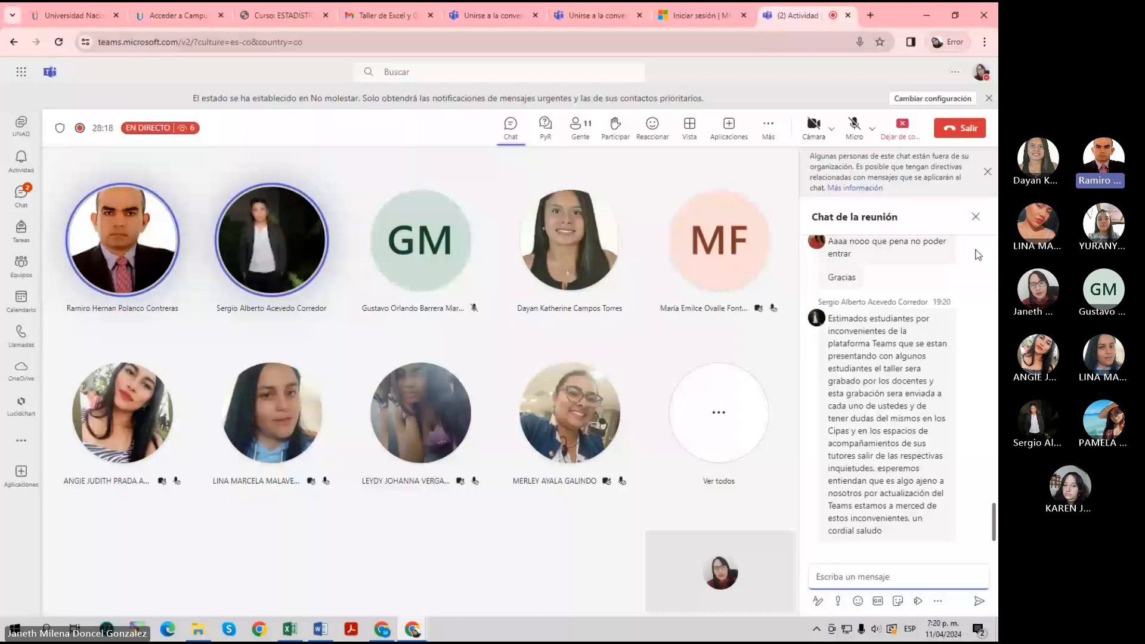
pyautogui.click(976, 217)
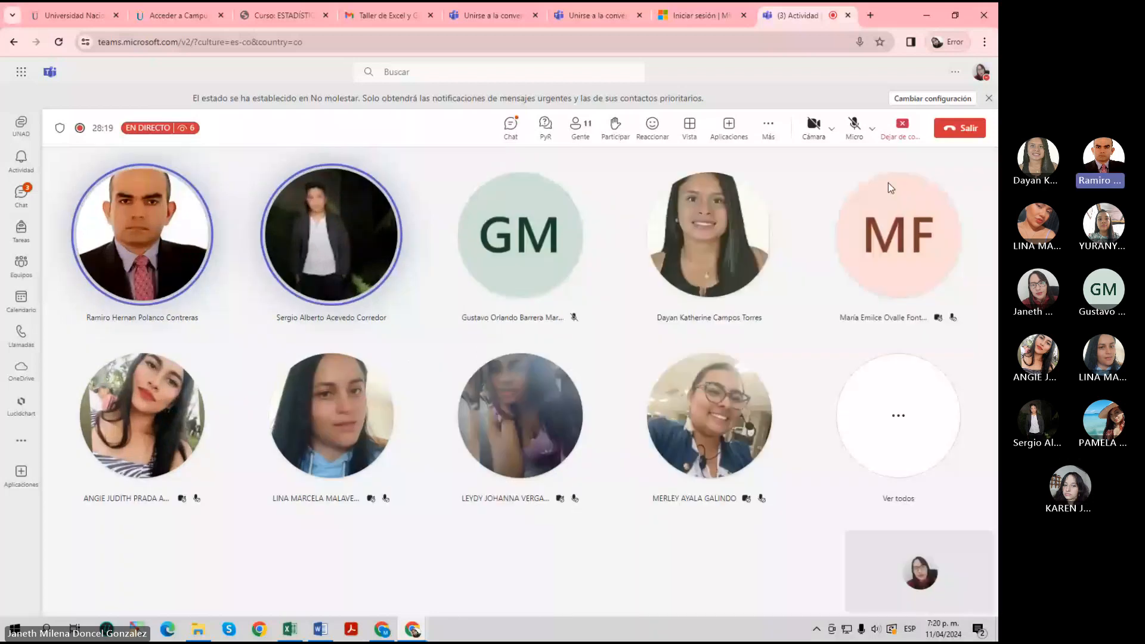
pyautogui.click(510, 128)
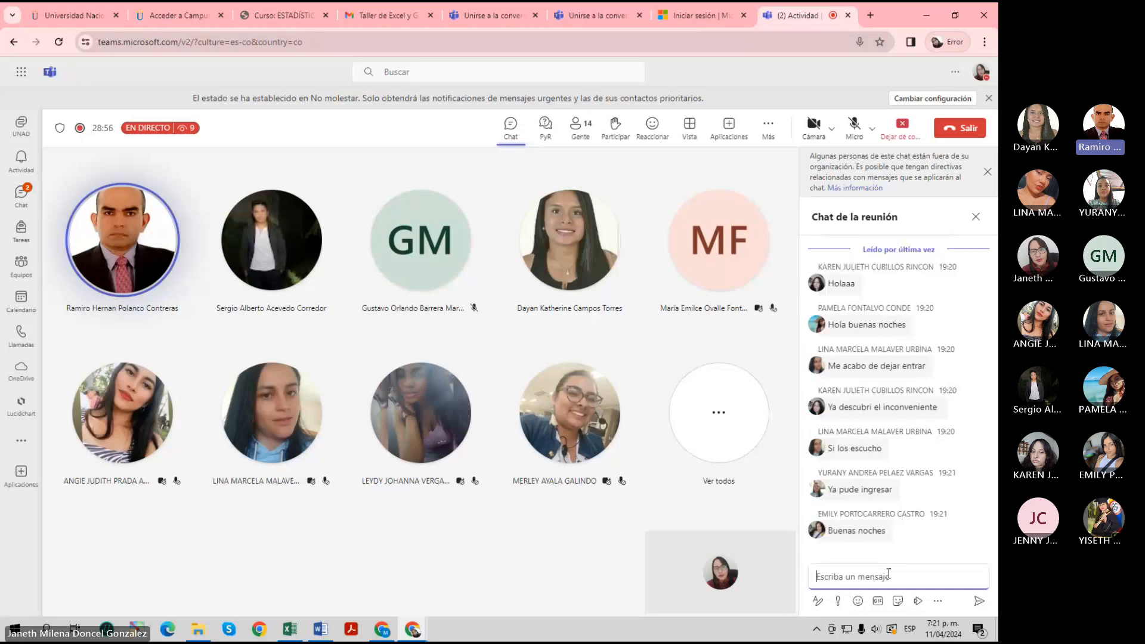
pyautogui.click(855, 132)
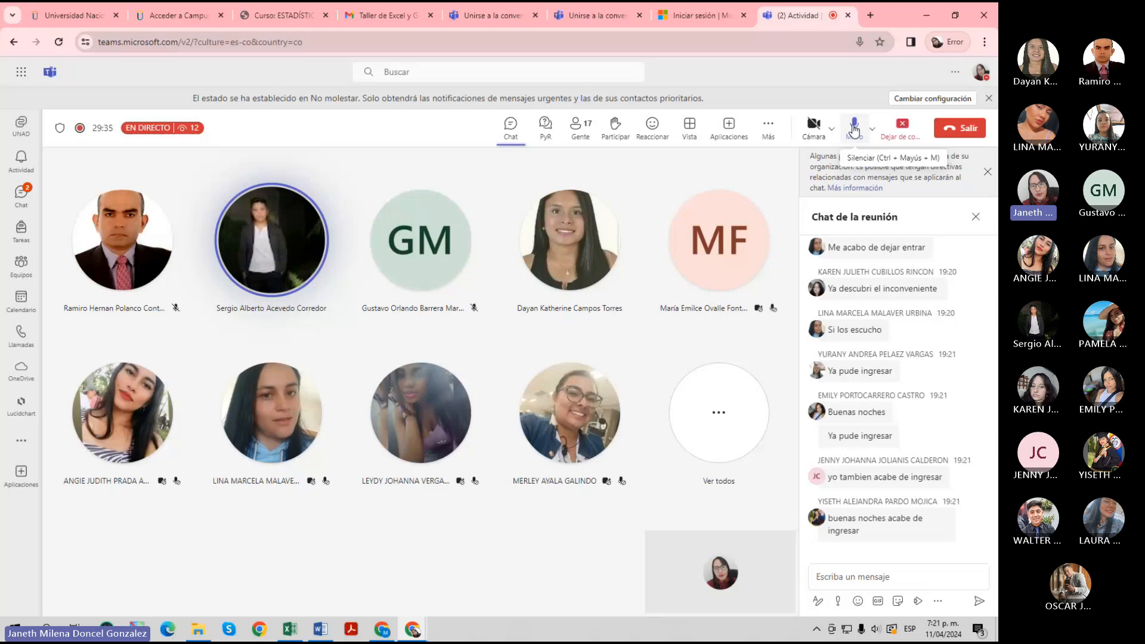
# Switch to the Excel workbook and calculate MÍNIMO in F4 with =MIN(A4:A103).
pyautogui.hotkey('alt', 'Tab')
pyautogui.doubleClick(338, 233)
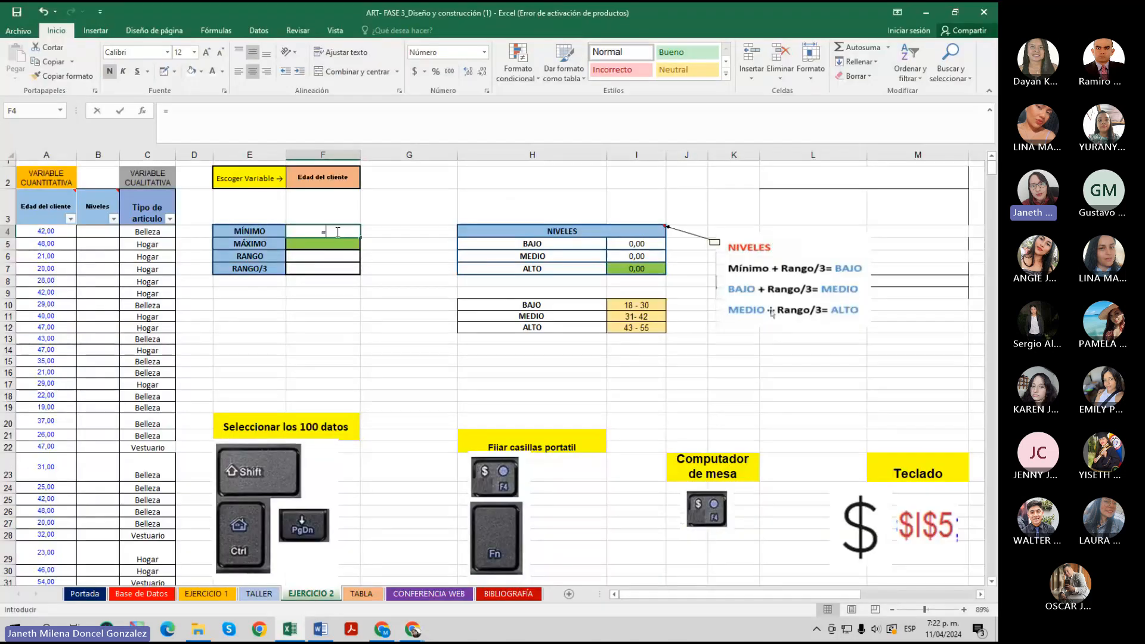
pyautogui.write('=')
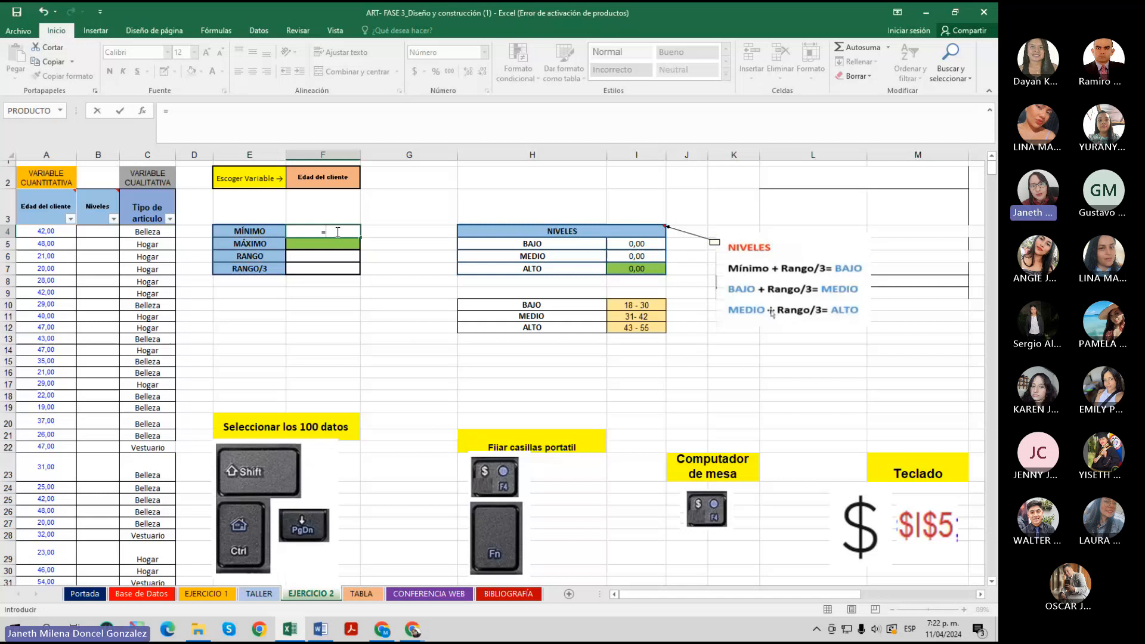
pyautogui.write('MIN(A4:A103)')
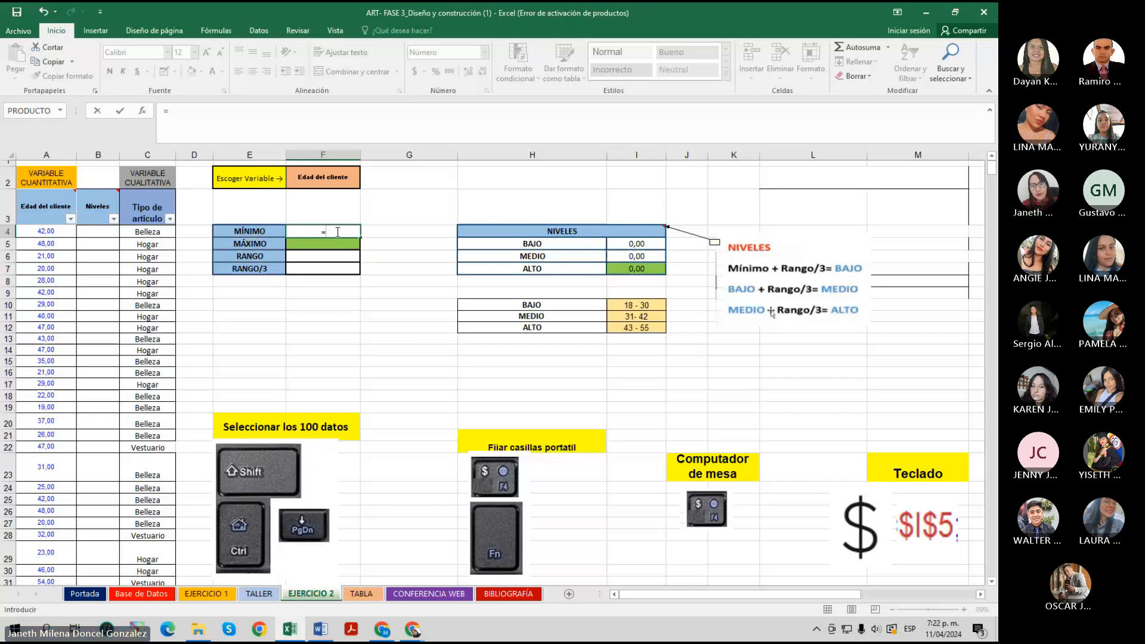
pyautogui.click(225, 111)
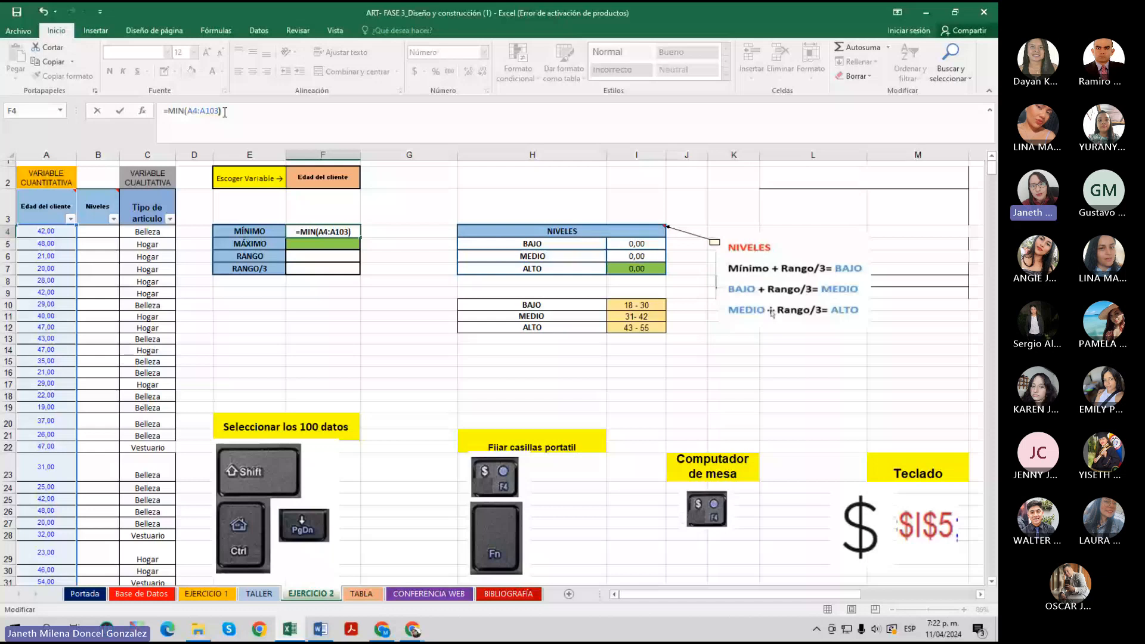
pyautogui.press('Return')
# Calculate MÁXIMO in F5 with the MAX function over the client ages in A4:A103.
pyautogui.write('=MAX(')
pyautogui.click(43, 232)
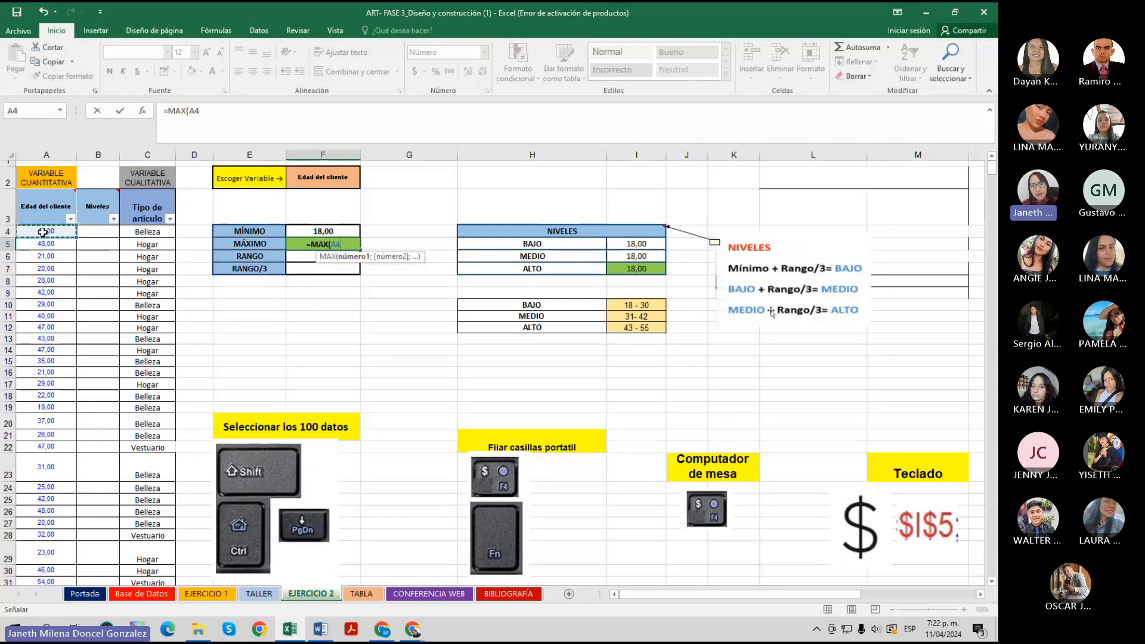
pyautogui.hotkey('ctrl', 'shift', 'Down')
pyautogui.click(254, 108)
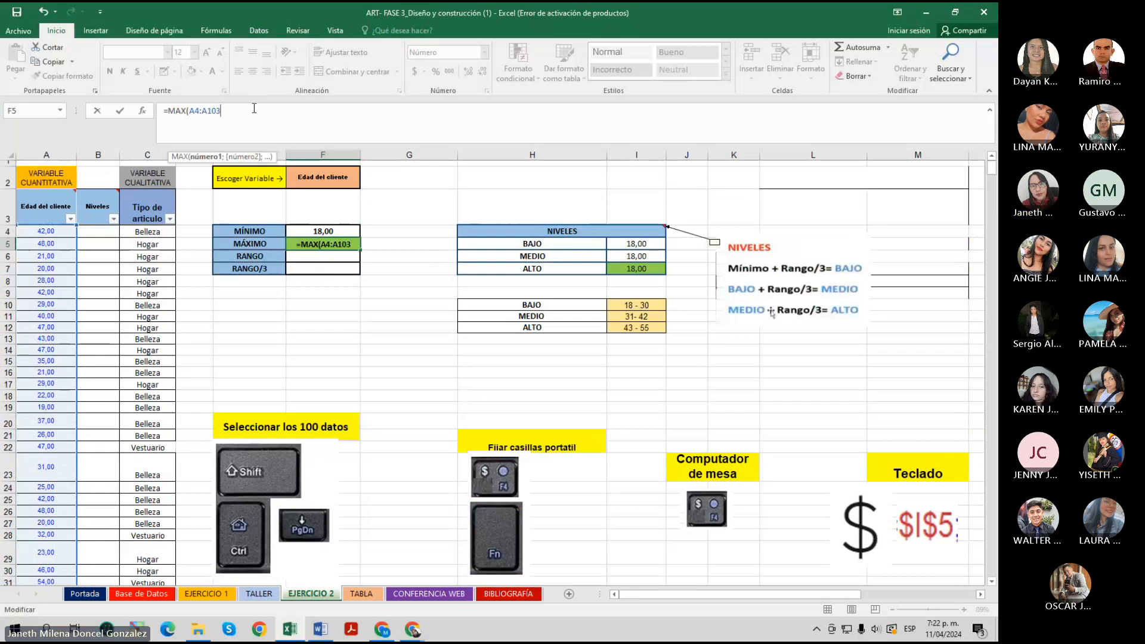
pyautogui.press('Return')
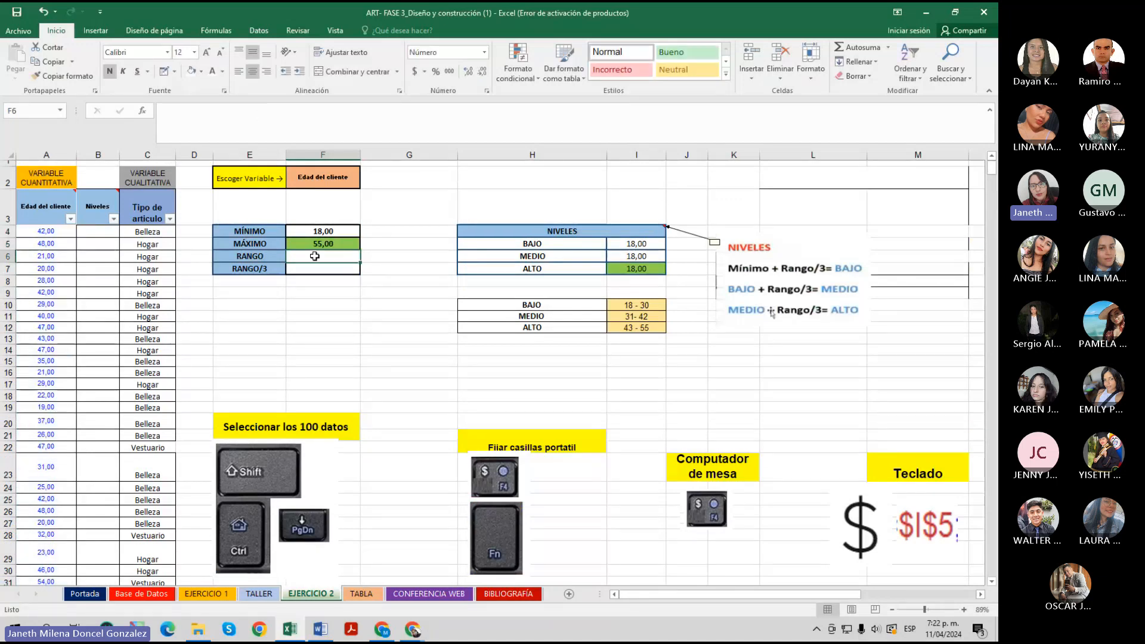
# Calculate RANGO in F6 by subtracting the minimum from the maximum with =F5-F4.
pyautogui.write('=')
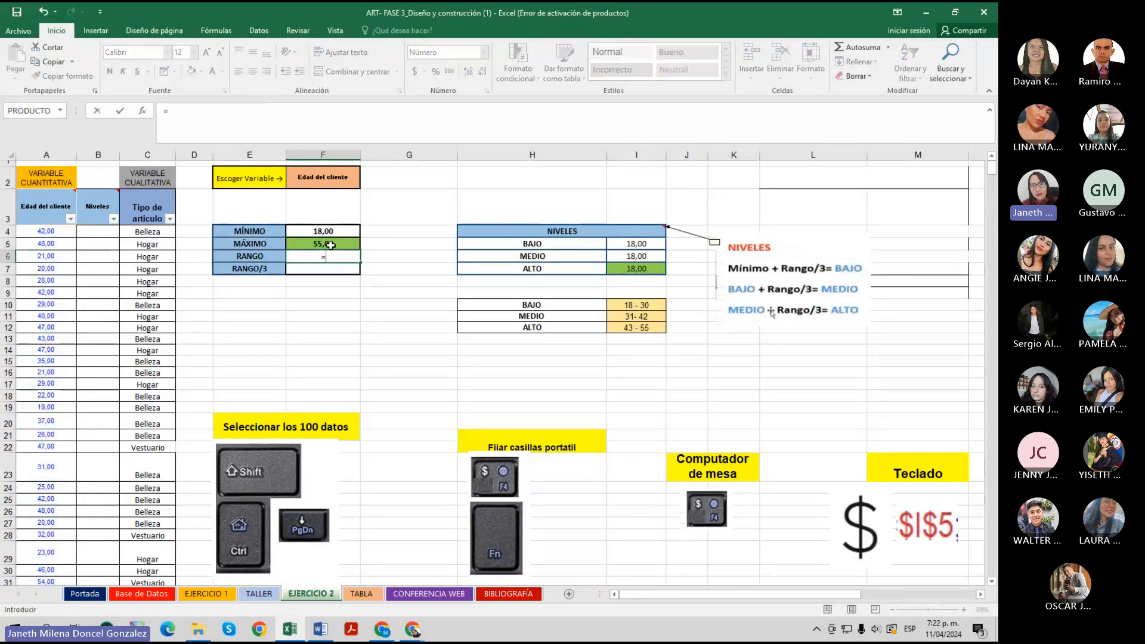
pyautogui.click(331, 244)
pyautogui.write('-')
pyautogui.click(331, 231)
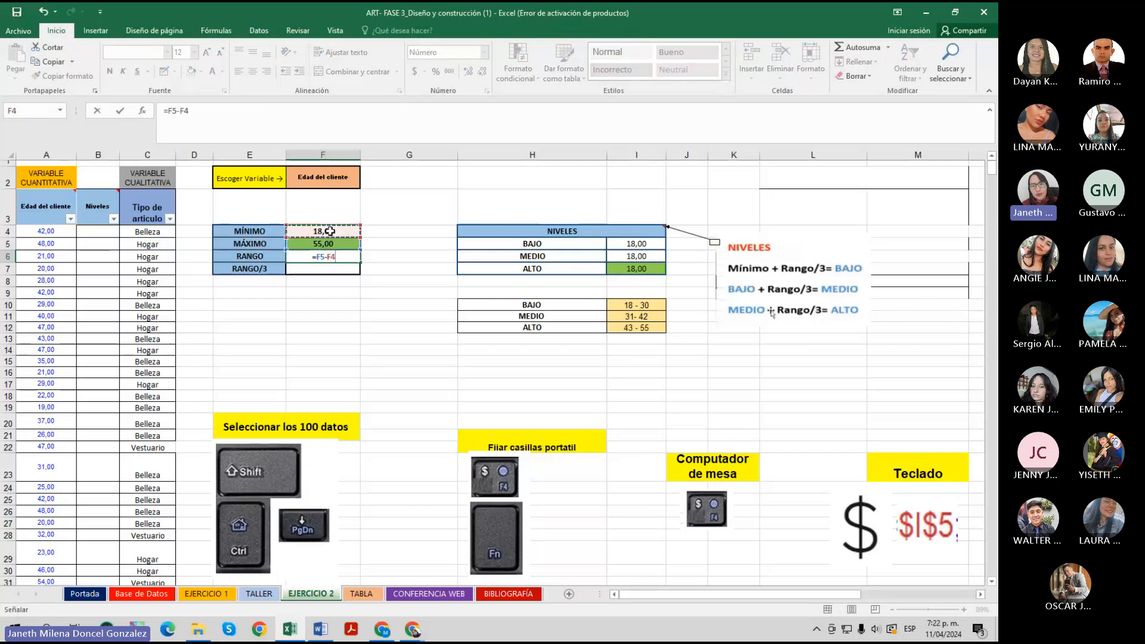
pyautogui.press('Return')
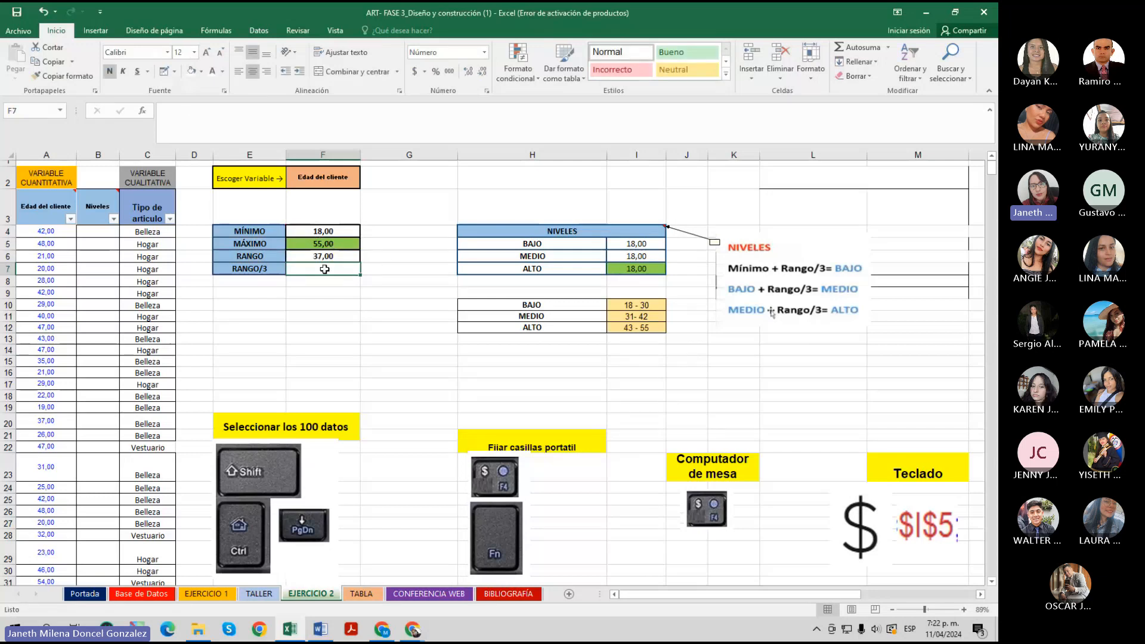
# Calculate RANGO/3 in F7 by dividing the range by three with =F6/3.
pyautogui.write('=')
pyautogui.click(330, 258)
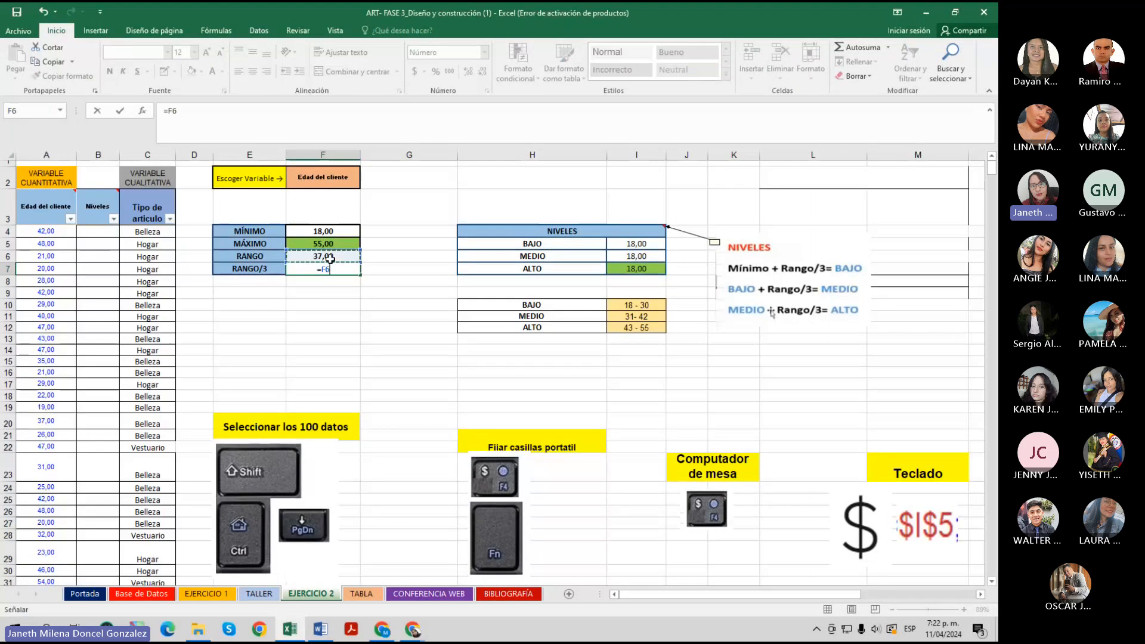
pyautogui.write('/')
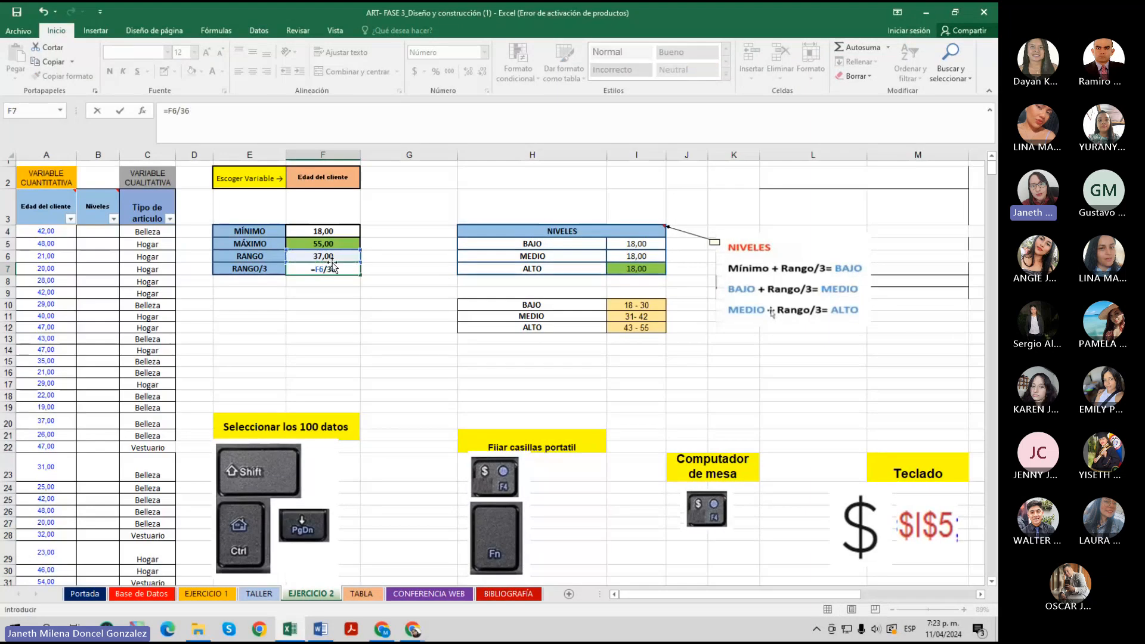
pyautogui.write('3')
pyautogui.press('Return')
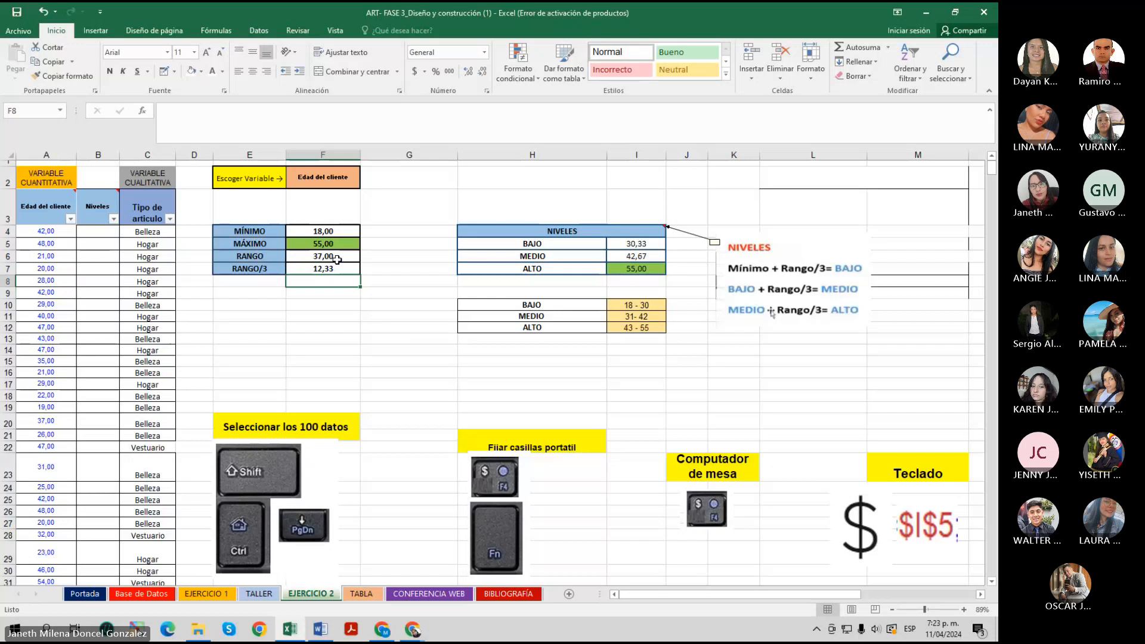
# Examine the lowest and highest ages in the Edad del cliente filter list without applying a filter.
pyautogui.click(70, 219)
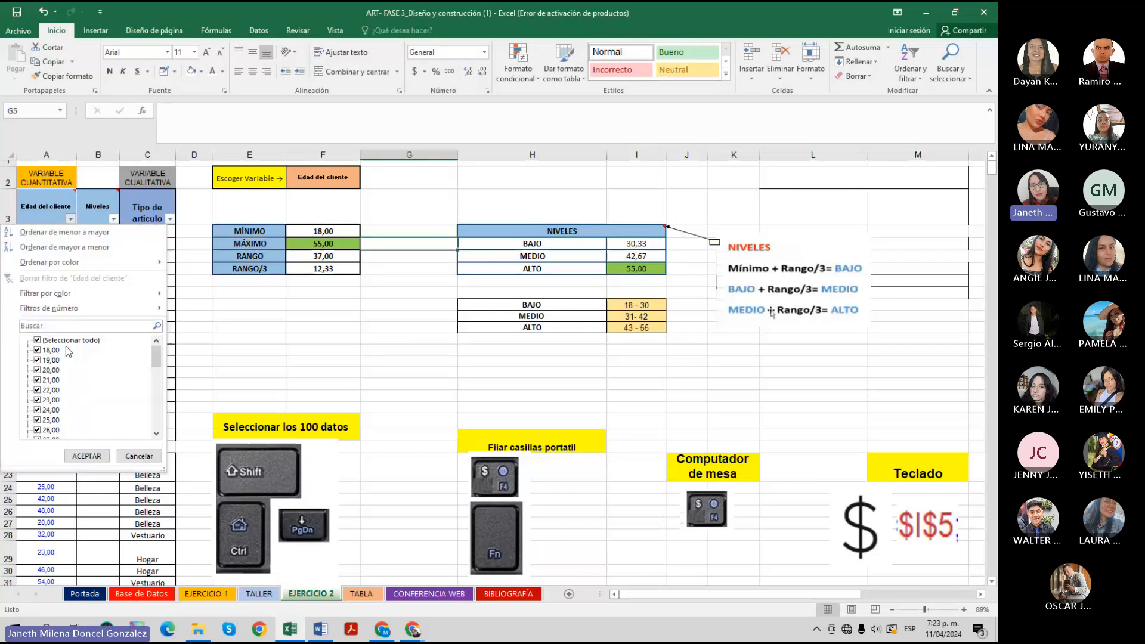
pyautogui.moveTo(158, 352); pyautogui.dragTo(160, 421)
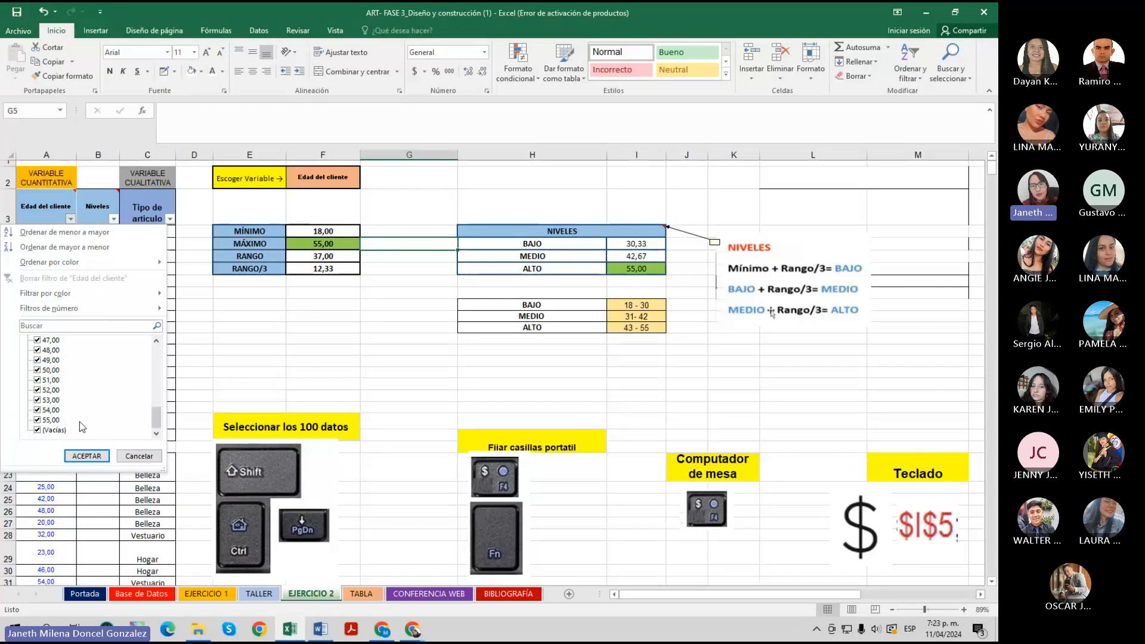
pyautogui.click(188, 397)
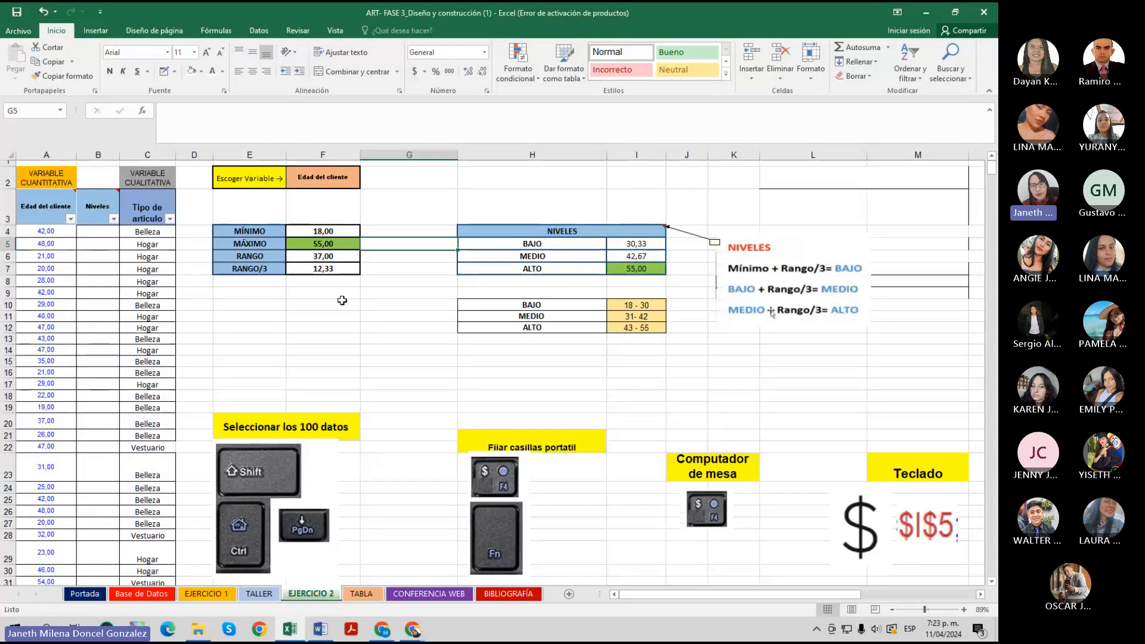
# Enlarge the NIVELES rules picture and place the nested SI formula picture just below the level ranges table.
pyautogui.click(782, 271)
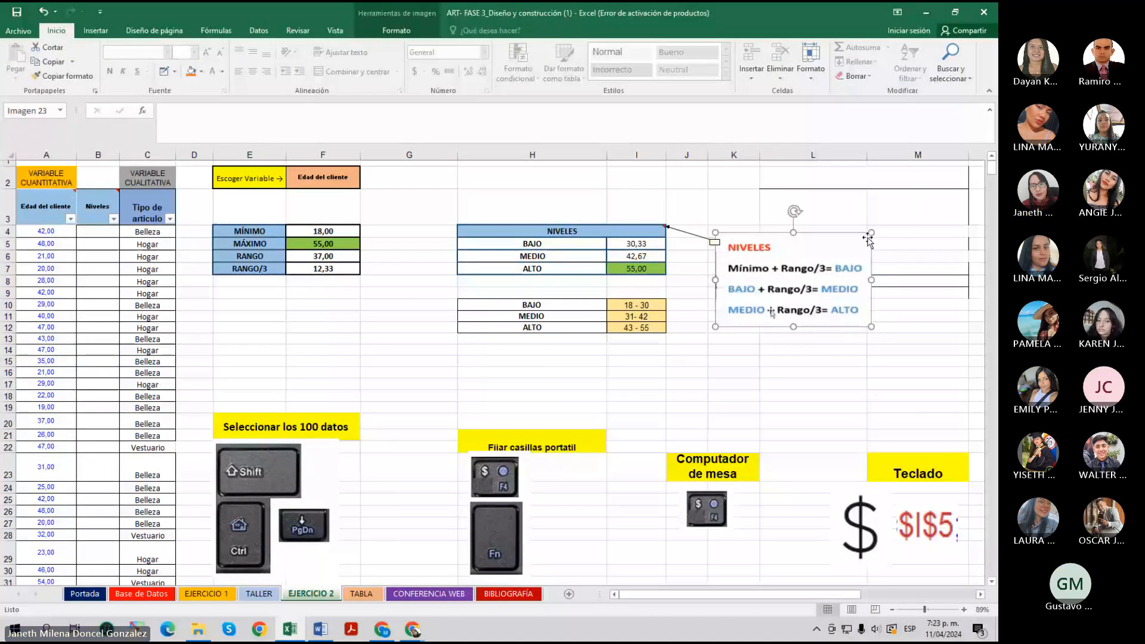
pyautogui.moveTo(870, 232); pyautogui.dragTo(934, 194)
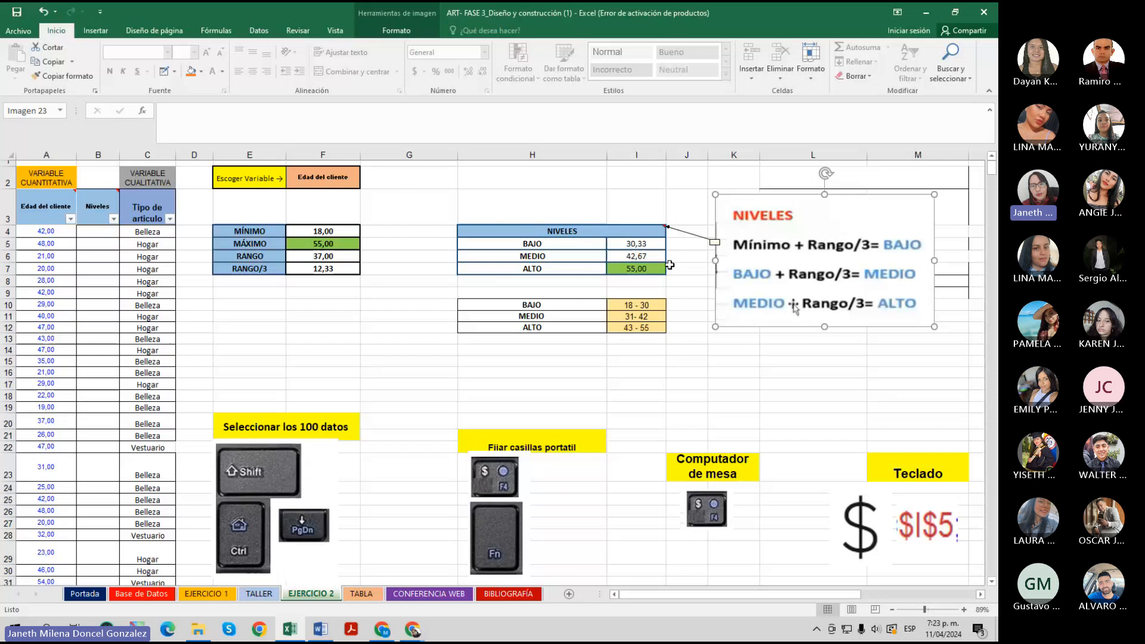
pyautogui.press('Escape')
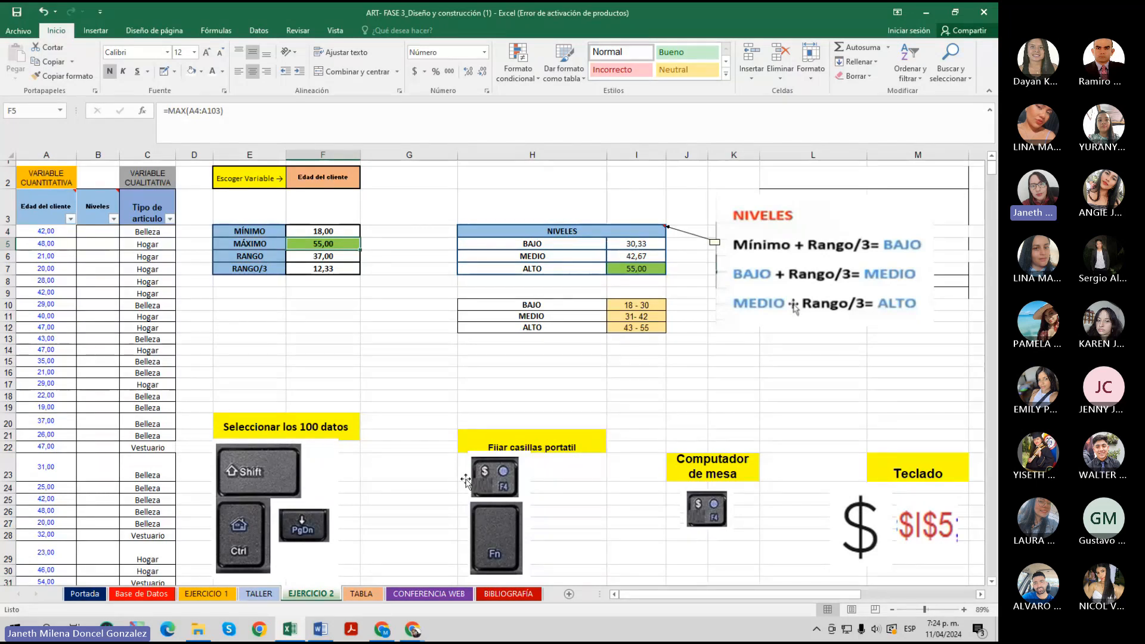
pyautogui.scroll(-3, 467, 482)
pyautogui.moveTo(466, 482); pyautogui.dragTo(452, 225)
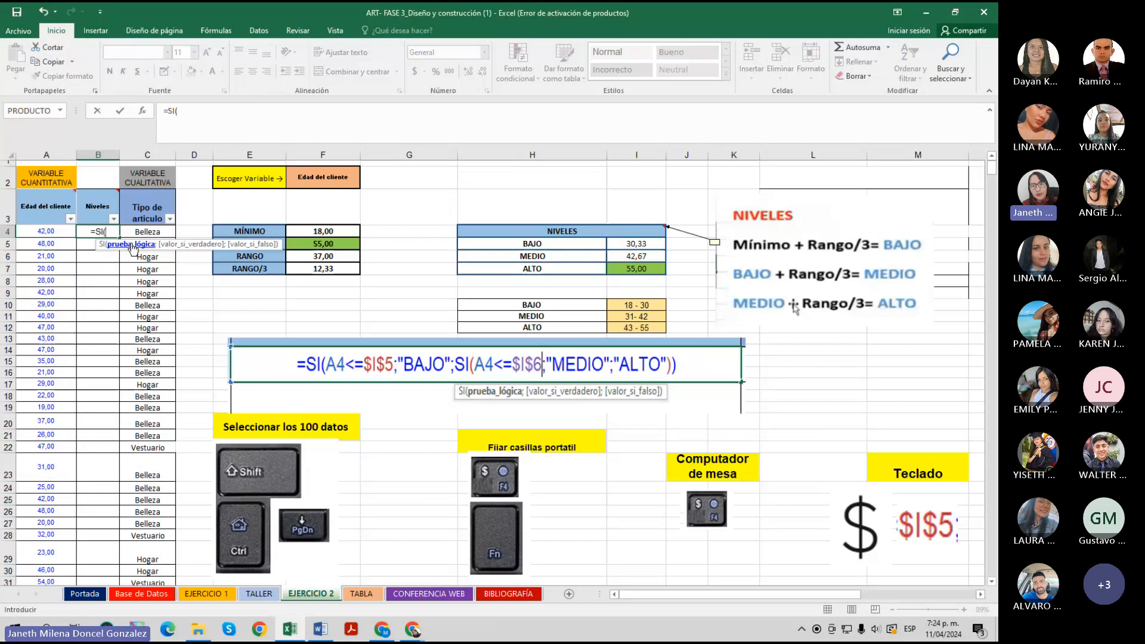
# Begin an SI formula in B4 that references A4, and check the Teams meeting before returning to the Excel workbook.
pyautogui.click(40, 234)
pyautogui.write(';')
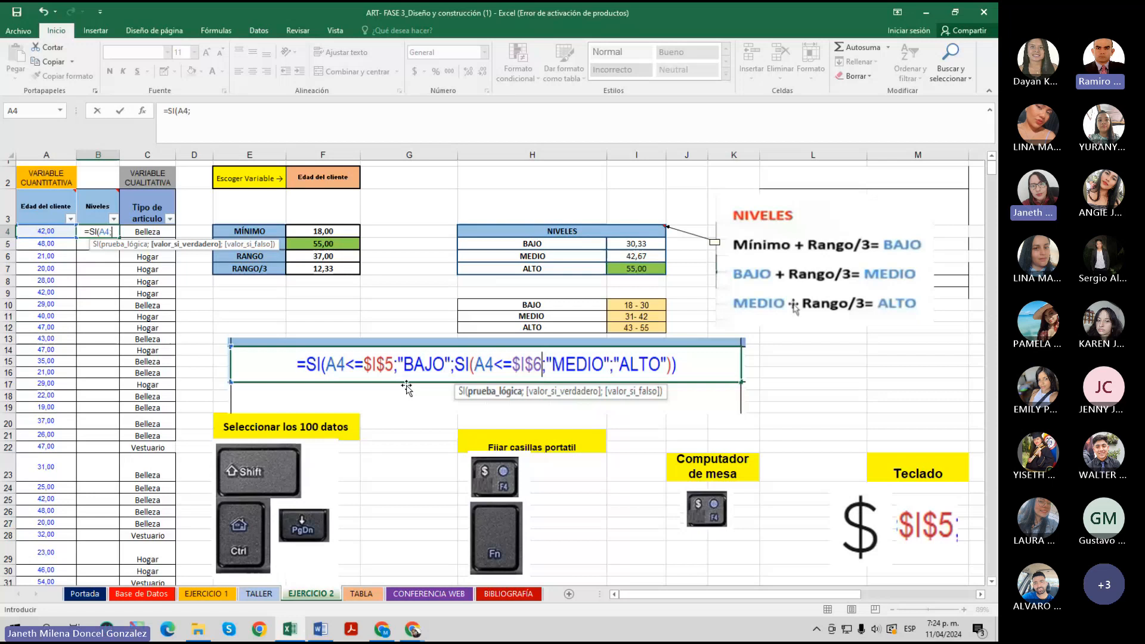
pyautogui.click(412, 629)
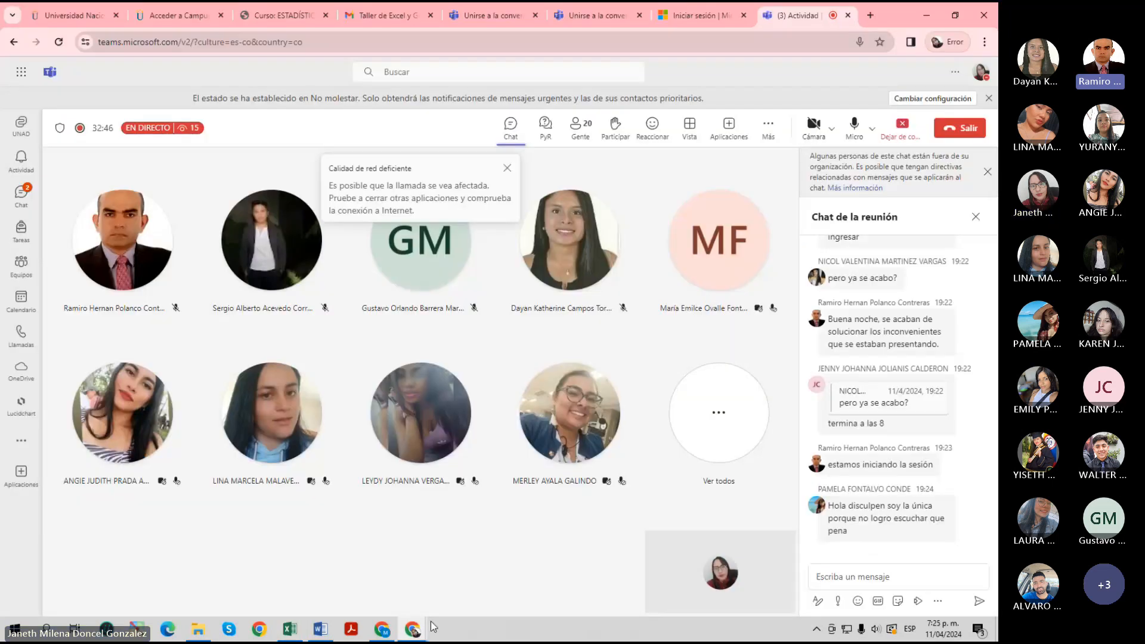
pyautogui.click(290, 629)
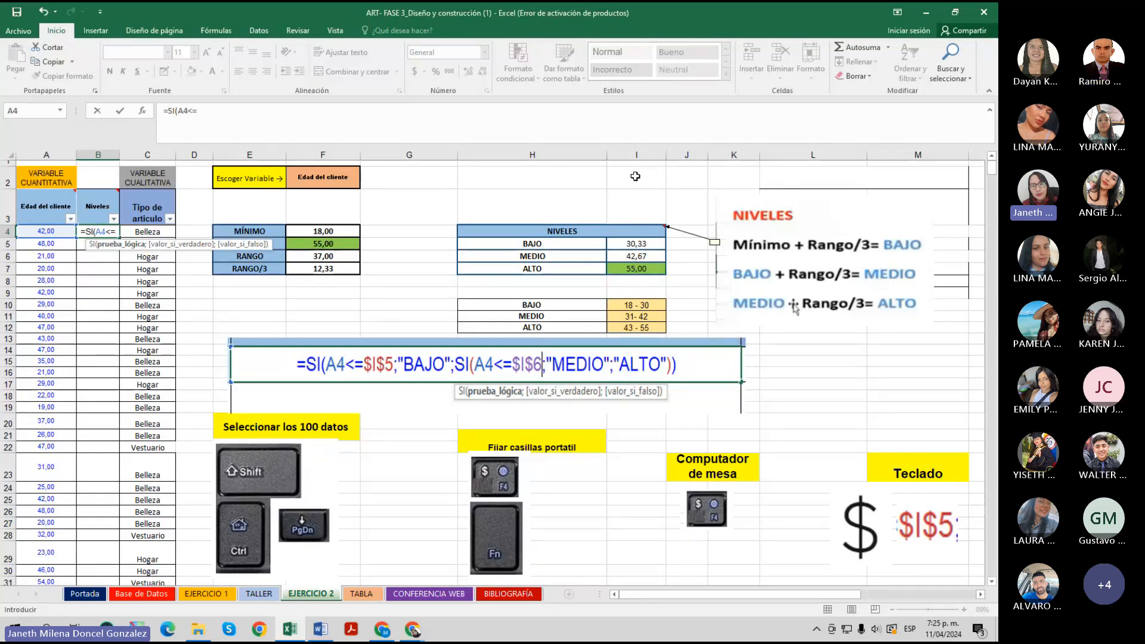
# Complete the first condition of B4's SI formula as A4<=I5 with "bajo" as the result when true.
pyautogui.click(635, 245)
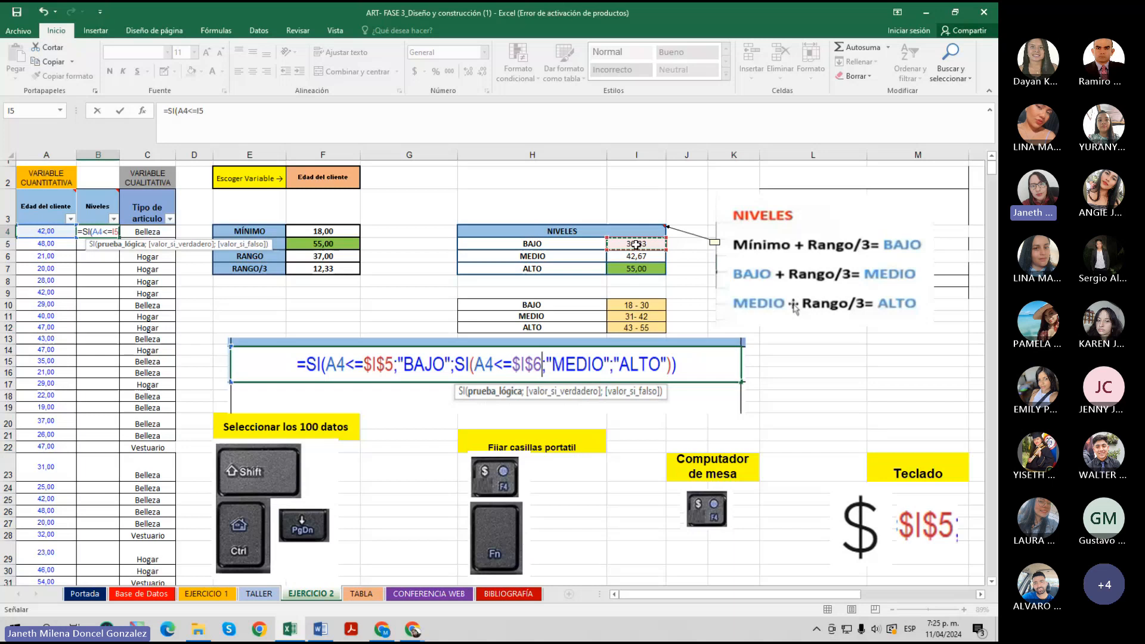
pyautogui.write(';')
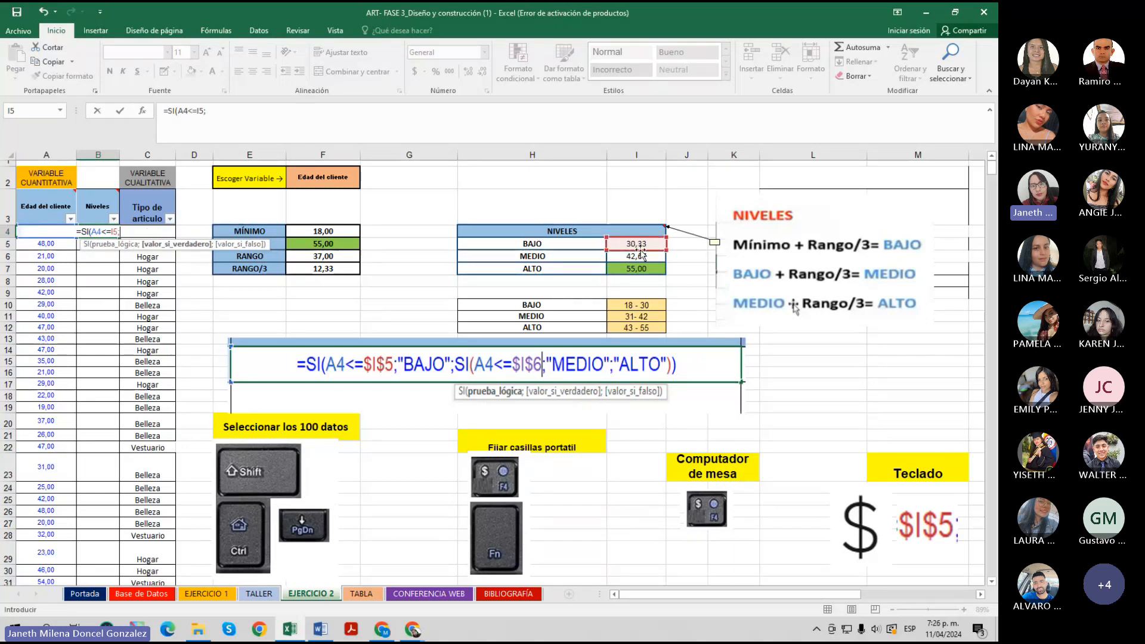
pyautogui.write('"bajo"')
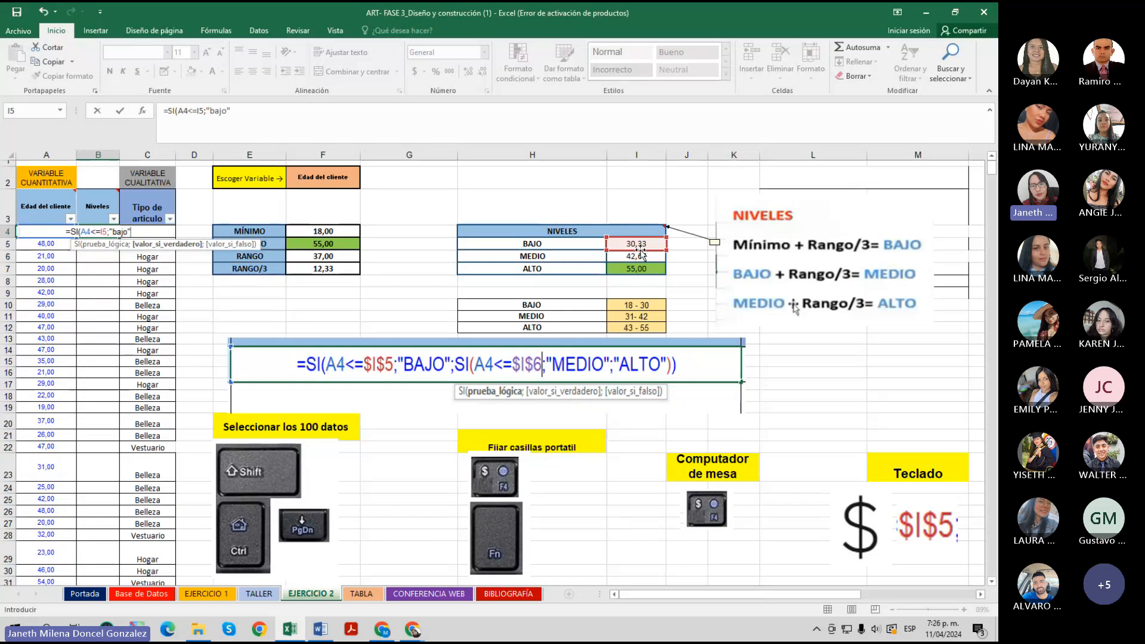
pyautogui.write(';')
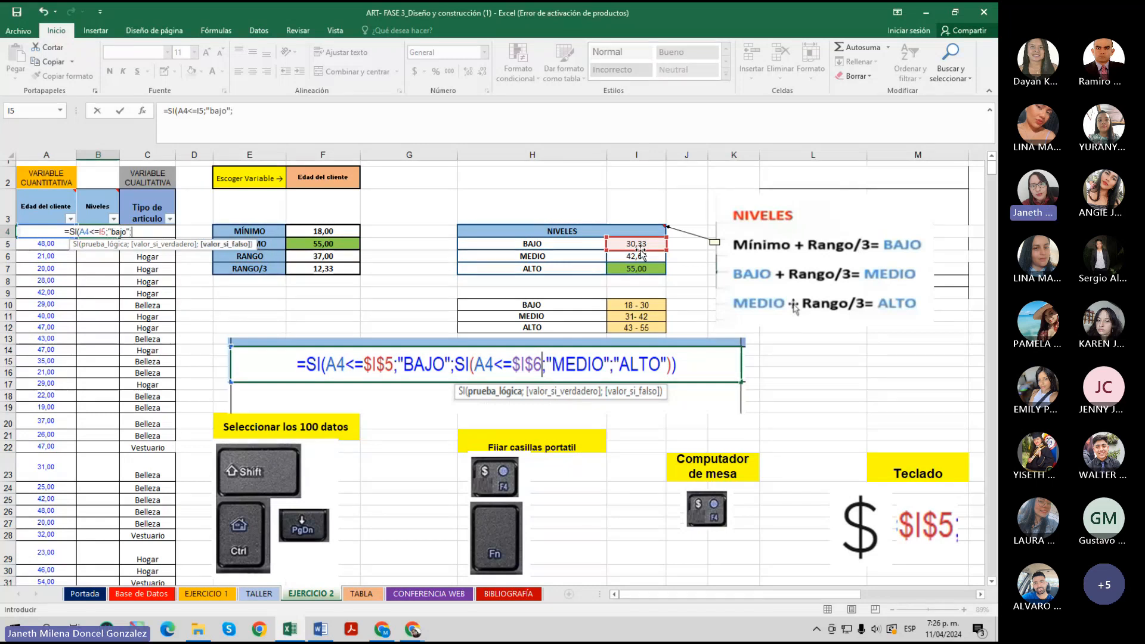
# Nest a second SI as the false result of the B4 formula, with the condition A4<=I6.
pyautogui.write('s')
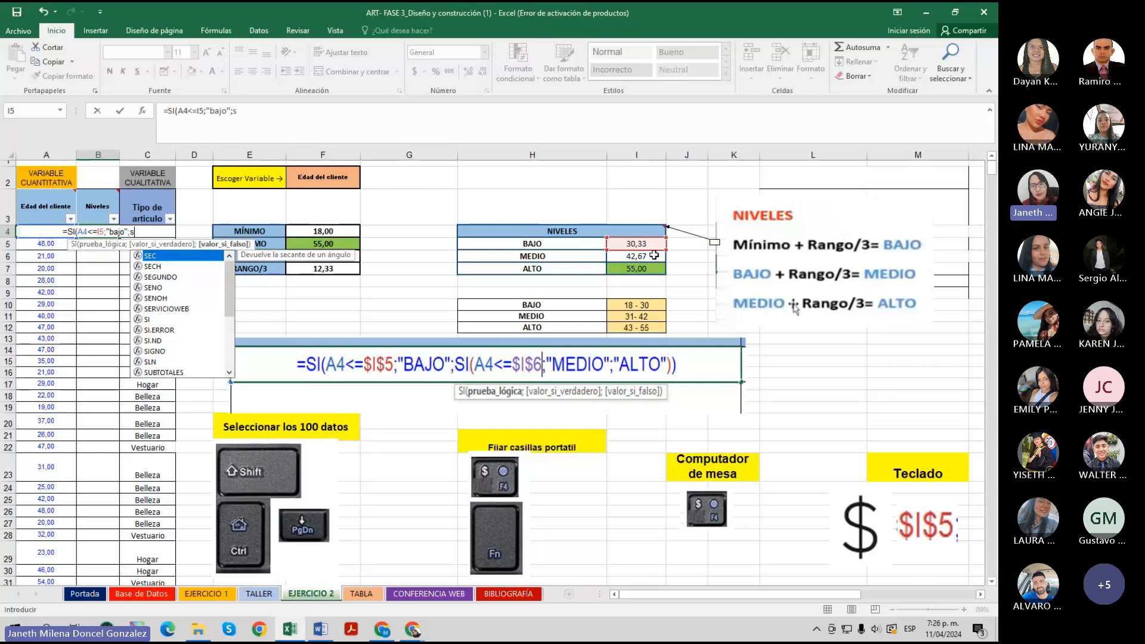
pyautogui.write('i')
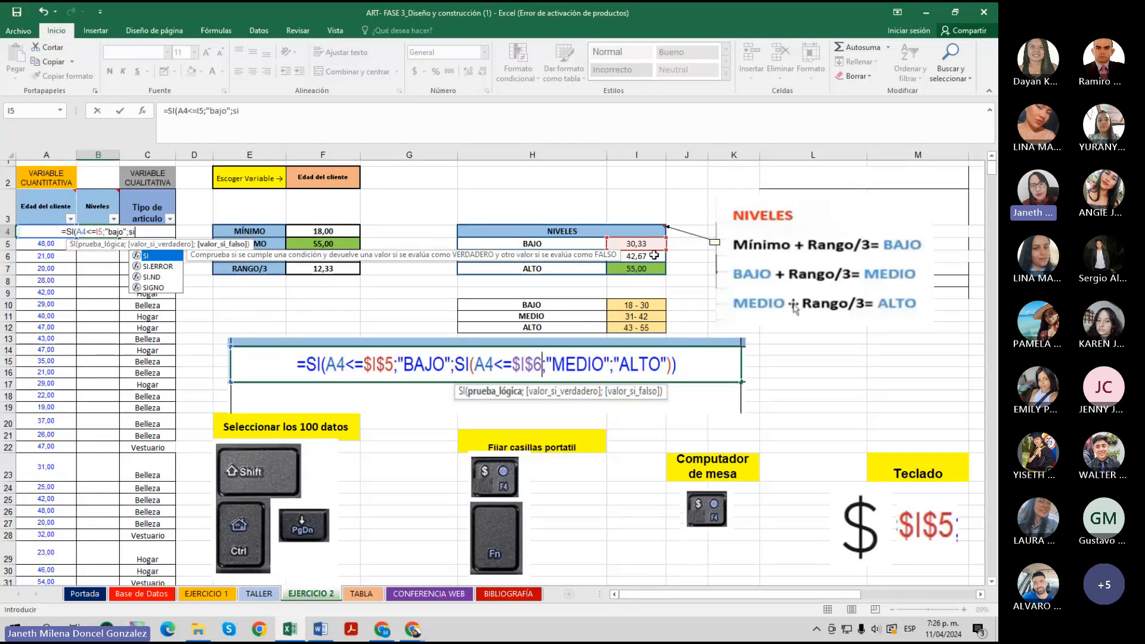
pyautogui.doubleClick(153, 261)
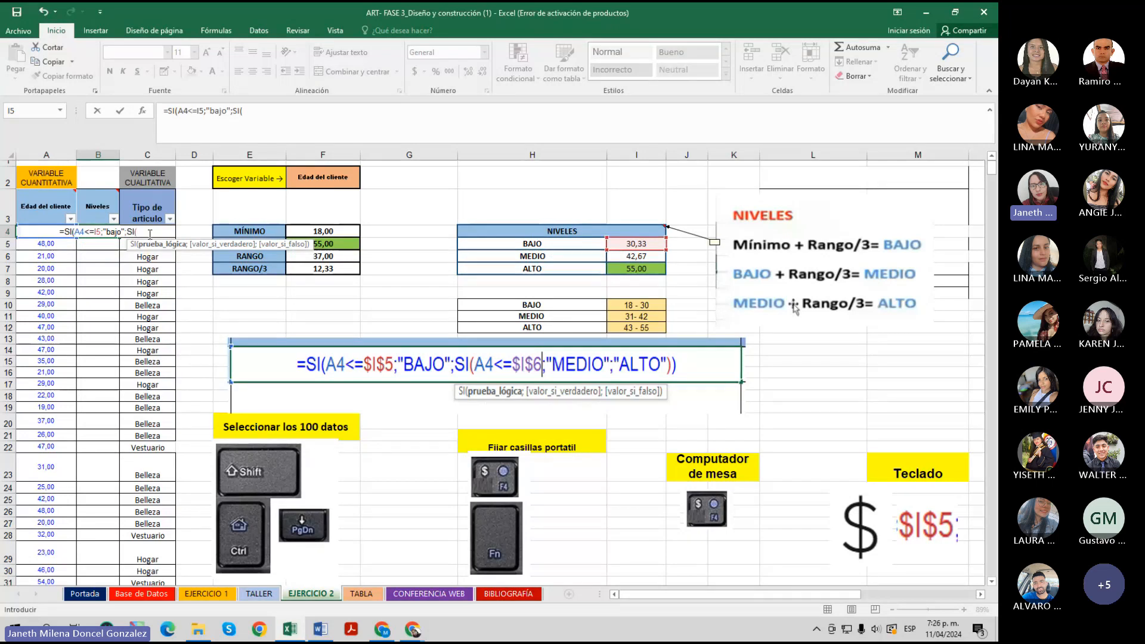
pyautogui.write('a')
pyautogui.press('BackSpace')
pyautogui.write('A4')
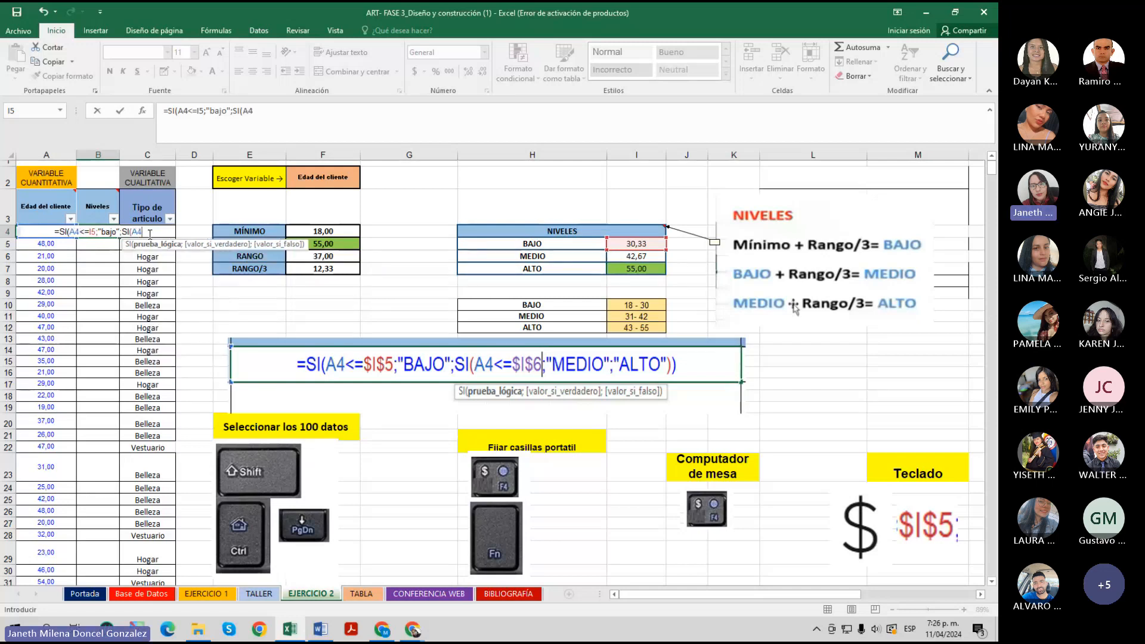
pyautogui.write('<=')
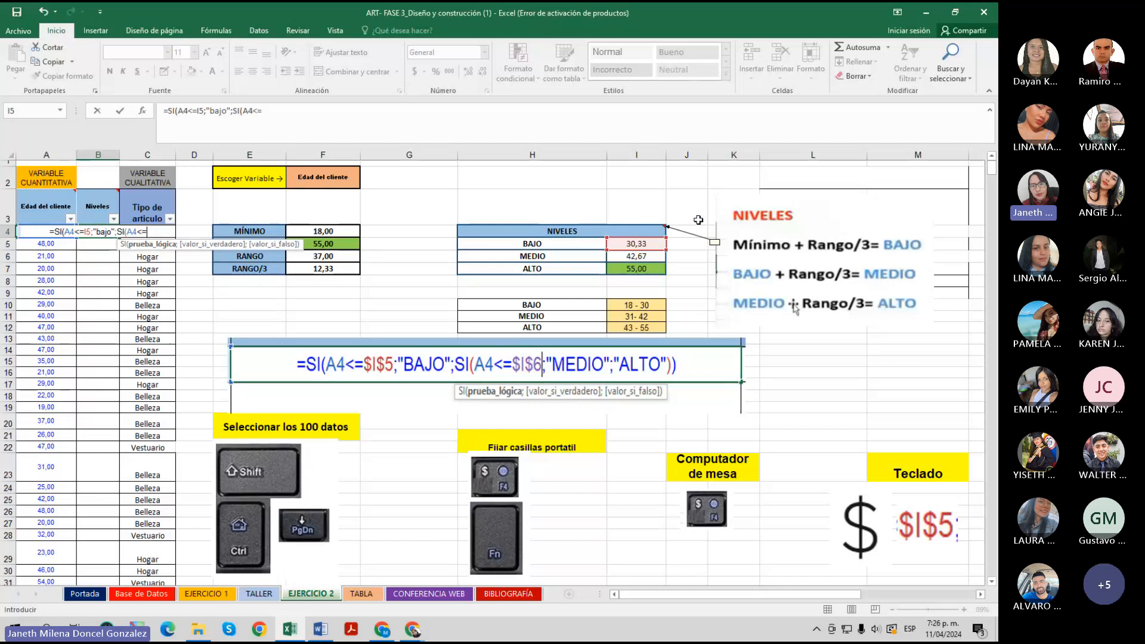
pyautogui.click(650, 255)
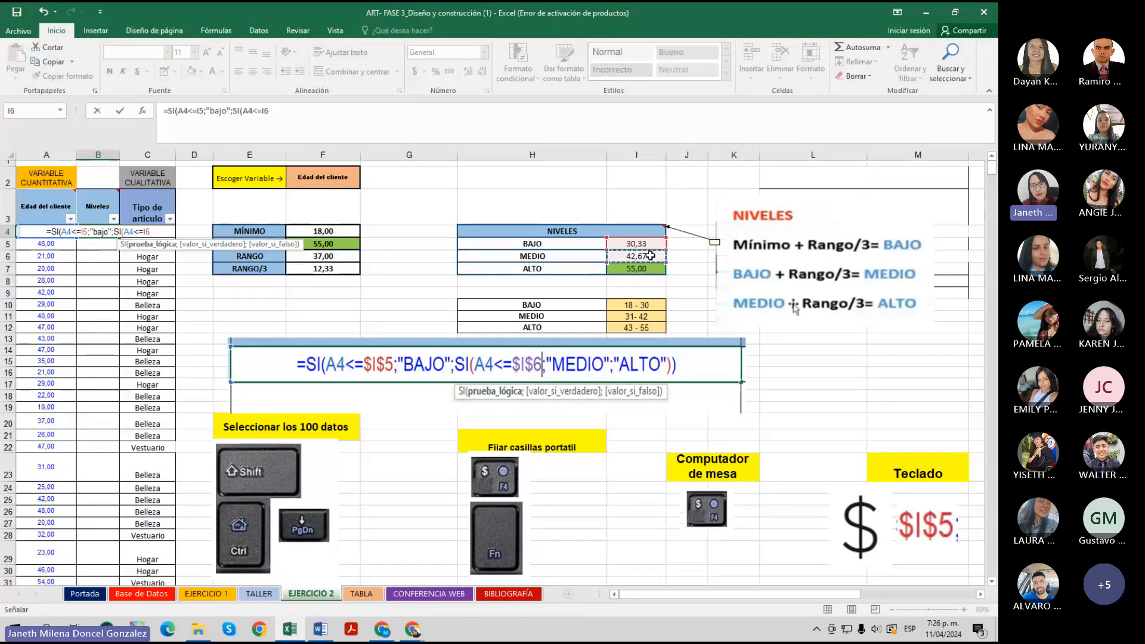
# Finish the nested SI in B4 with "MEDIO" as its true result and "ALTO" as its false result.
pyautogui.write(';')
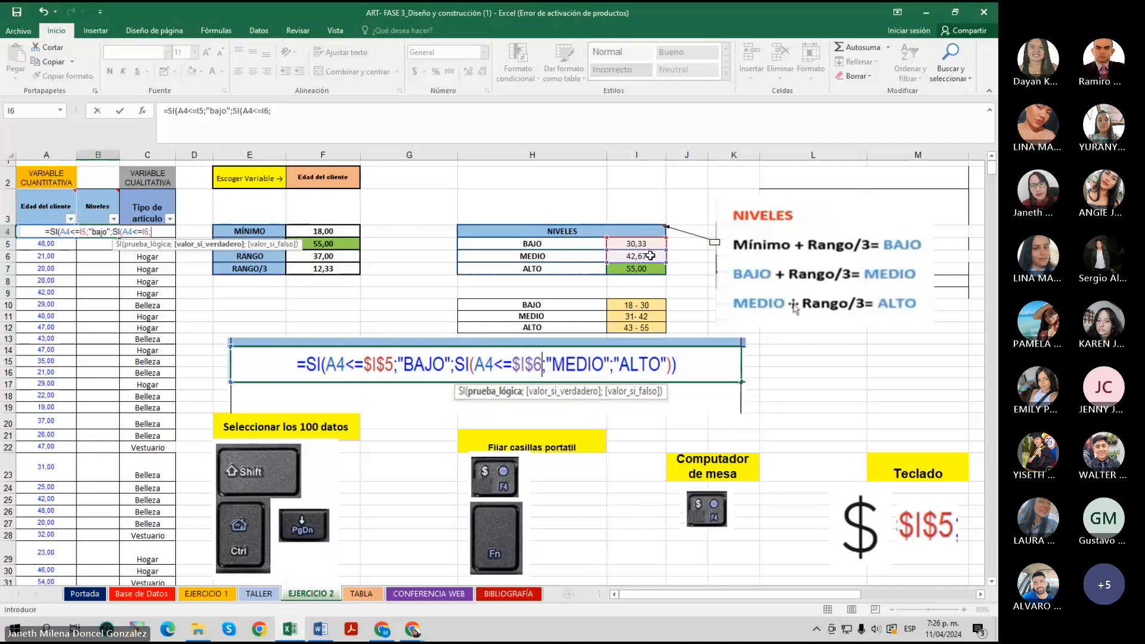
pyautogui.write('"MEDI')
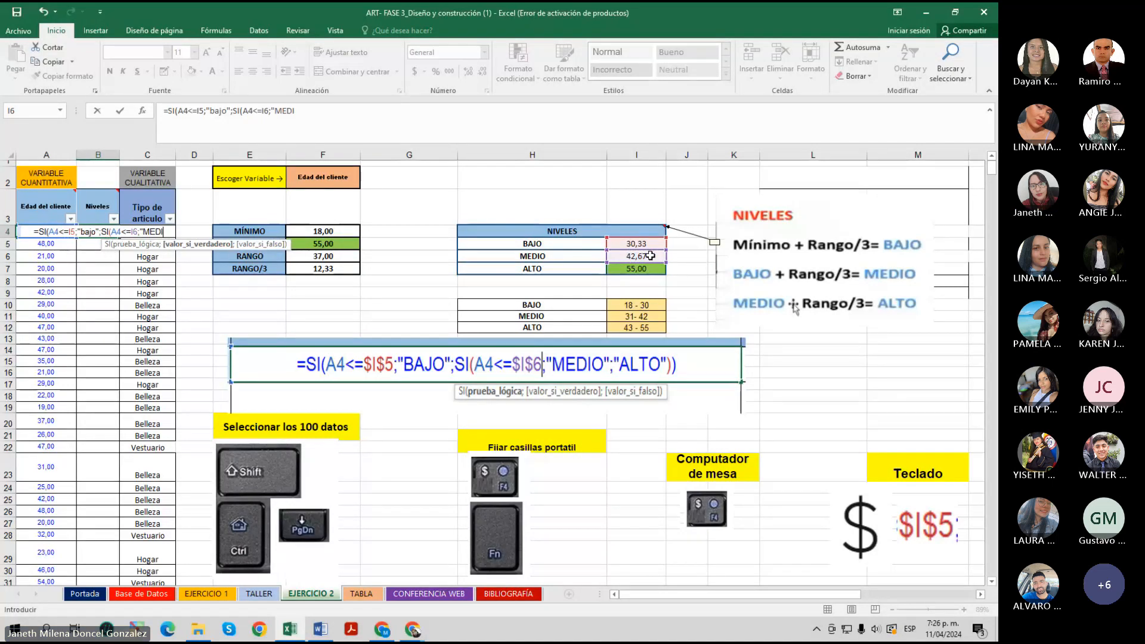
pyautogui.write('O"')
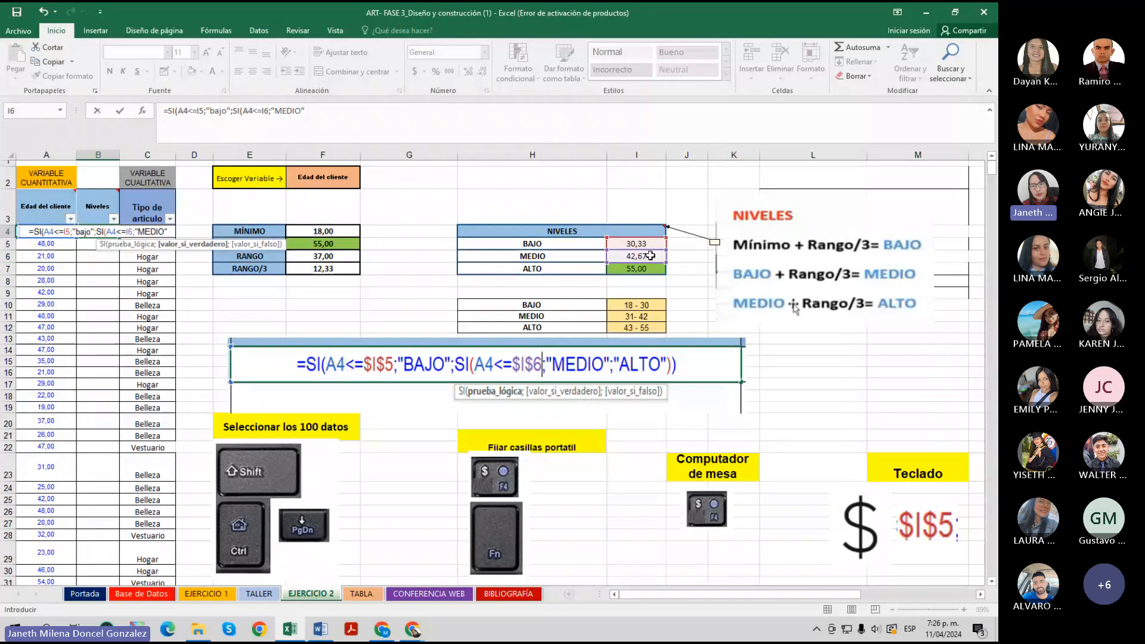
pyautogui.write(';"')
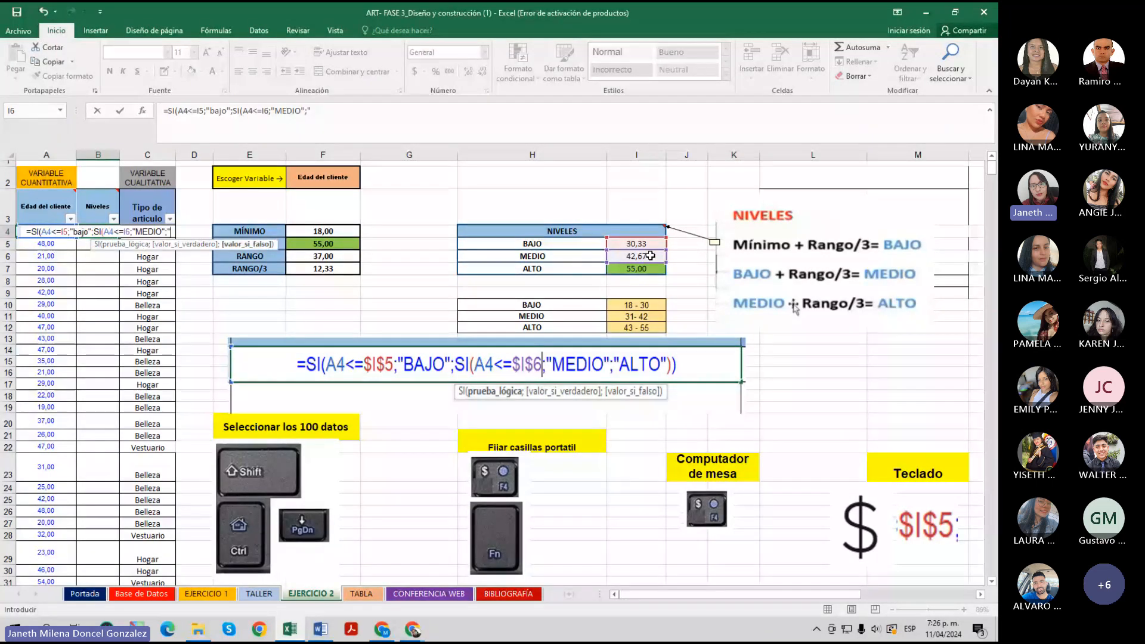
pyautogui.write('ALTO')
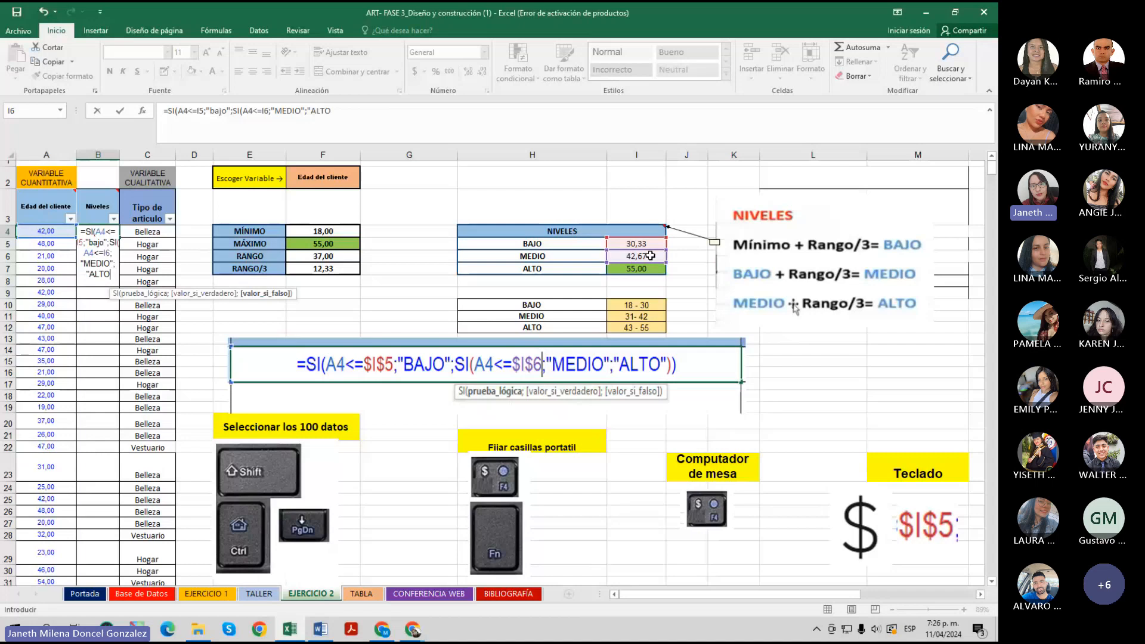
pyautogui.write('"')
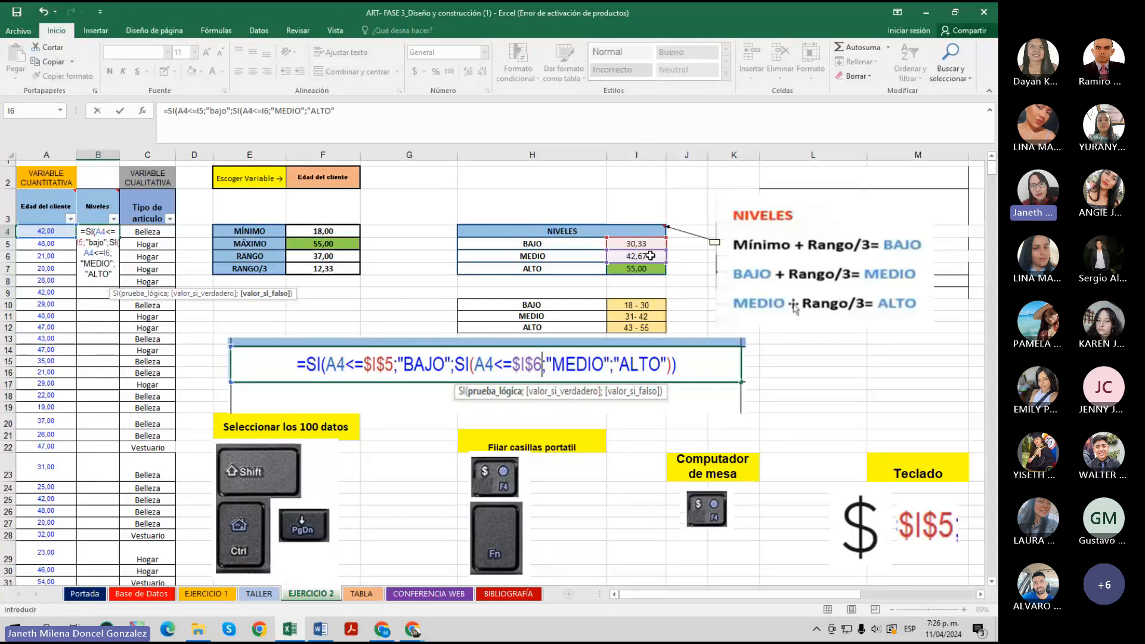
pyautogui.write(')')
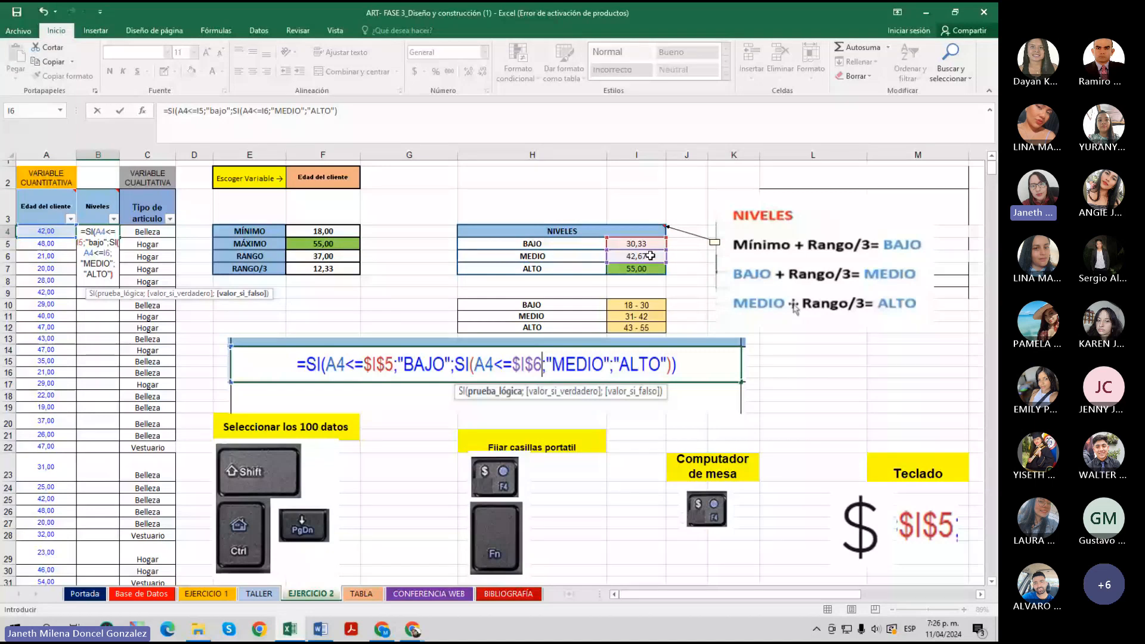
pyautogui.press('Return')
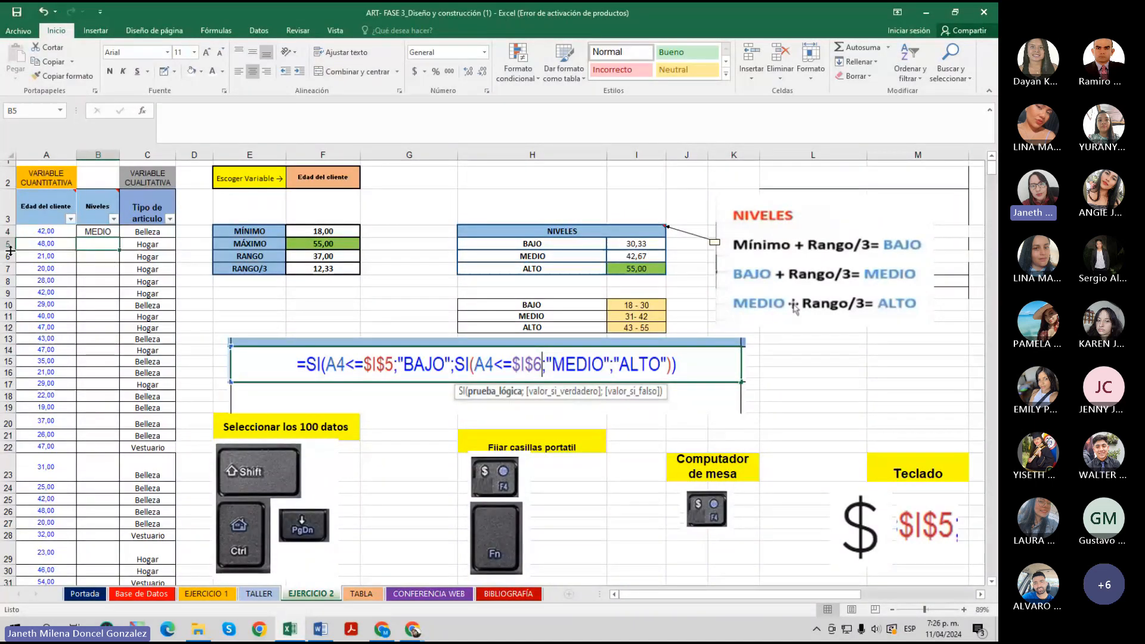
# Make the I5 and I6 references in the B4 formula absolute as $I$5 and $I$6.
pyautogui.click(103, 231)
pyautogui.doubleClick(102, 232)
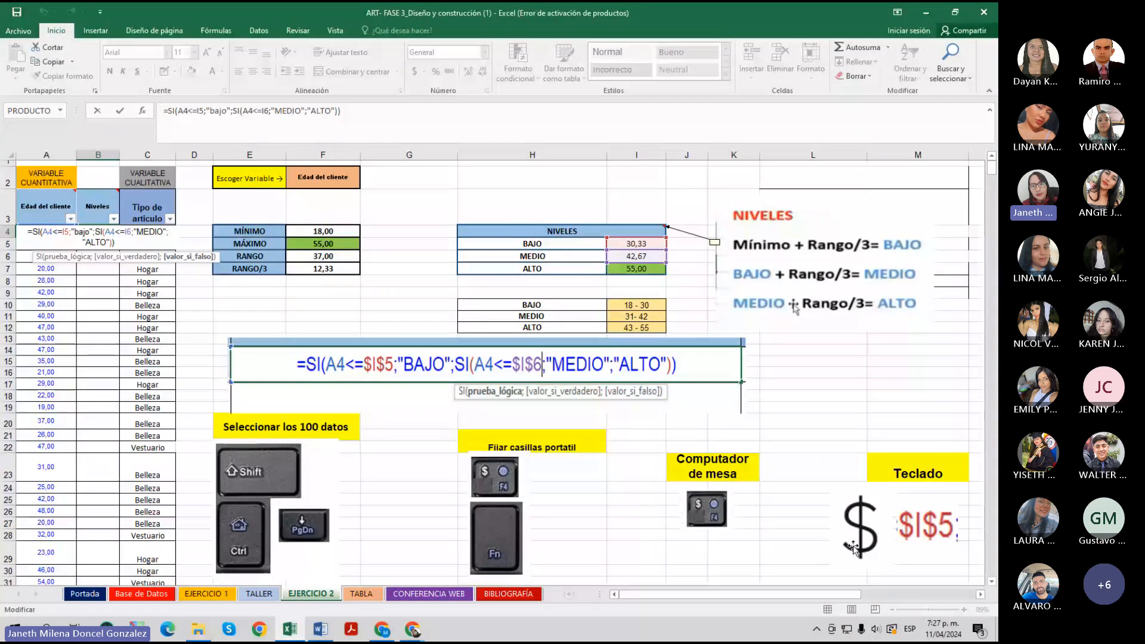
pyautogui.click(64, 232)
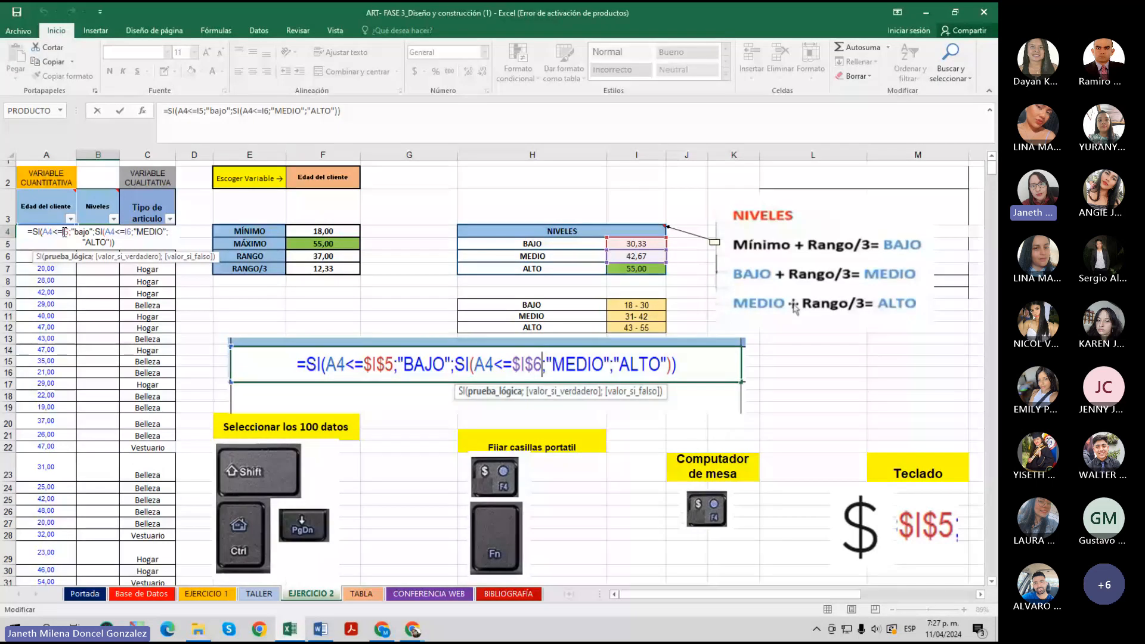
pyautogui.press('F4')
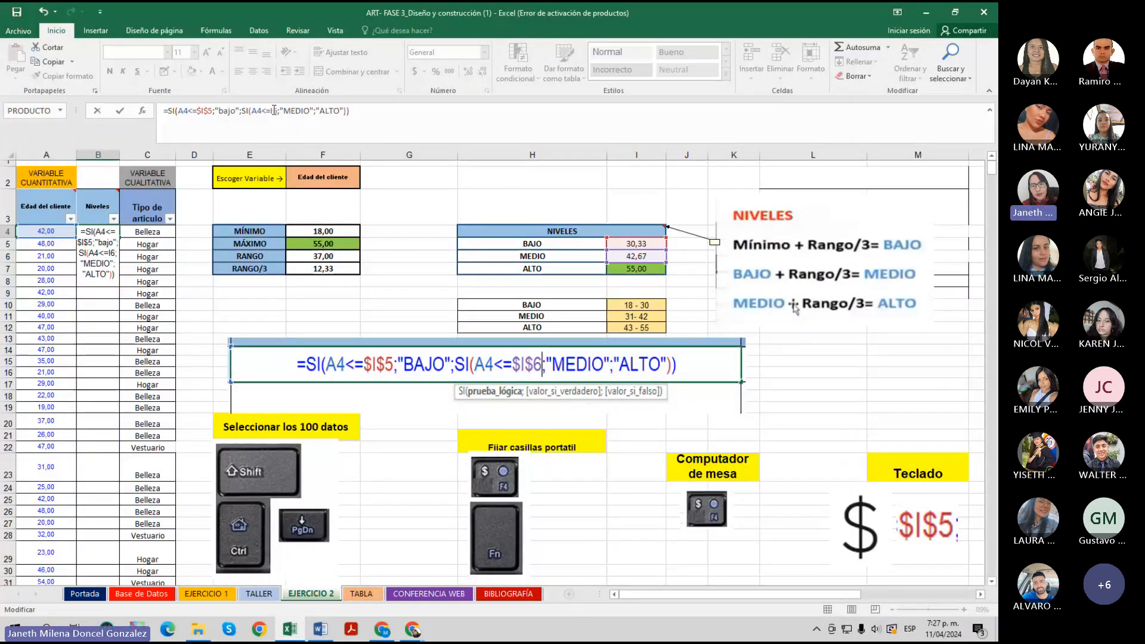
pyautogui.press('Return')
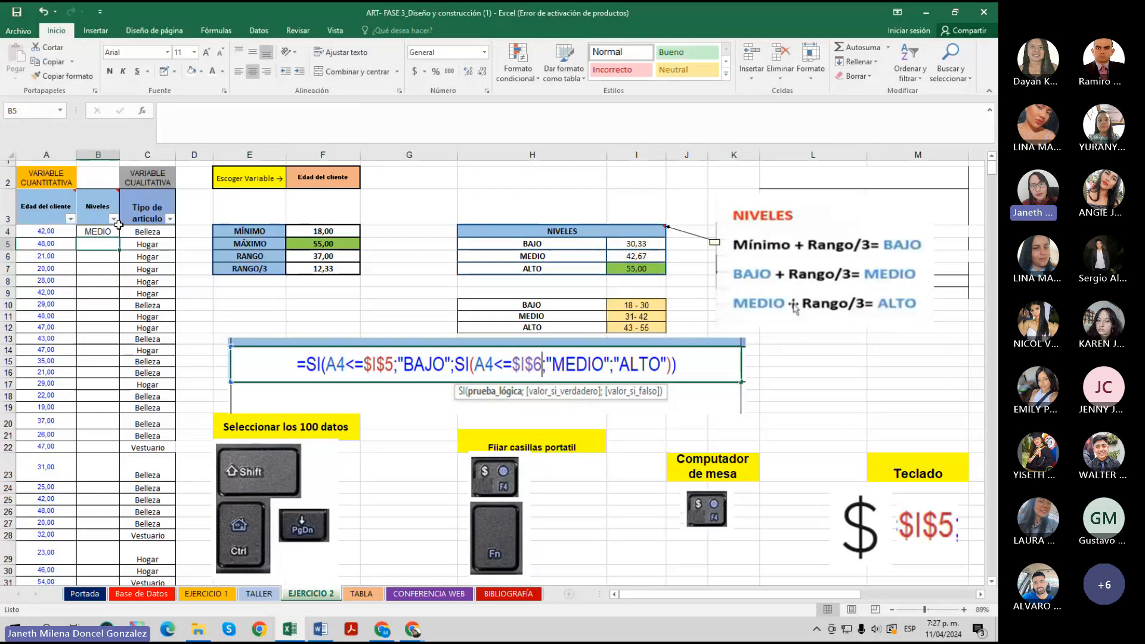
# Copy the B4 formula down the Niveles column to the last client record.
pyautogui.click(119, 225)
pyautogui.moveTo(119, 237); pyautogui.dragTo(107, 614)
pyautogui.scroll(5, 228, 401)
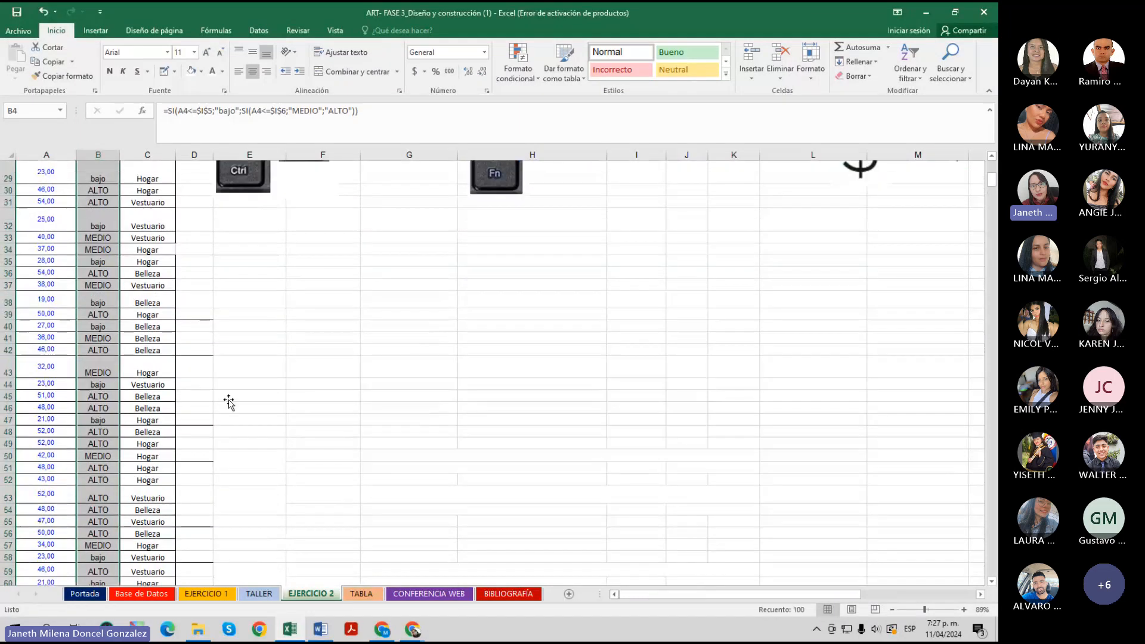
pyautogui.scroll(9, 210, 354)
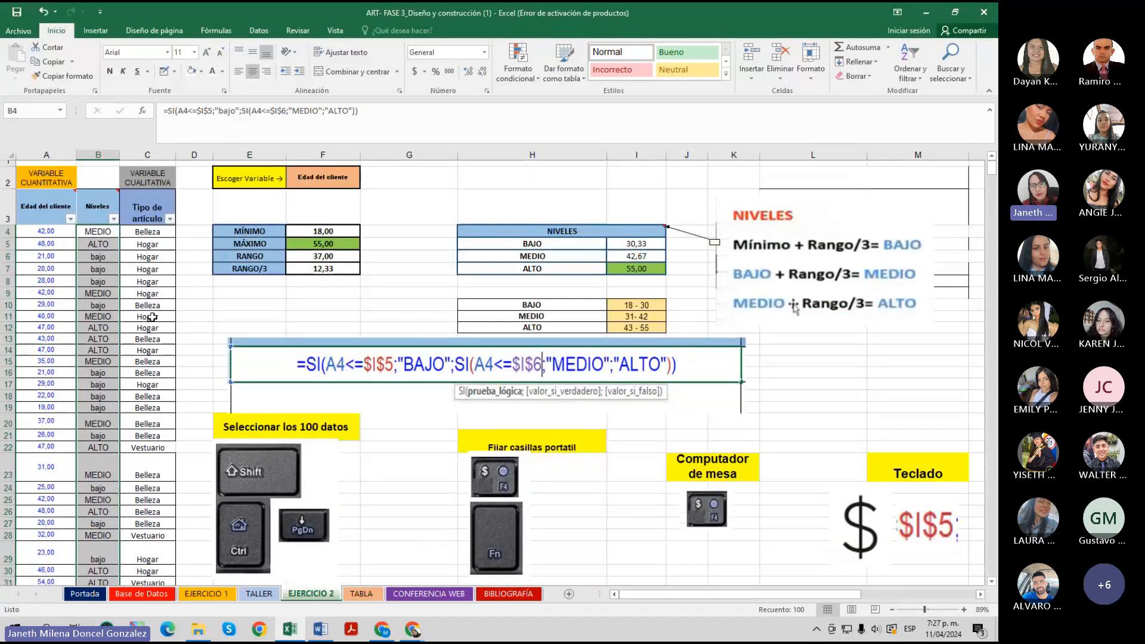
# Replace "bajo" with uppercase "BAJO" in the B4 formula to match the other level names.
pyautogui.click(105, 230)
pyautogui.doubleClick(105, 231)
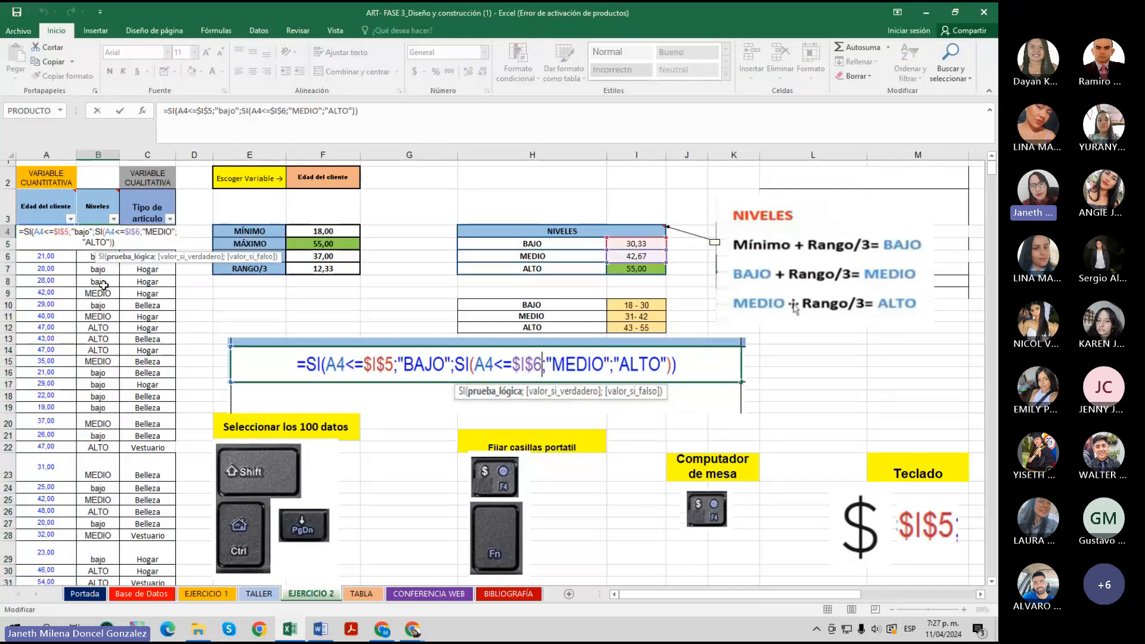
pyautogui.click(88, 232)
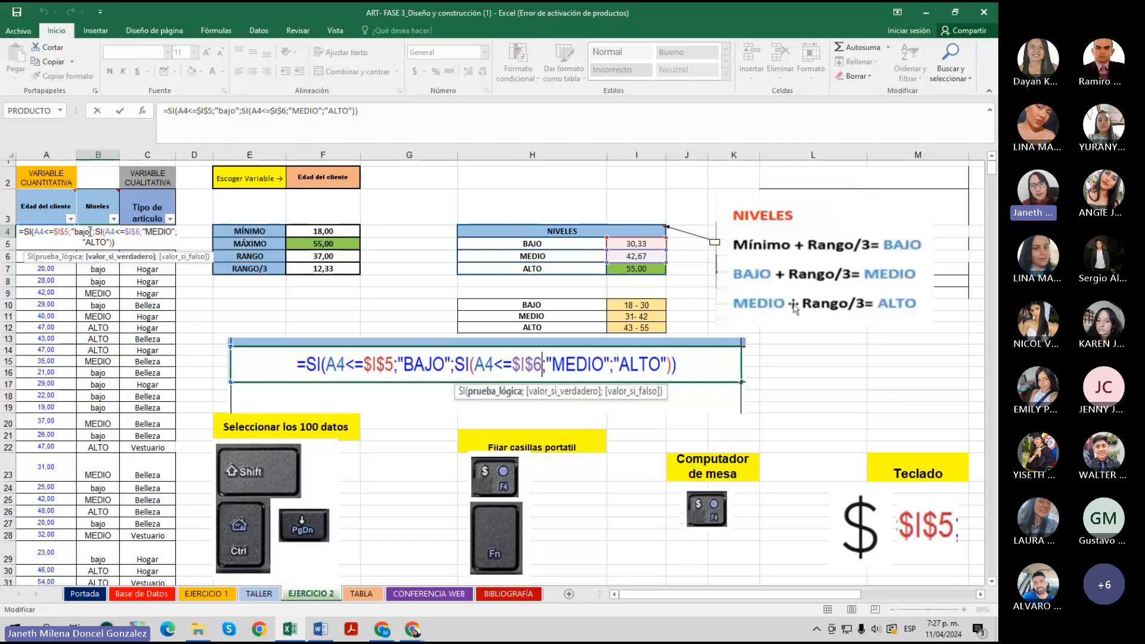
pyautogui.doubleClick(88, 232)
pyautogui.press('BackSpace')
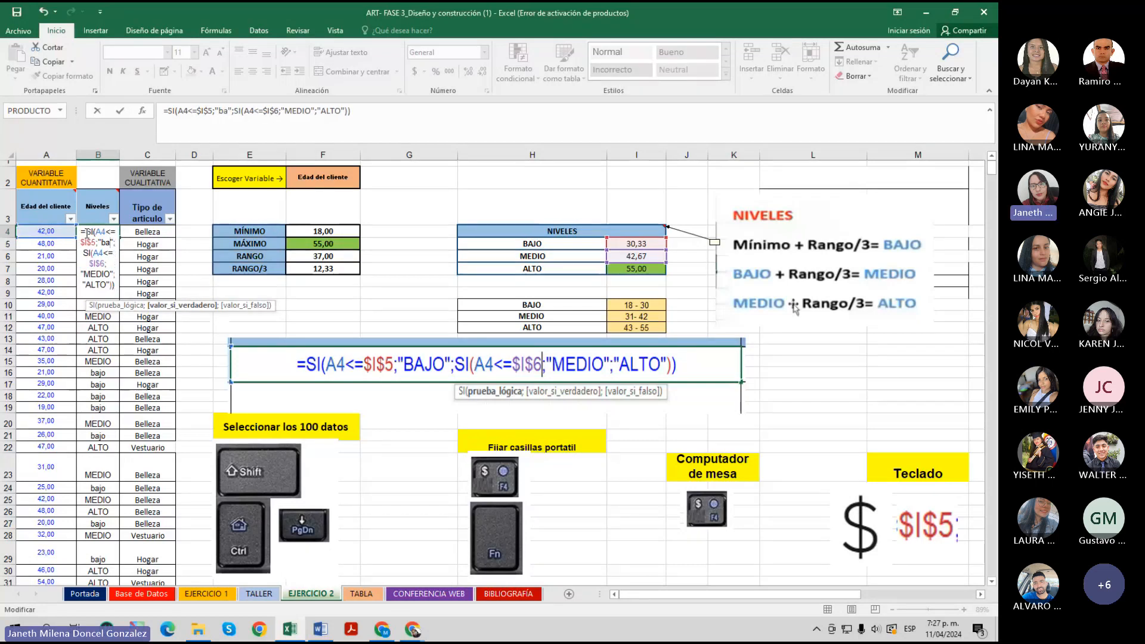
pyautogui.write('BA')
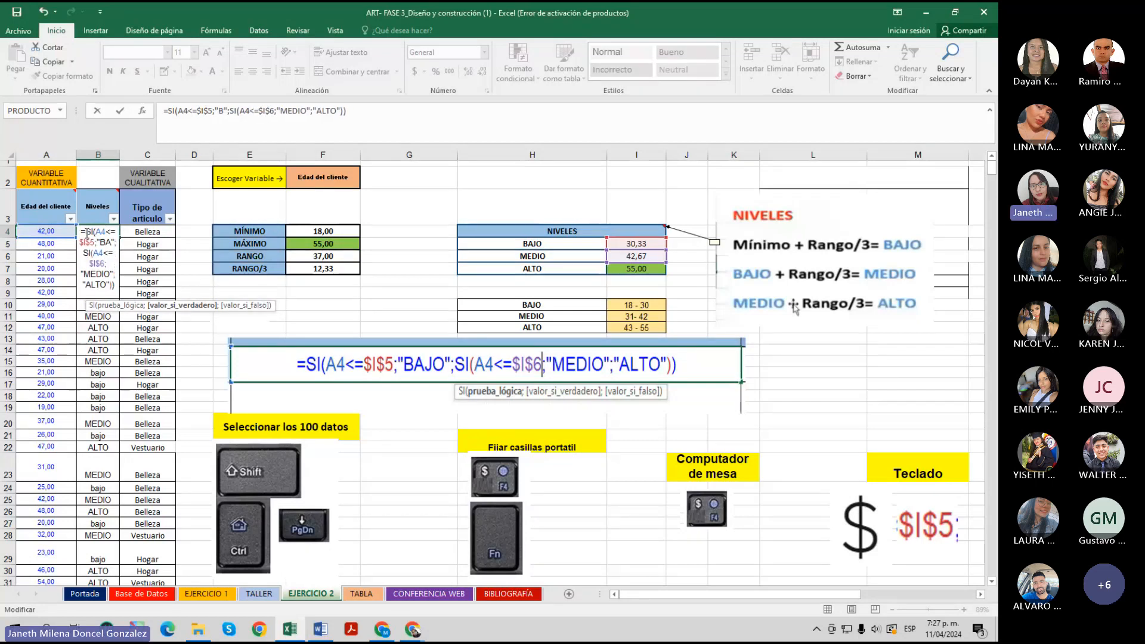
pyautogui.write('JO')
pyautogui.press('Return')
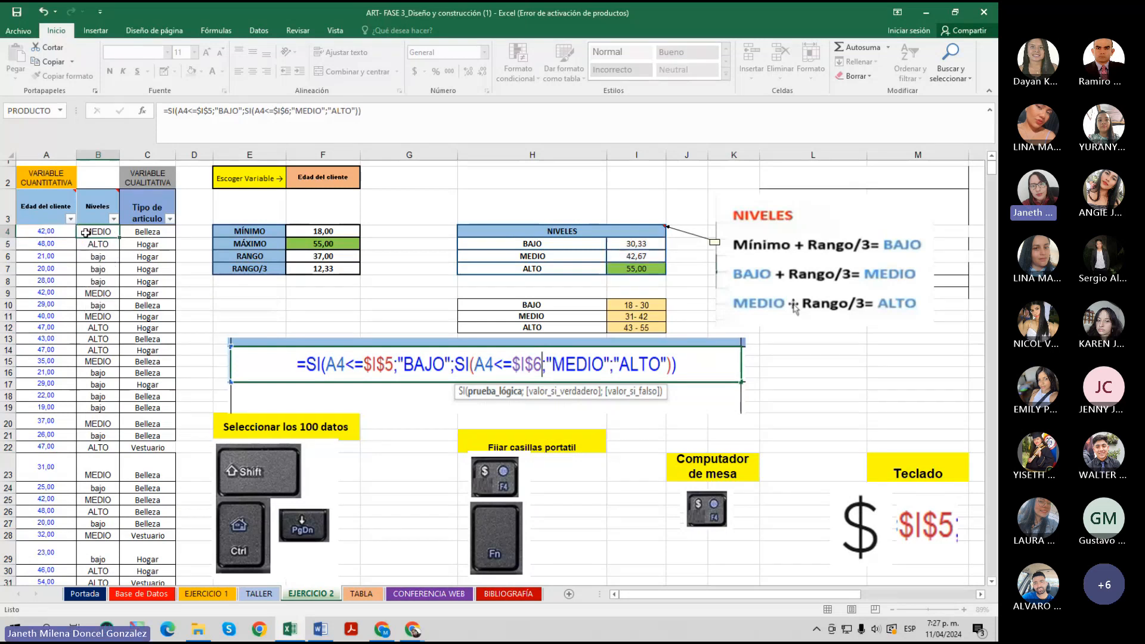
# Refill the Niveles column with the corrected B4 formula down to the last client record.
pyautogui.click(91, 232)
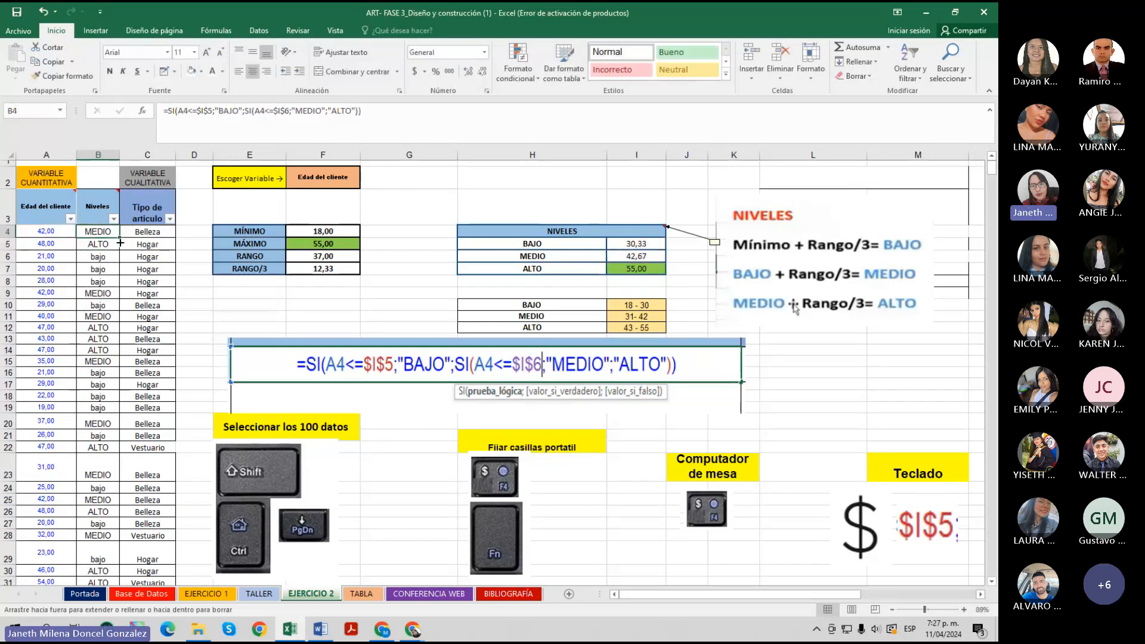
pyautogui.moveTo(120, 243); pyautogui.dragTo(105, 613)
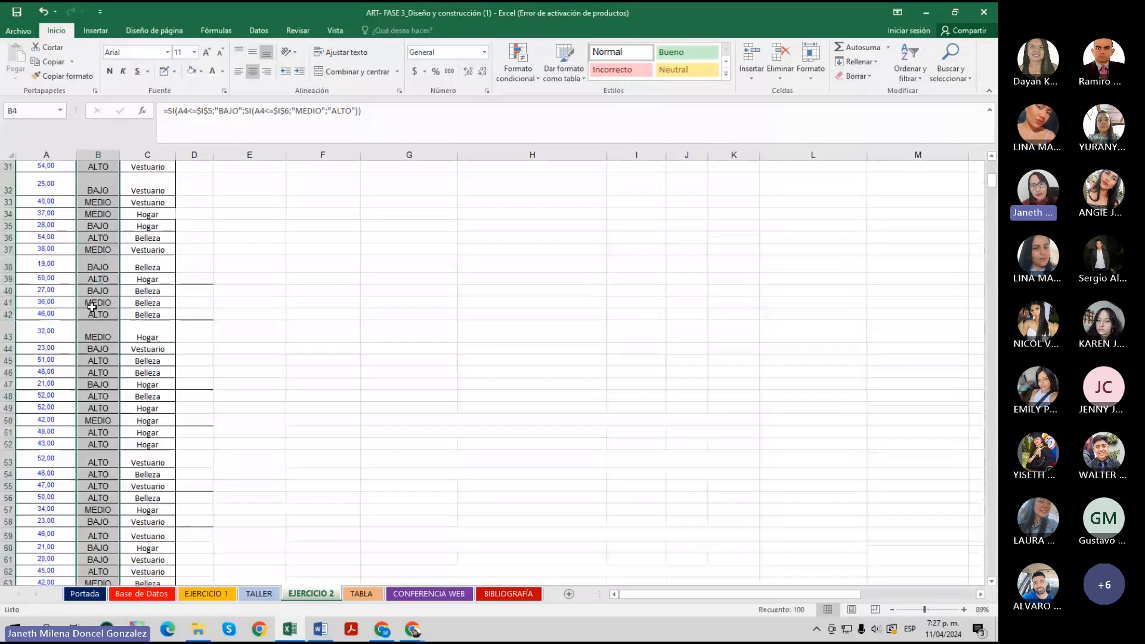
pyautogui.scroll(10, 617, 307)
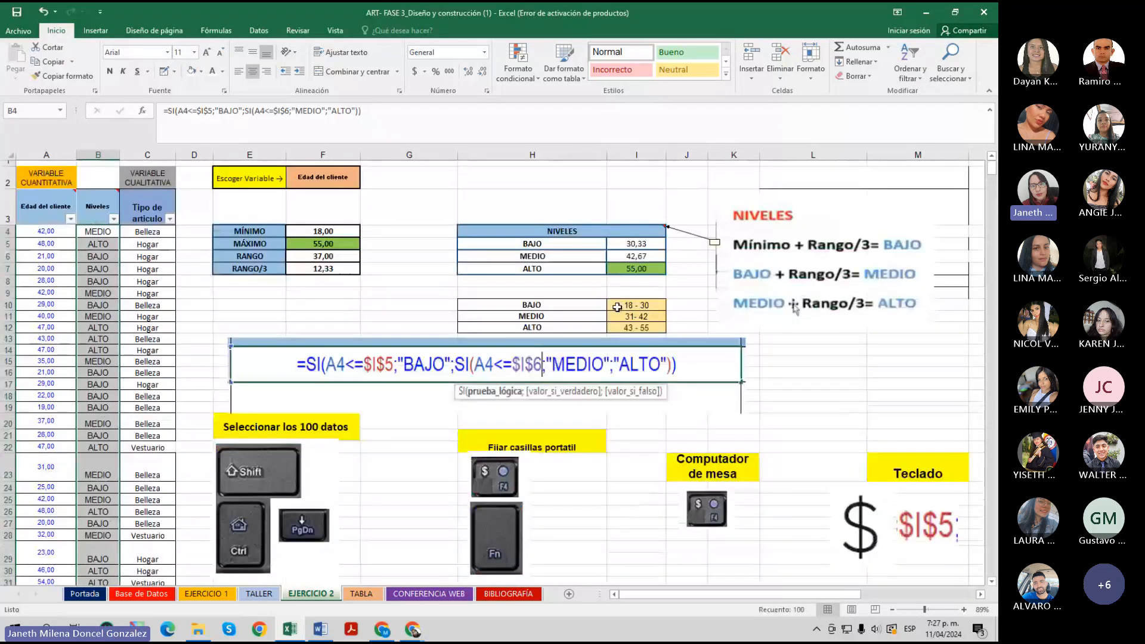
# Highlight the row 13 record, A13:C13, with the standard yellow fill.
pyautogui.moveTo(255, 295); pyautogui.dragTo(234, 302)
pyautogui.moveTo(46, 338); pyautogui.dragTo(147, 339)
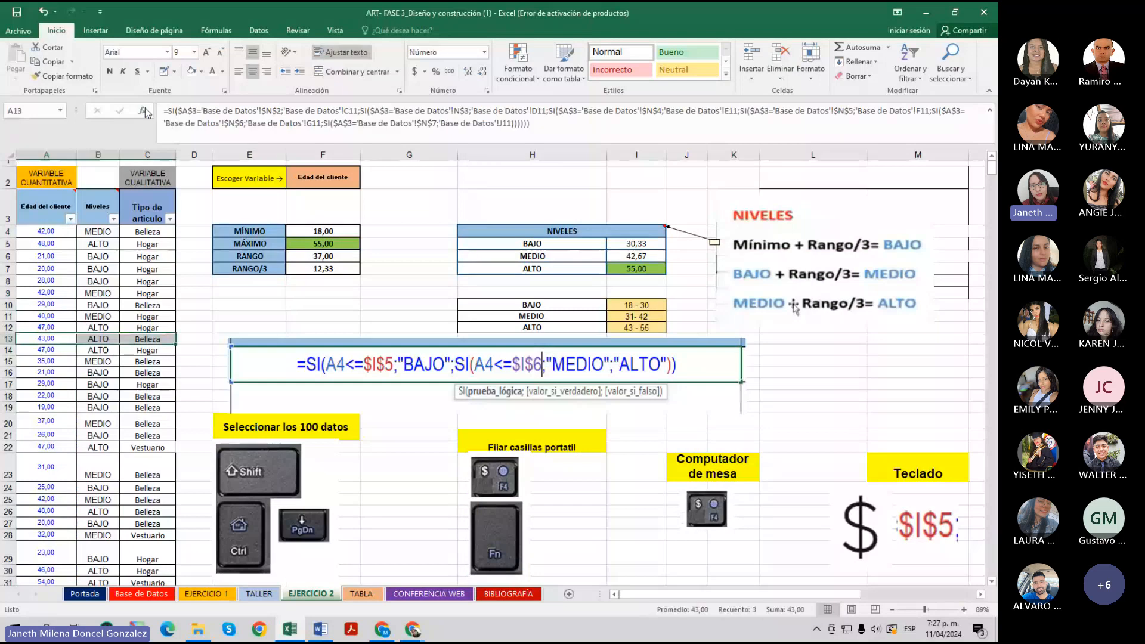
pyautogui.click(202, 71)
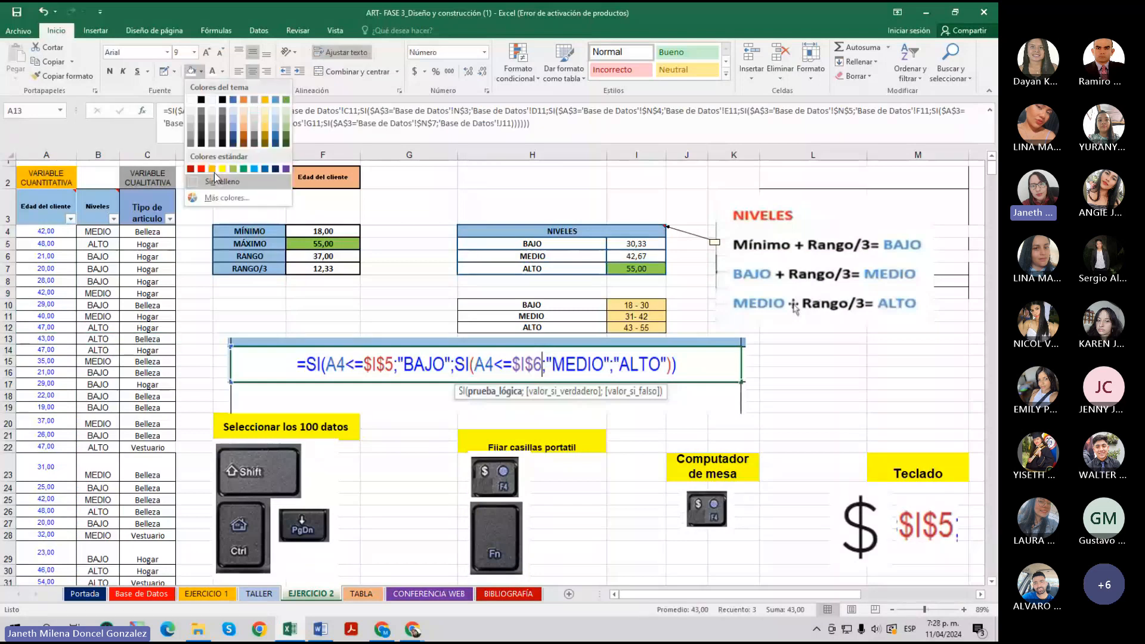
pyautogui.click(223, 167)
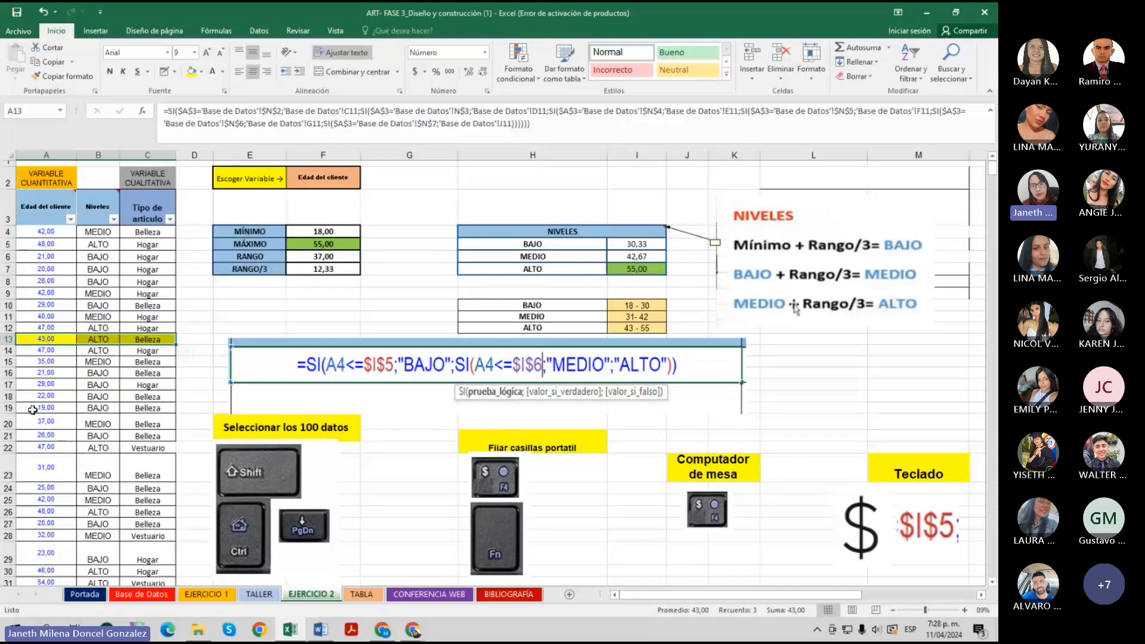
# Highlight the age and level cells A20:B20 and A29:B29 with the same yellow fill.
pyautogui.moveTo(35, 422); pyautogui.dragTo(96, 424)
pyautogui.click(192, 74)
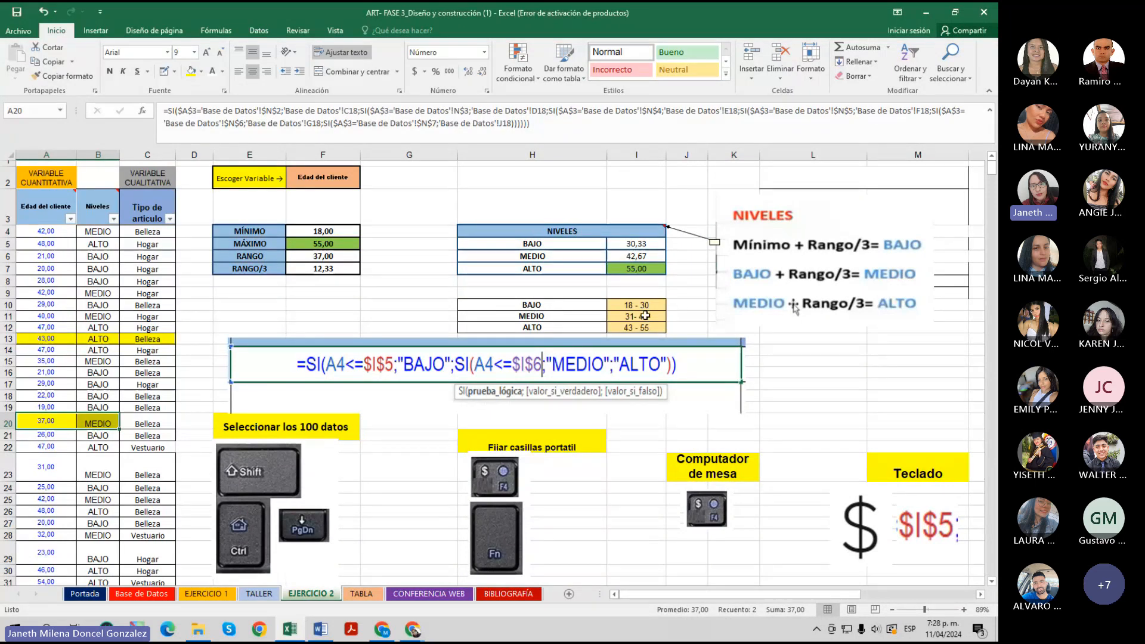
pyautogui.moveTo(31, 558); pyautogui.dragTo(97, 559)
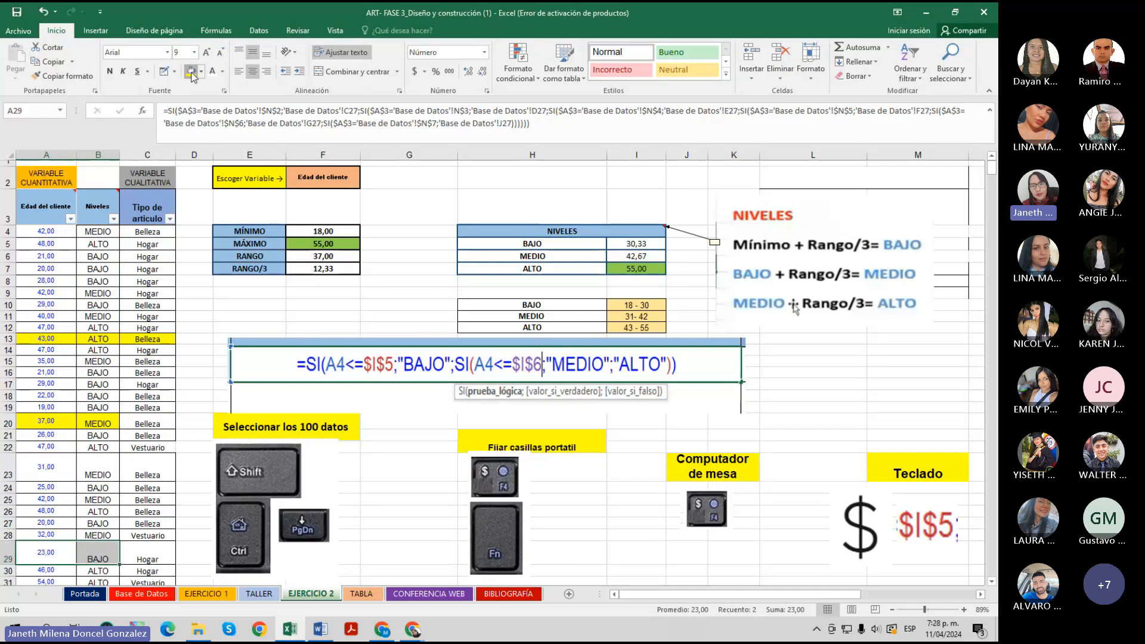
pyautogui.press('F4')
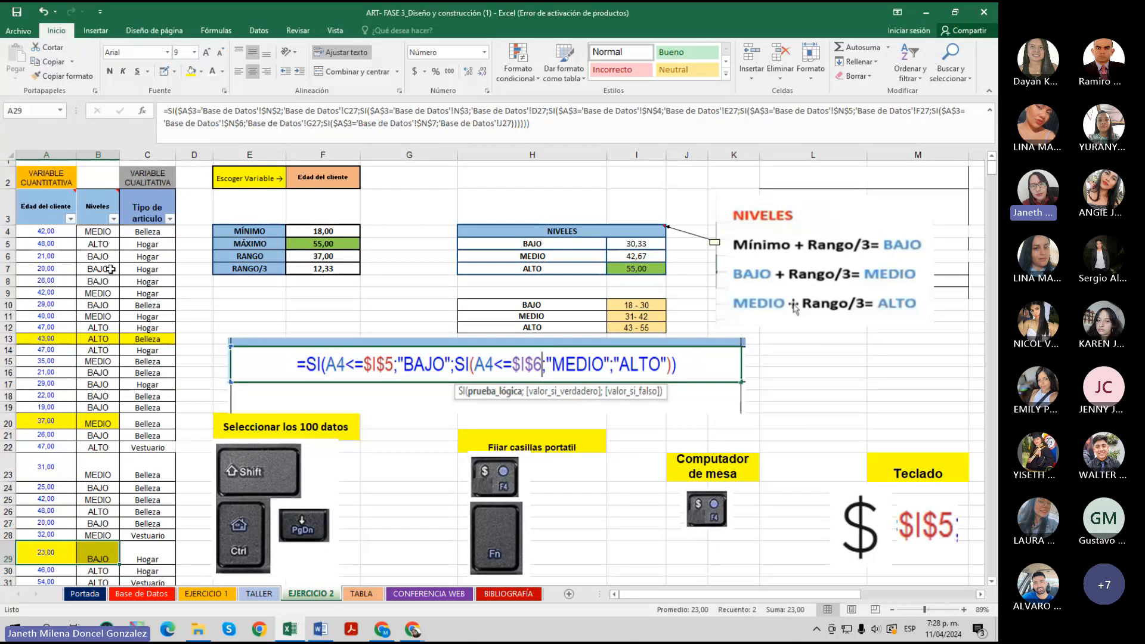
# Filter the Edad del cliente column to show only the records with age 42,00.
pyautogui.click(70, 219)
pyautogui.click(88, 340)
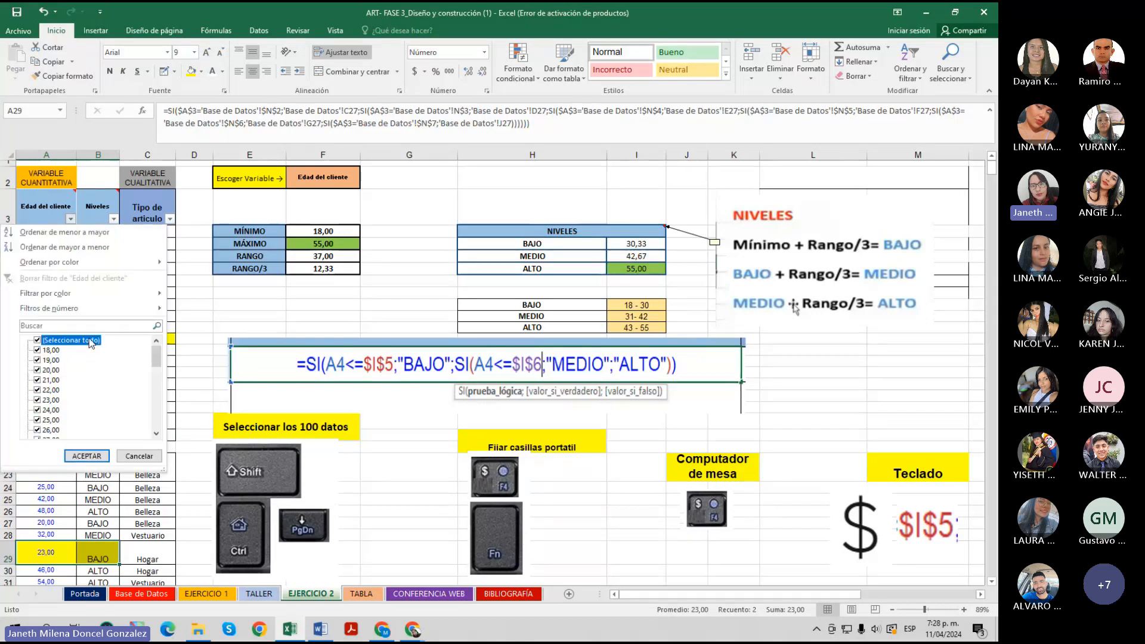
pyautogui.scroll(-3, 90, 411)
pyautogui.scroll(3, 78, 415)
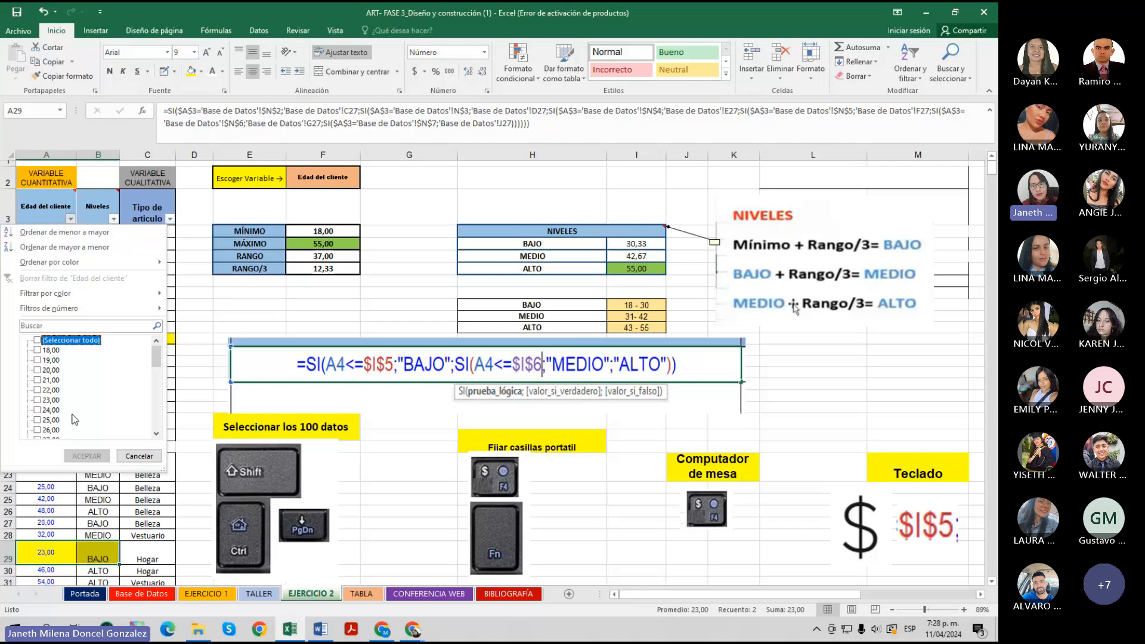
pyautogui.scroll(-5, 75, 417)
pyautogui.scroll(-1, 75, 415)
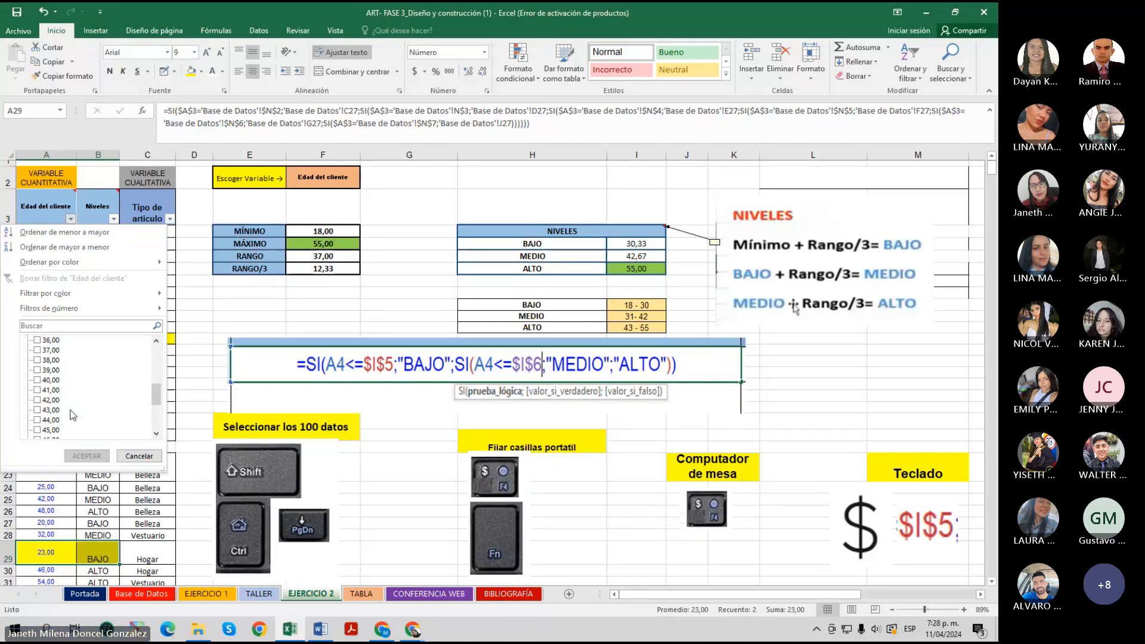
pyautogui.click(51, 399)
pyautogui.click(90, 456)
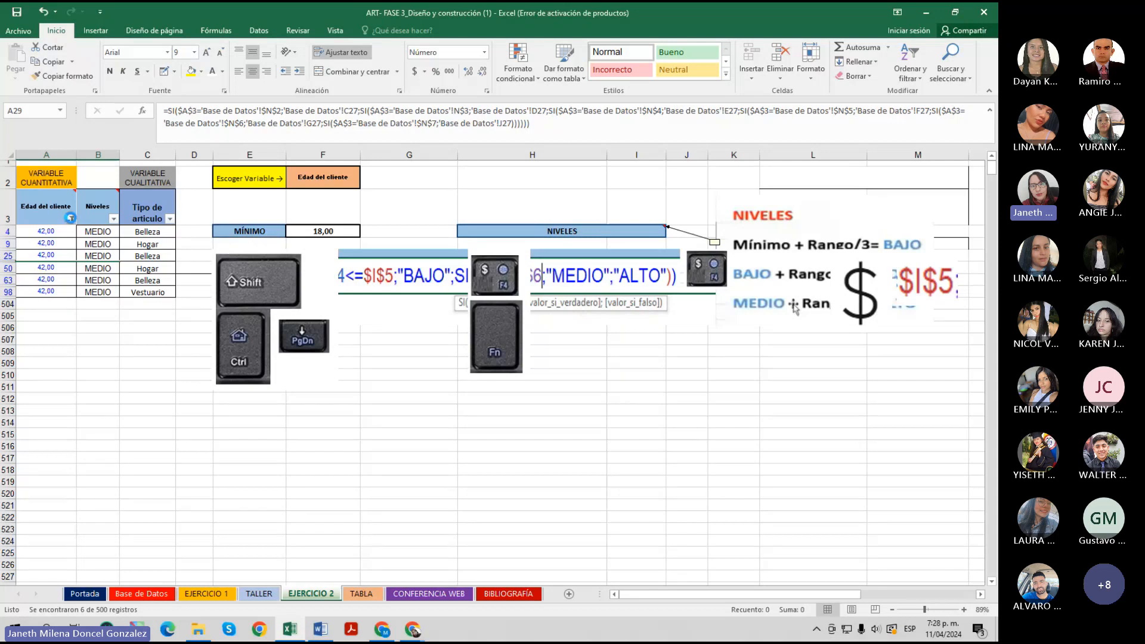
# Restore all ages in the Edad del cliente filter.
pyautogui.click(71, 218)
pyautogui.click(36, 339)
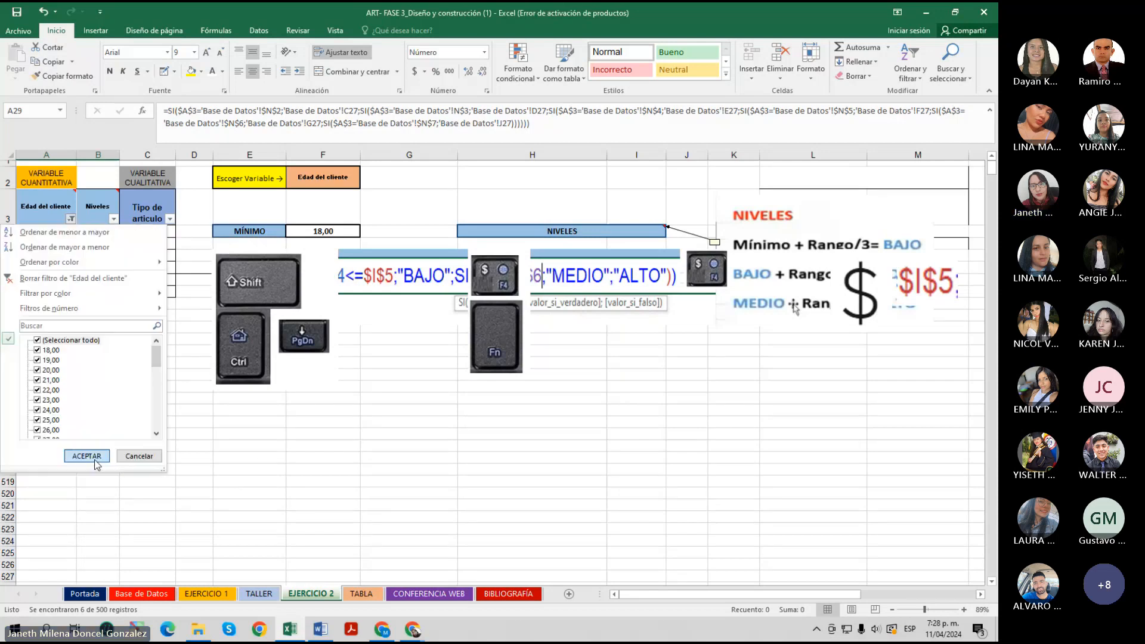
pyautogui.click(93, 457)
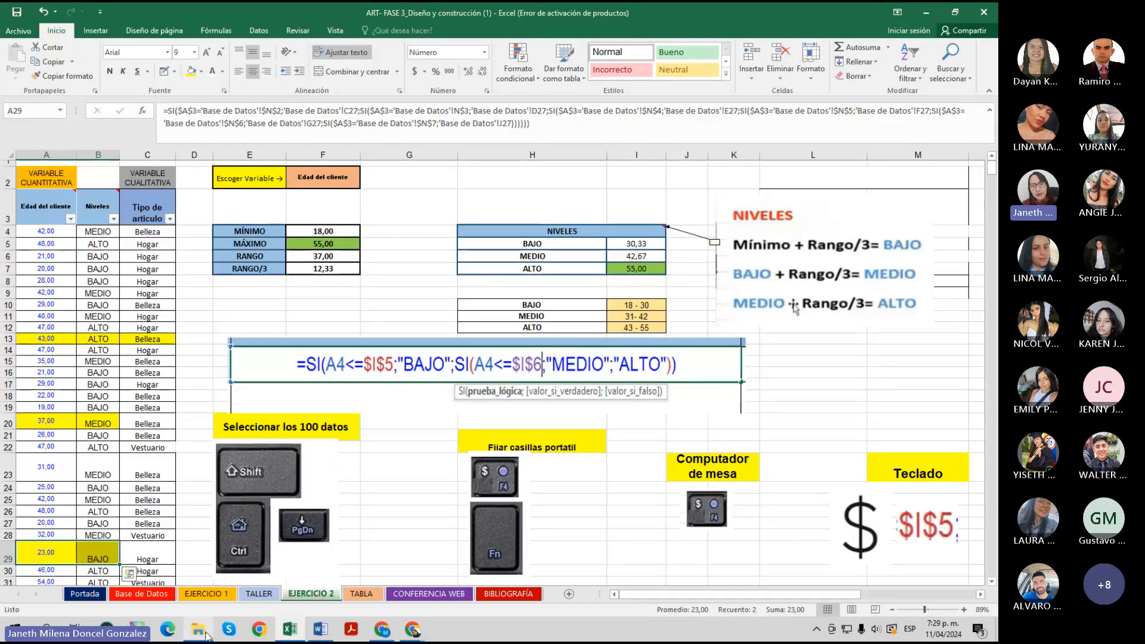
# Copy the Niveles results B4:B103 from EJERCICIO 2 and paste them as values into the TABLA sheet's Niveles column starting at B4.
pyautogui.click(360, 594)
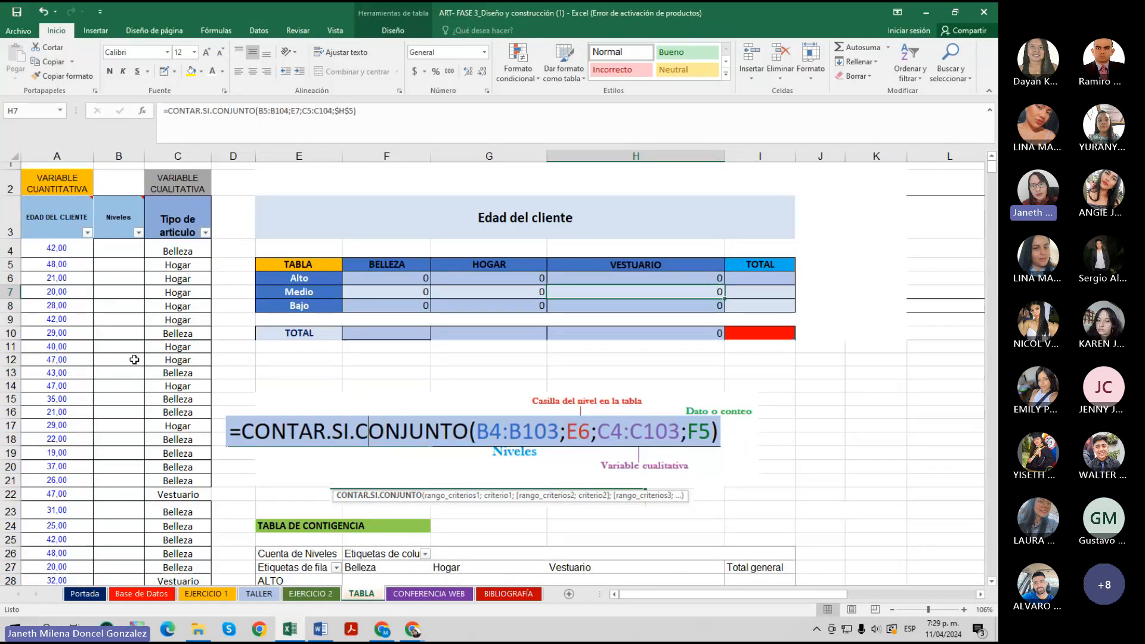
pyautogui.click(326, 598)
pyautogui.click(103, 232)
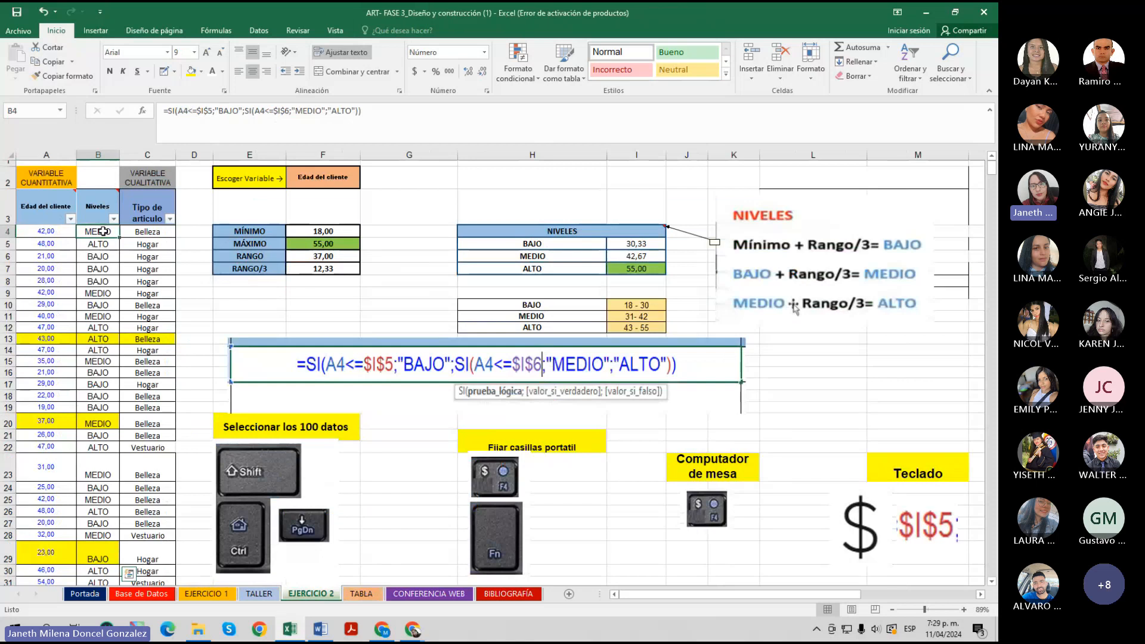
pyautogui.hotkey('ctrl', 'shift', 'Down')
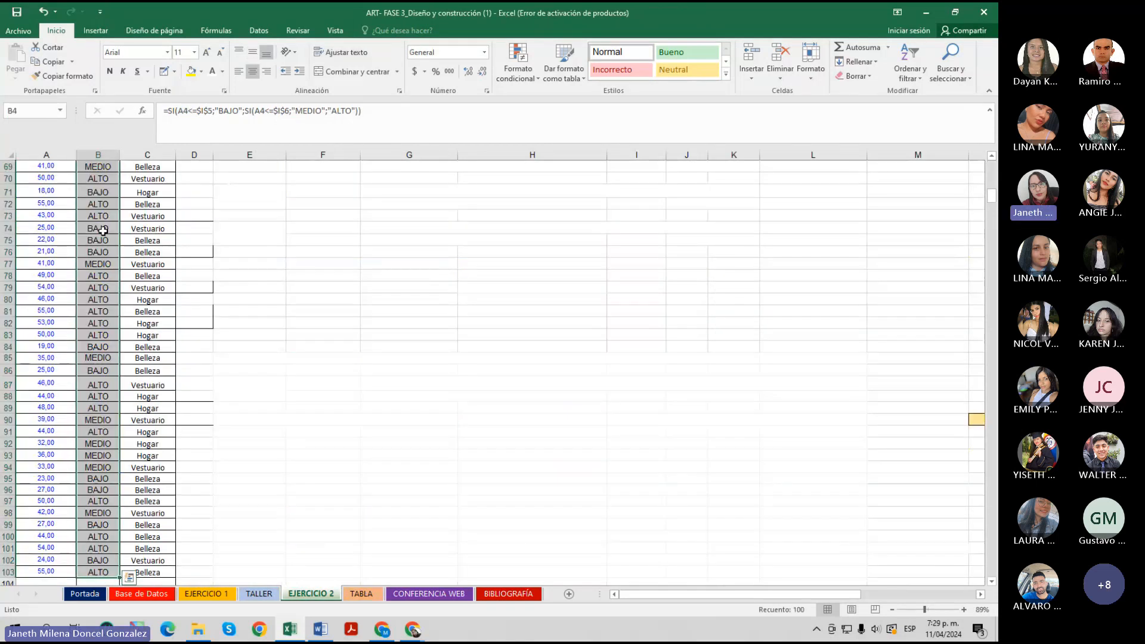
pyautogui.hotkey('ctrl', 'c')
pyautogui.hotkey('ctrl', 'pagedown')
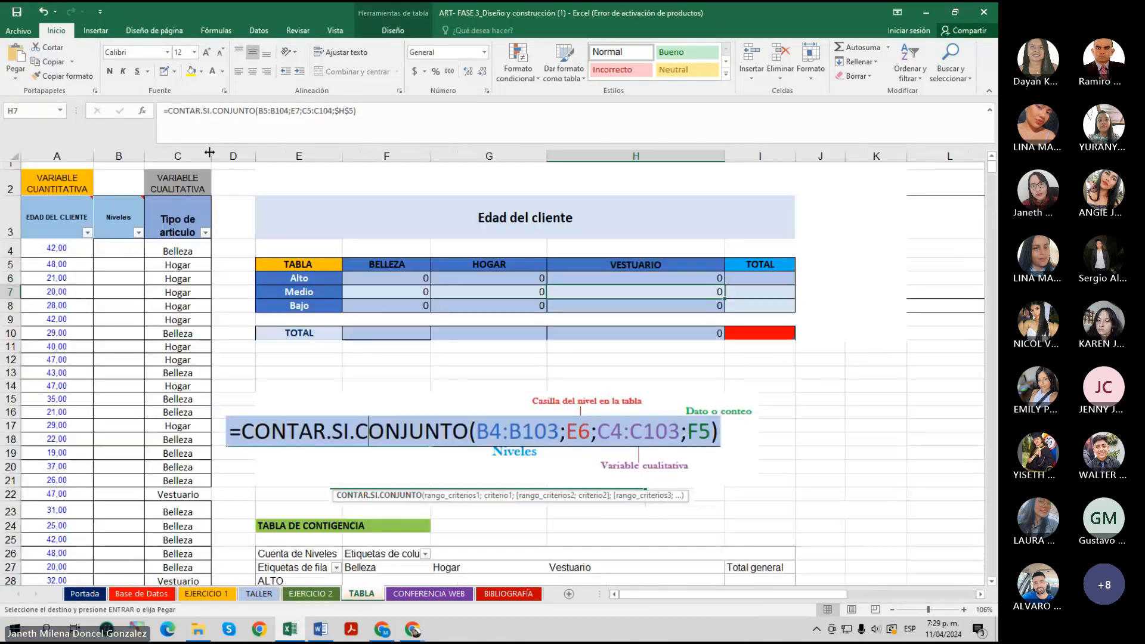
pyautogui.rightClick(128, 250)
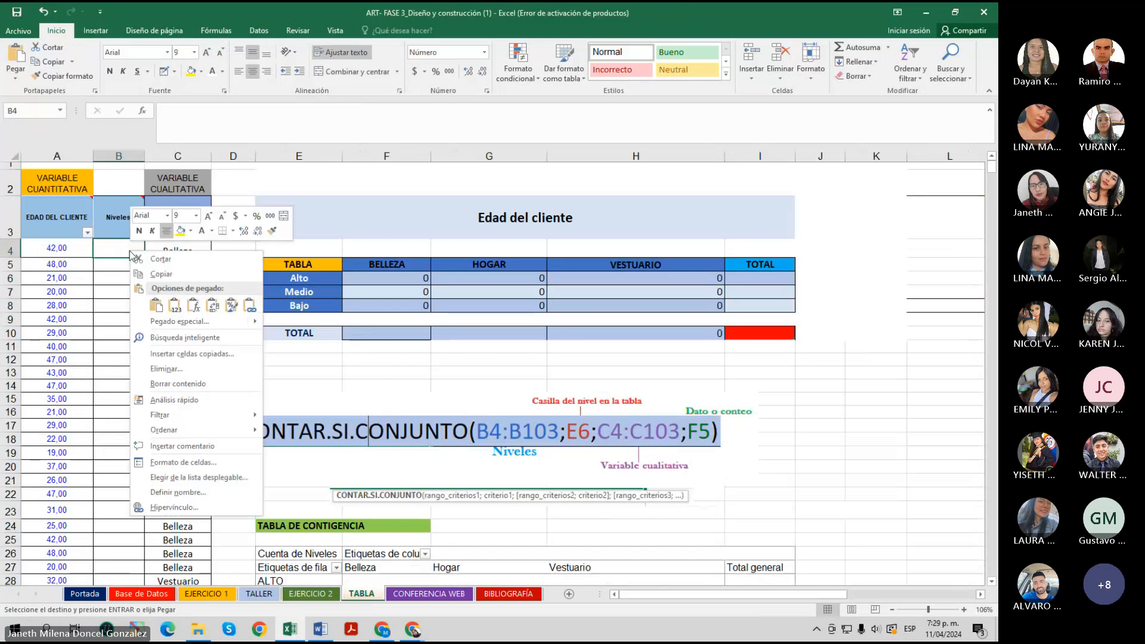
pyautogui.click(174, 307)
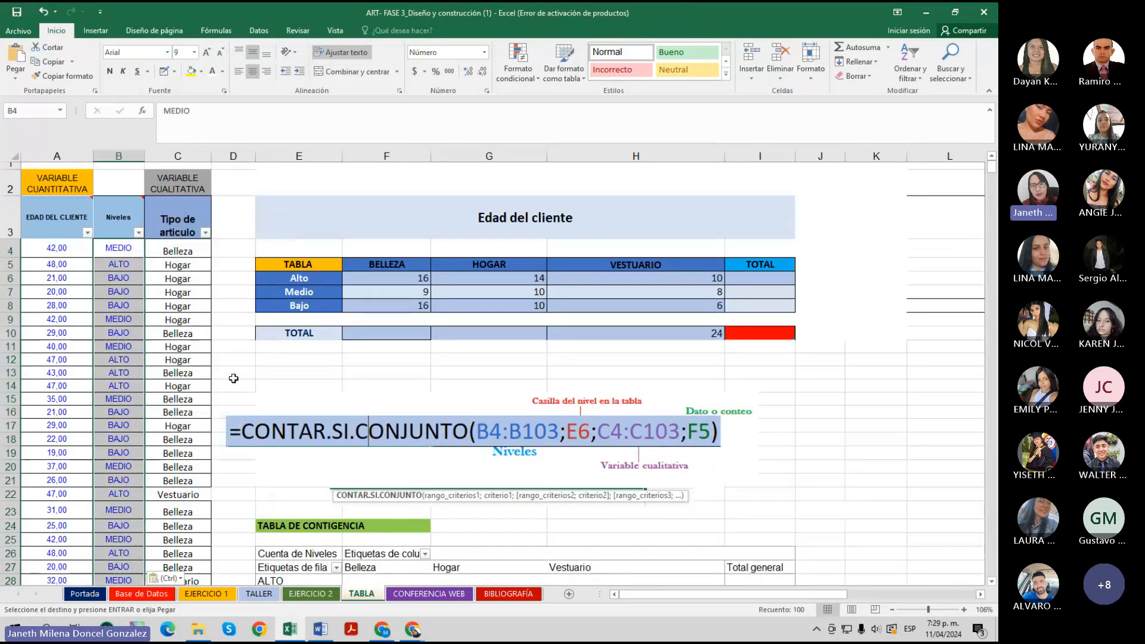
pyautogui.click(298, 372)
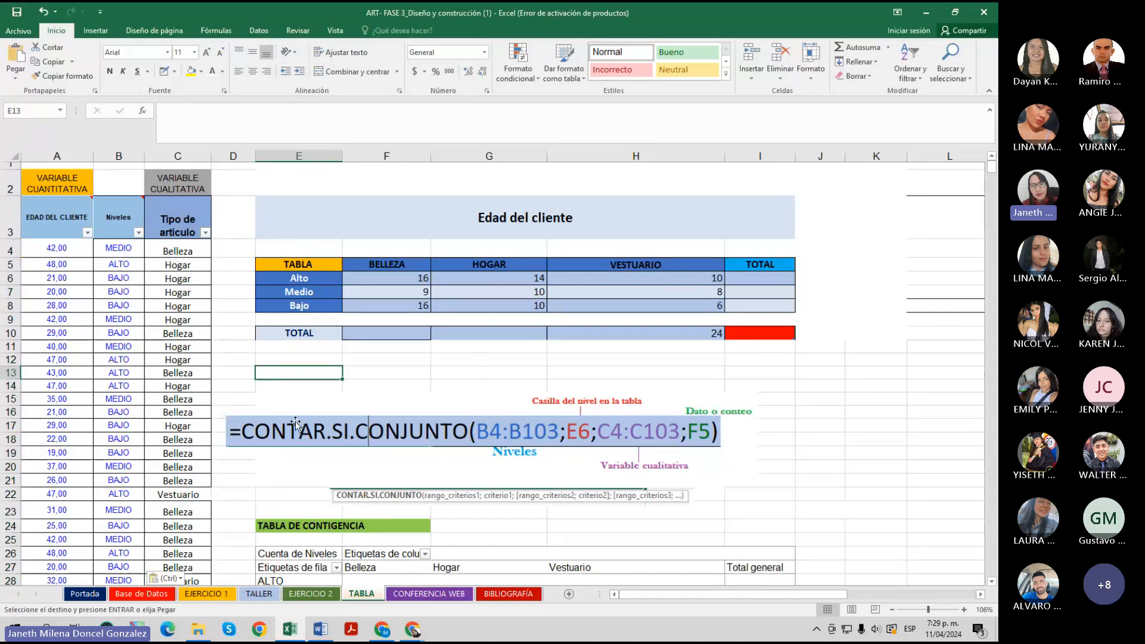
# Filter Niveles to ALTO and Tipo de articulo to Belleza, and select the filtered level cells to check their count.
pyautogui.scroll(-2, 455, 508)
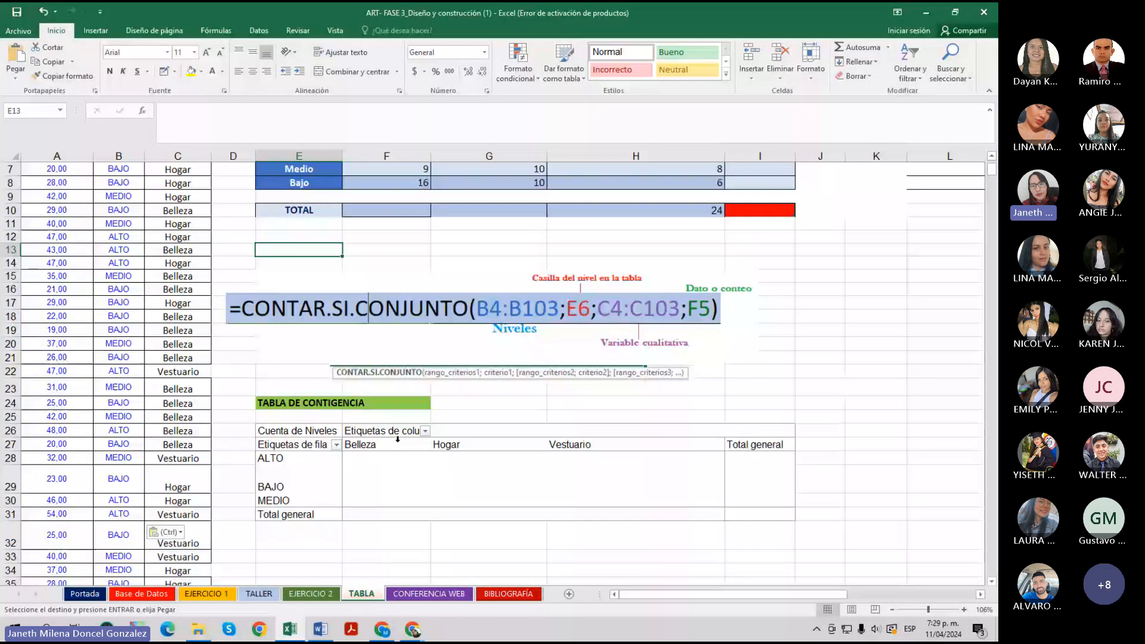
pyautogui.scroll(2, 398, 439)
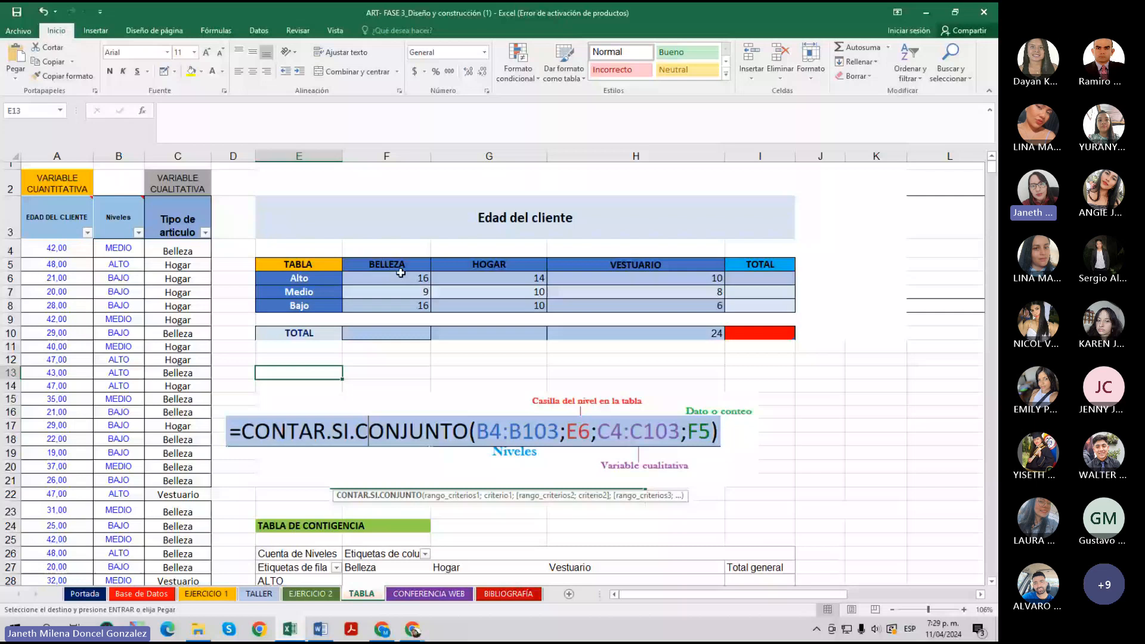
pyautogui.click(138, 232)
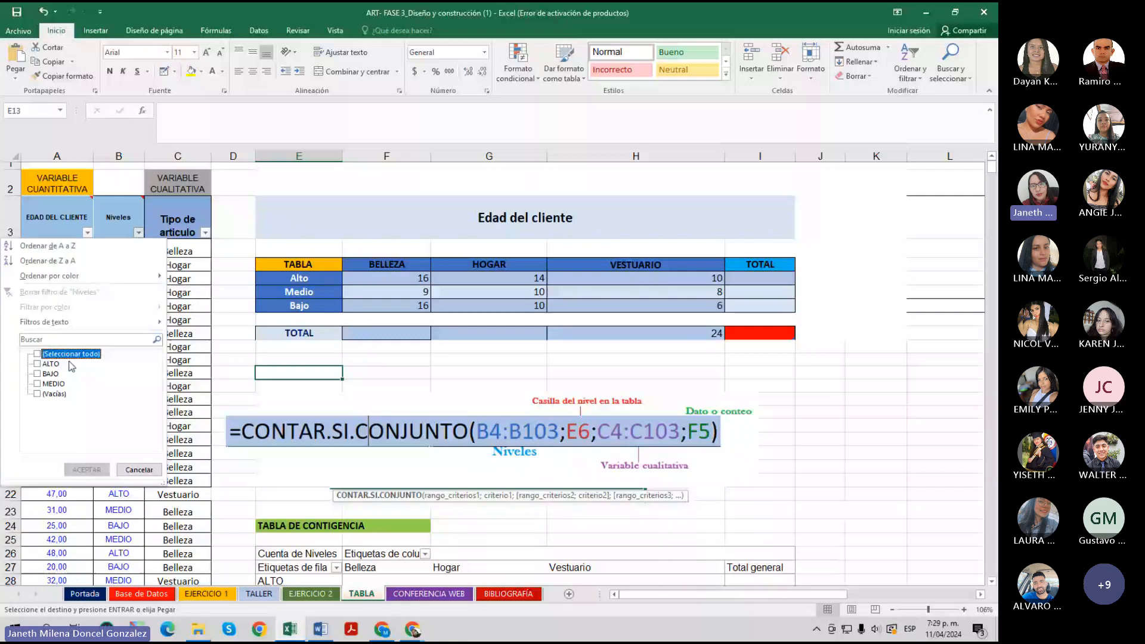
pyautogui.click(83, 466)
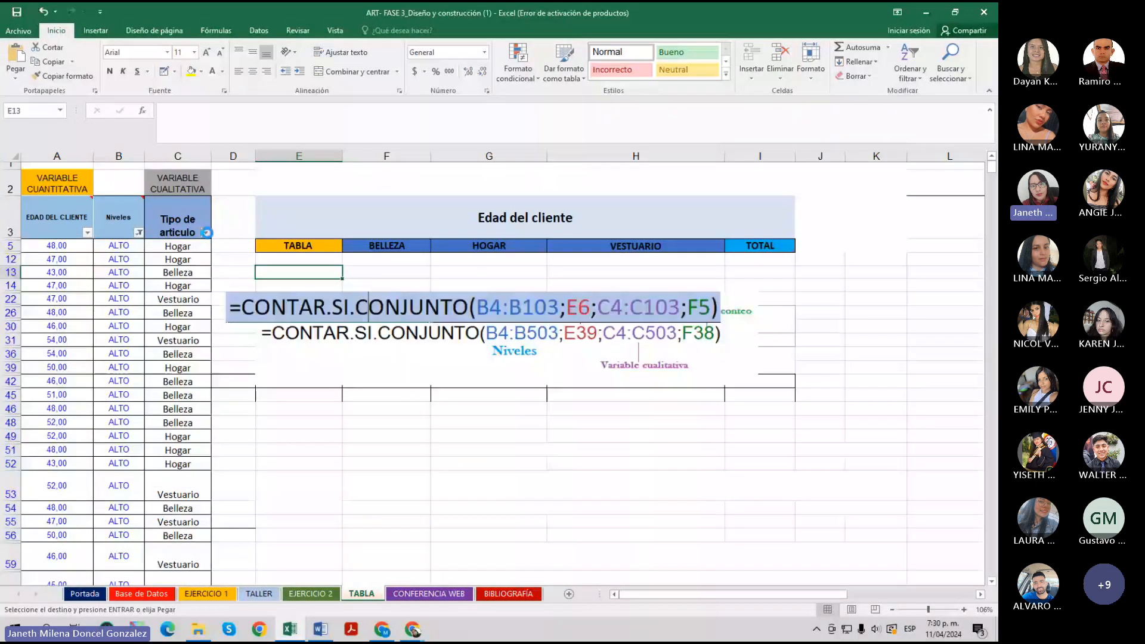
pyautogui.click(205, 233)
pyautogui.click(139, 355)
pyautogui.click(95, 364)
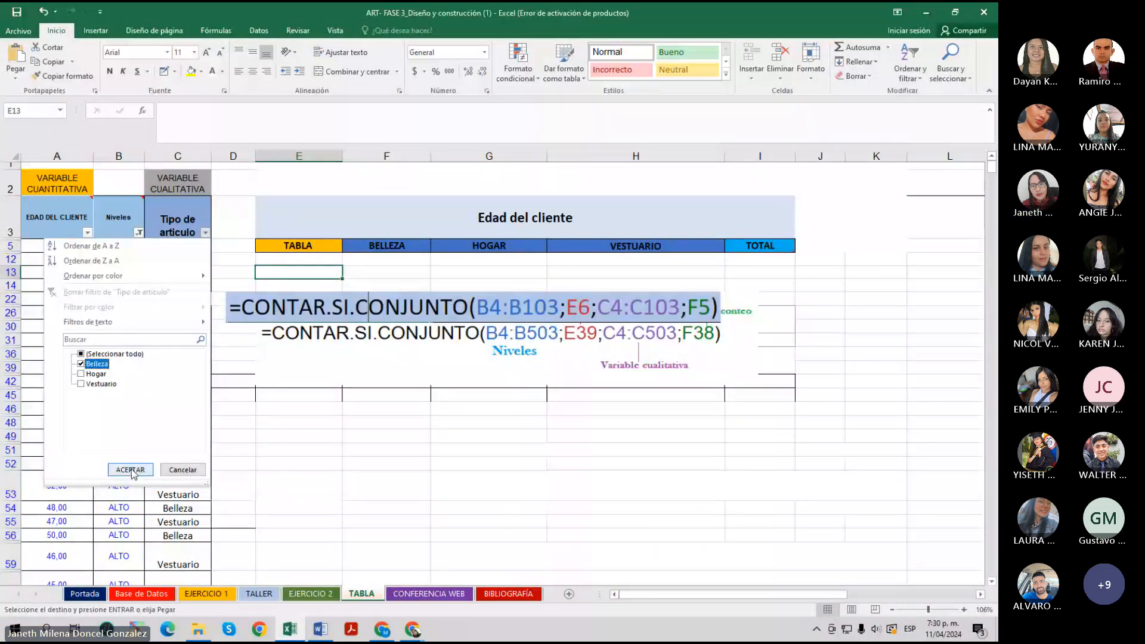
pyautogui.click(131, 471)
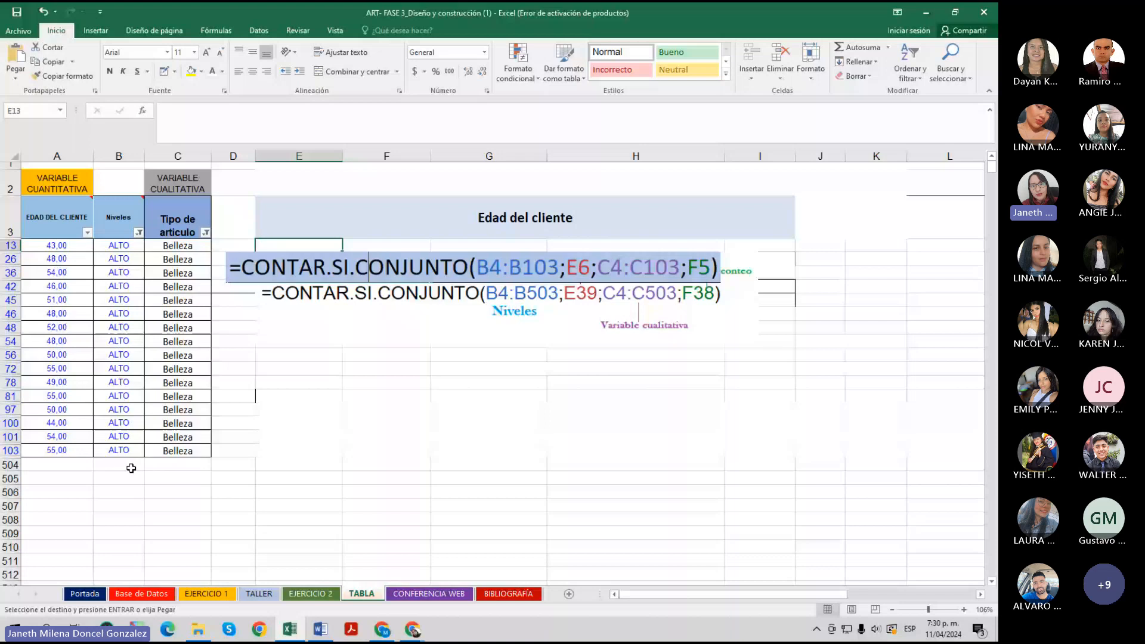
pyautogui.click(128, 250)
pyautogui.hotkey('ctrl', 'shift', 'Down')
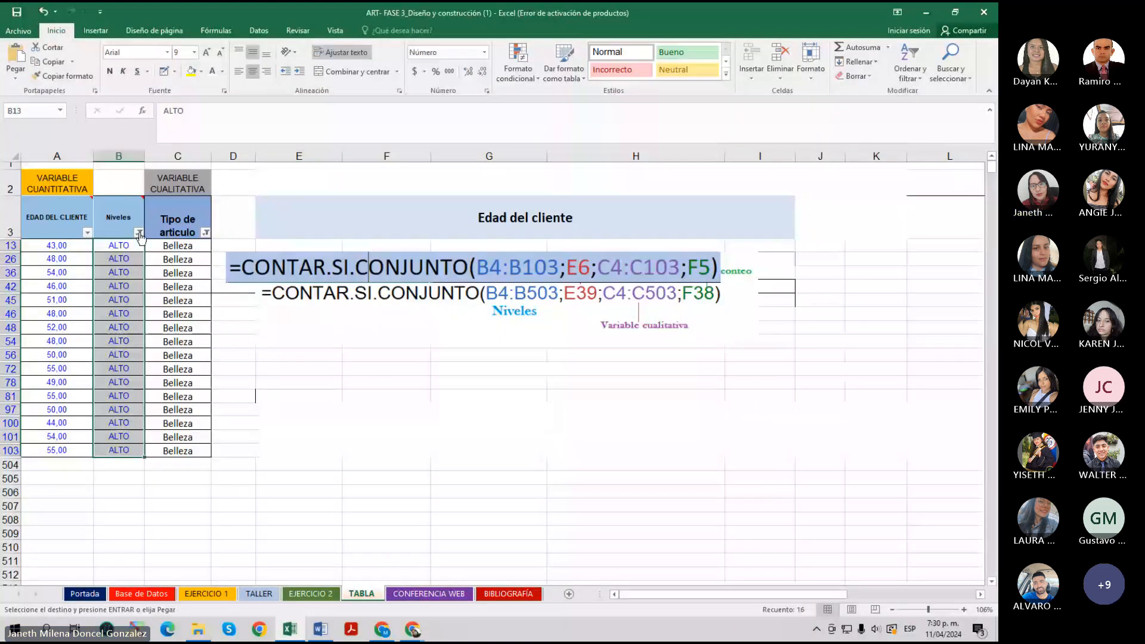
# Restore all values in the Niveles and Tipo de articulo filters.
pyautogui.click(139, 232)
pyautogui.click(89, 469)
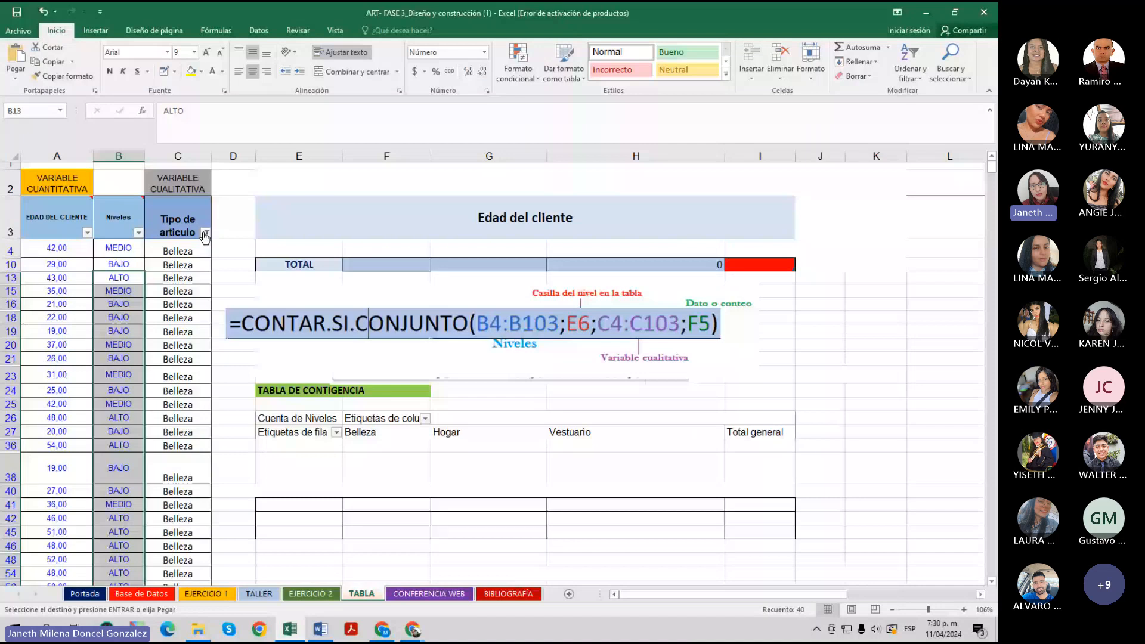
pyautogui.click(205, 233)
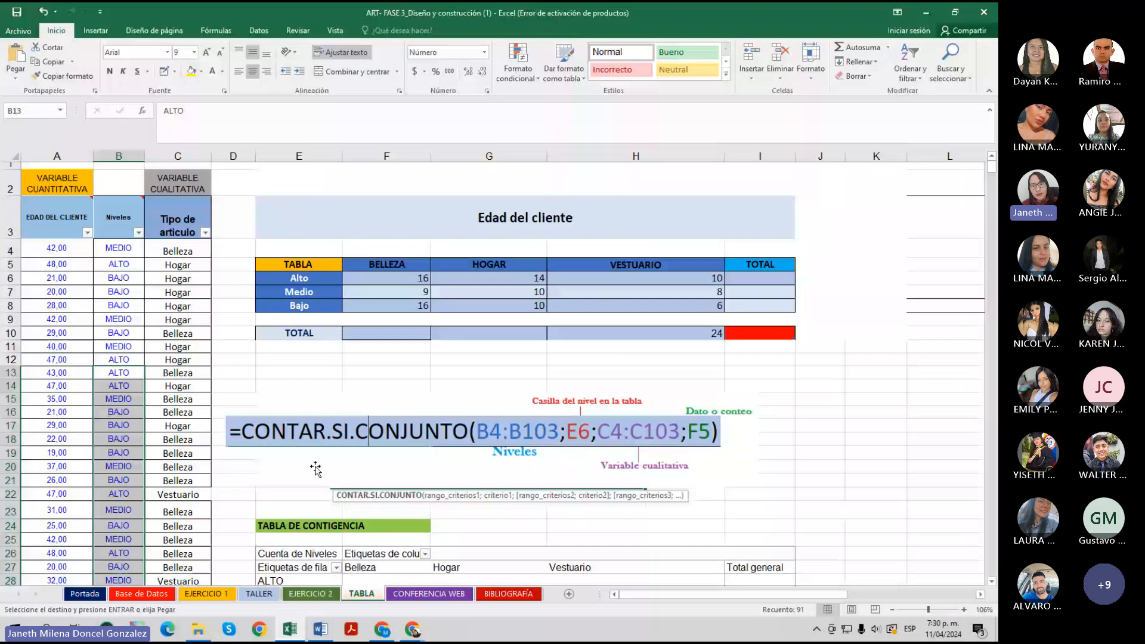
# Fill the BELLEZA formula =CONTAR.SI.CONJUNTO(B4:B103;E6;C4:C103;$F$5) from F6 down to F8 and sum the column in total cell F10.
pyautogui.click(366, 424)
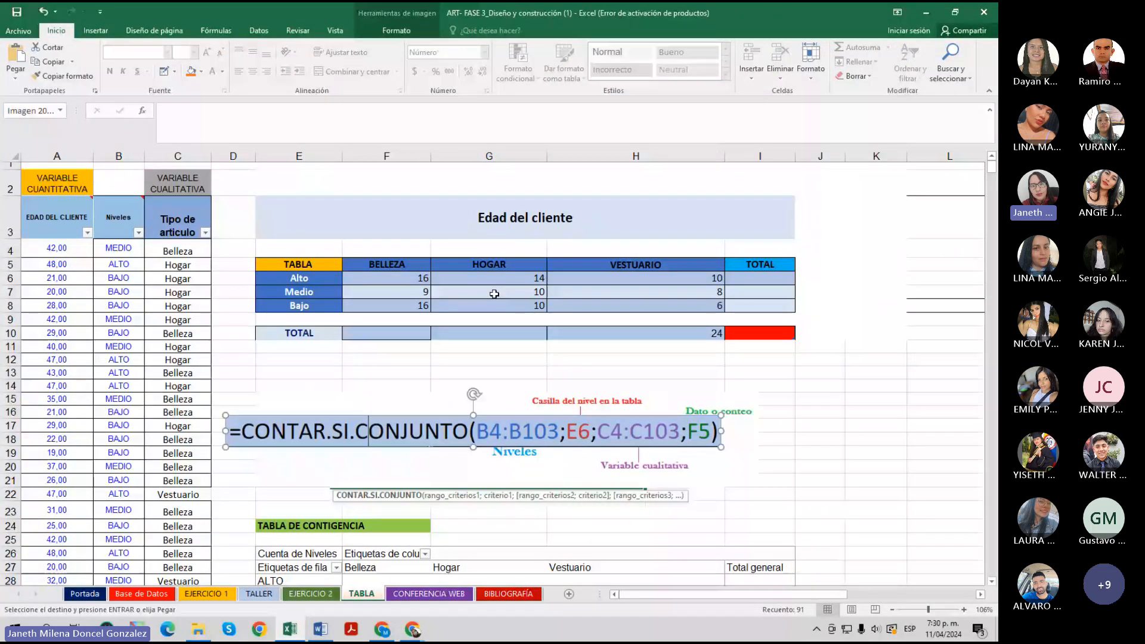
pyautogui.doubleClick(415, 278)
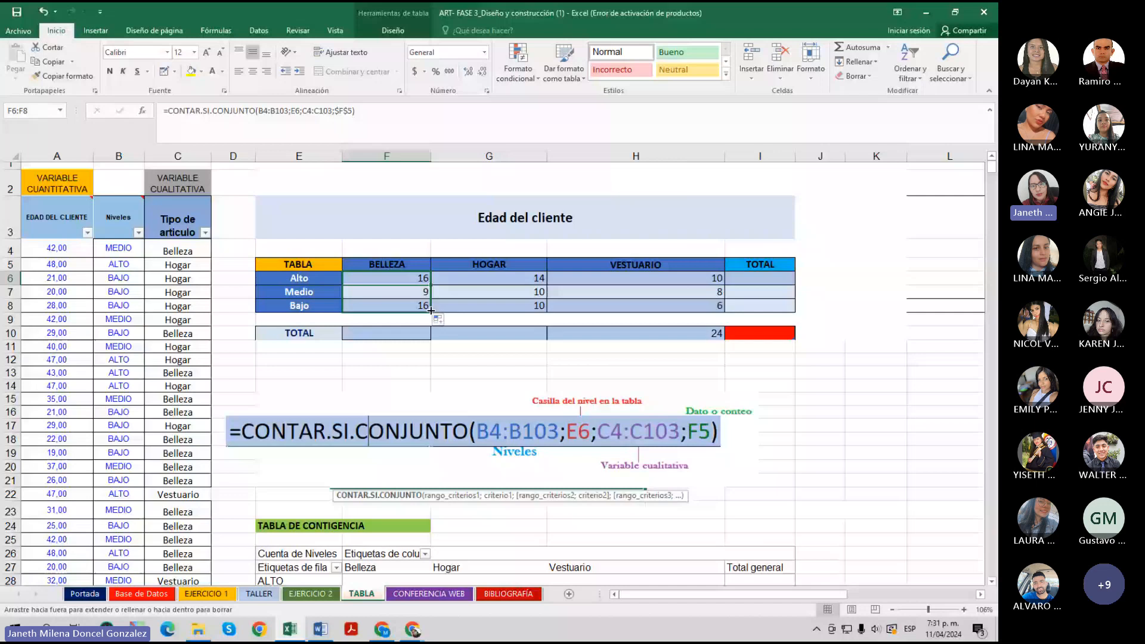
pyautogui.click(427, 333)
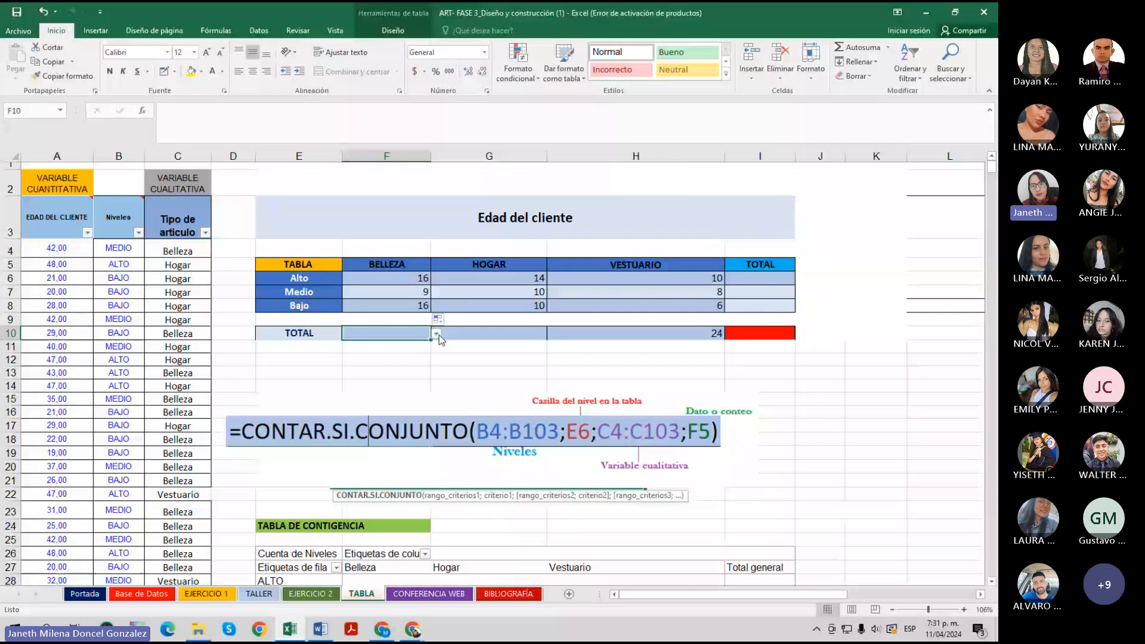
pyautogui.click(437, 334)
# Fill the HOGAR formula =CONTAR.SI.CONJUNTO(B4:B103;E6;C4:C103;$G$5) from G6 down to G8 and total the column in G10 with Suma.
pyautogui.click(417, 279)
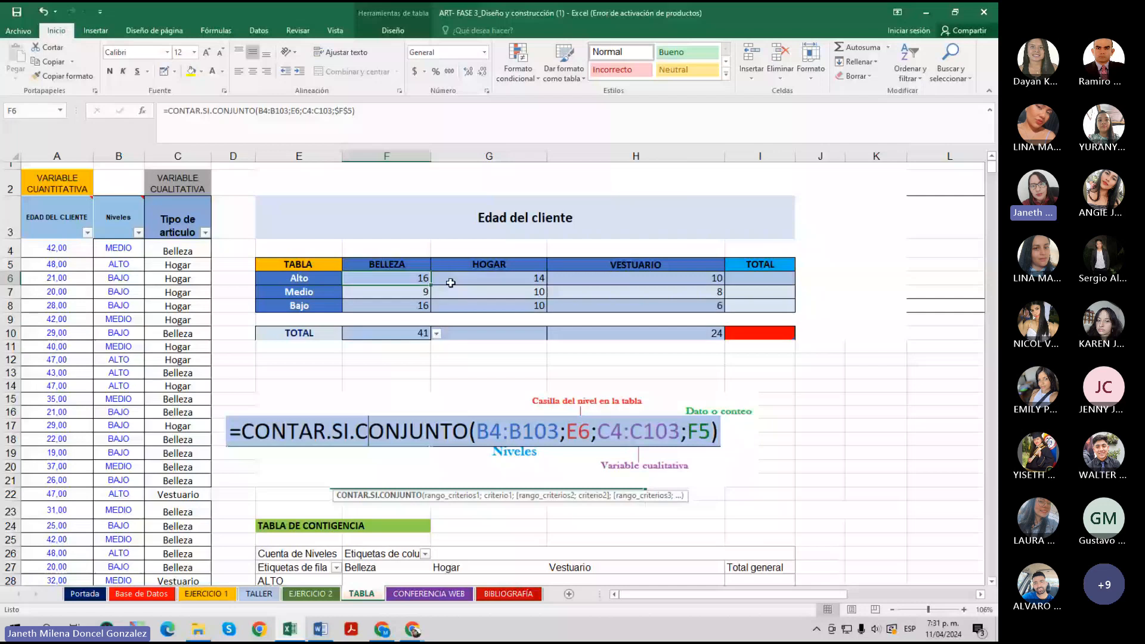
pyautogui.click(471, 278)
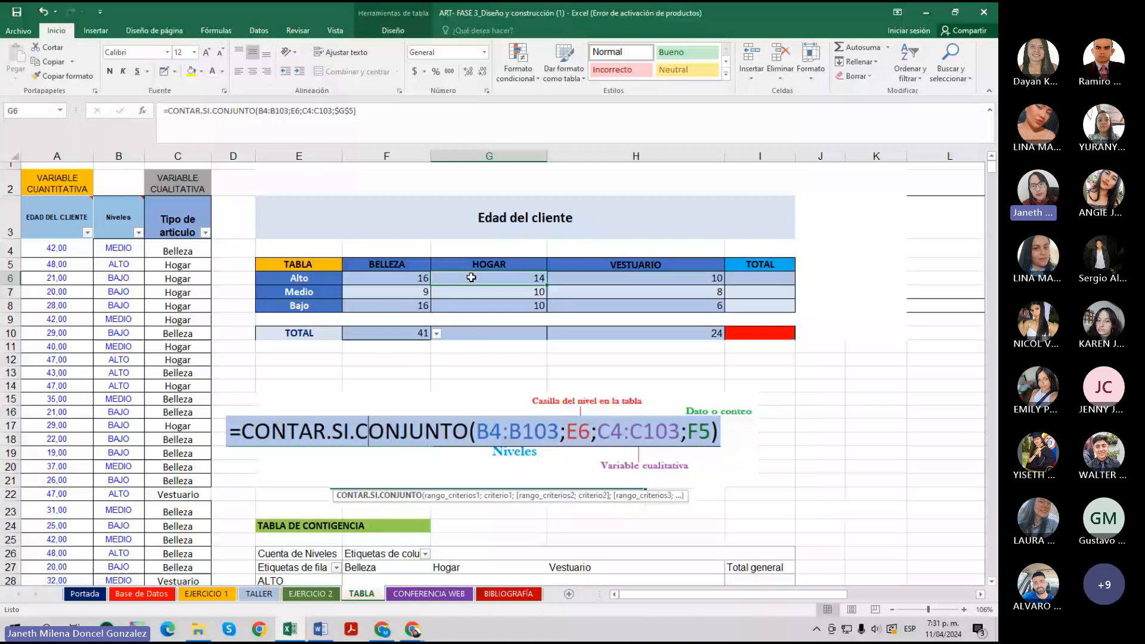
pyautogui.doubleClick(471, 278)
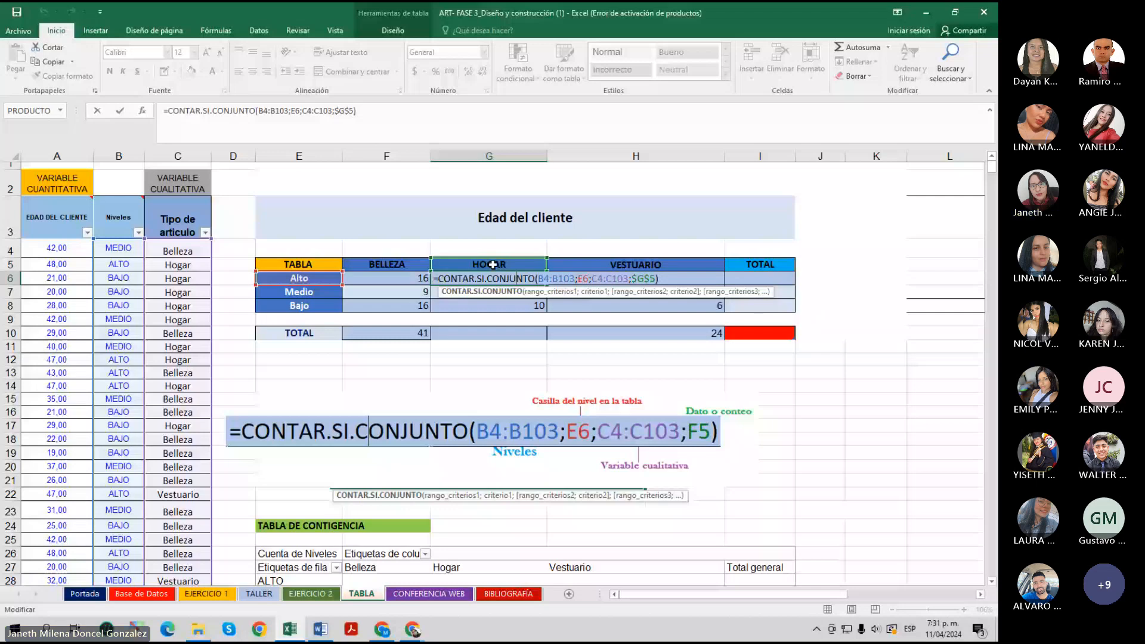
pyautogui.click(543, 281)
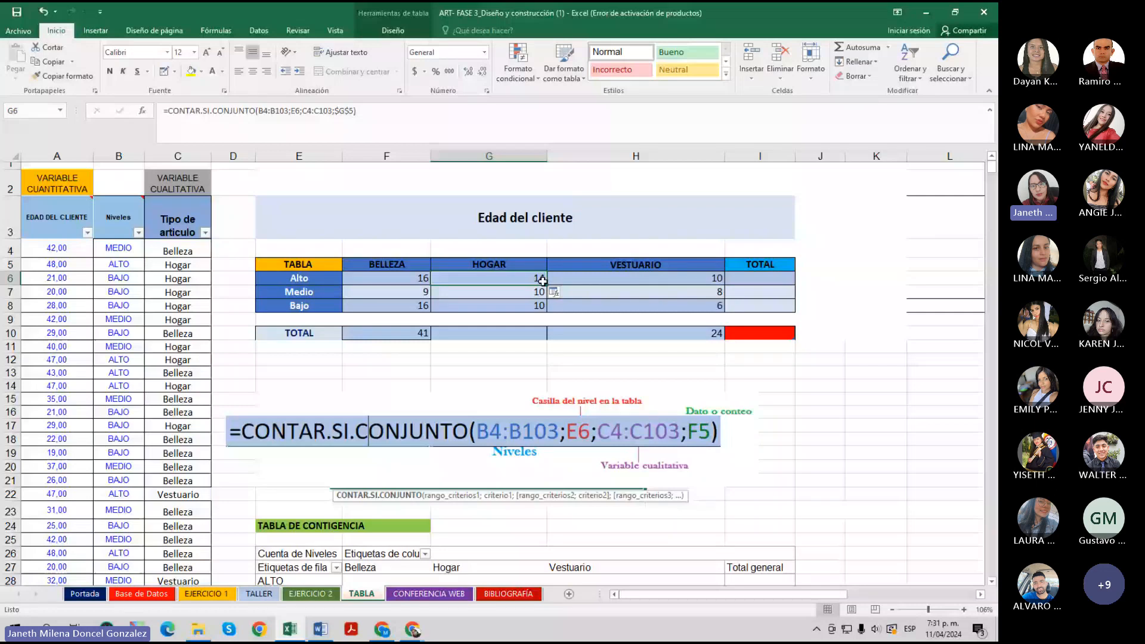
pyautogui.click(537, 332)
pyautogui.click(552, 334)
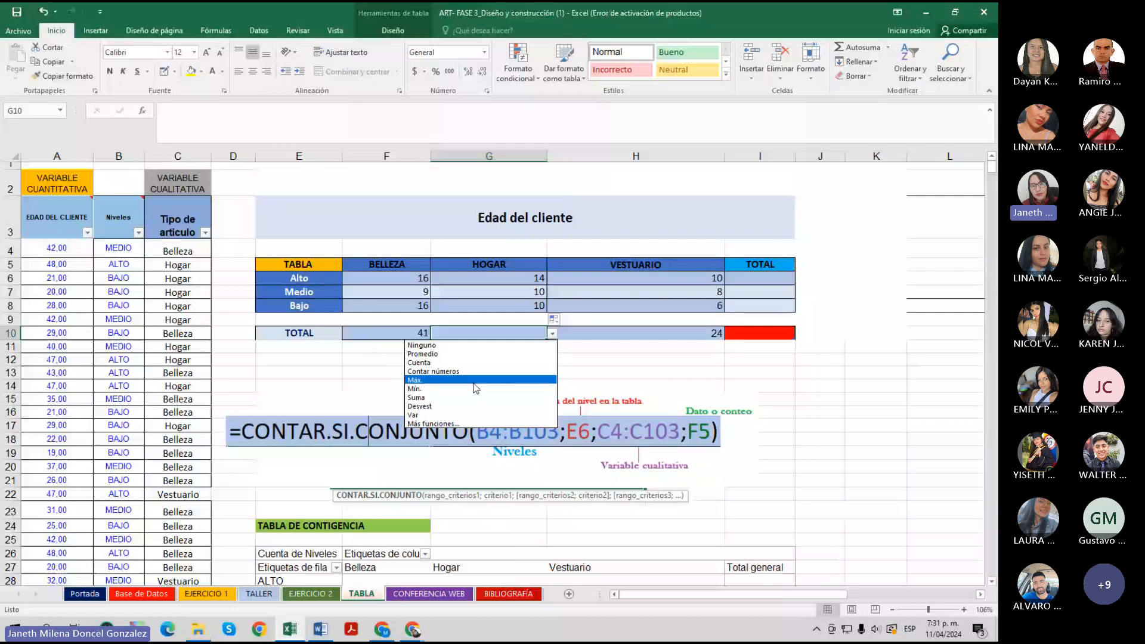
pyautogui.click(477, 397)
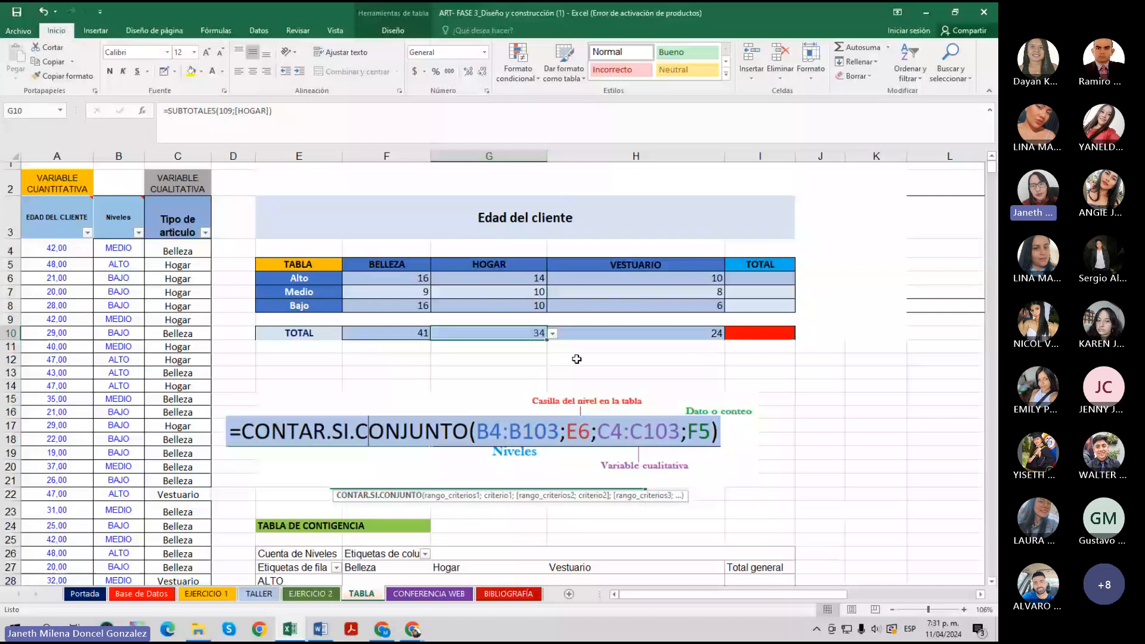
# Review the ranges and criteria of the VESTUARIO formula in H6, keeping the formula as it is.
pyautogui.doubleClick(685, 278)
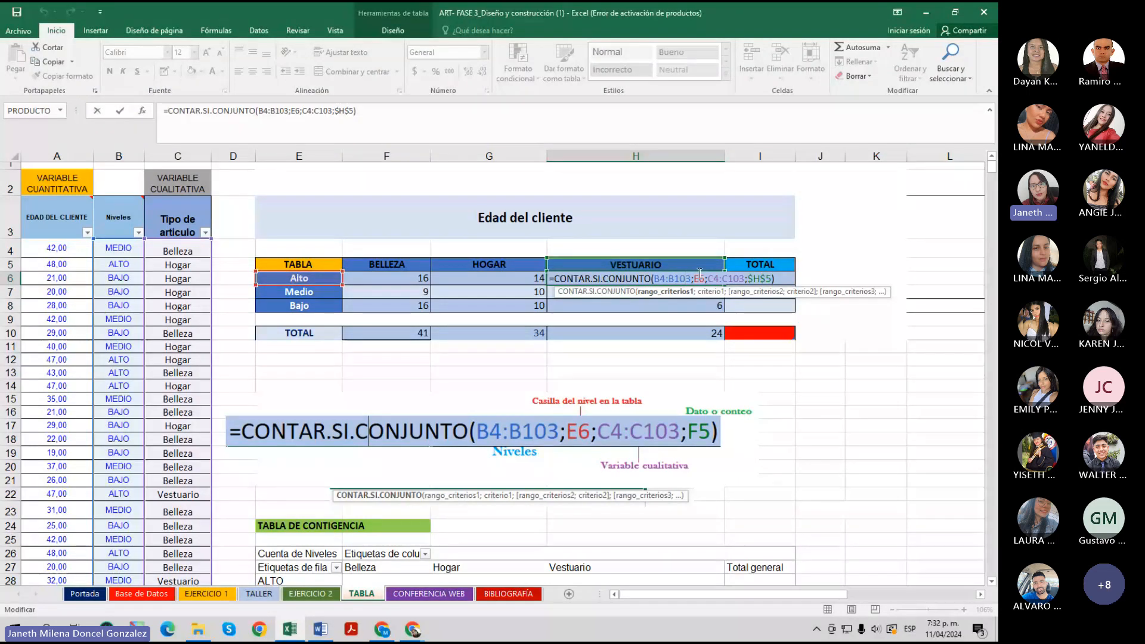
pyautogui.click(667, 263)
pyautogui.hotkey('ctrl', 'z')
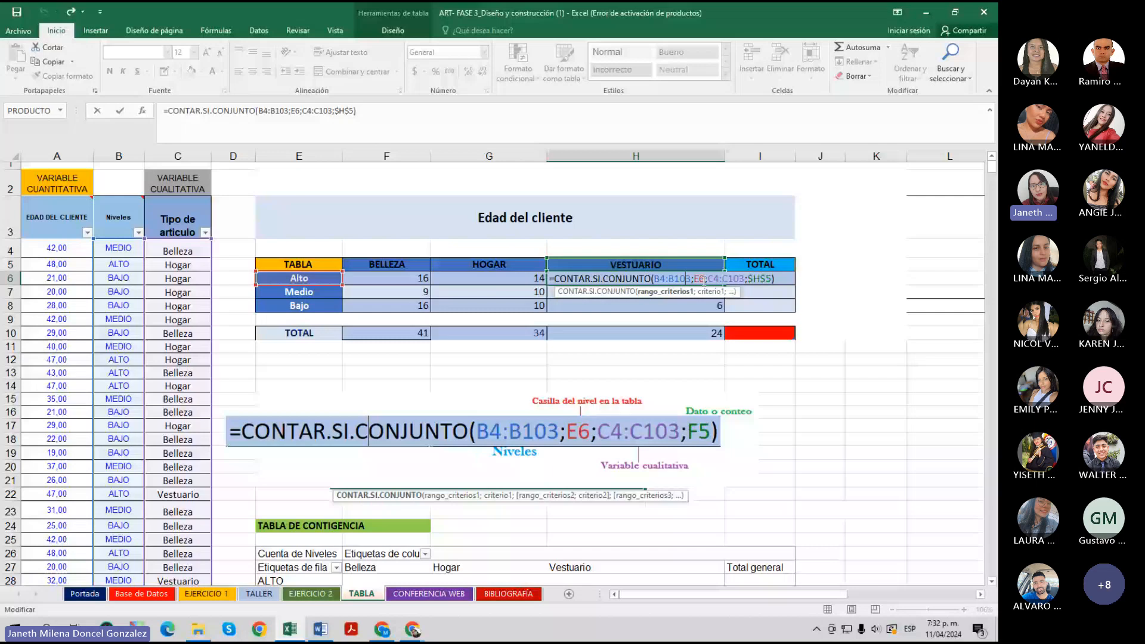
pyautogui.hotkey('ctrl', 'Return')
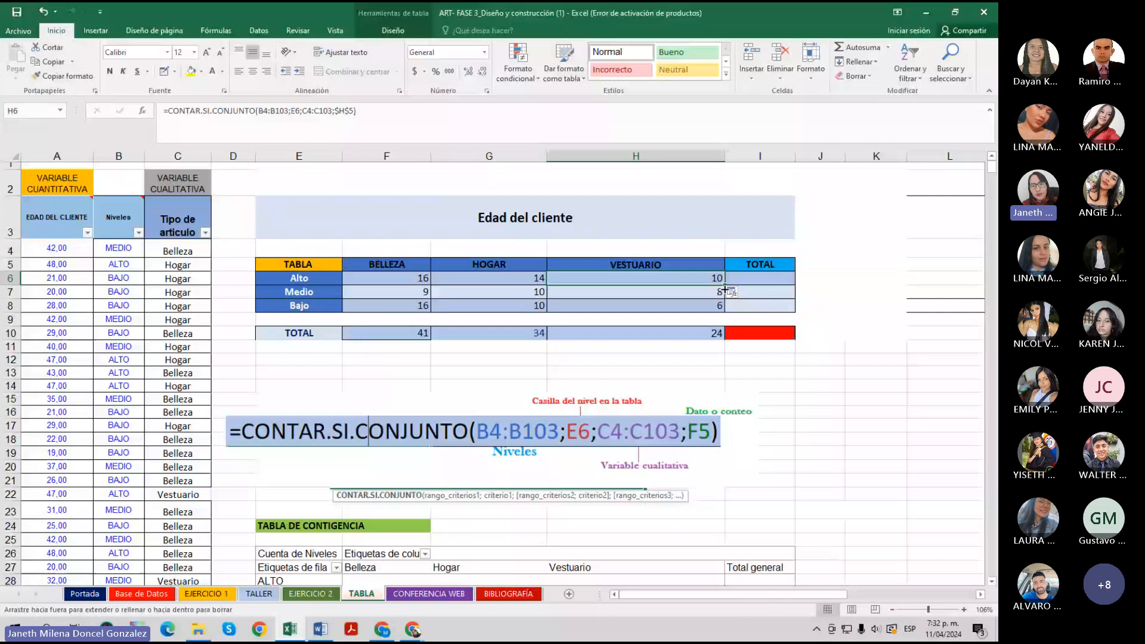
pyautogui.doubleClick(719, 279)
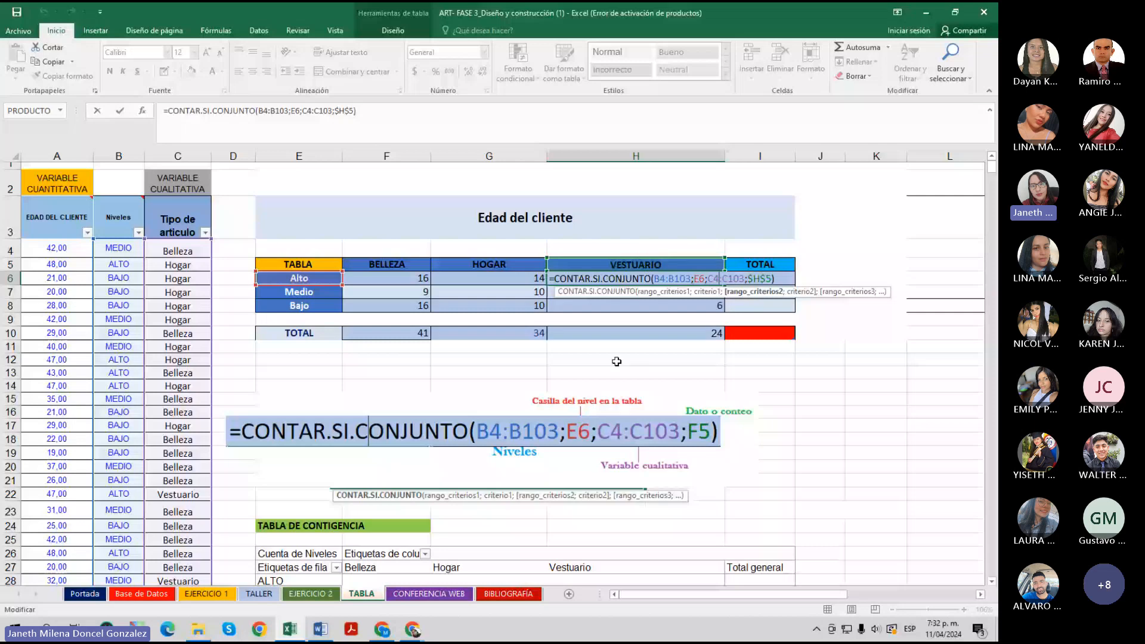
pyautogui.press('Return')
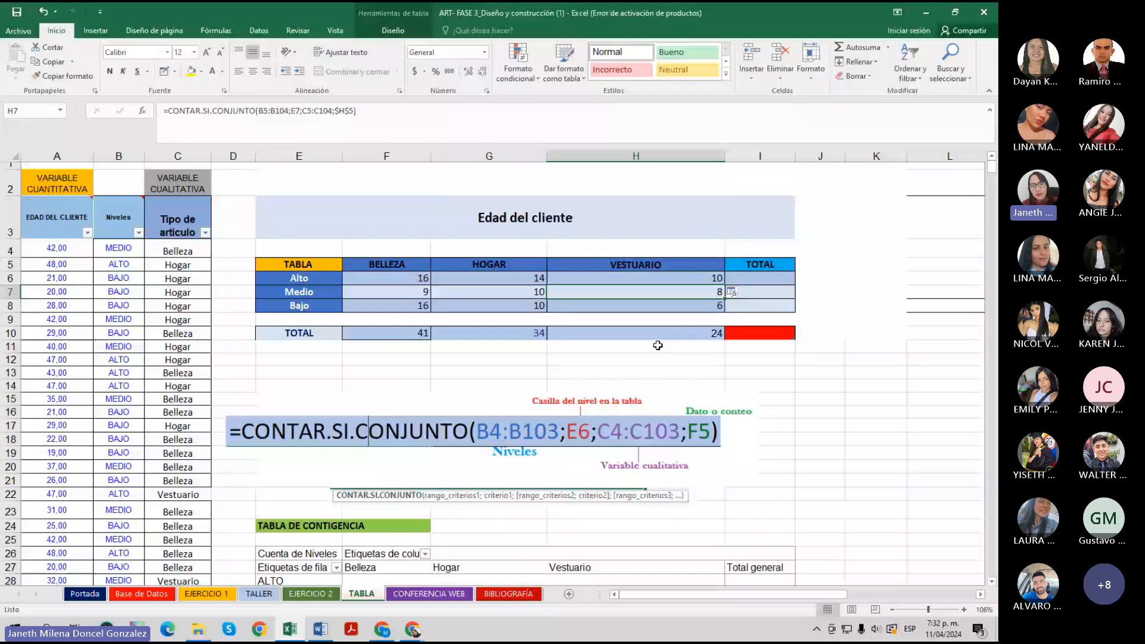
# Enter =SUMA(Table_13[@[BELLEZA]:[VESTUARIO]]) in I6 so the TOTAL column adds up each level's row.
pyautogui.click(760, 279)
pyautogui.click(412, 278)
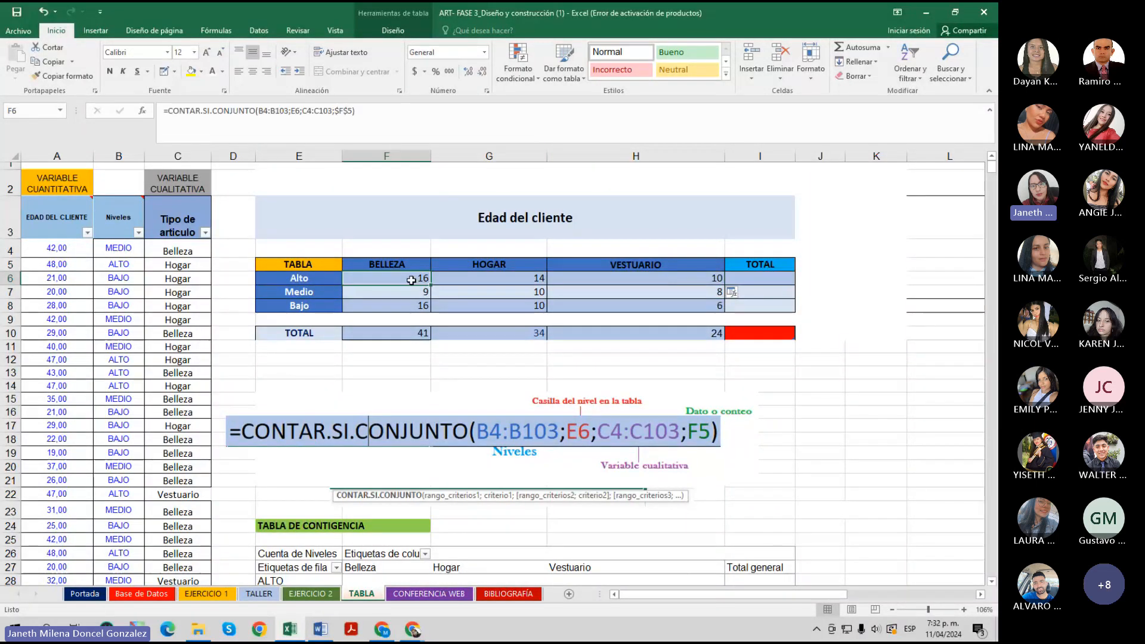
pyautogui.click(782, 278)
pyautogui.write('=SUM,A')
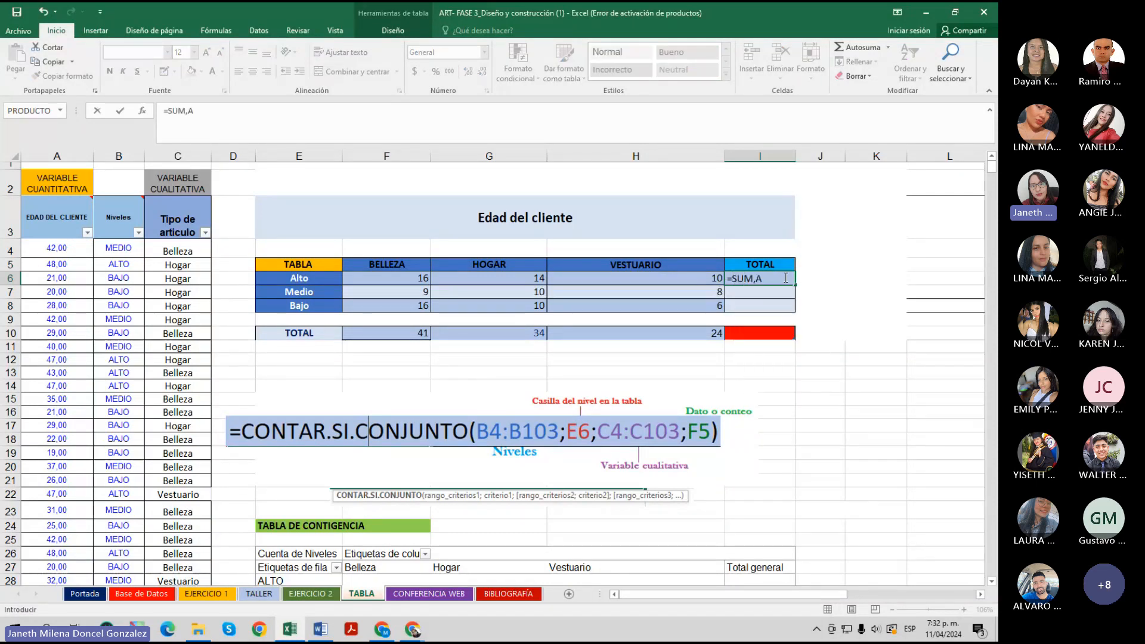
pyautogui.press('BackSpace')
pyautogui.press('BackSpace')
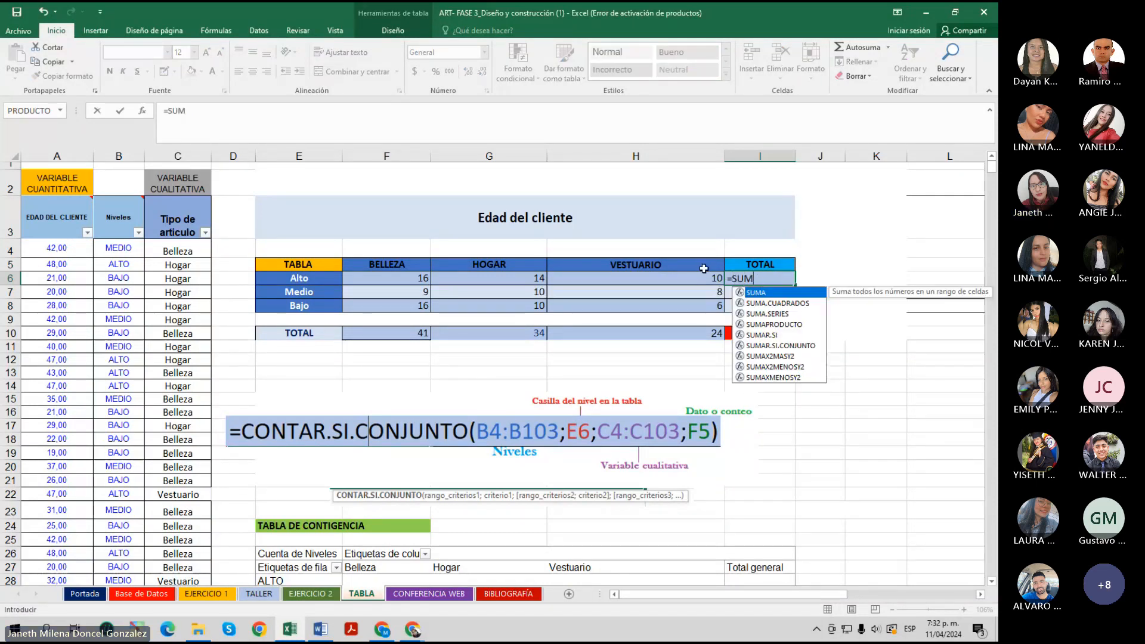
pyautogui.doubleClick(774, 294)
pyautogui.moveTo(417, 278); pyautogui.dragTo(678, 278)
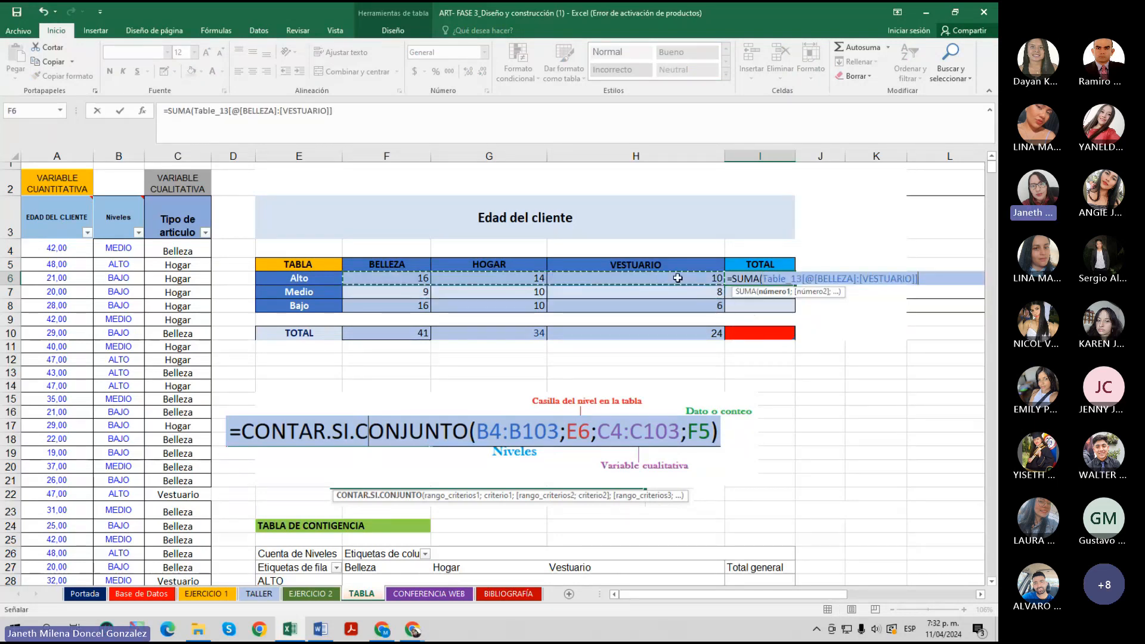
pyautogui.write(')')
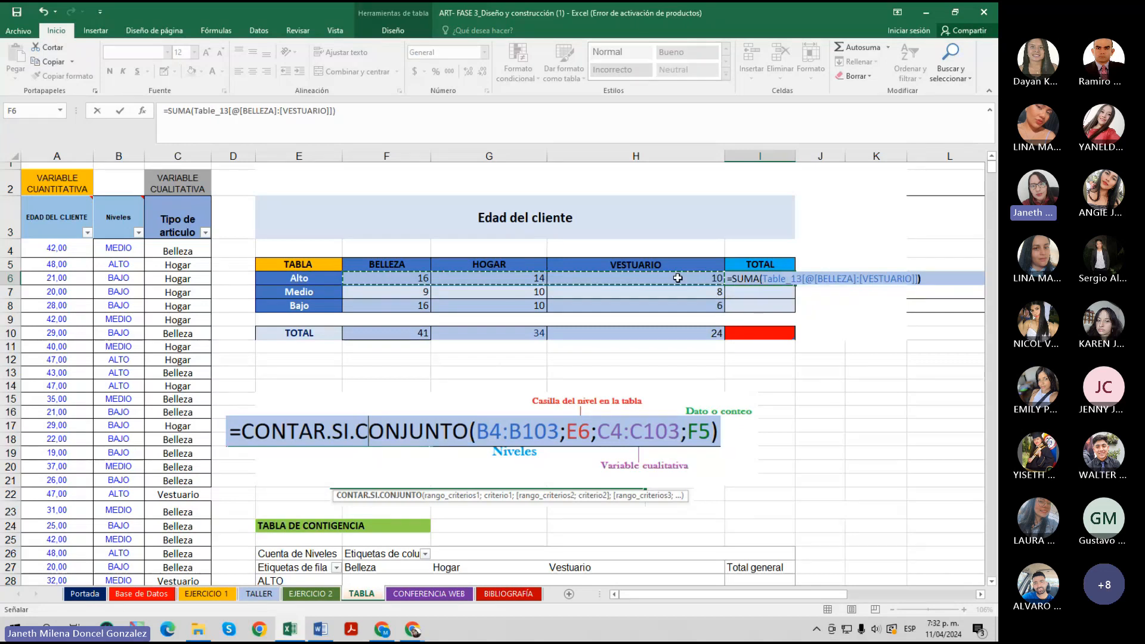
pyautogui.press('Return')
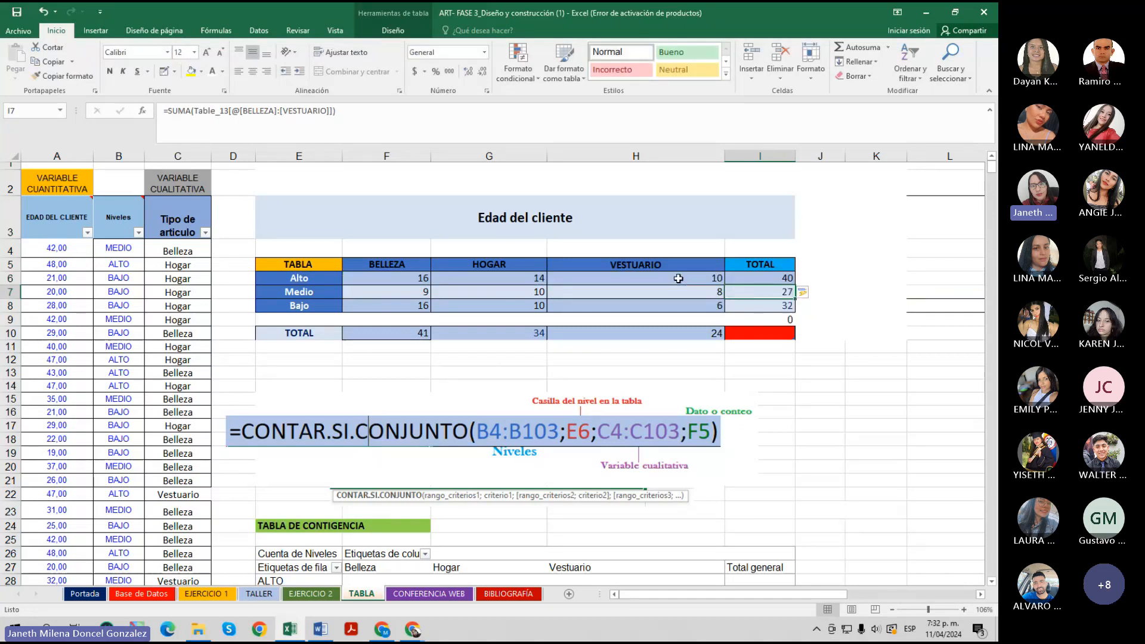
# Total the TOTAL column in I10 with the Suma option, check its formula, and clear the cell.
pyautogui.click(777, 338)
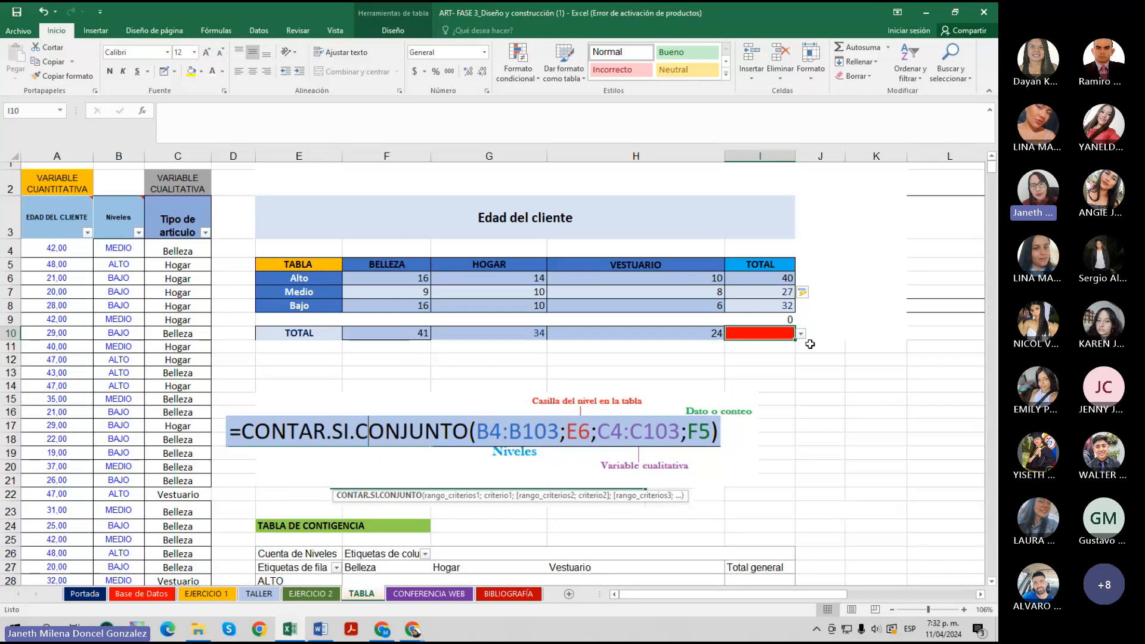
pyautogui.click(801, 334)
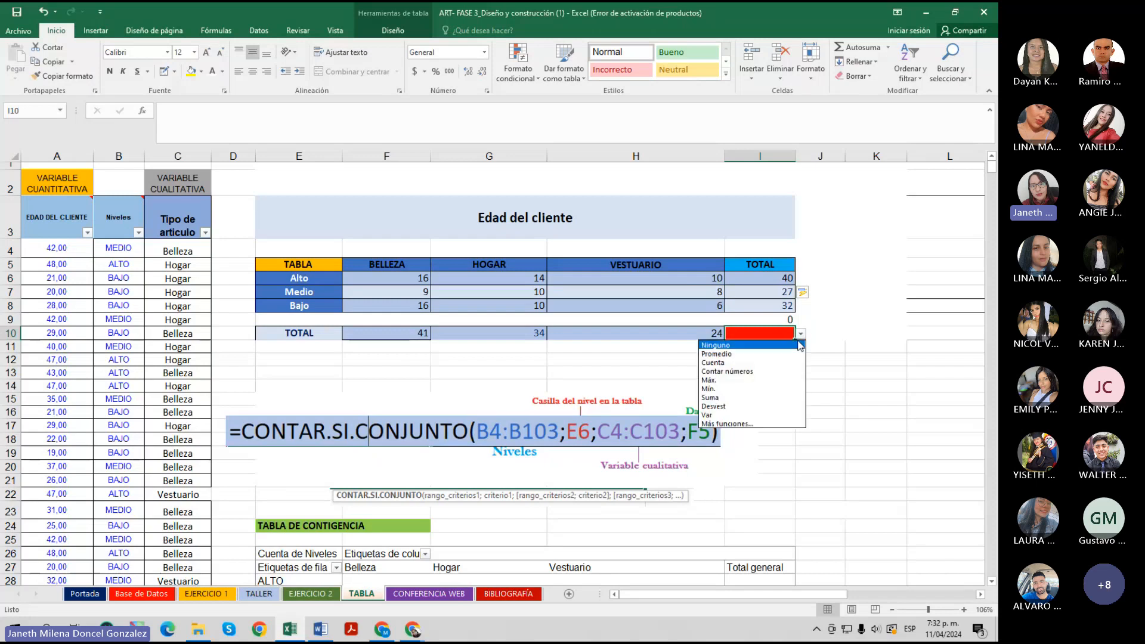
pyautogui.click(713, 397)
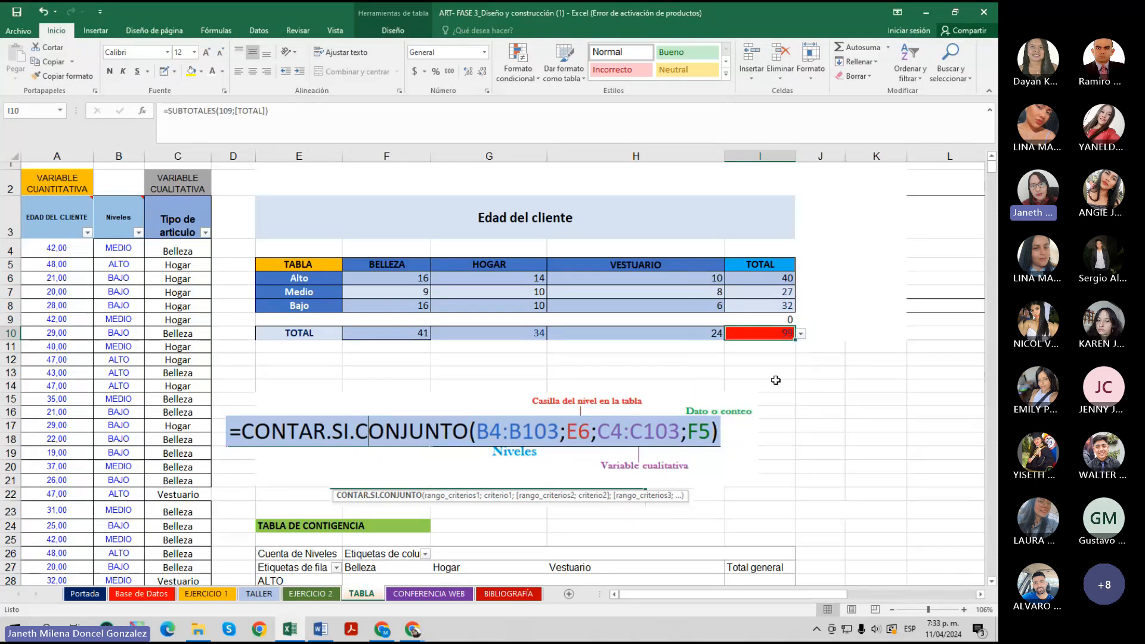
pyautogui.doubleClick(778, 336)
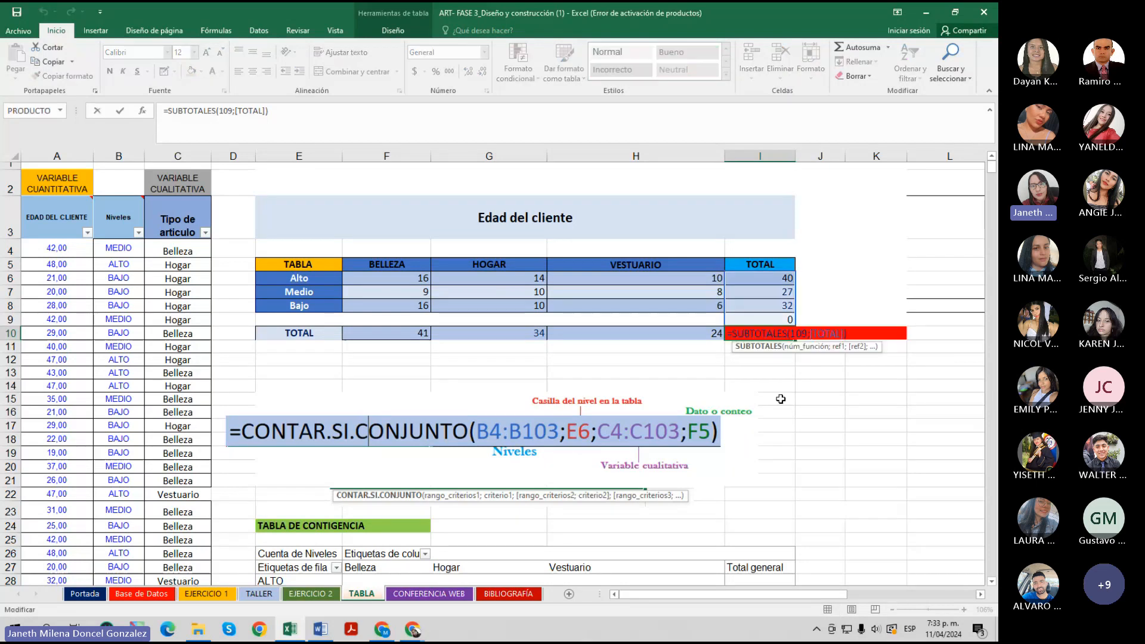
pyautogui.click(780, 332)
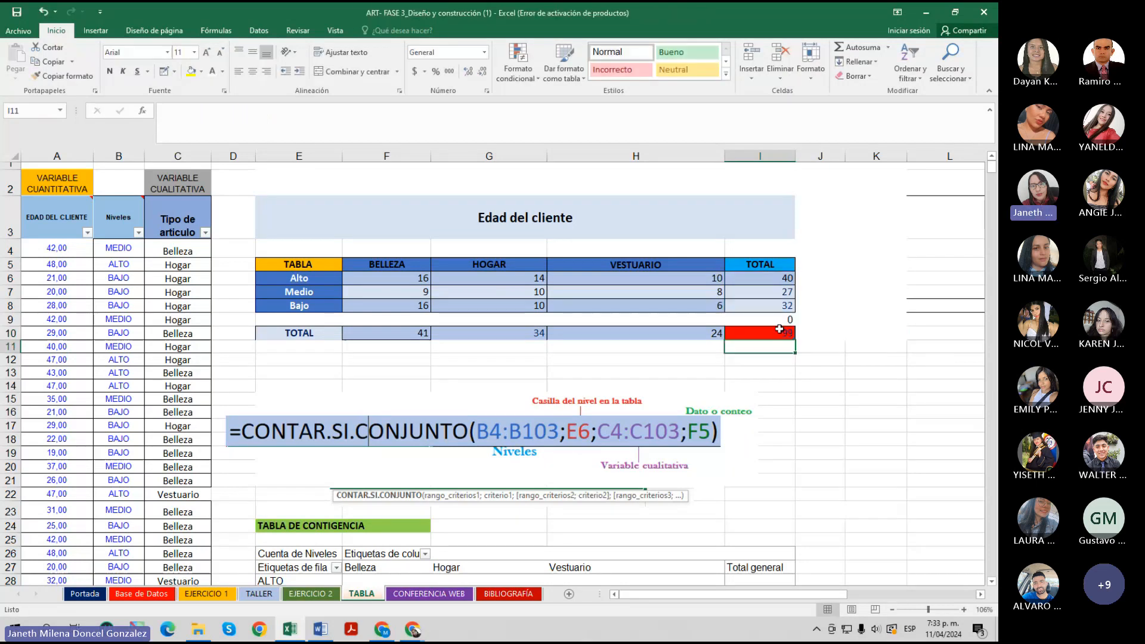
pyautogui.press('Delete')
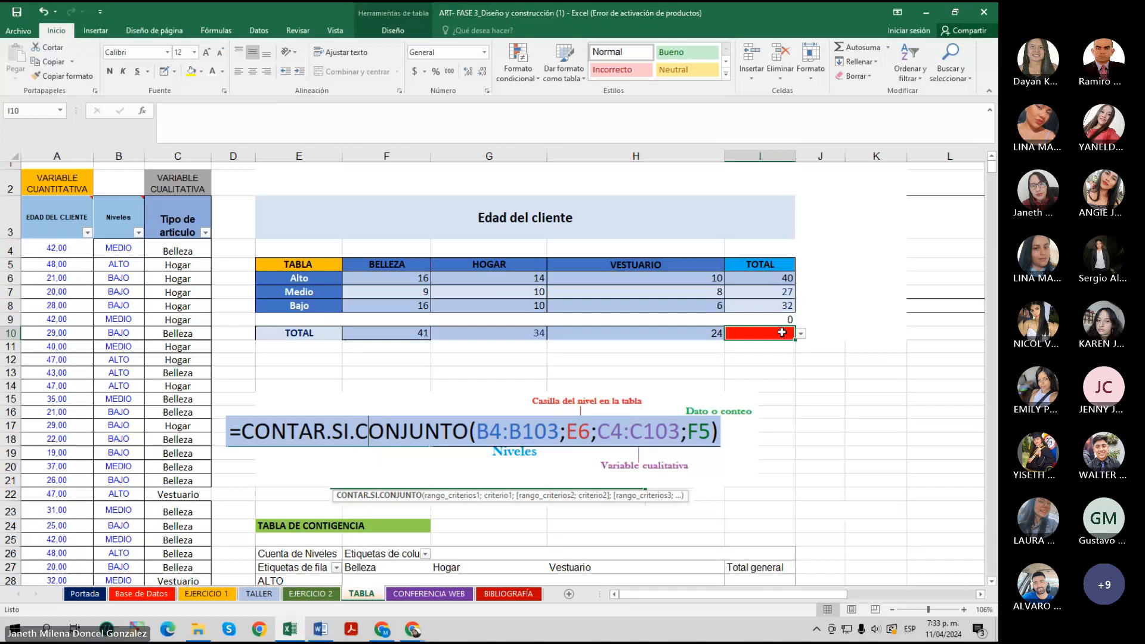
# Enter a SUMA formula in I10 that adds the BELLEZA, HOGAR and VESTUARIO totals in F10:H10.
pyautogui.write('=')
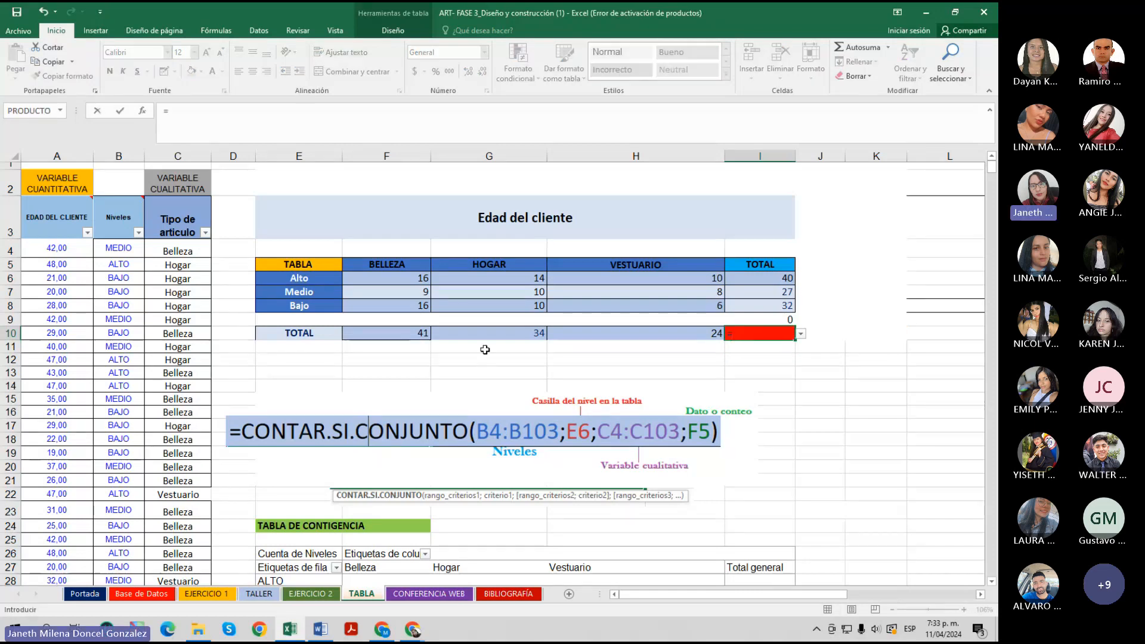
pyautogui.write('SU')
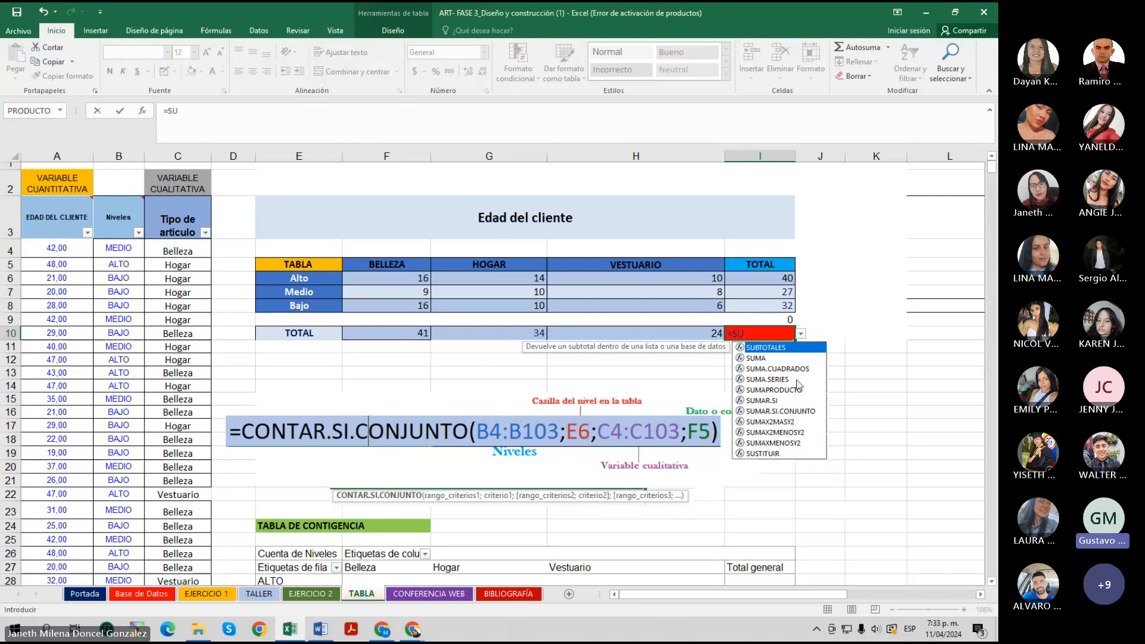
pyautogui.doubleClick(757, 358)
pyautogui.moveTo(414, 334); pyautogui.dragTo(607, 335)
pyautogui.press('Return')
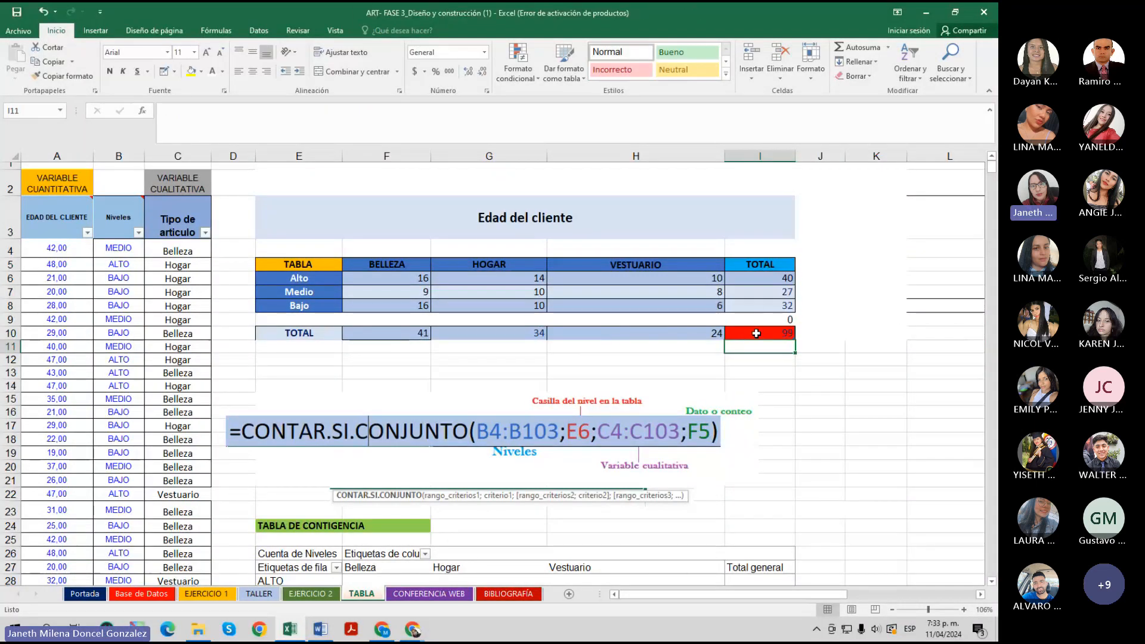
# Review the CONTAR.SI.CONJUNTO formula in F6 and the grand total formula in I10.
pyautogui.doubleClick(401, 278)
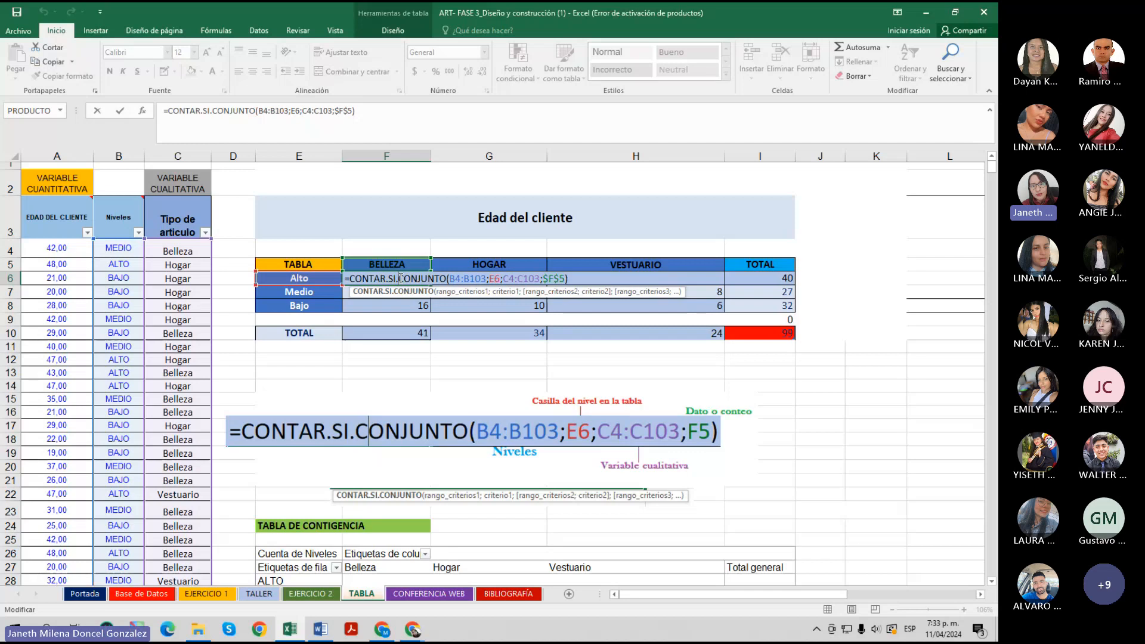
pyautogui.press('Return')
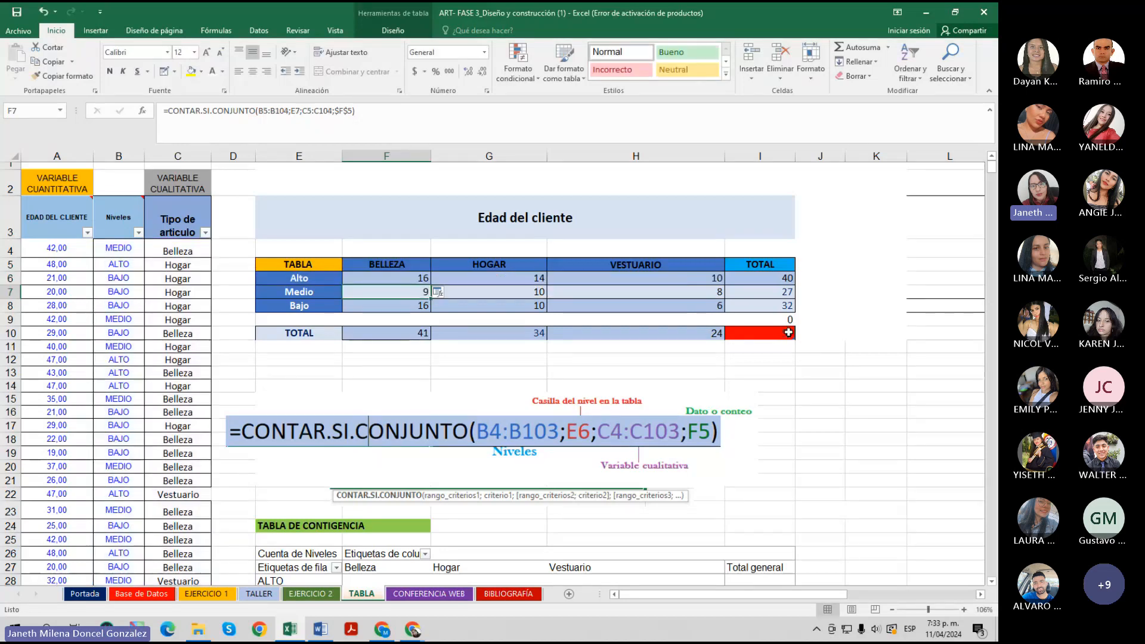
pyautogui.click(788, 332)
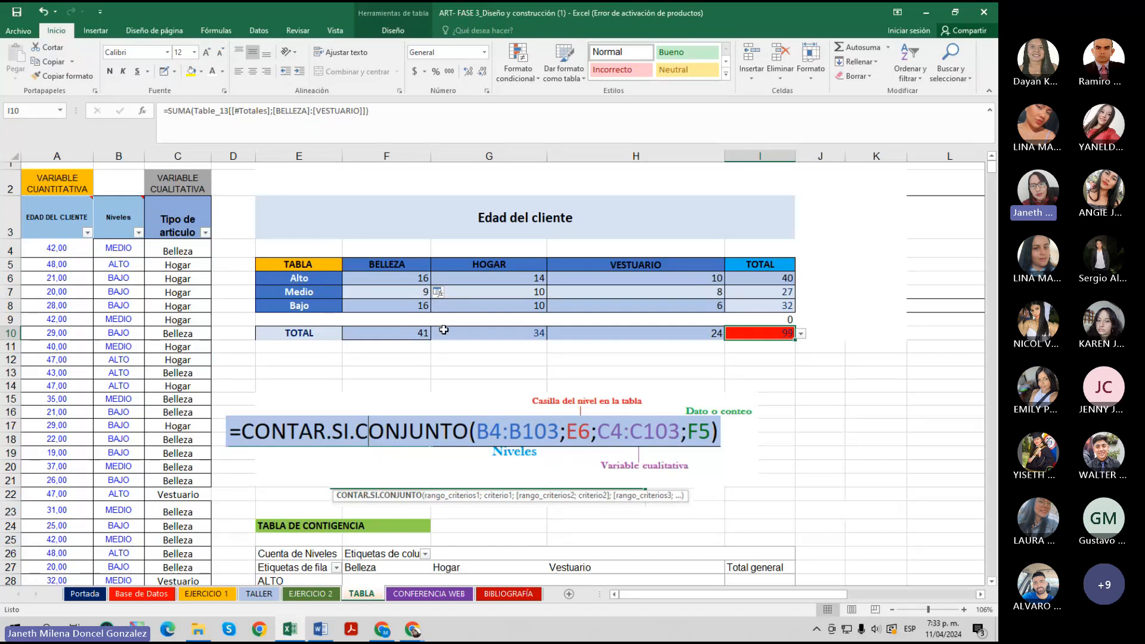
# Shift the large CONTAR.SI.CONJUNTO formula image below the table to line up with the start of column E.
pyautogui.moveTo(476, 446)
pyautogui.mouseDown()
pyautogui.moveTo(485, 431)
pyautogui.moveTo(509, 462)
pyautogui.moveTo(511, 437)
pyautogui.moveTo(506, 449)
pyautogui.moveTo(468, 436)
pyautogui.mouseUp()
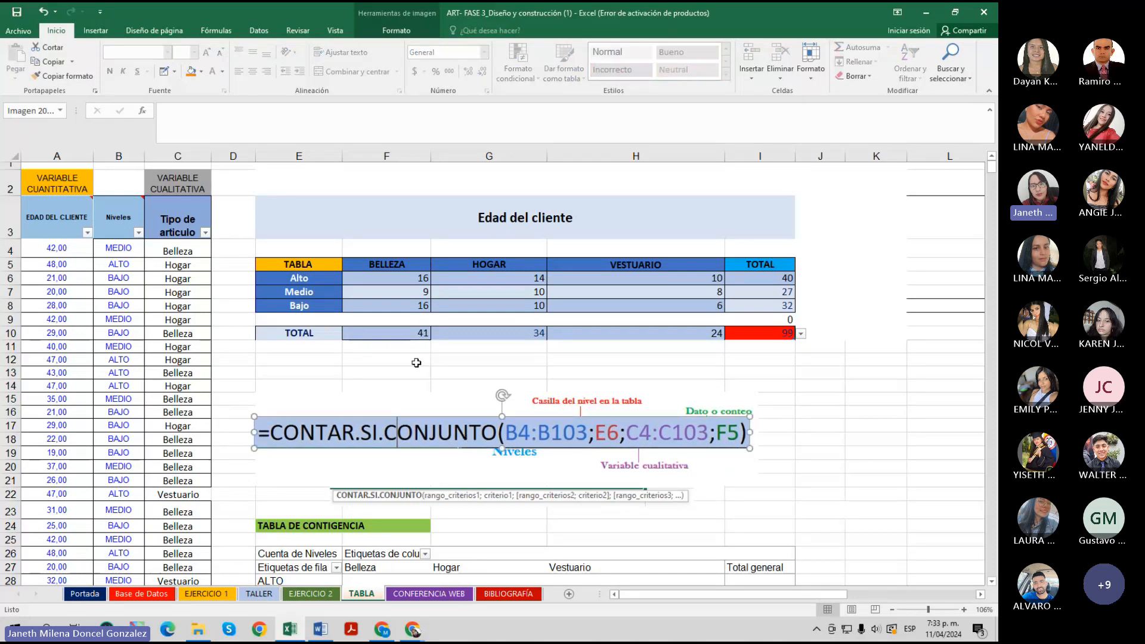
pyautogui.scroll(-2, 509, 510)
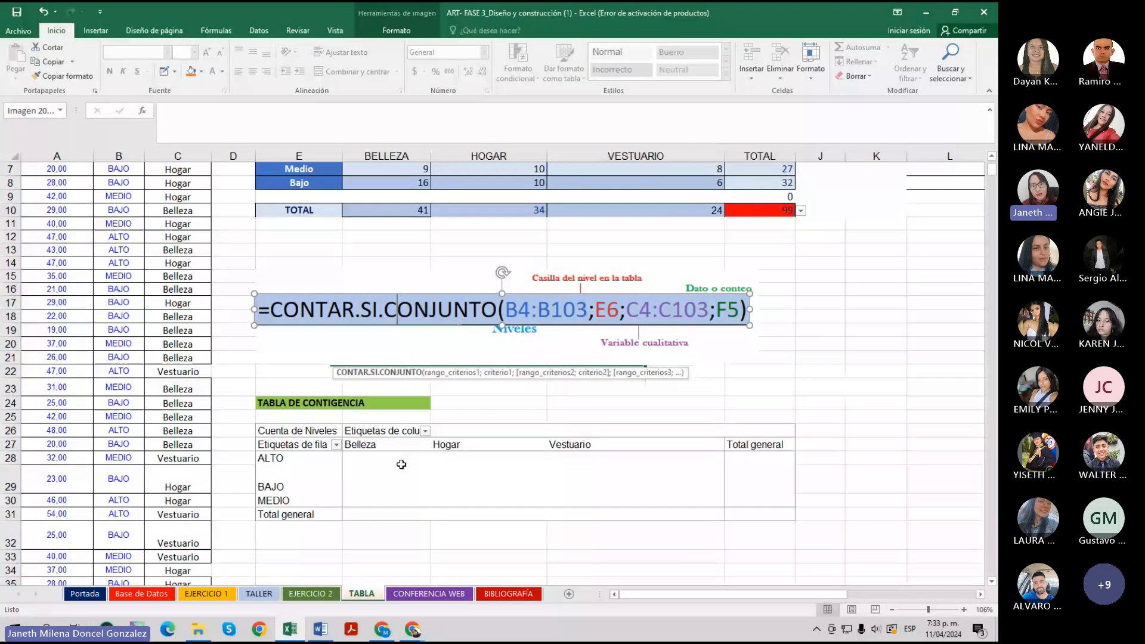
pyautogui.scroll(2, 401, 463)
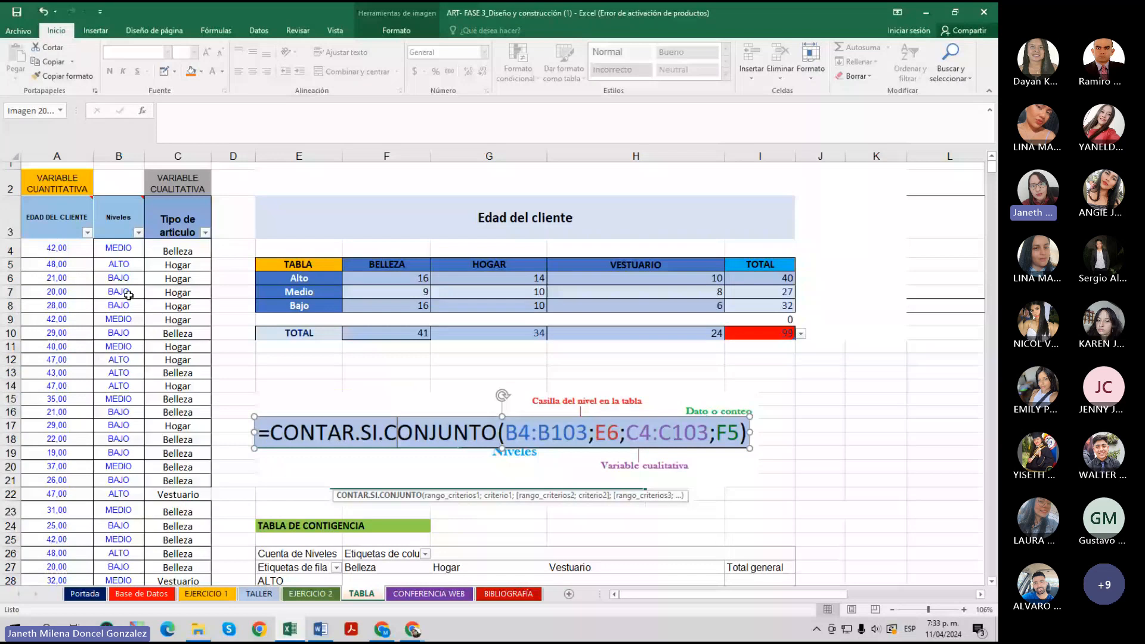
# Insert a pivot table from the Niveles and Tipo de articulo data in B3:C103, placed at L12 of the existing sheet.
pyautogui.moveTo(120, 218); pyautogui.dragTo(153, 221)
pyautogui.hotkey('ctrl', 'shift', 'Down')
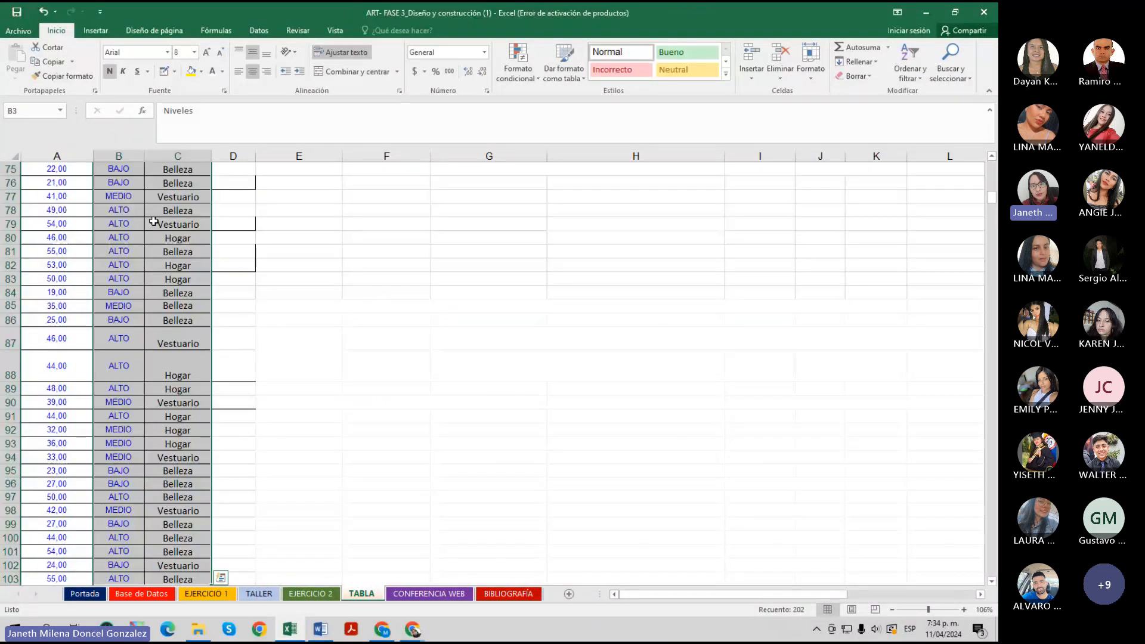
pyautogui.click(105, 33)
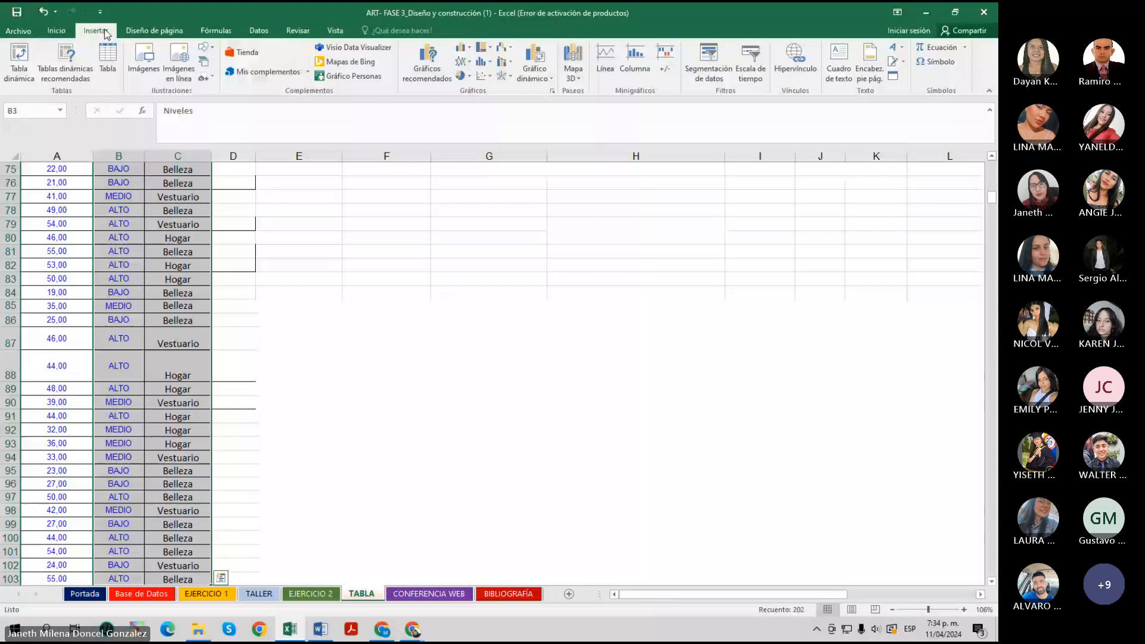
pyautogui.click(27, 55)
pyautogui.click(375, 470)
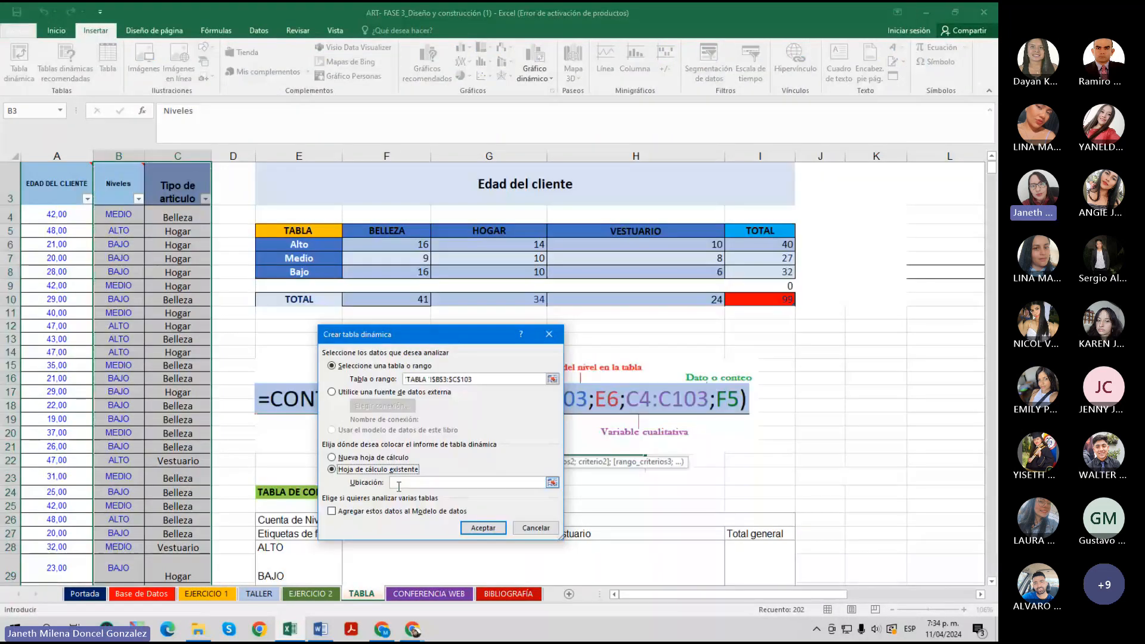
pyautogui.click(399, 486)
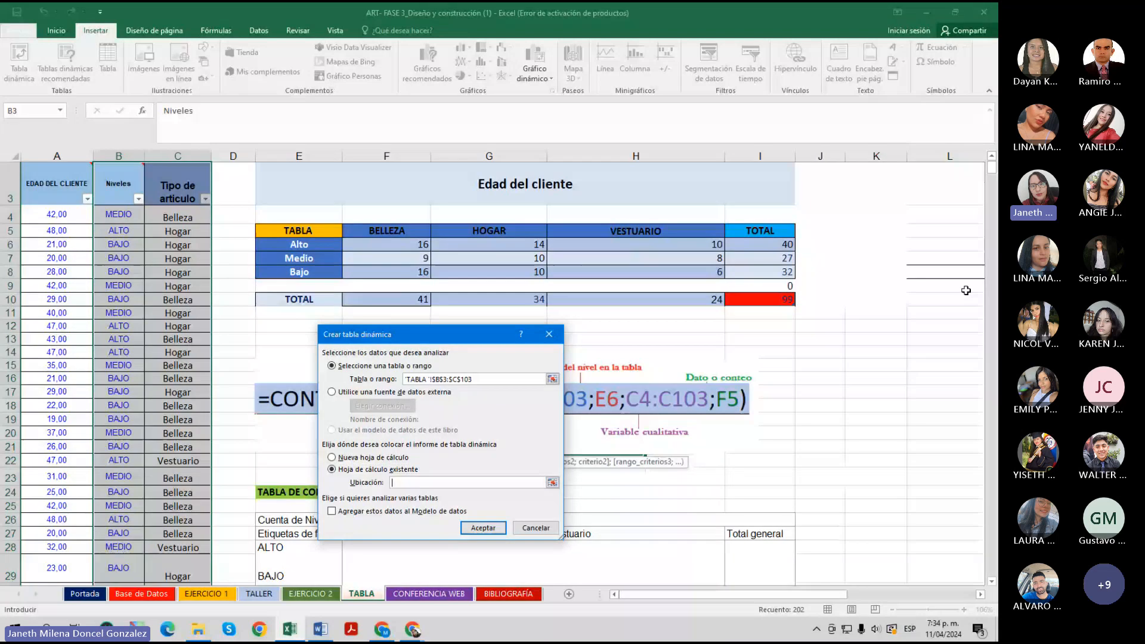
pyautogui.click(945, 325)
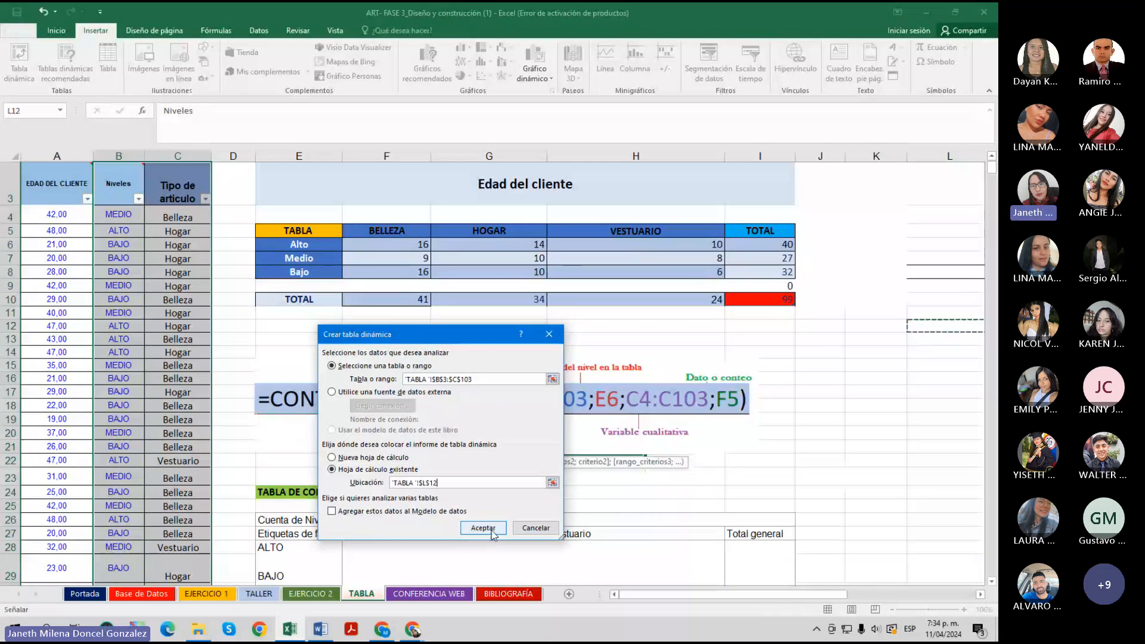
pyautogui.click(482, 528)
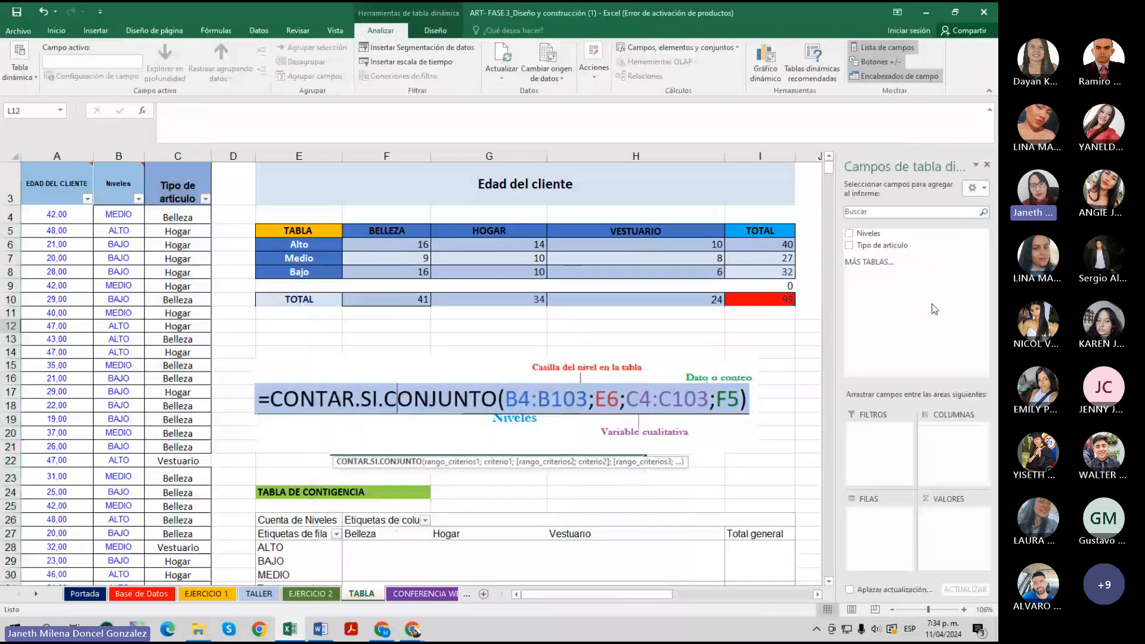
# Set Niveles as rows, Tipo de articulo as columns and the count of Niveles as values, and close the field list to view the pivot table.
pyautogui.click(864, 234)
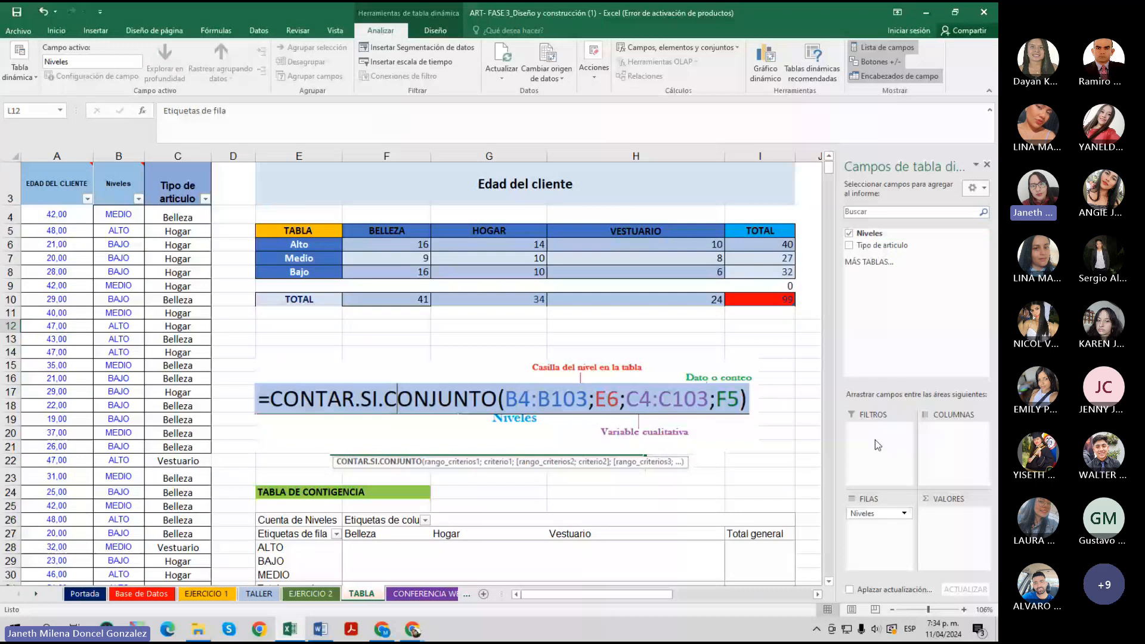
pyautogui.moveTo(881, 245); pyautogui.dragTo(953, 445)
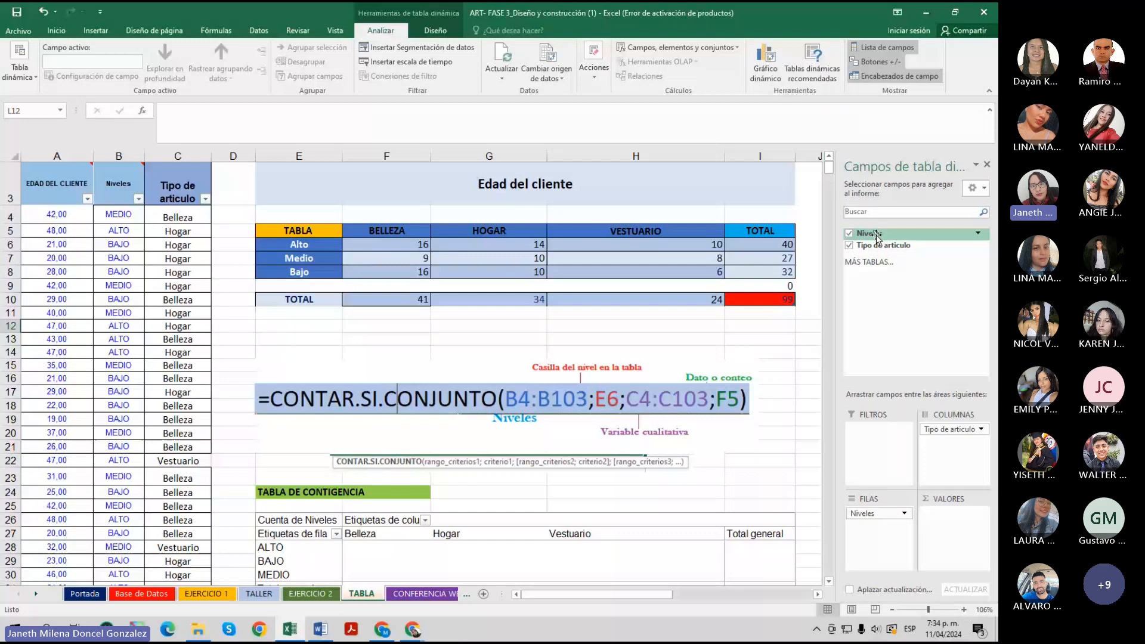
pyautogui.moveTo(877, 237); pyautogui.dragTo(953, 514)
pyautogui.click(987, 165)
pyautogui.moveTo(775, 594); pyautogui.dragTo(863, 599)
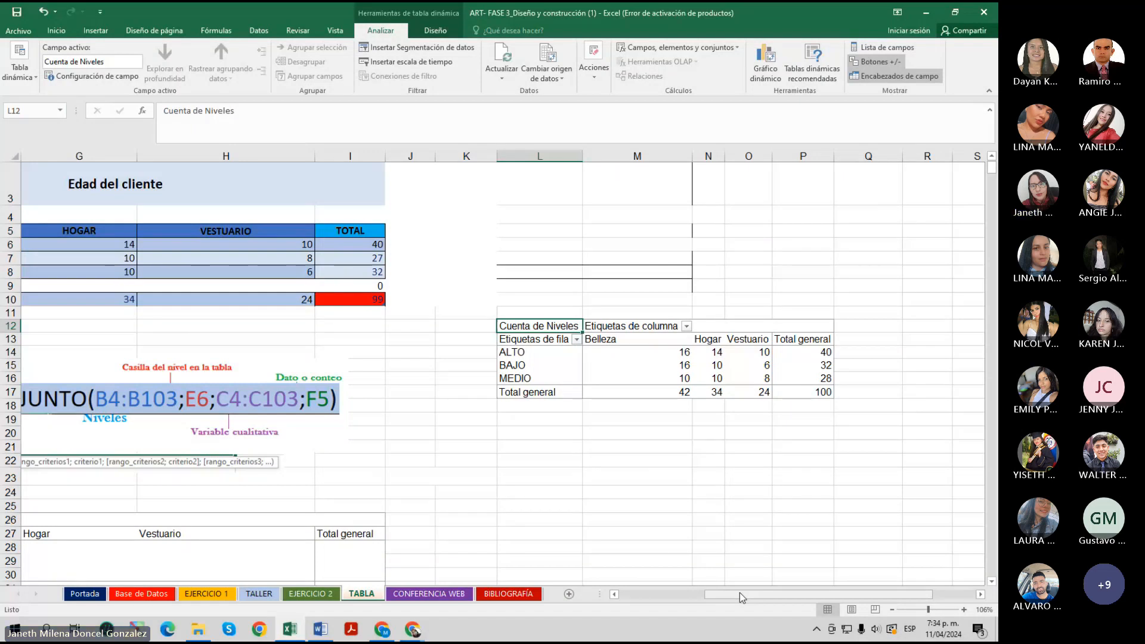
# Change the end rows of both ranges in the H8 CONTAR.SI.CONJUNTO formula to 103, giving B6:B103 and C6:C103.
pyautogui.moveTo(739, 593); pyautogui.dragTo(672, 607)
pyautogui.click(577, 272)
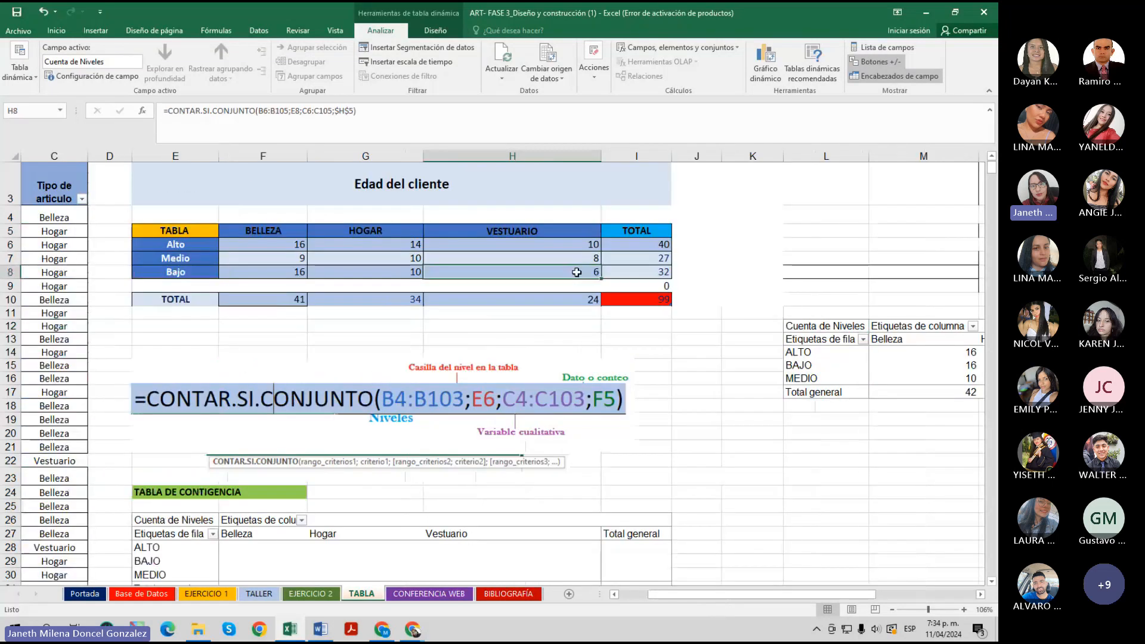
pyautogui.doubleClick(577, 272)
pyautogui.scroll(1, 657, 359)
pyautogui.moveTo(713, 596); pyautogui.dragTo(685, 604)
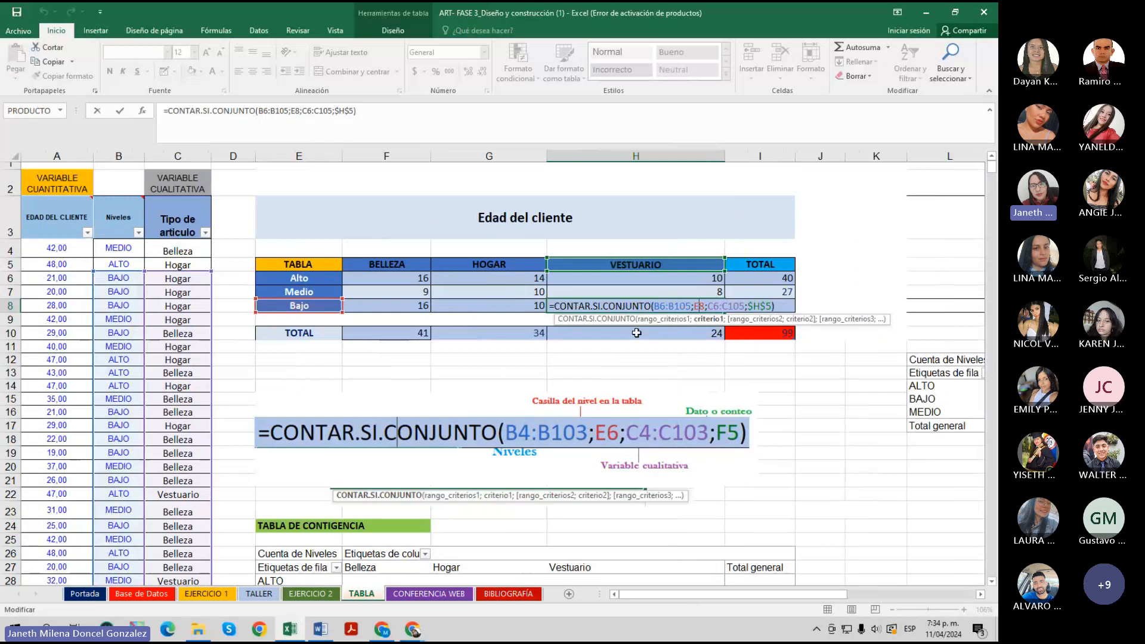
pyautogui.click(691, 307)
pyautogui.press('BackSpace')
pyautogui.write('3')
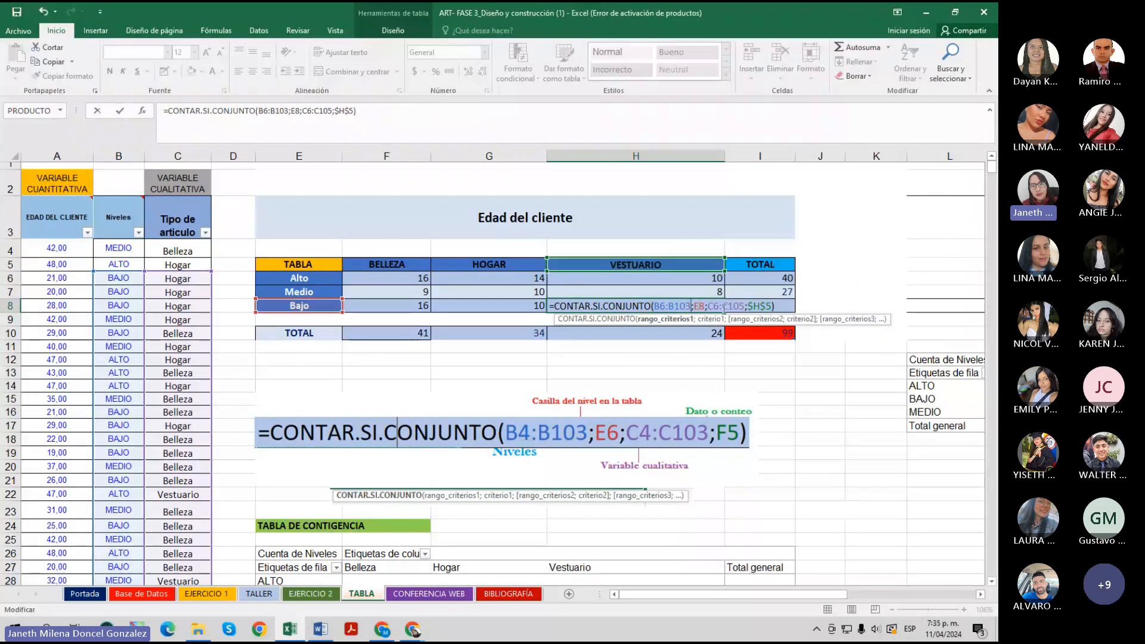
pyautogui.click(745, 306)
pyautogui.press('BackSpace')
pyautogui.write('3')
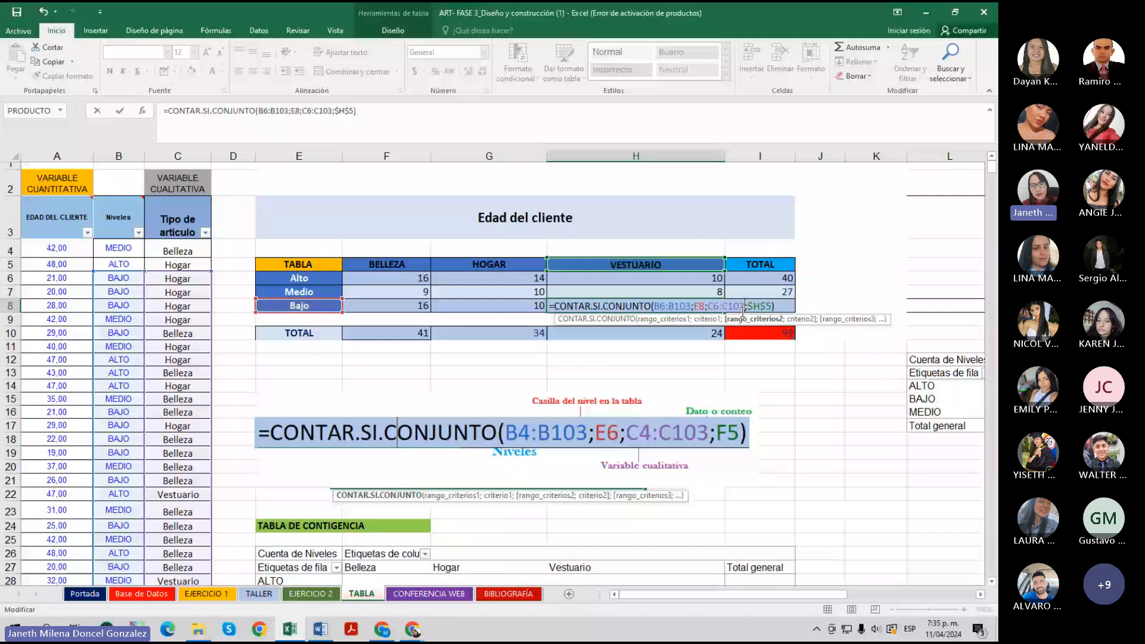
pyautogui.press('Return')
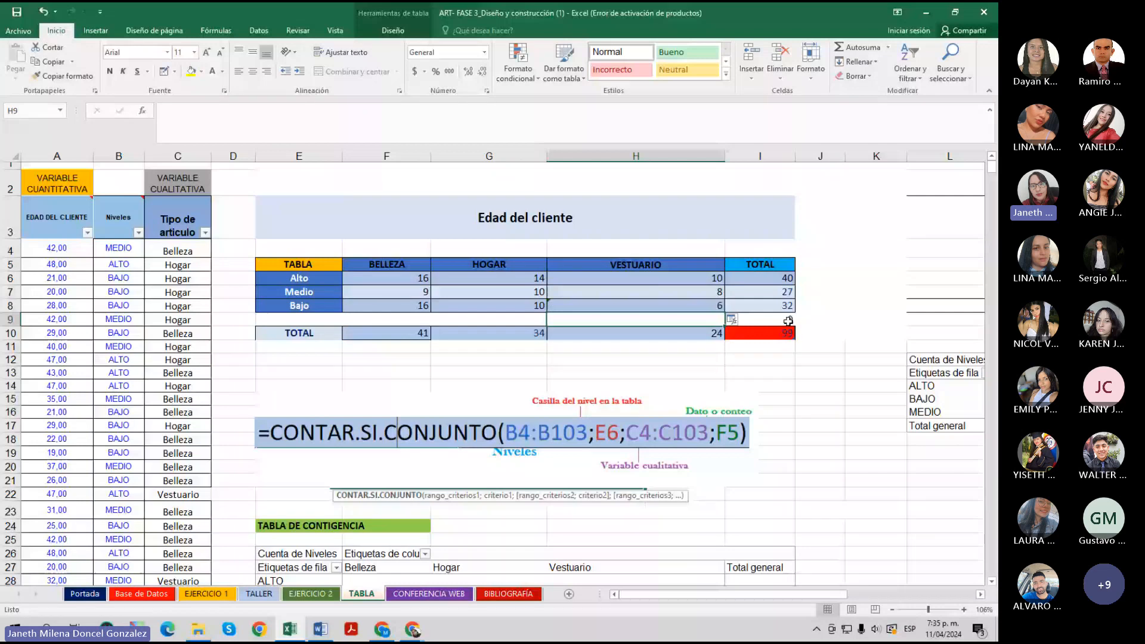
# Change the start rows of both ranges in the H8 formula to 4, giving B4:B103 and C4:C103.
pyautogui.doubleClick(616, 306)
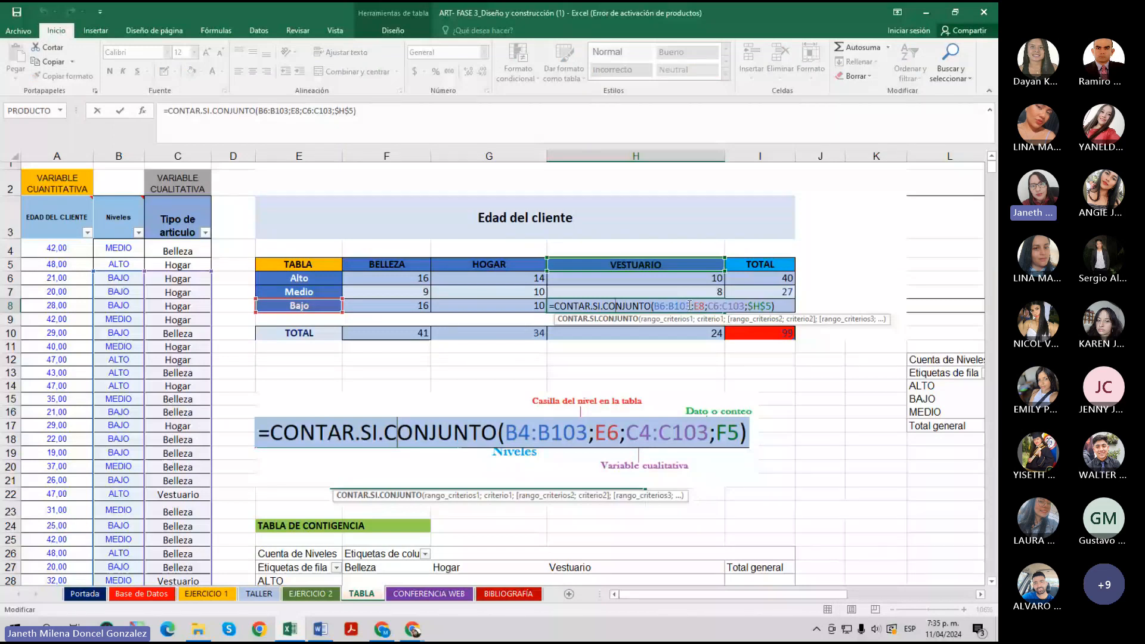
pyautogui.click(666, 305)
pyautogui.press('BackSpace')
pyautogui.write('4')
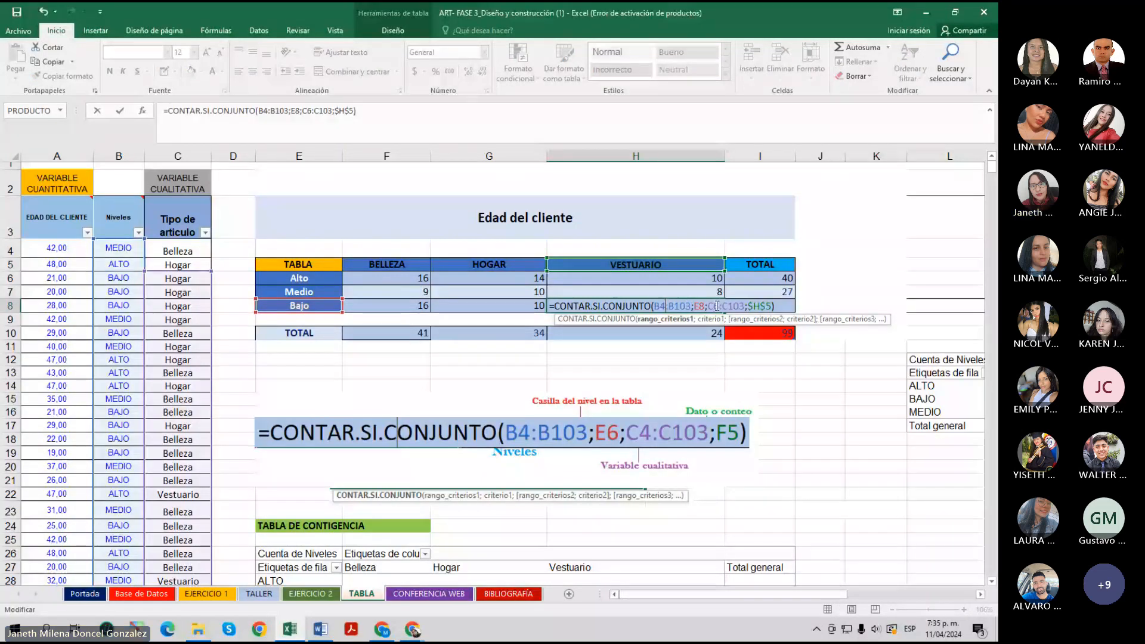
pyautogui.press('BackSpace')
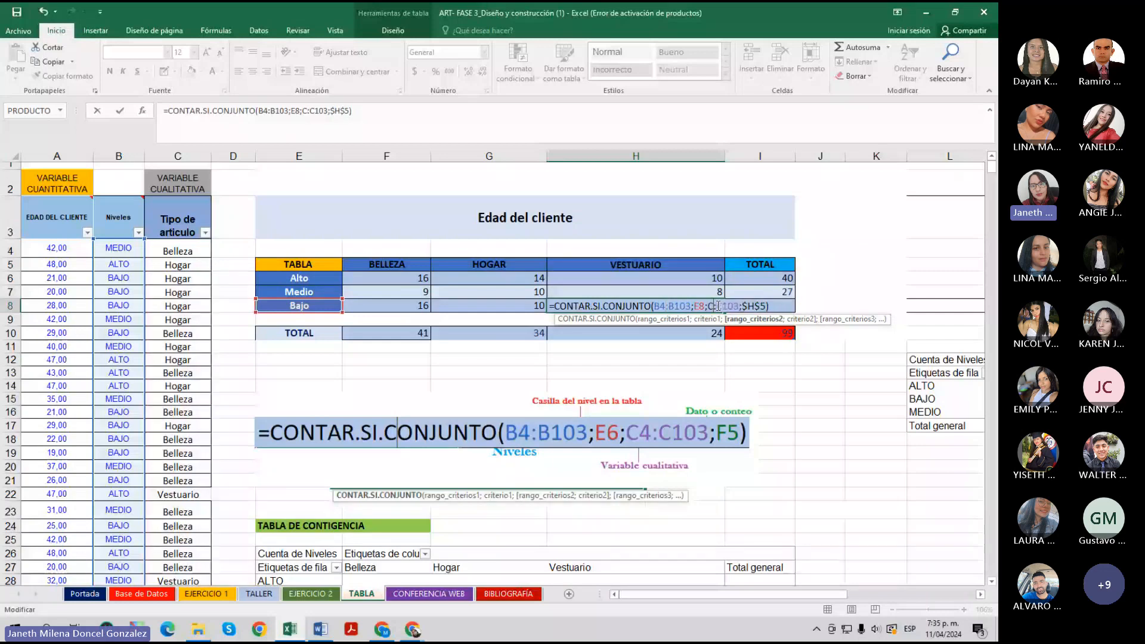
pyautogui.write('4')
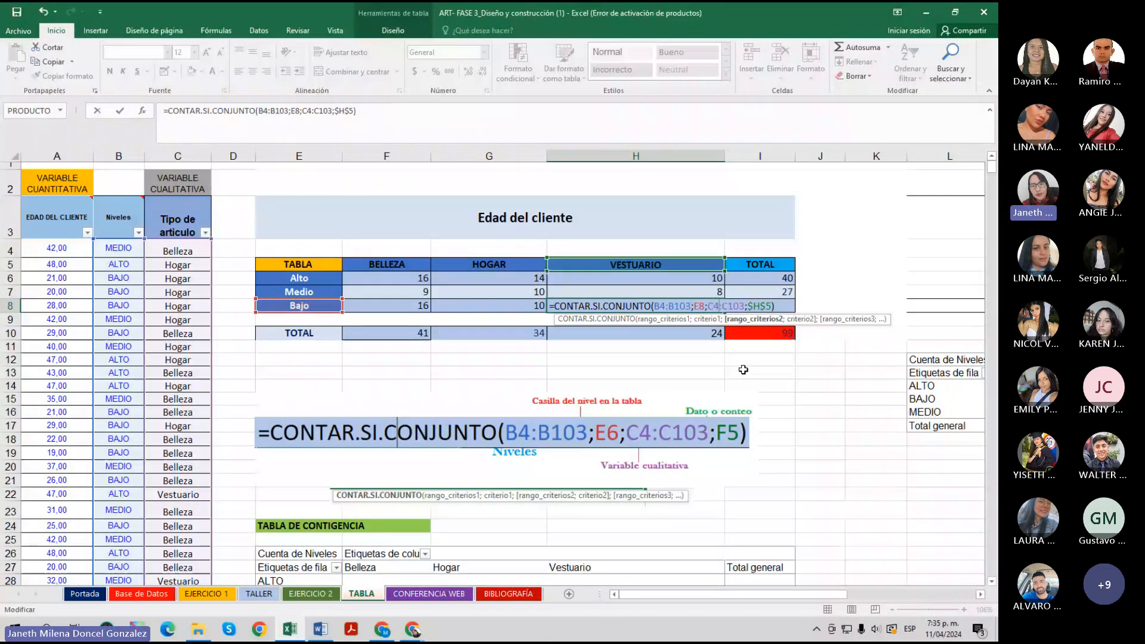
pyautogui.press('Return')
pyautogui.doubleClick(716, 307)
pyautogui.press('Return')
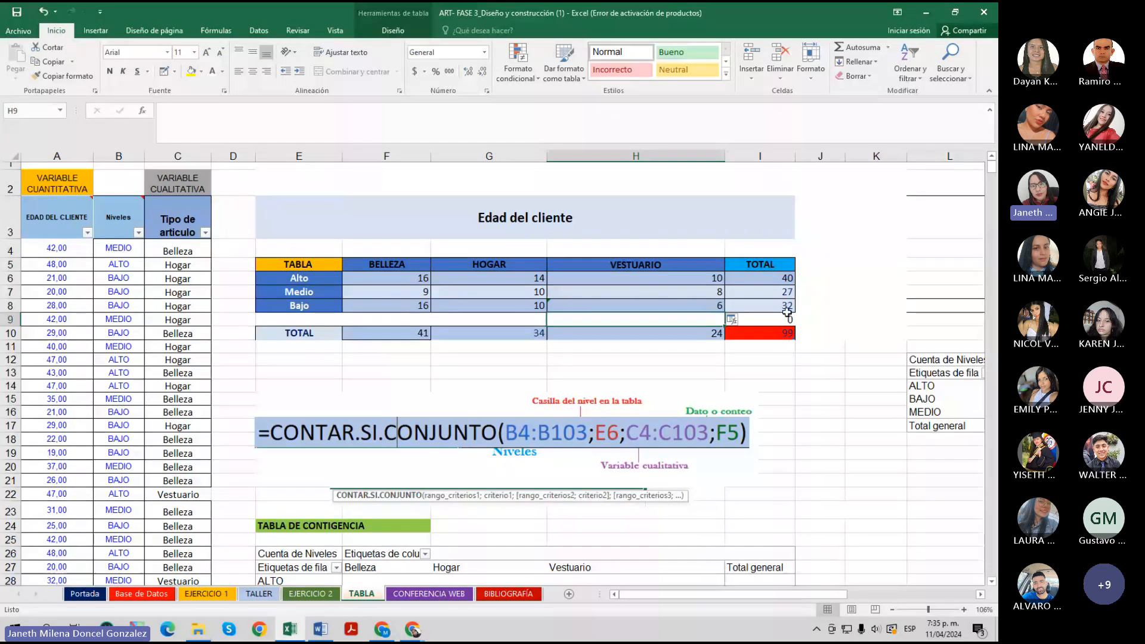
# Check the SUMA formula in I8 and clear the grand total in I10.
pyautogui.doubleClick(788, 312)
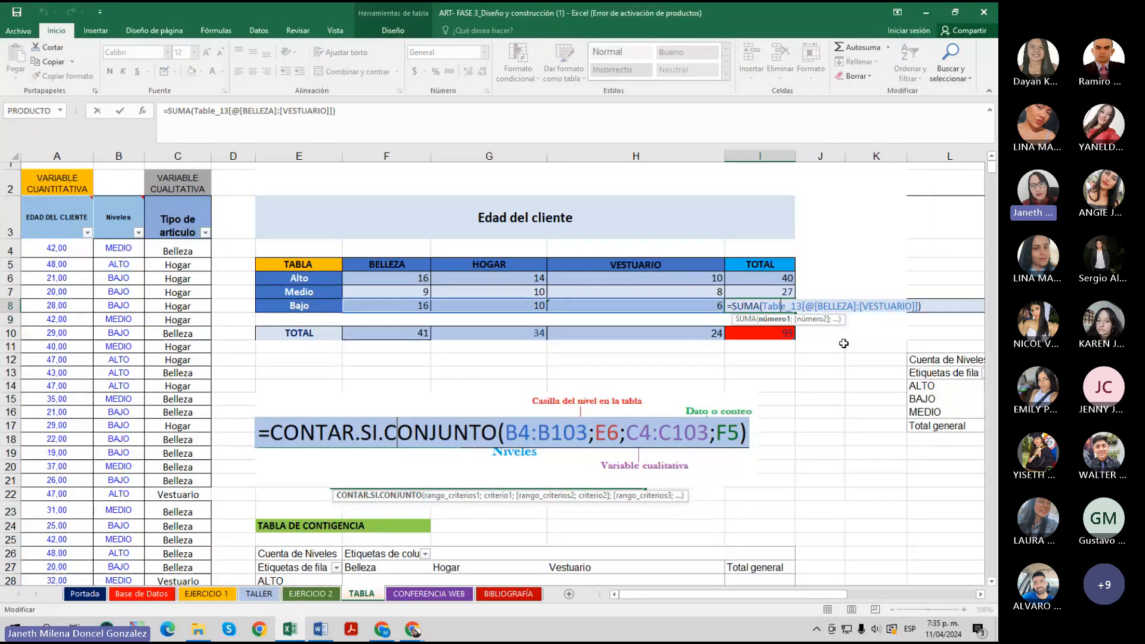
pyautogui.click(780, 335)
pyautogui.press('Return')
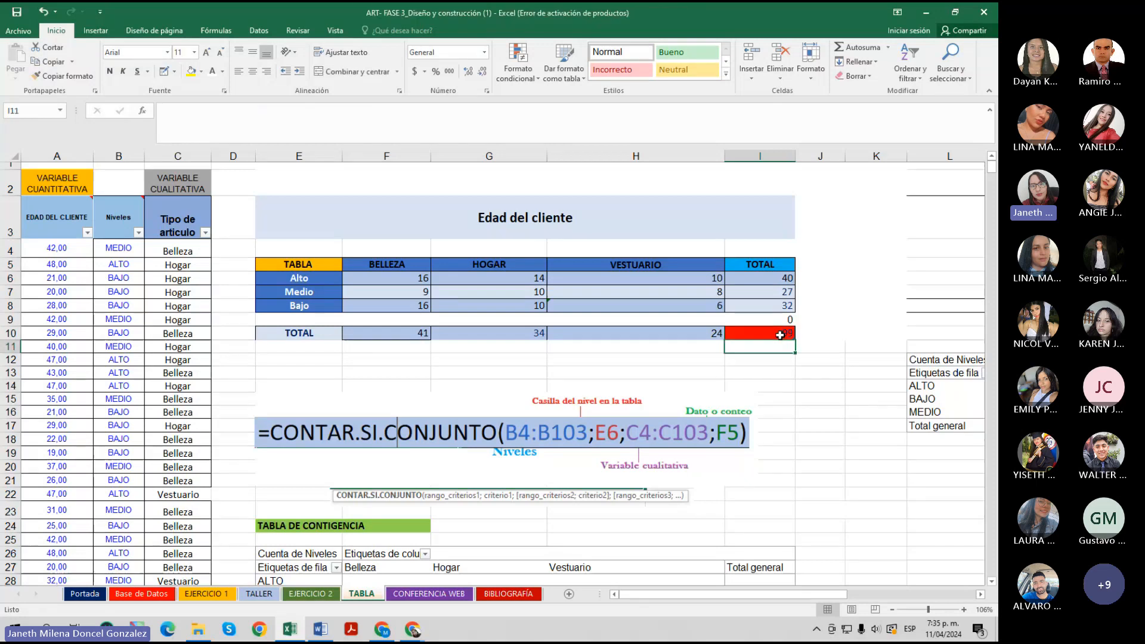
pyautogui.click(780, 335)
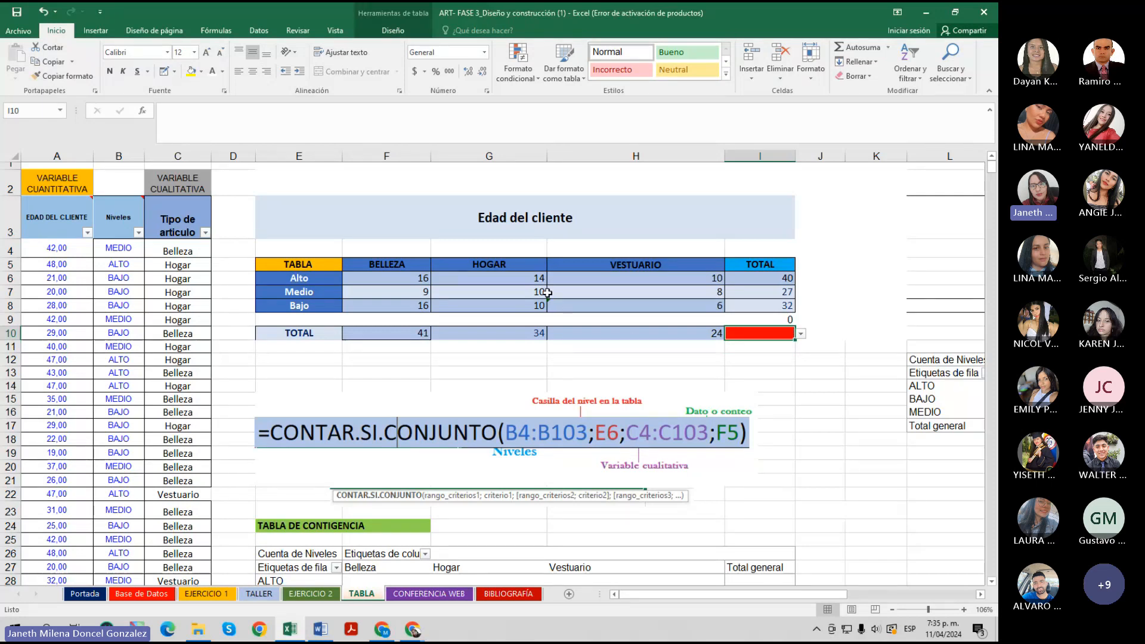
# Compare the H8 formula and the table's counts with the pivot table at L12, and switch to Chrome.
pyautogui.click(593, 303)
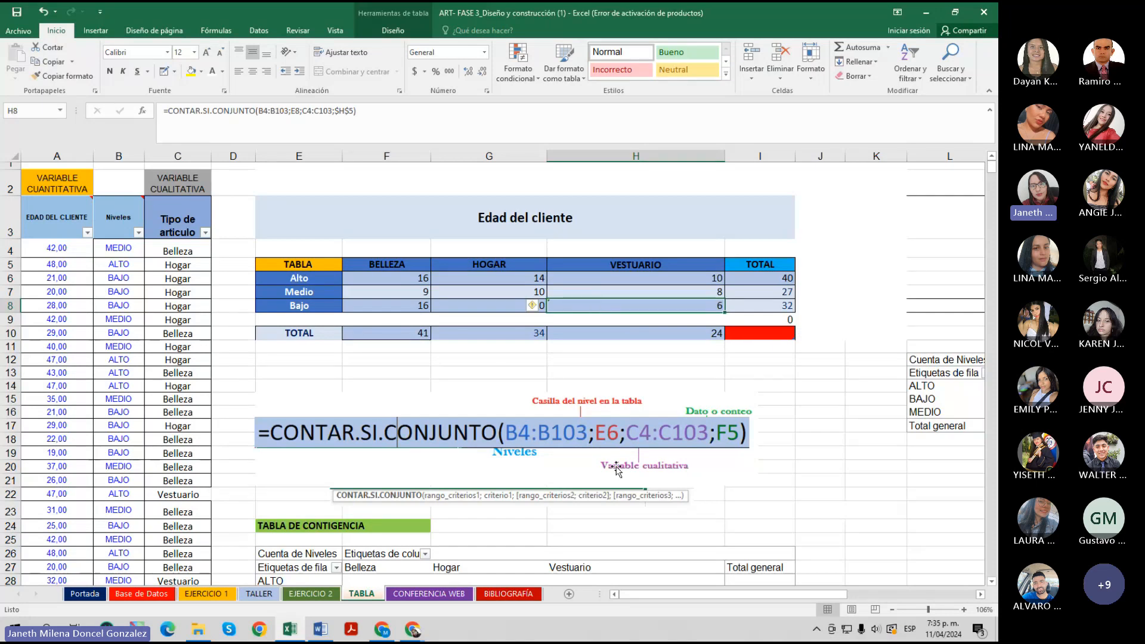
pyautogui.press('Return')
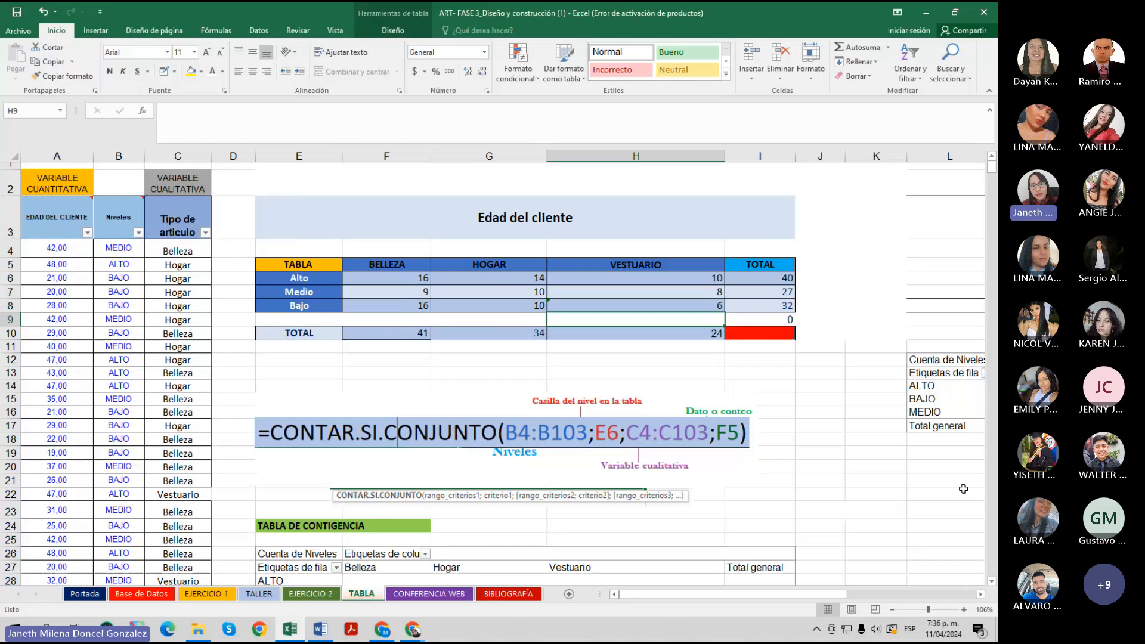
pyautogui.moveTo(808, 594); pyautogui.dragTo(892, 594)
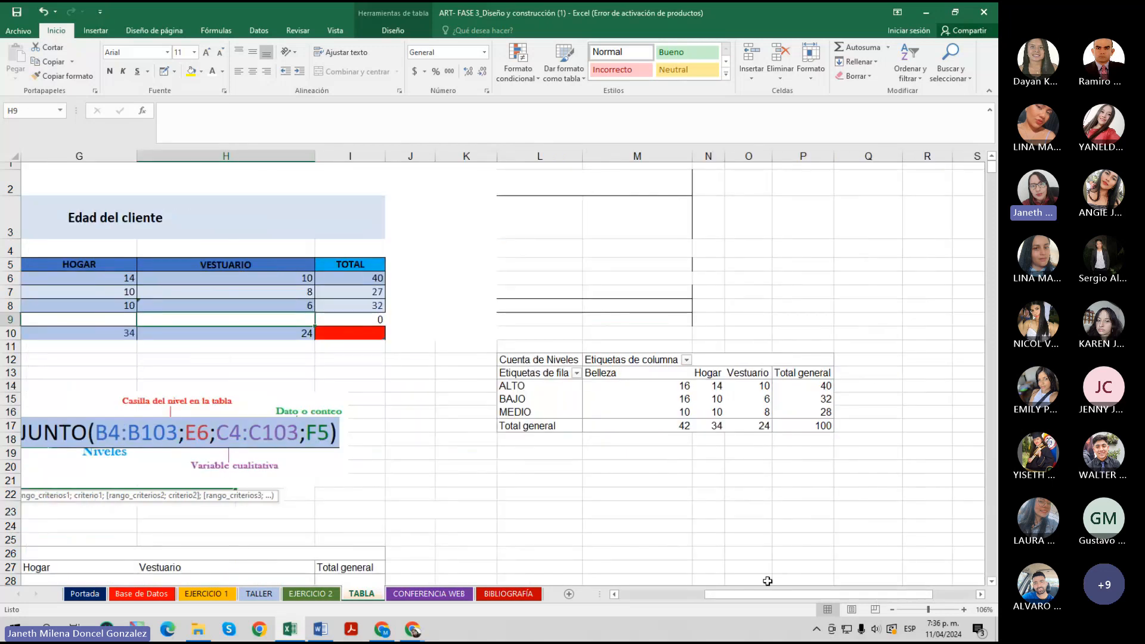
pyautogui.moveTo(766, 595); pyautogui.dragTo(674, 591)
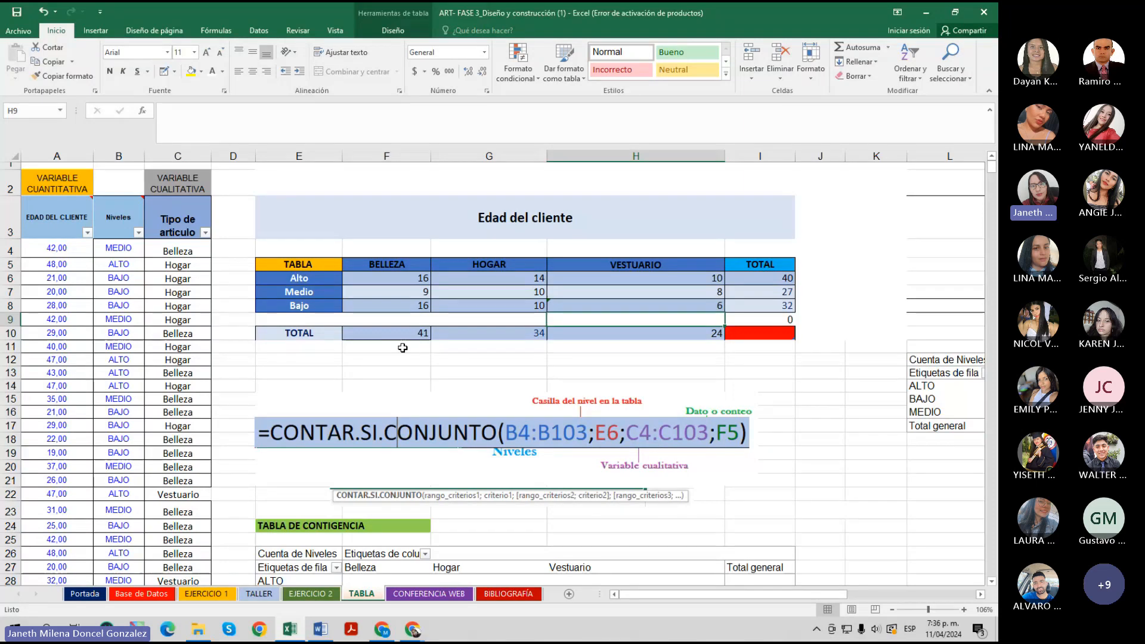
pyautogui.click(414, 630)
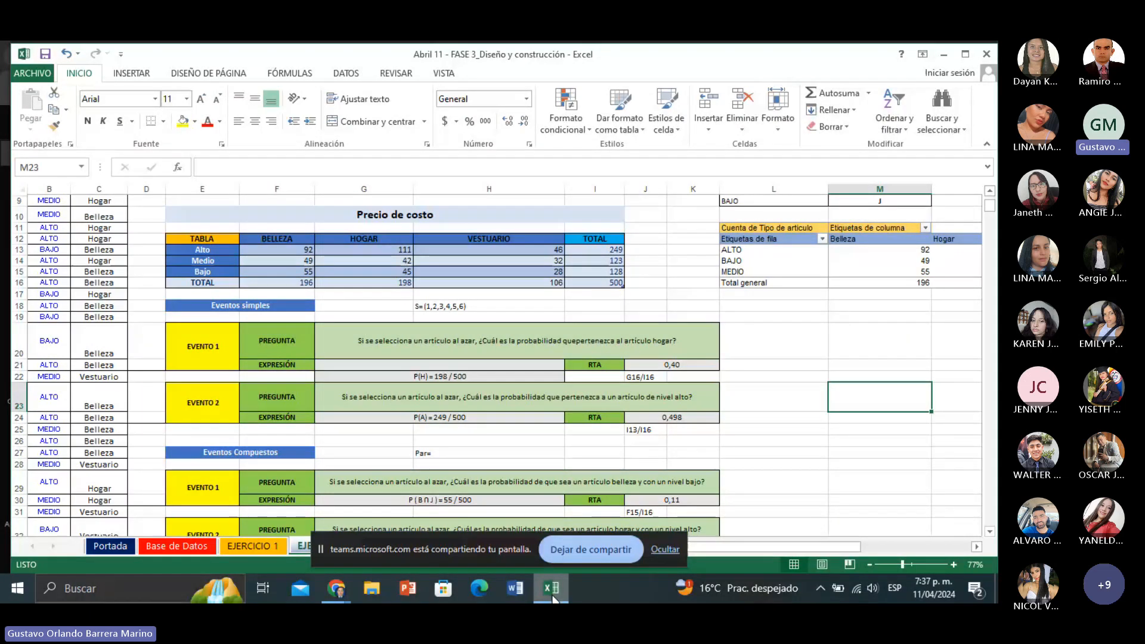
# Review the Eventos simples section: the sample space in H18 and the question and expression of Evento 1.
pyautogui.click(264, 306)
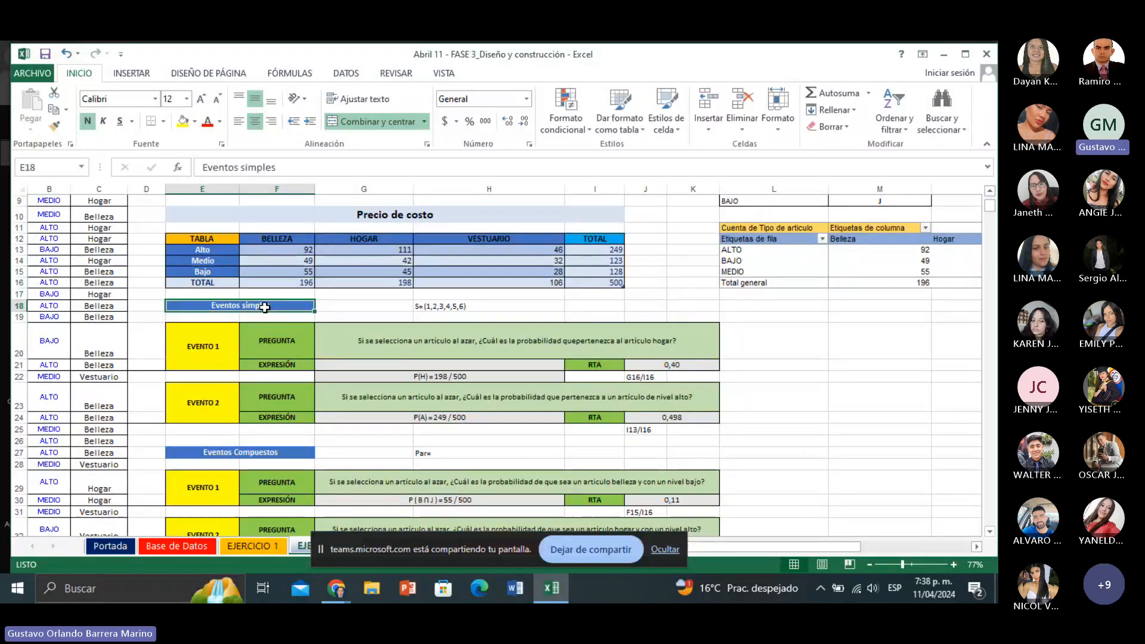
pyautogui.click(468, 307)
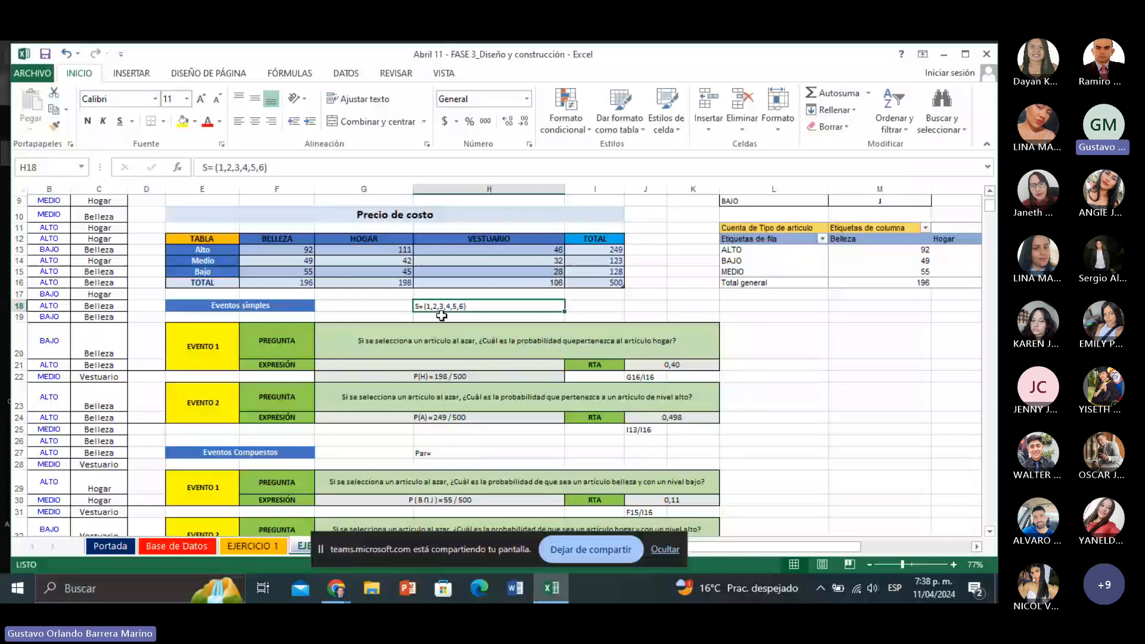
pyautogui.click(395, 349)
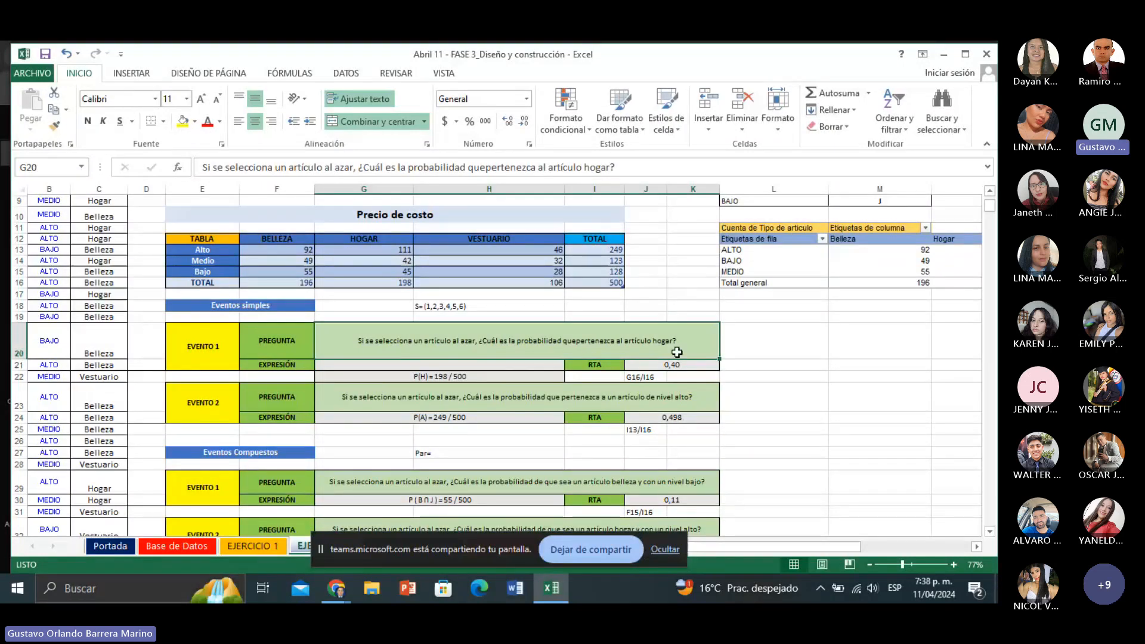
pyautogui.click(607, 376)
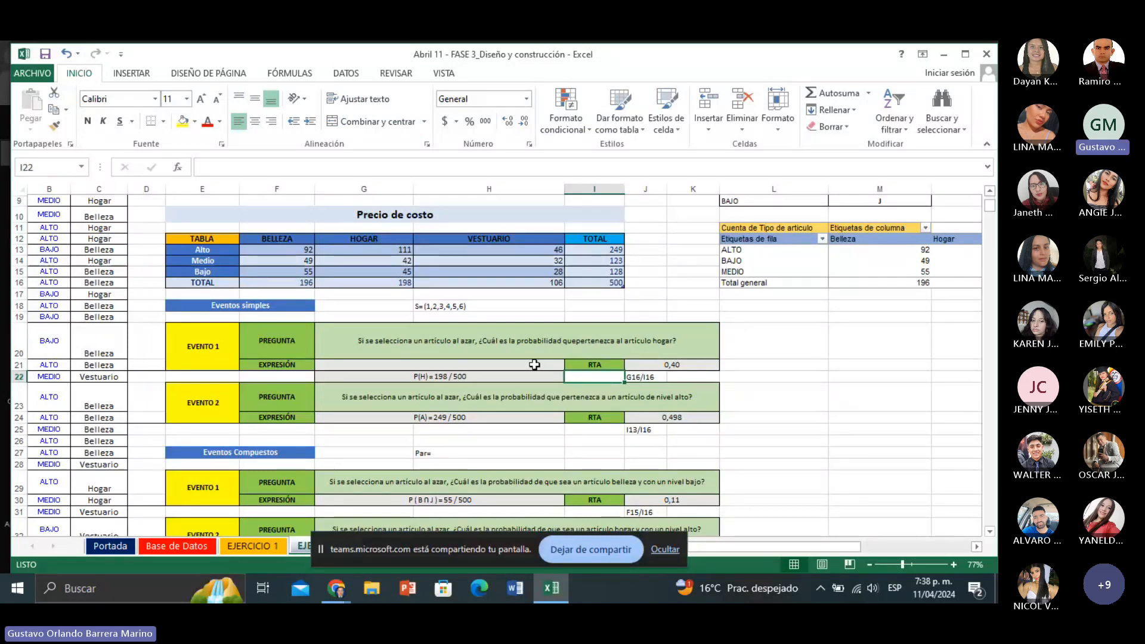
pyautogui.click(276, 361)
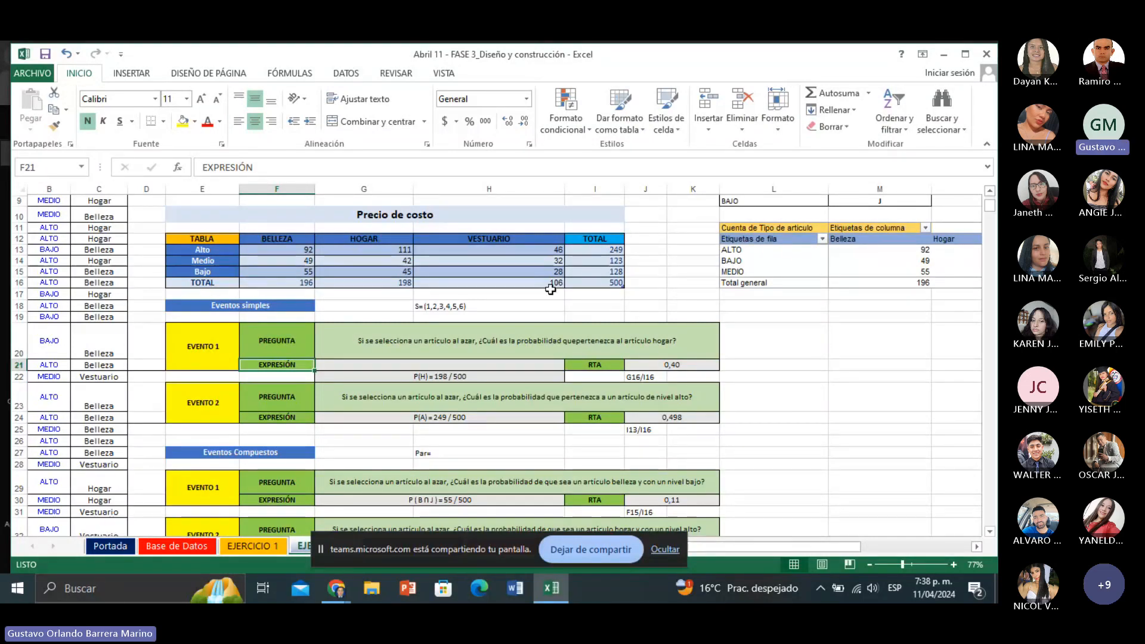
# Calculate the probability of a Hogar article in L21 with the formula =G16/I16.
pyautogui.click(762, 365)
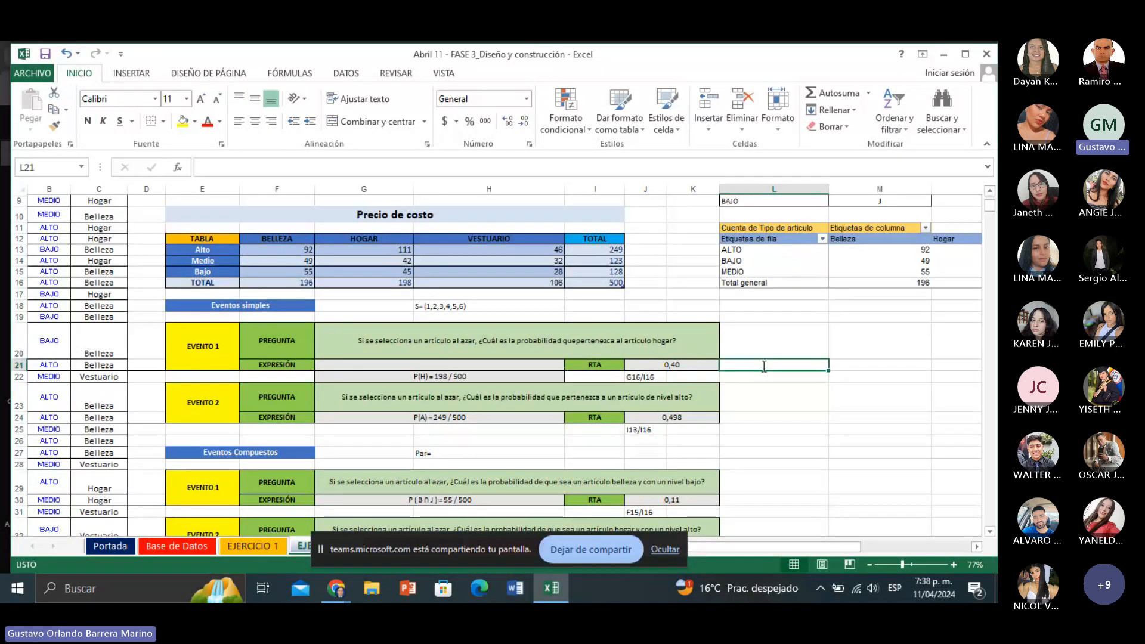
pyautogui.write('=')
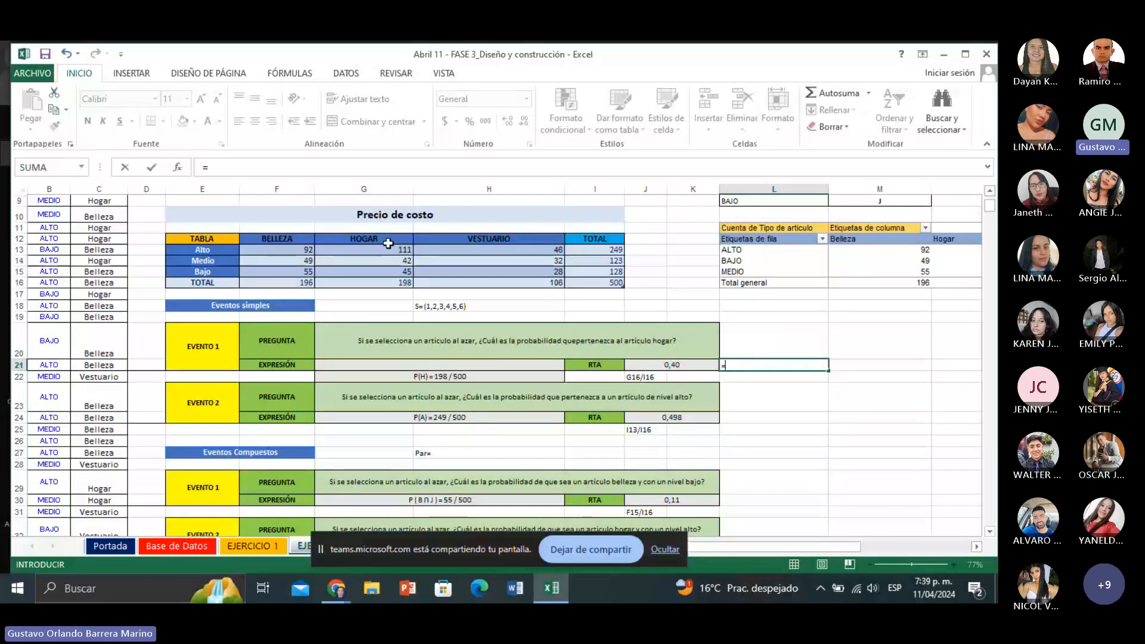
pyautogui.click(396, 283)
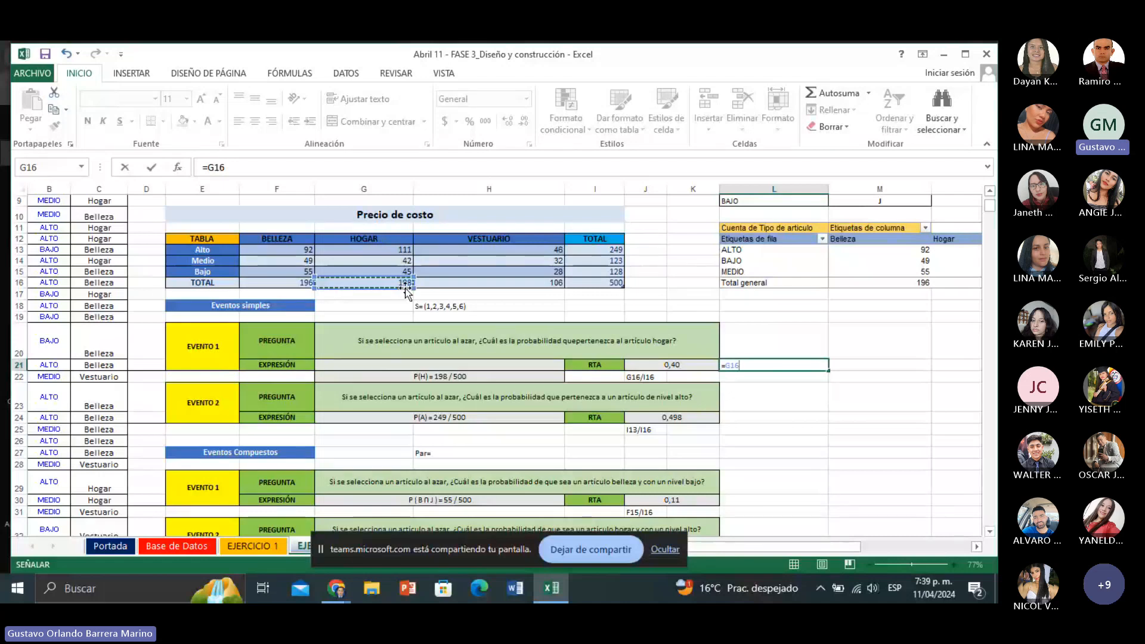
pyautogui.write('/')
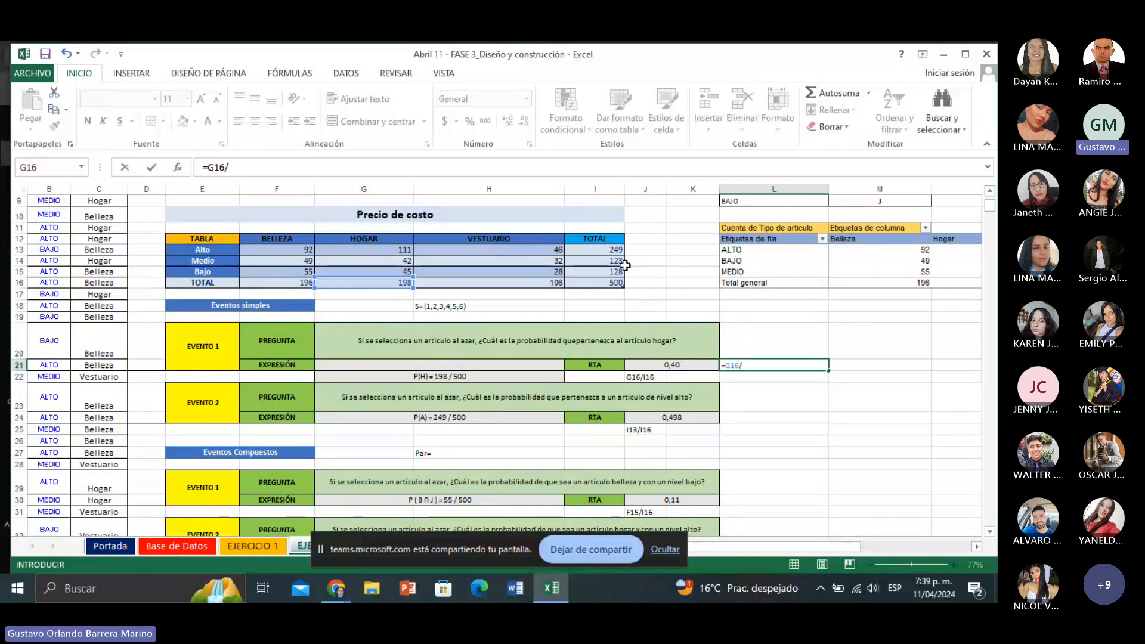
pyautogui.click(603, 282)
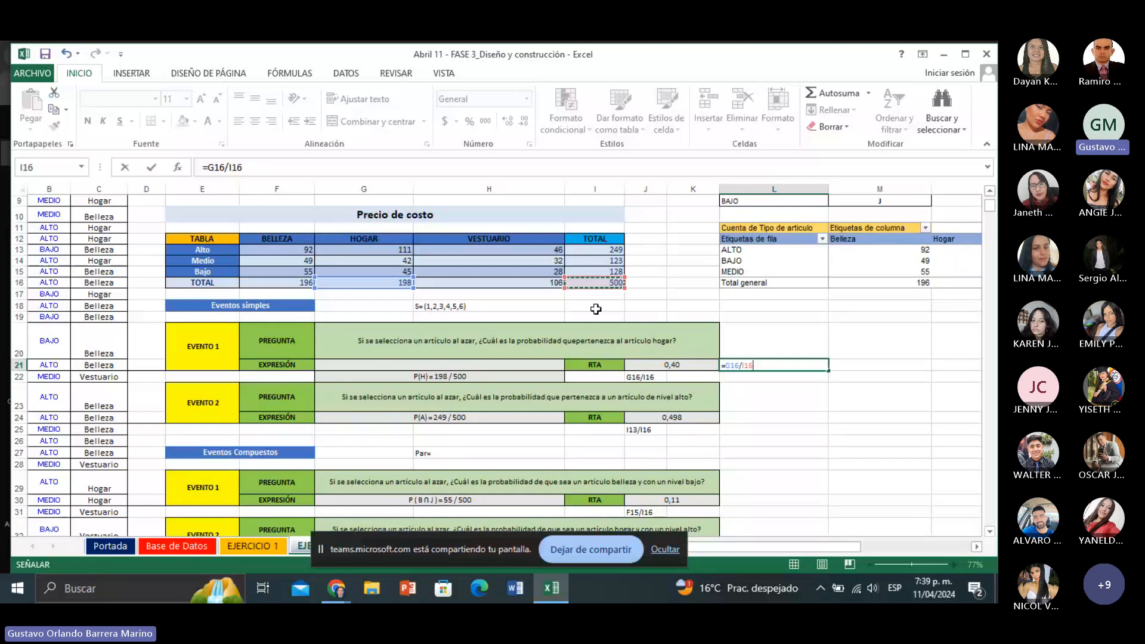
pyautogui.press('Return')
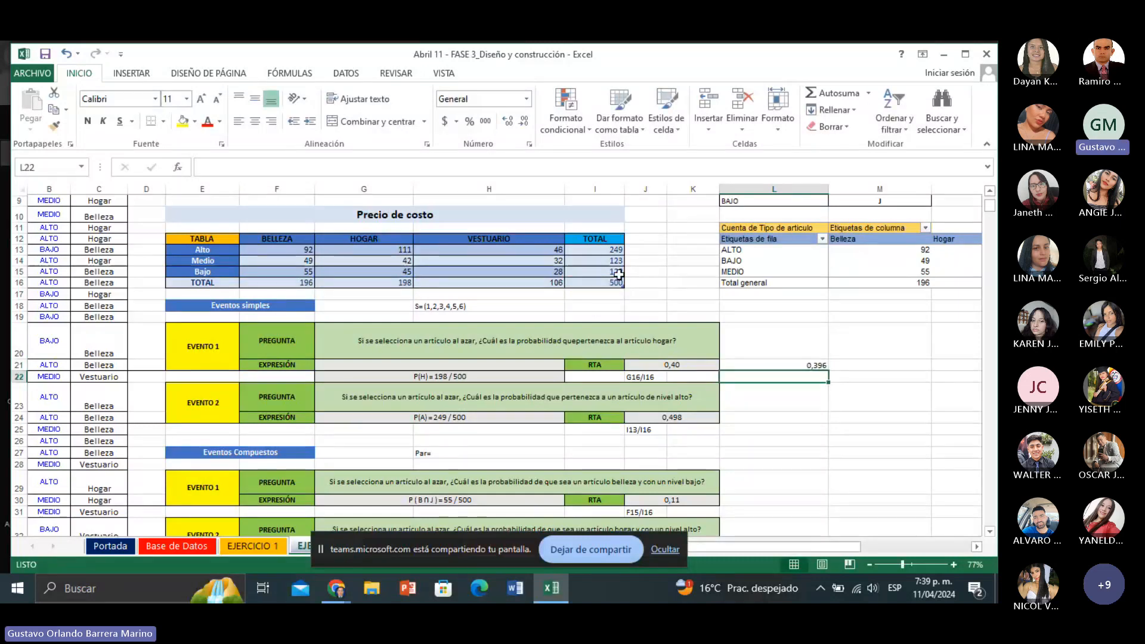
# Compare L21 with the Evento 1 answer in J21 and reduce L21 to two decimal places.
pyautogui.click(686, 365)
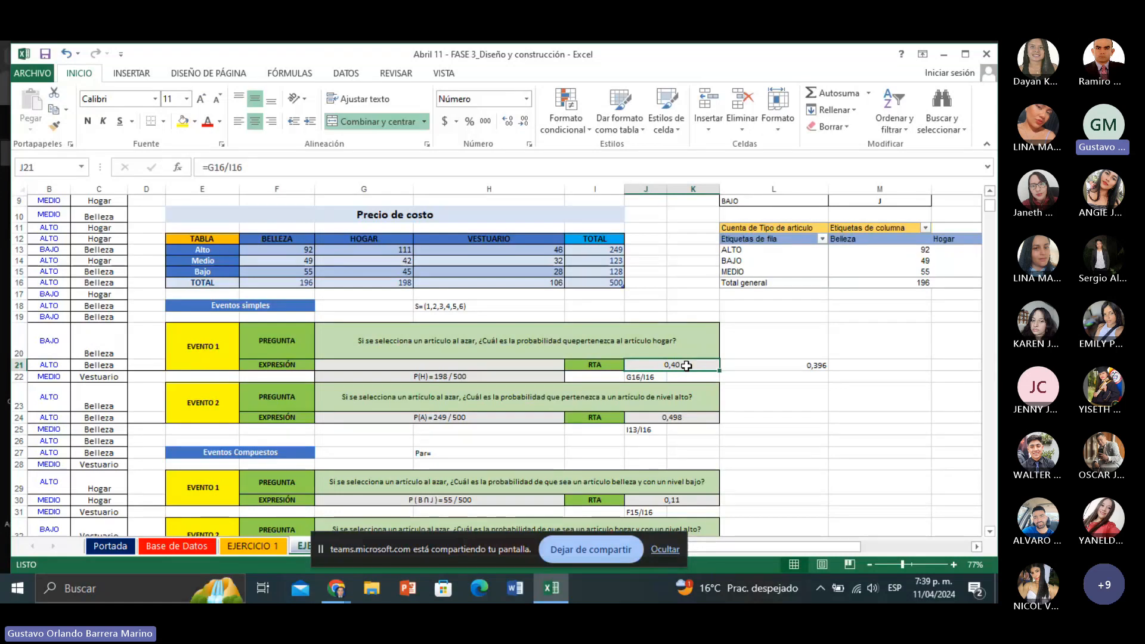
pyautogui.click(774, 364)
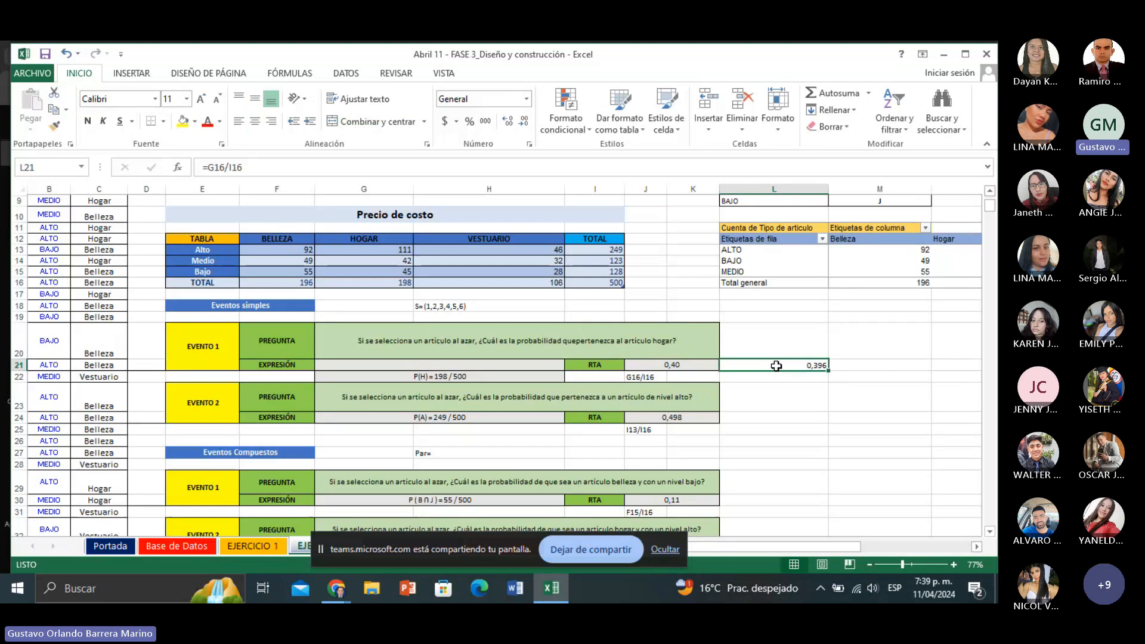
pyautogui.click(523, 123)
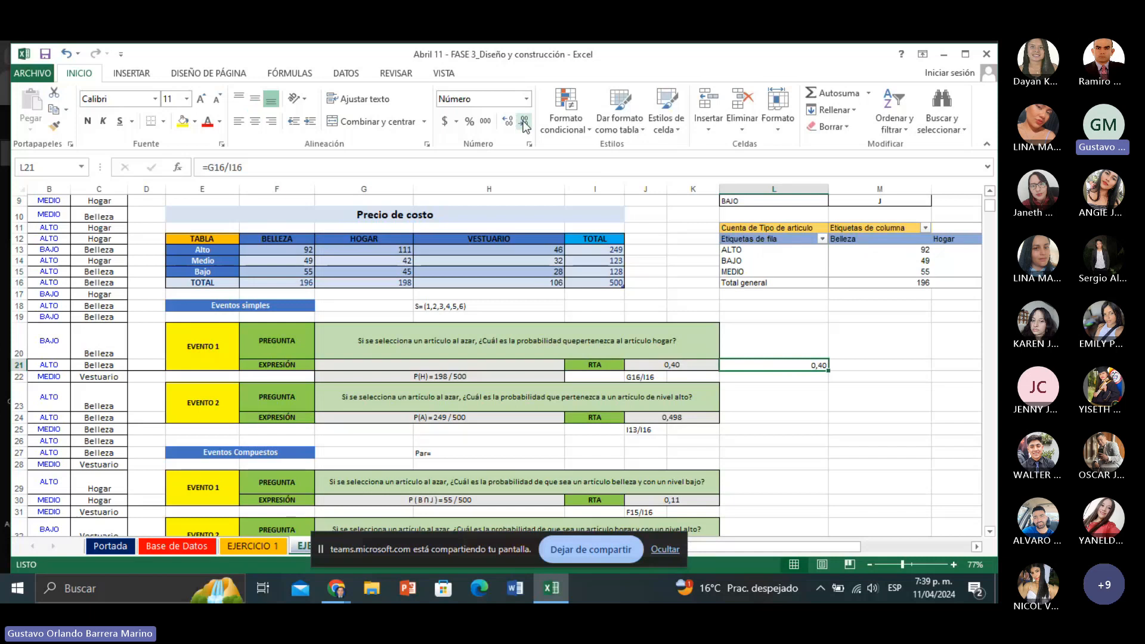
# Calculate the probability of an article of Alto level in L24 with the formula =I13/I16.
pyautogui.click(437, 406)
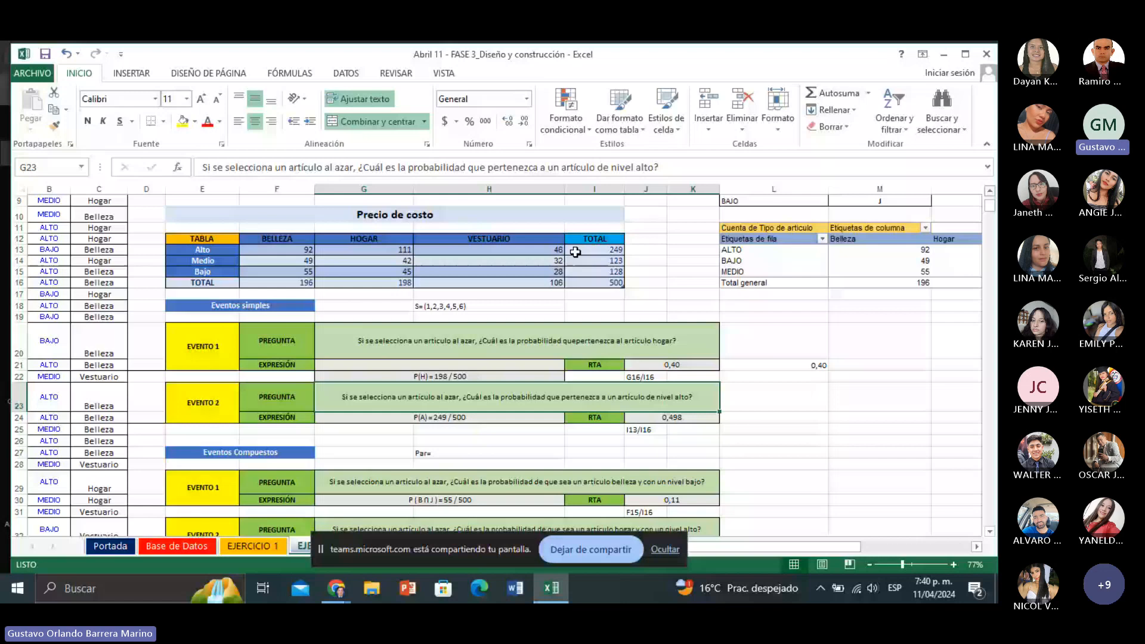
pyautogui.click(758, 420)
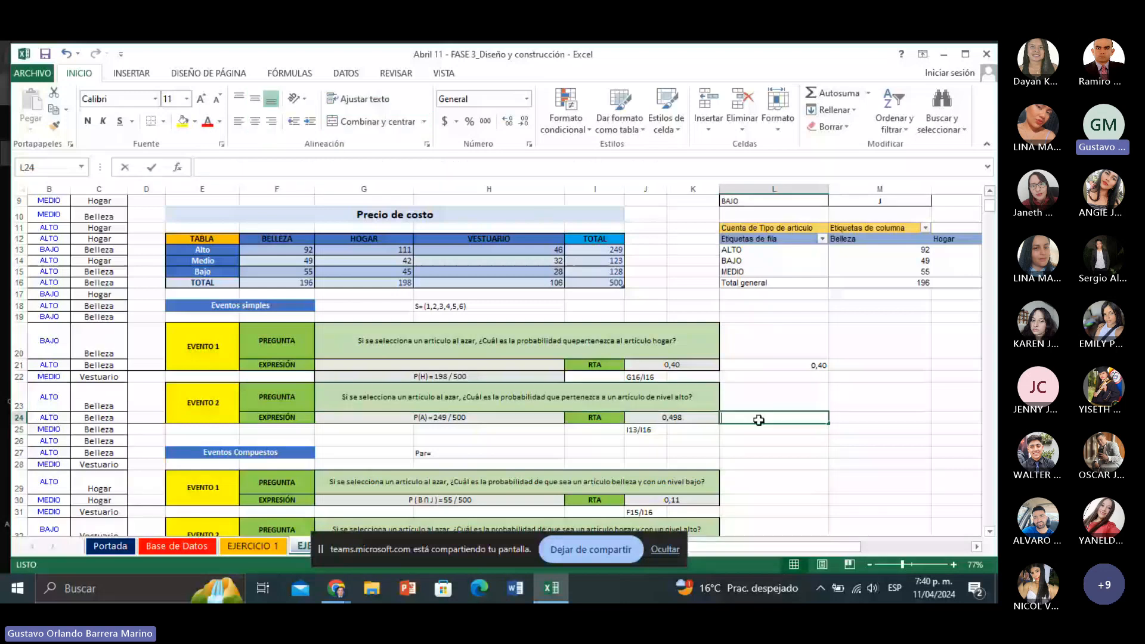
pyautogui.write('=')
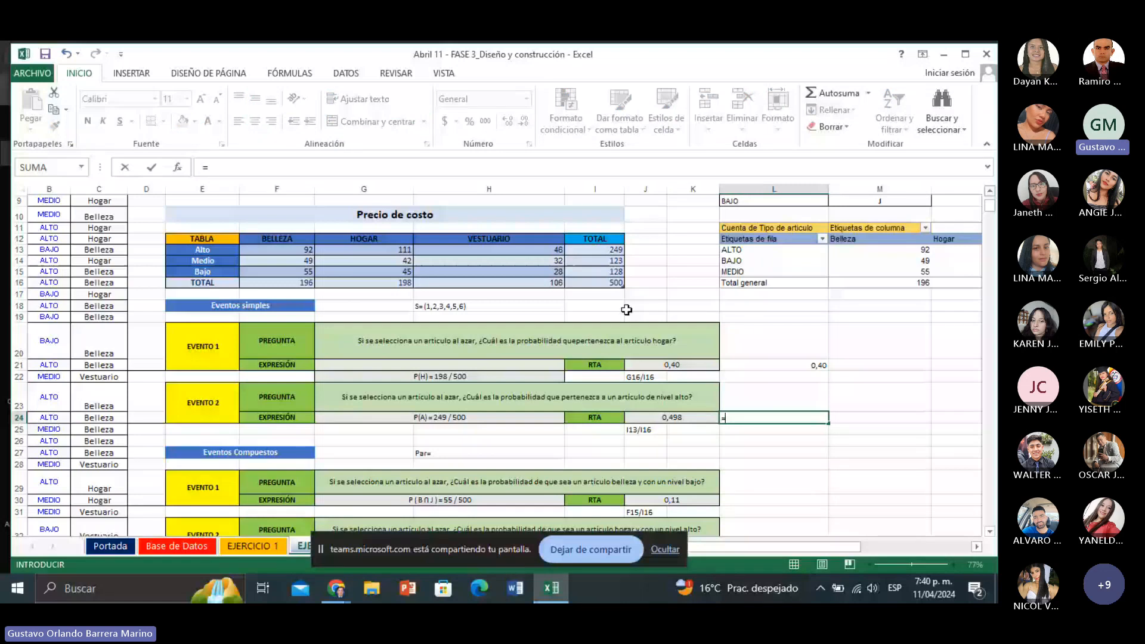
pyautogui.click(596, 249)
pyautogui.write('/')
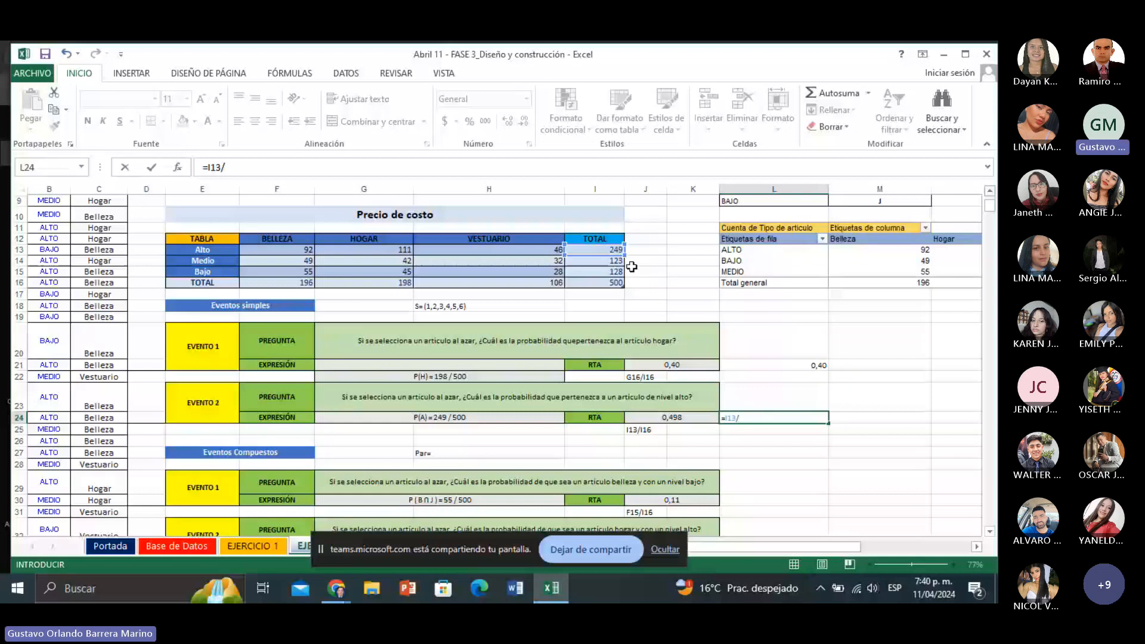
pyautogui.click(609, 282)
pyautogui.press('Return')
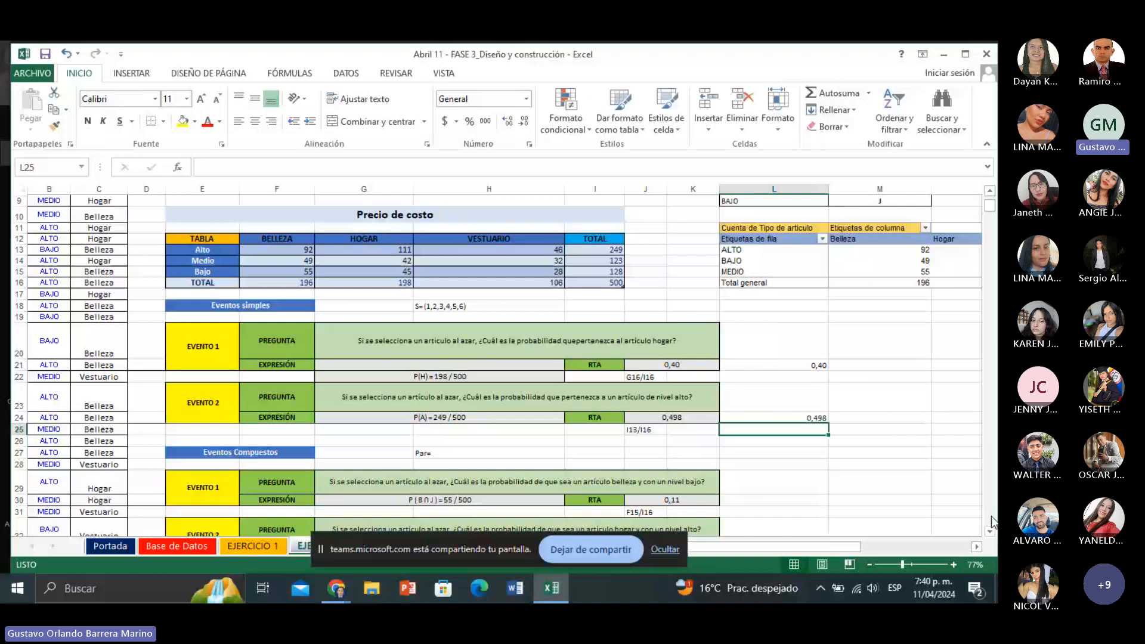
# Hide rows 17 to 26, which hold the Eventos simples section.
pyautogui.scroll(-1, 477, 358)
pyautogui.click(20, 257)
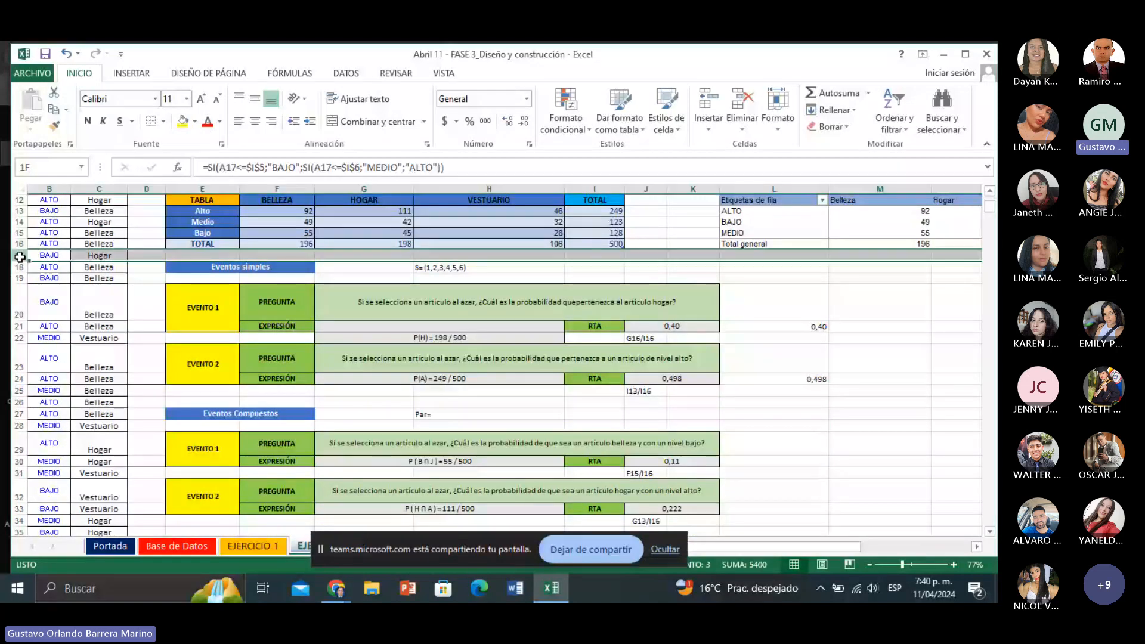
pyautogui.moveTo(19, 256); pyautogui.dragTo(17, 397)
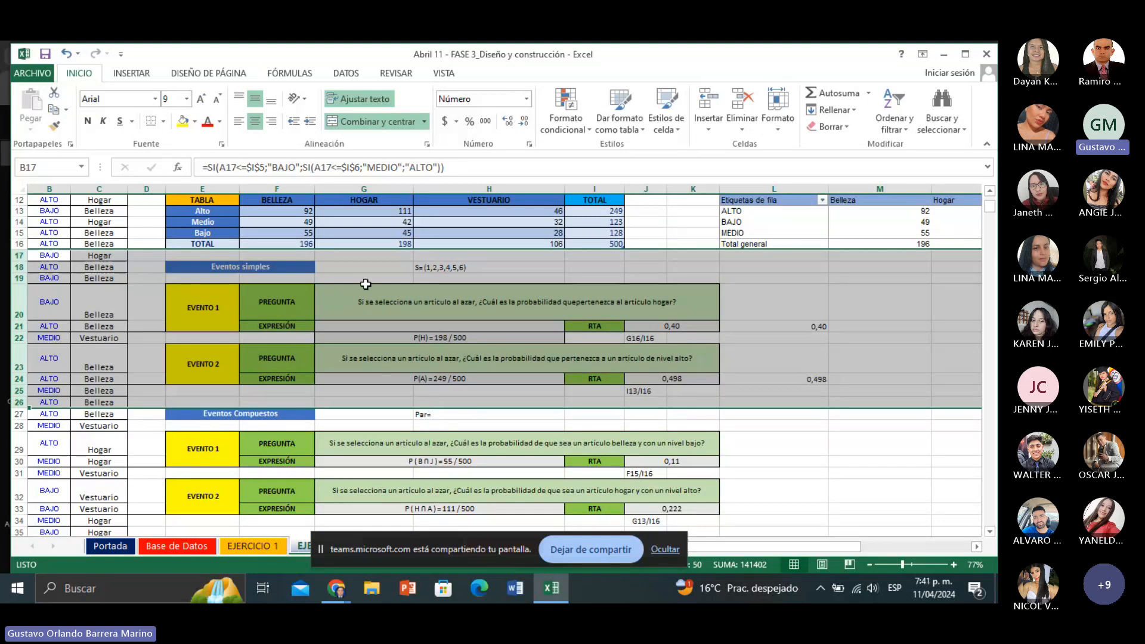
pyautogui.rightClick(19, 303)
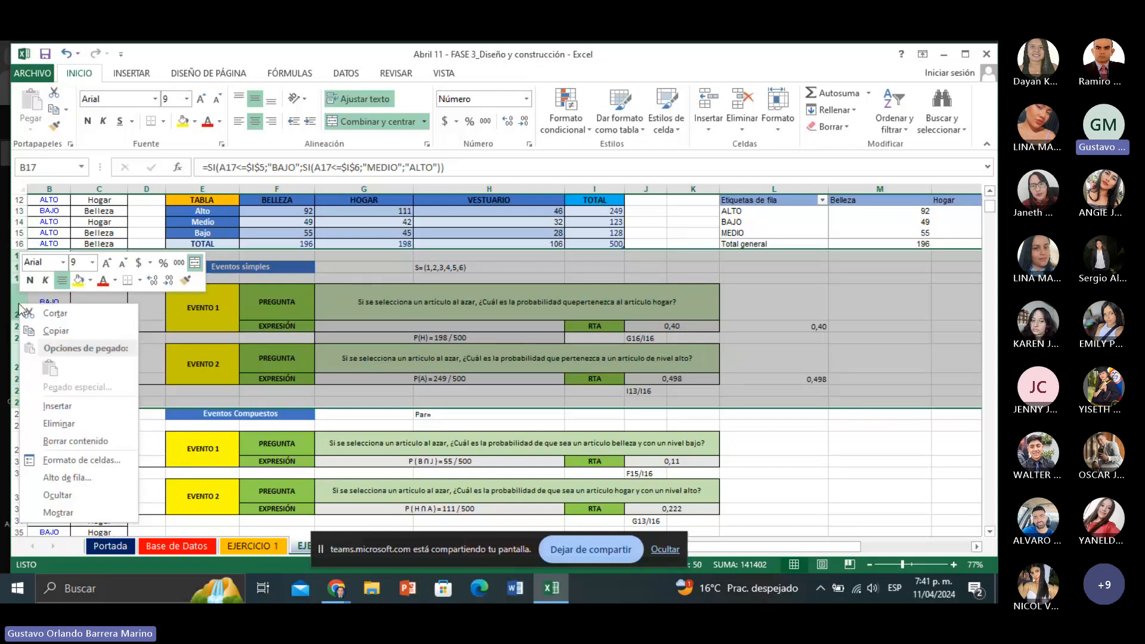
pyautogui.click(63, 496)
pyautogui.click(850, 331)
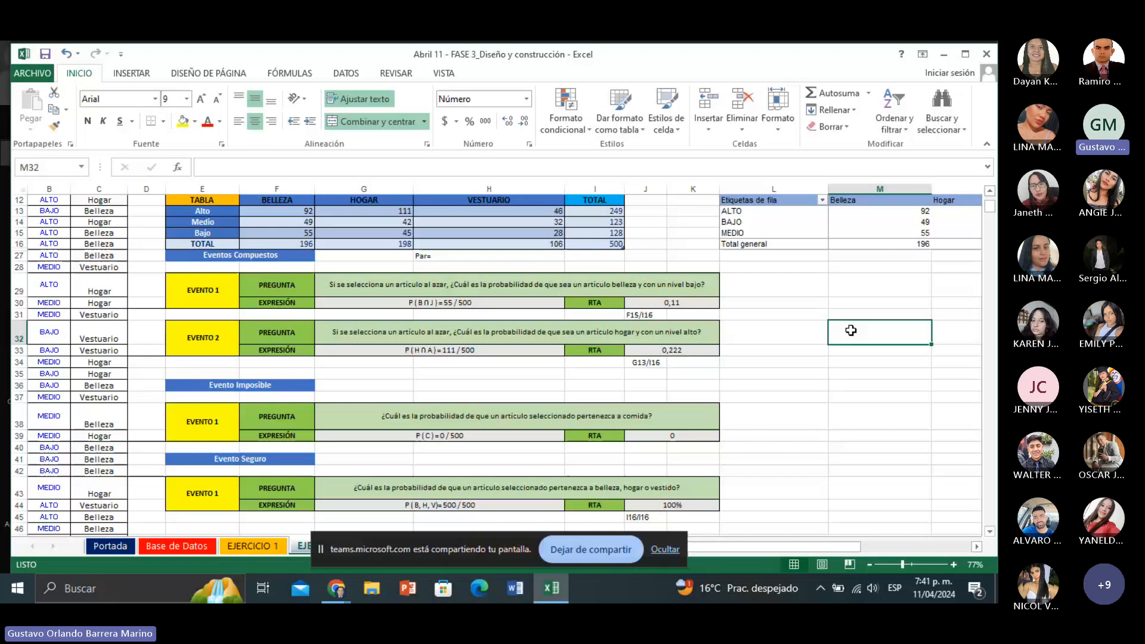
# Calculate the probability of a Belleza article with Bajo level in L30 with the formula =F15/I16.
pyautogui.click(472, 289)
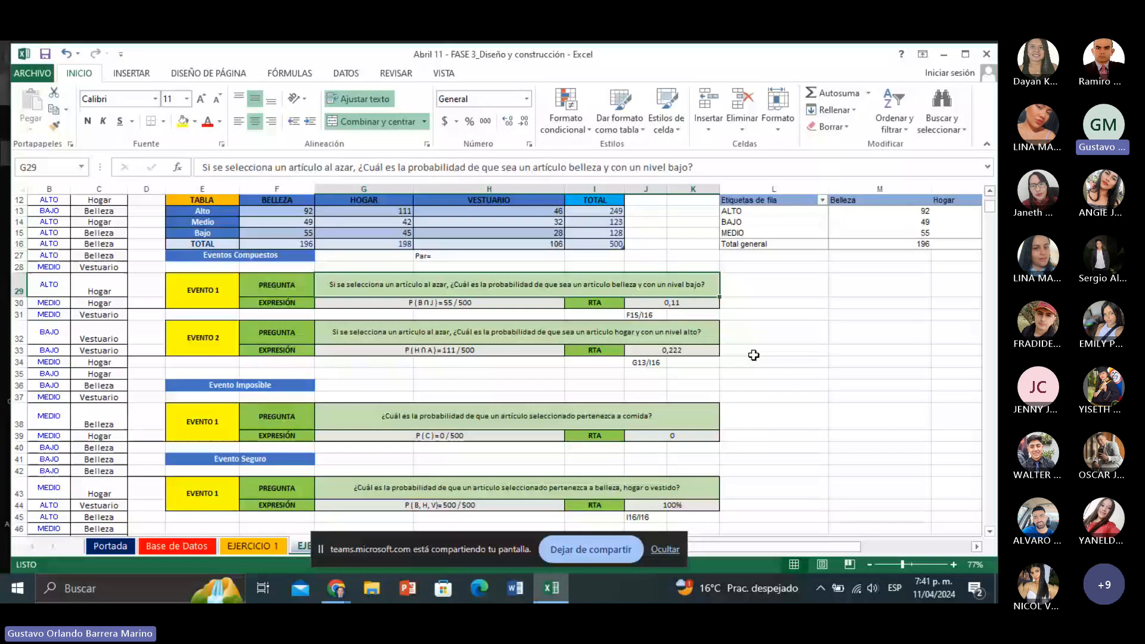
pyautogui.click(758, 303)
pyautogui.write('=')
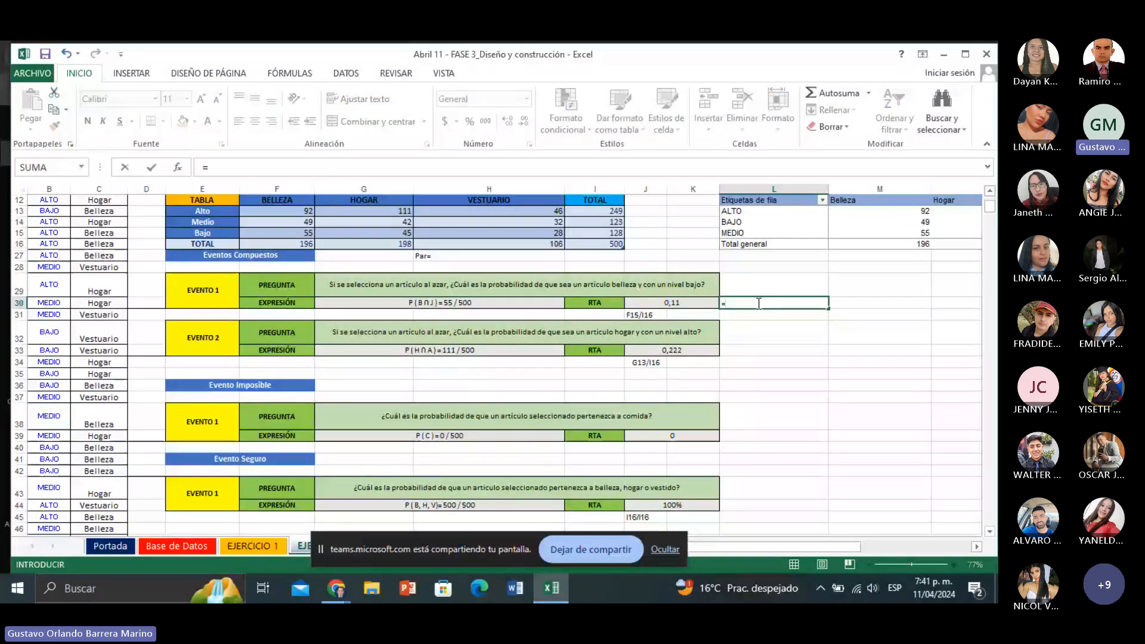
pyautogui.click(300, 234)
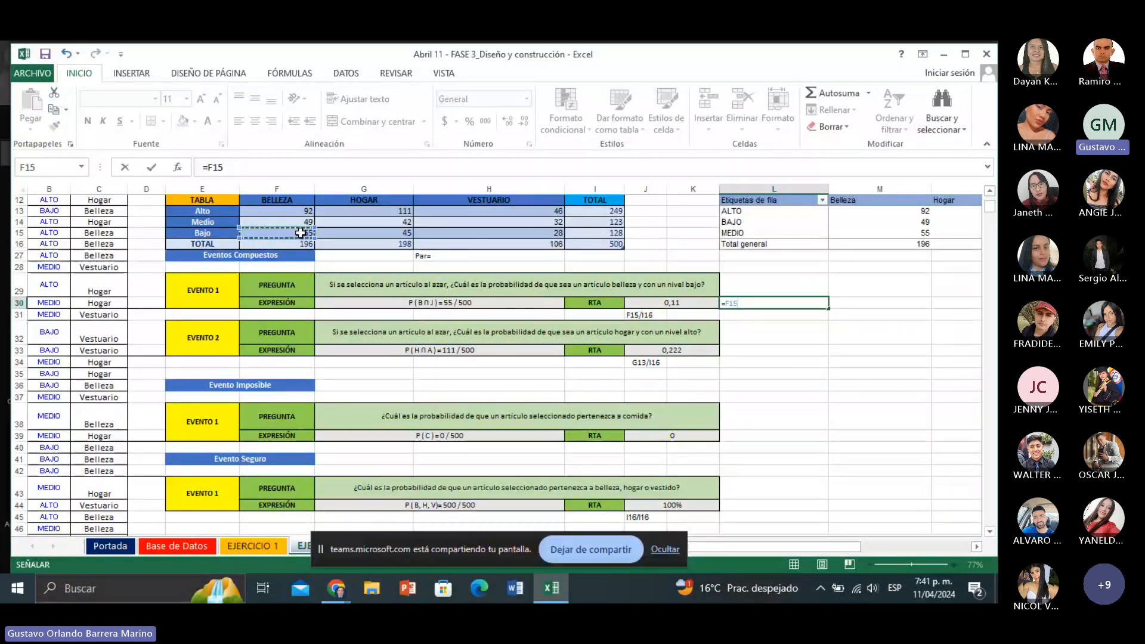
pyautogui.write('/')
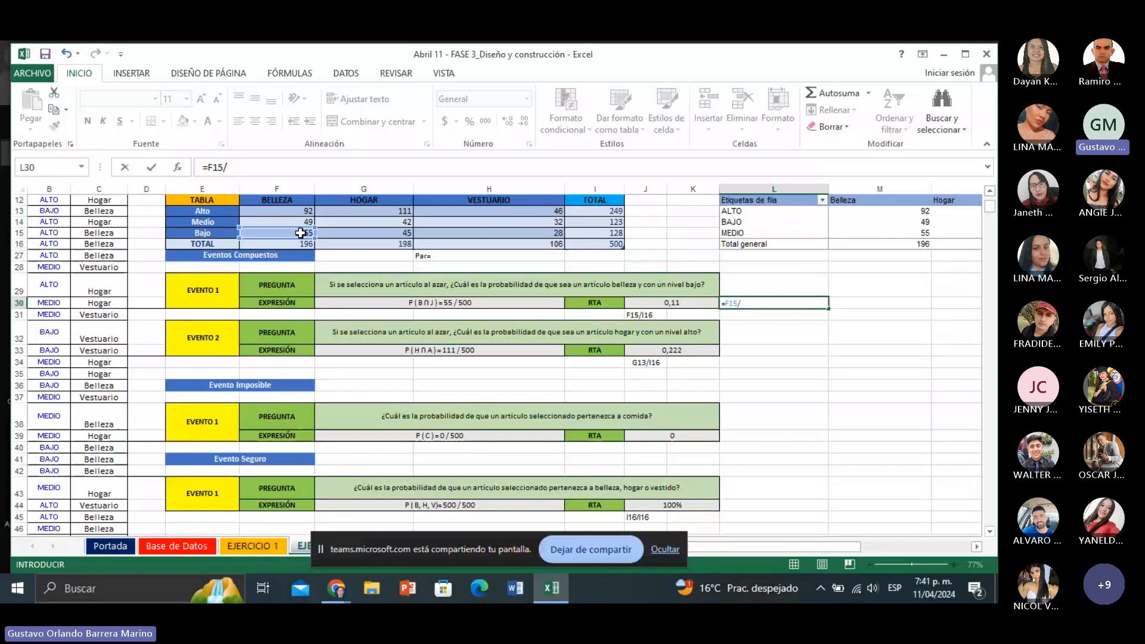
pyautogui.click(614, 244)
pyautogui.click(614, 243)
pyautogui.press('Return')
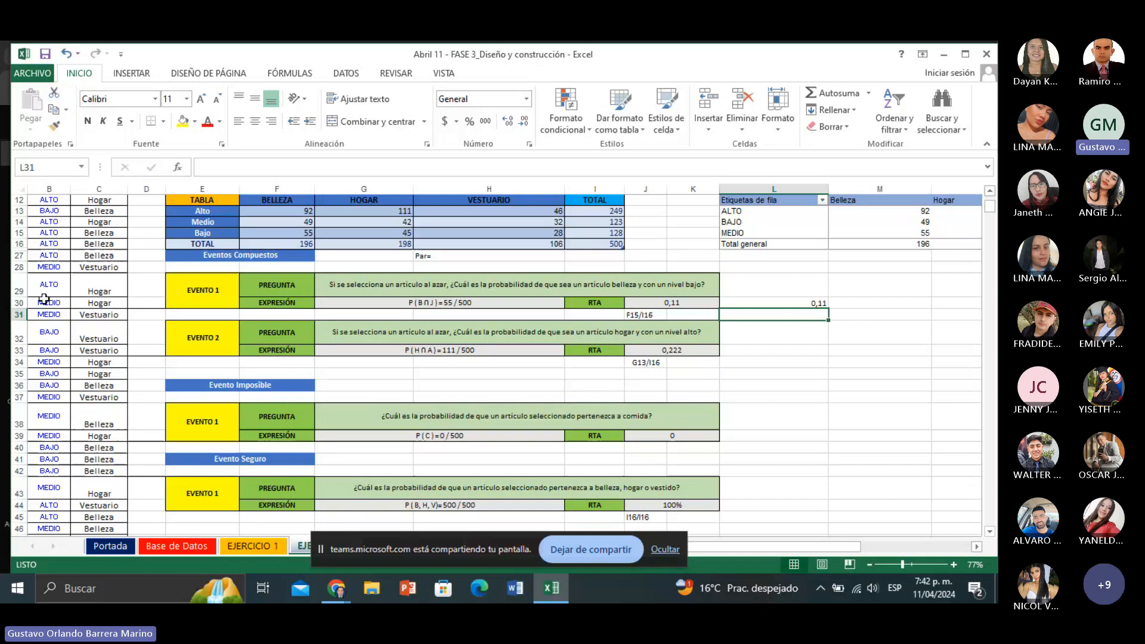
# Hide rows 27 to 35, which hold the Eventos Compuestos section.
pyautogui.moveTo(19, 256); pyautogui.dragTo(30, 372)
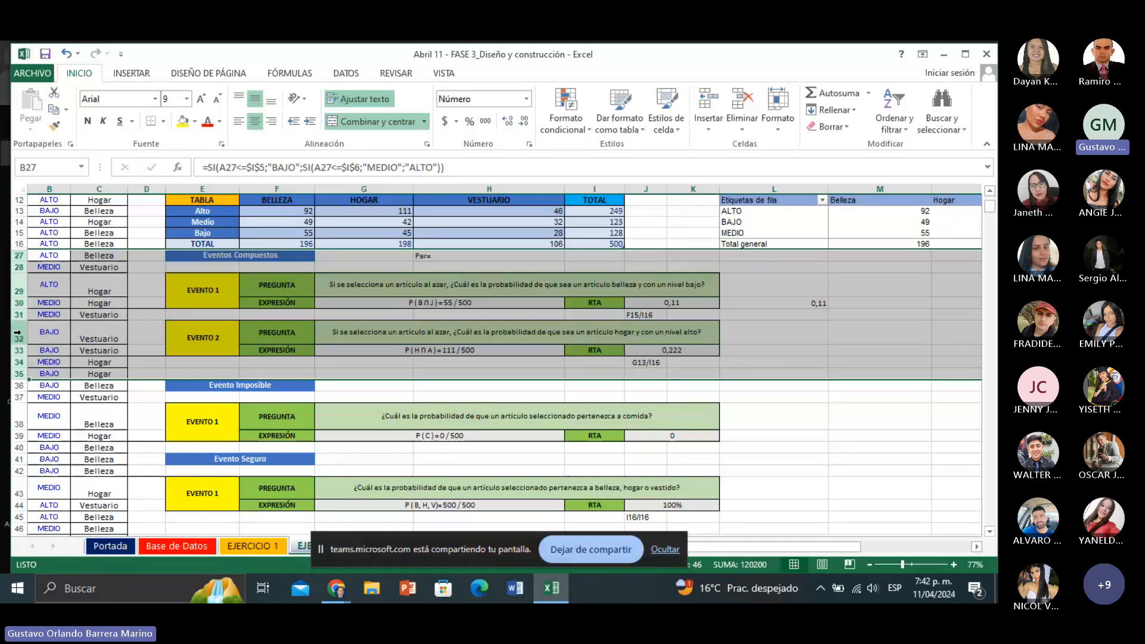
pyautogui.rightClick(17, 332)
pyautogui.click(60, 526)
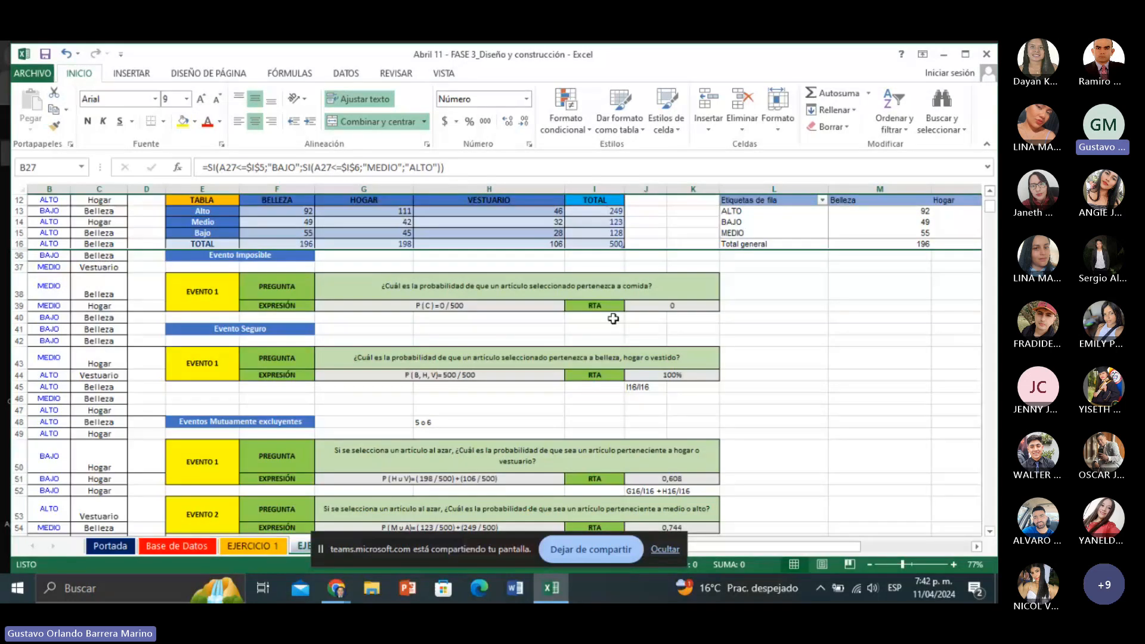
# Review the Evento Imposible question in G38 and hide that section's rows 36 to 40.
pyautogui.click(465, 292)
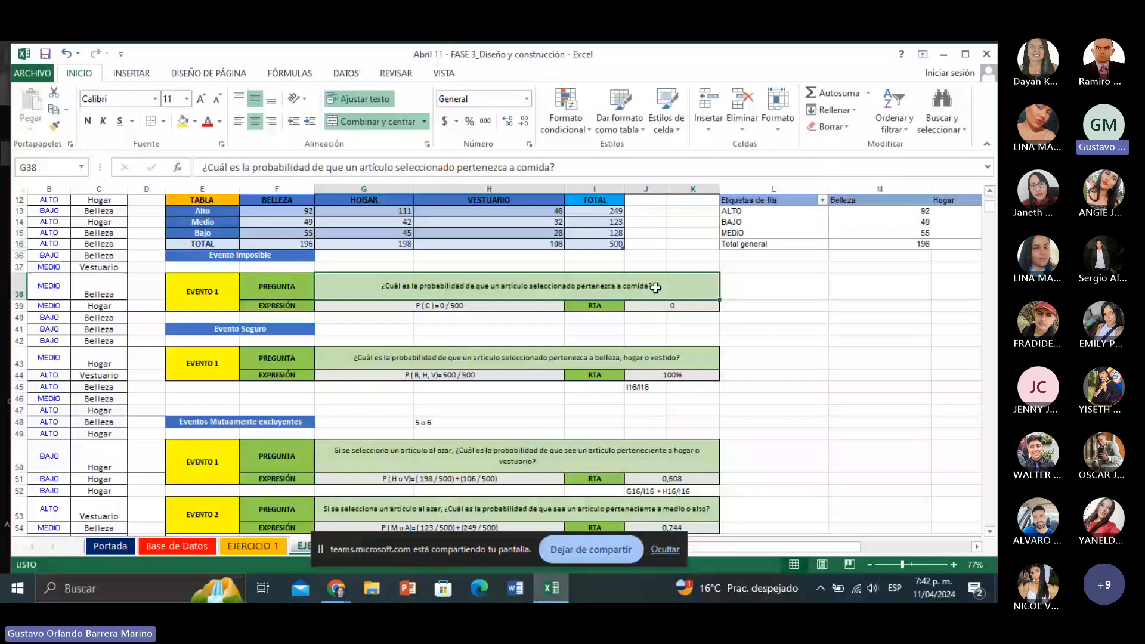
pyautogui.click(22, 257)
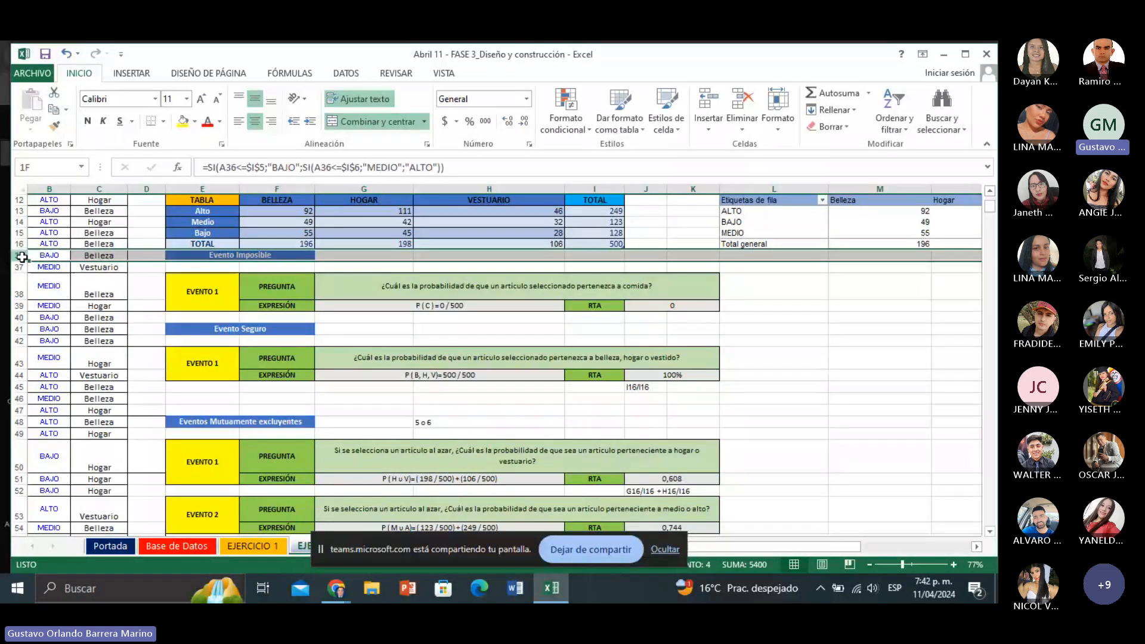
pyautogui.moveTo(22, 257); pyautogui.dragTo(21, 317)
pyautogui.rightClick(21, 317)
pyautogui.click(66, 485)
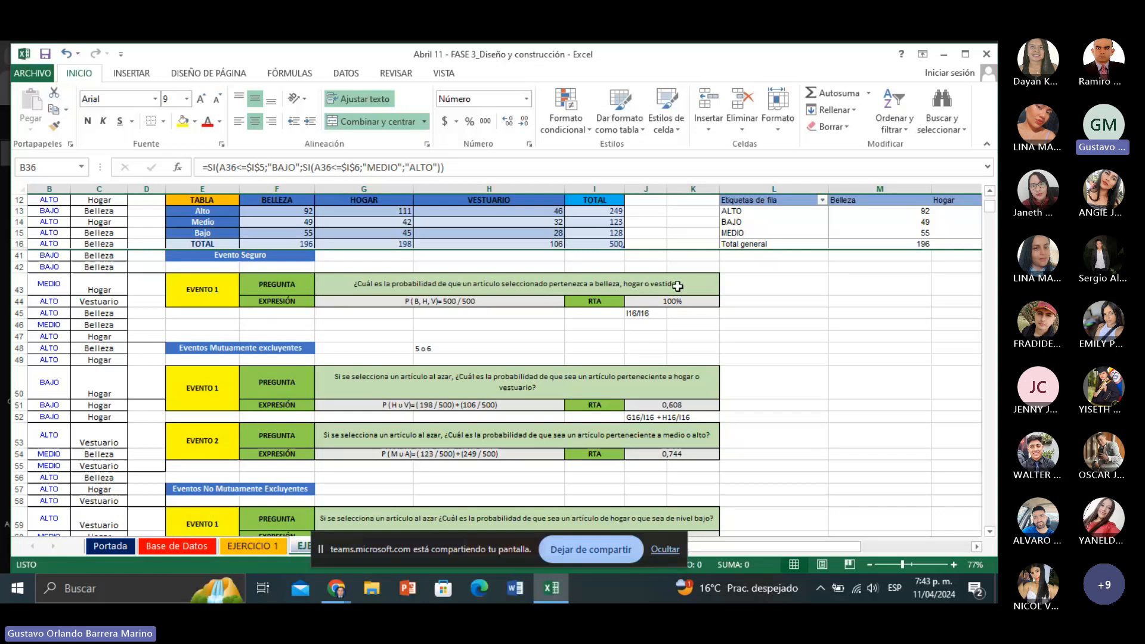
# Calculate the Evento Seguro probability of a Belleza, Hogar or Vestuario article in L44 with the formula =I16/I16.
pyautogui.click(756, 301)
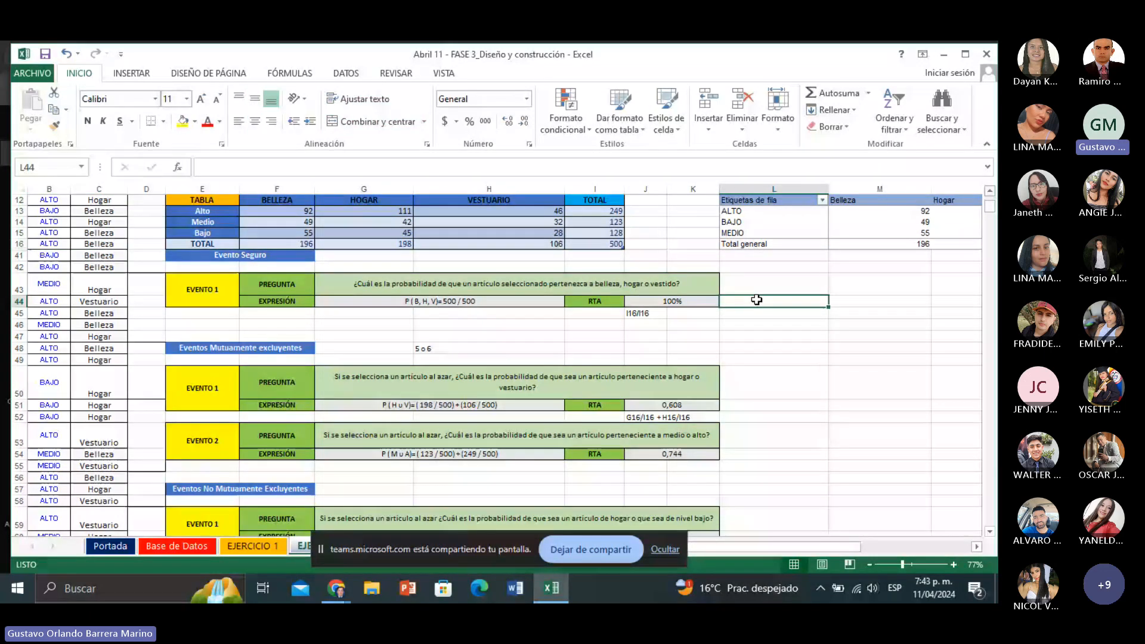
pyautogui.write('=')
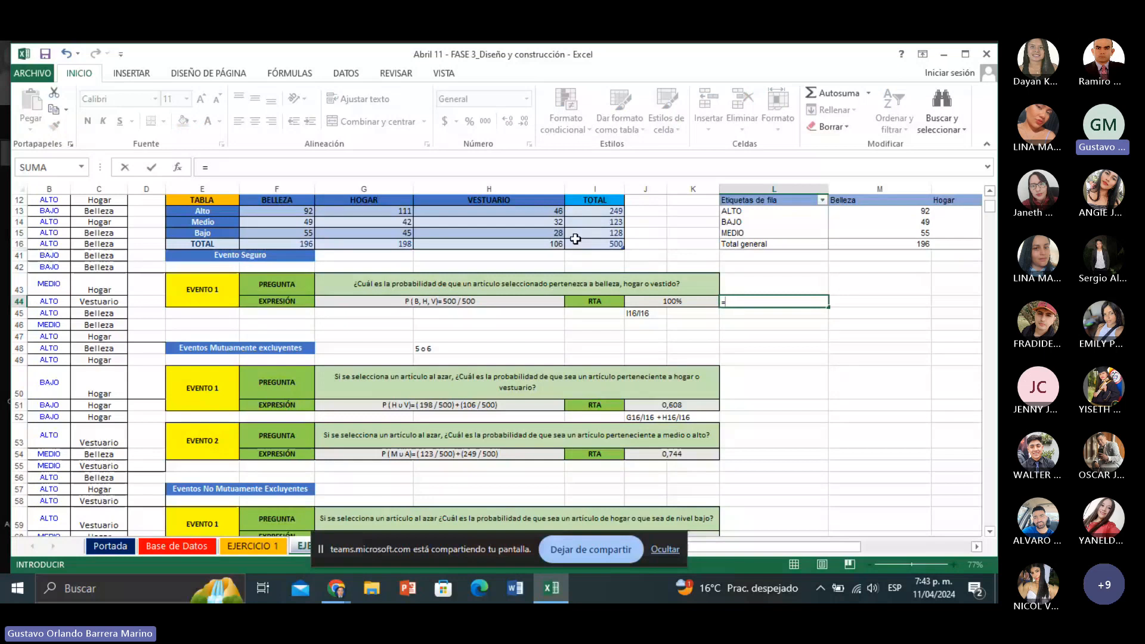
pyautogui.click(610, 244)
pyautogui.write('/')
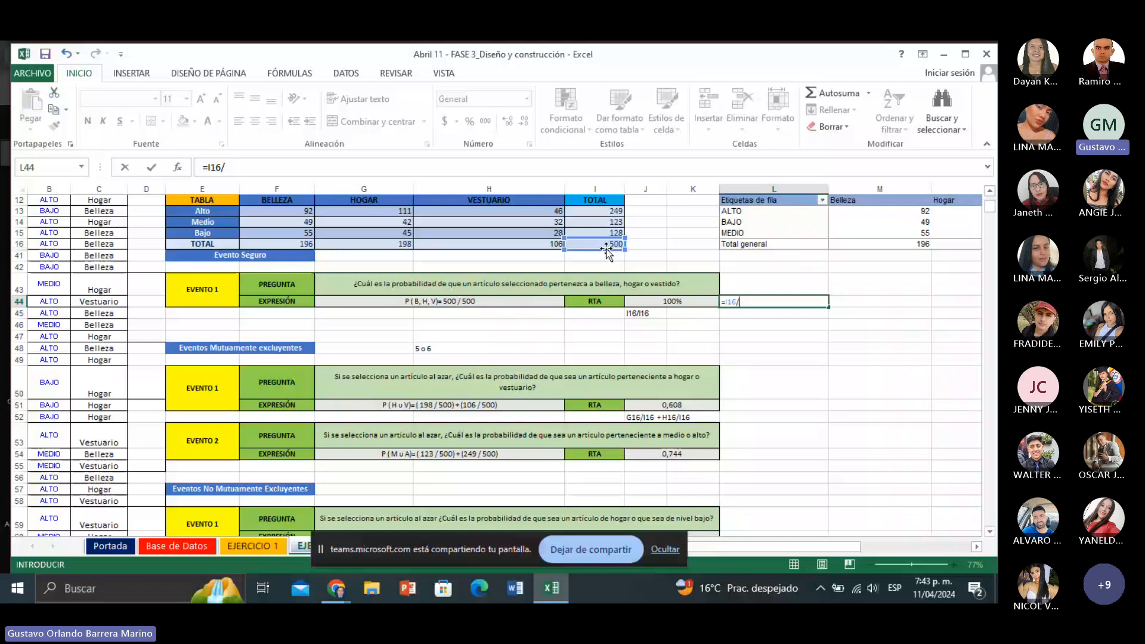
pyautogui.click(603, 244)
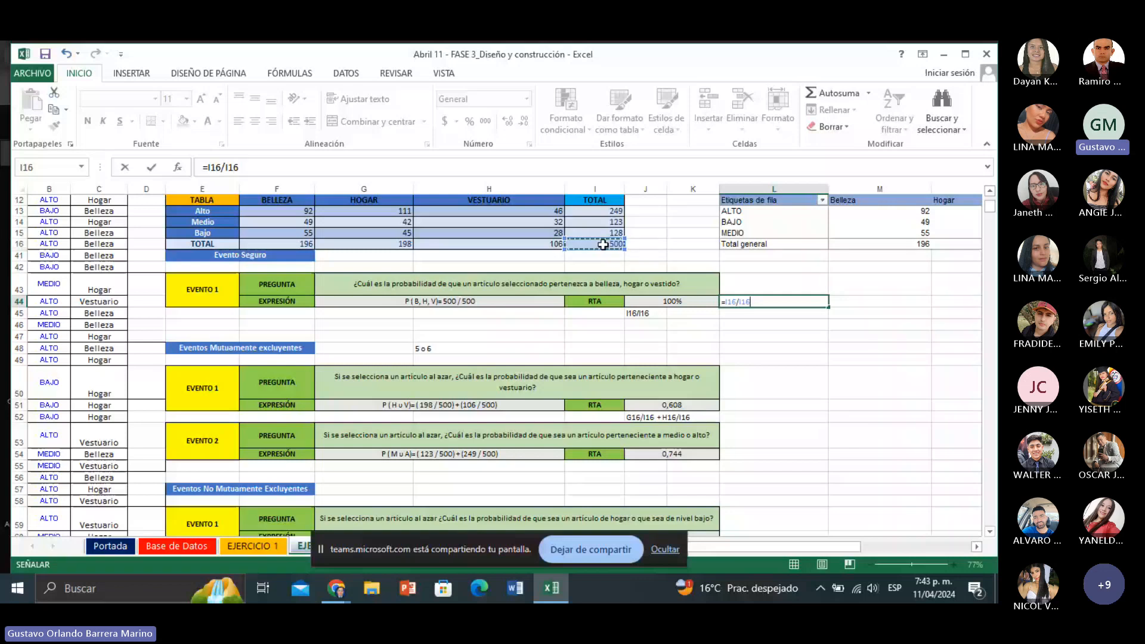
pyautogui.press('Return')
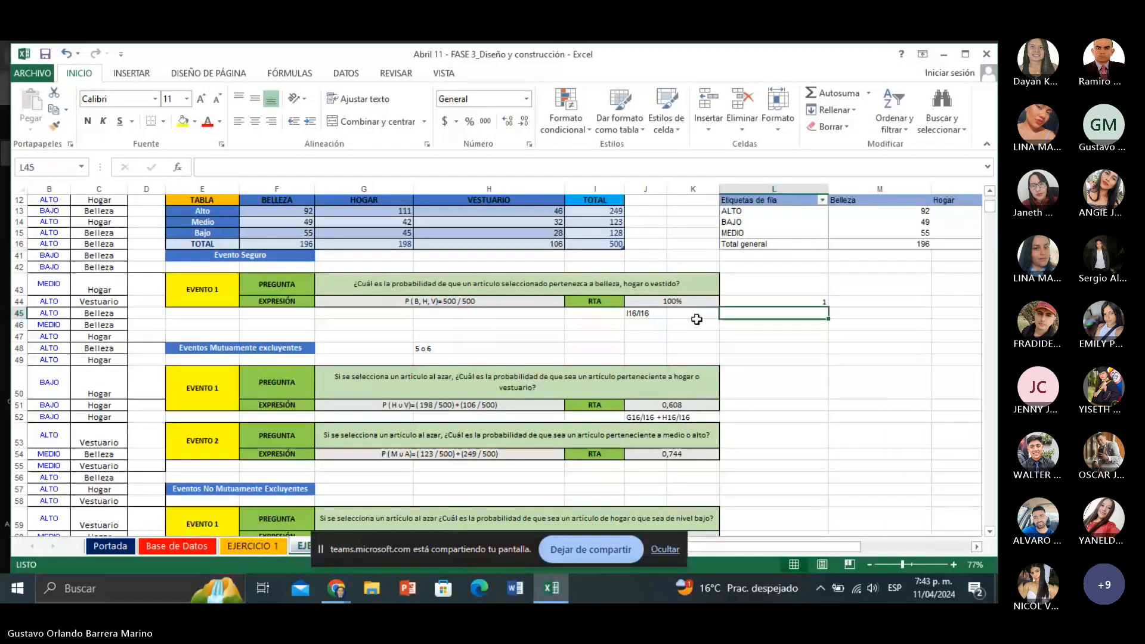
# Hide rows 41 to 47, which hold the Evento Seguro section.
pyautogui.click(16, 266)
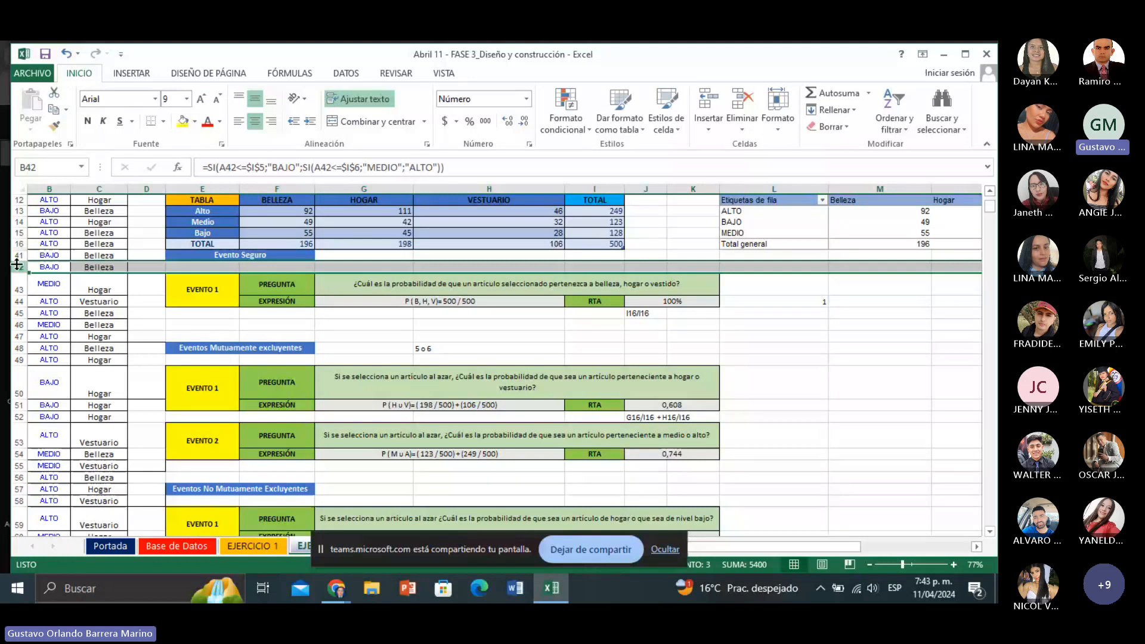
pyautogui.moveTo(17, 263); pyautogui.dragTo(23, 319)
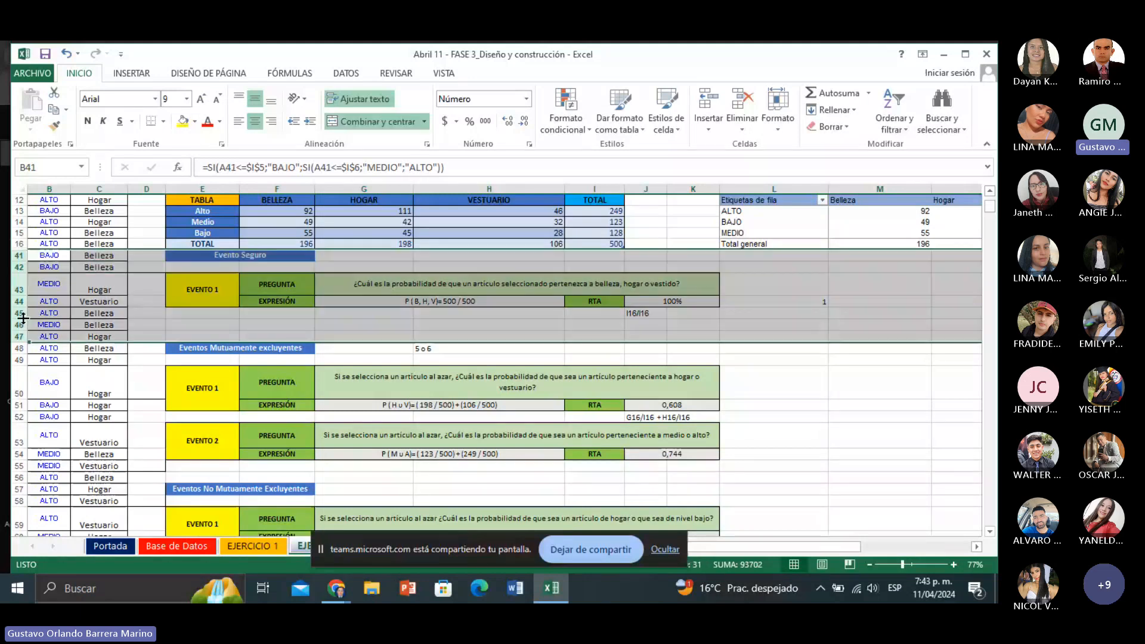
pyautogui.click(19, 314)
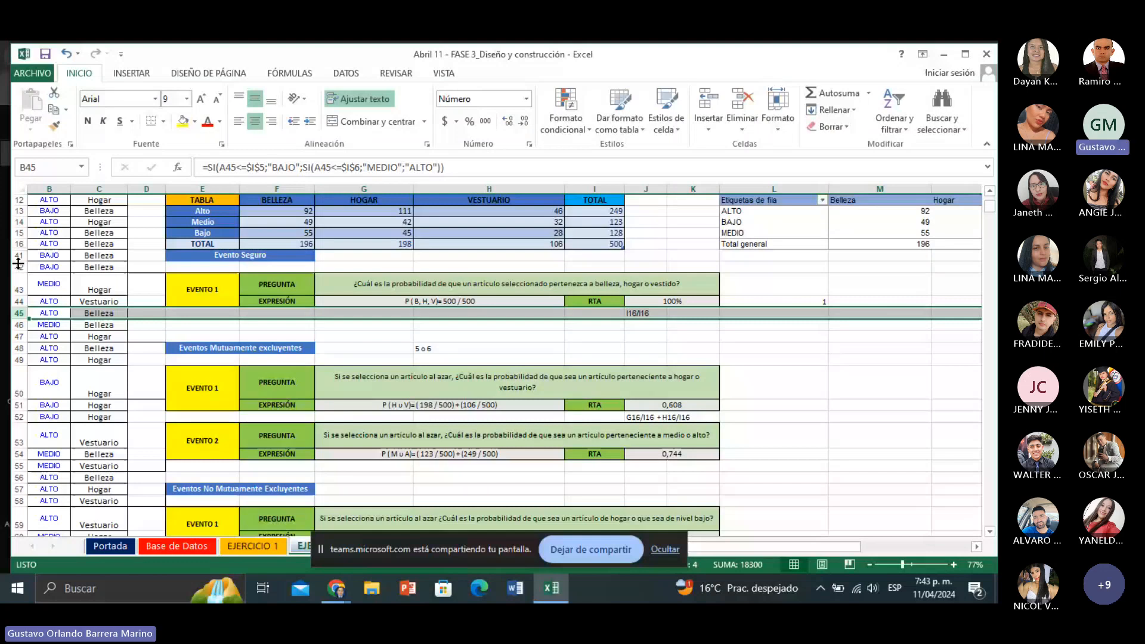
pyautogui.click(14, 255)
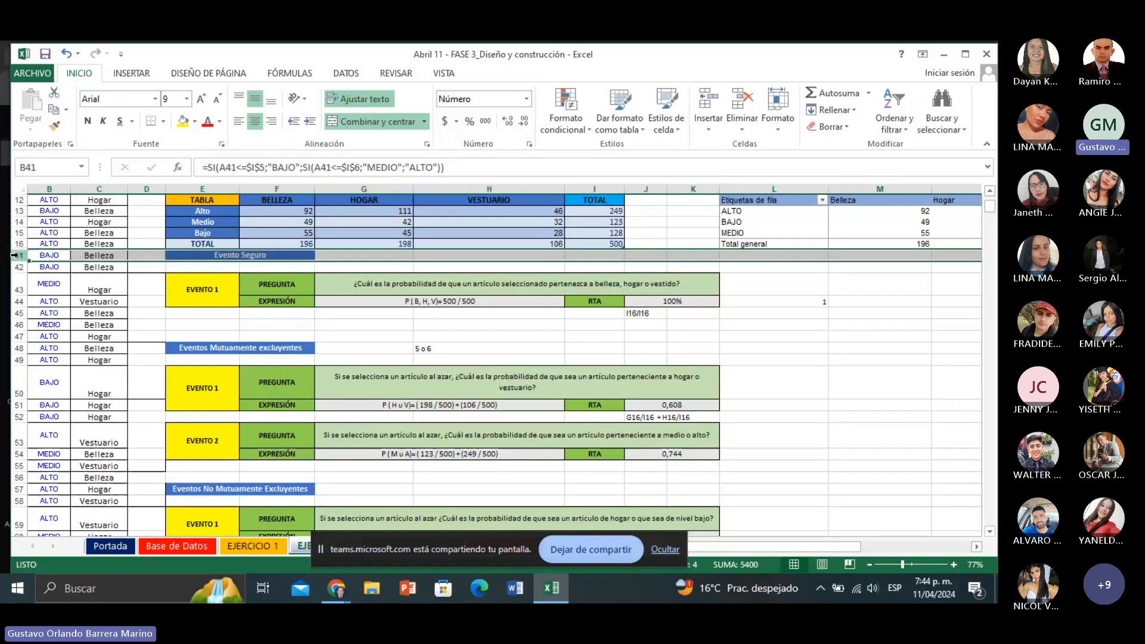
pyautogui.moveTo(14, 255); pyautogui.dragTo(13, 336)
pyautogui.rightClick(22, 320)
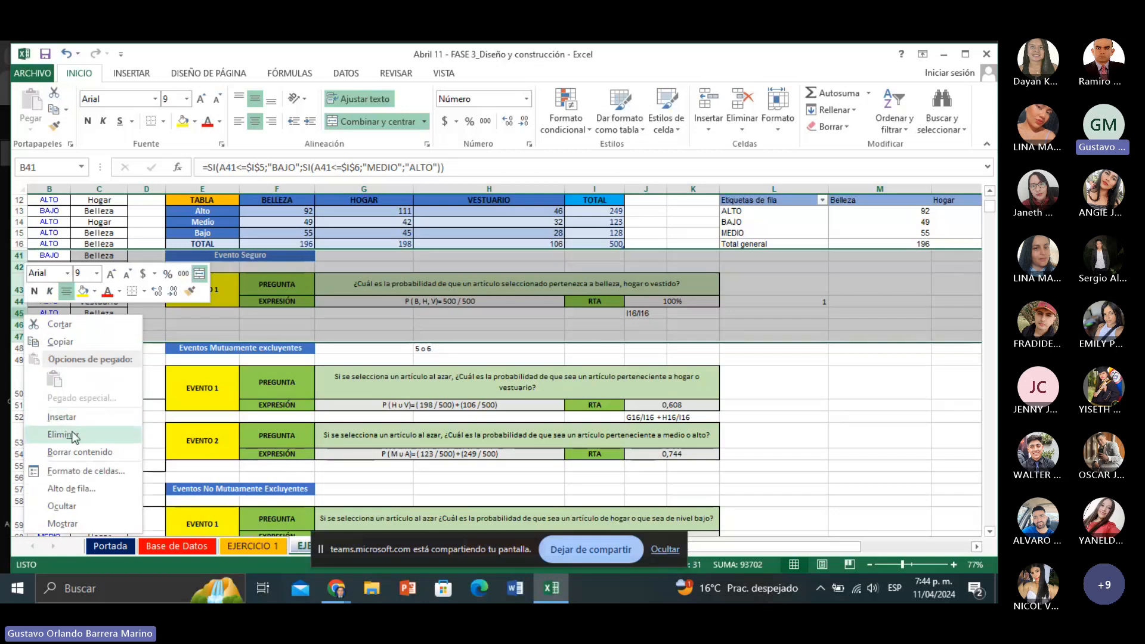
pyautogui.click(63, 506)
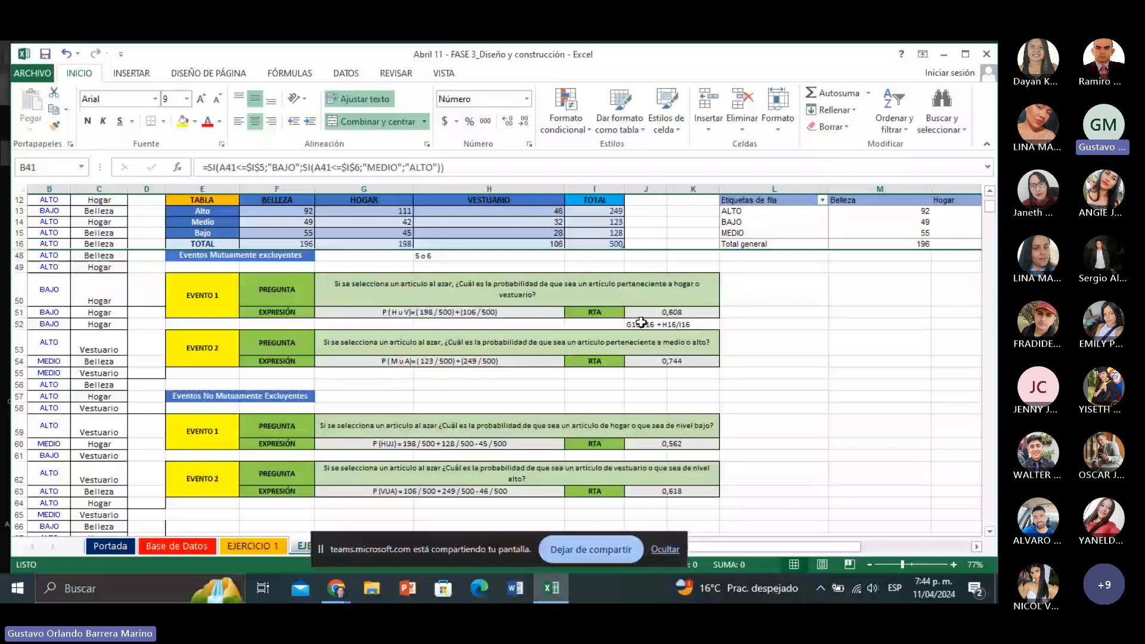
# Calculate the mutually exclusive probability of a Hogar or Vestuario article in L51 with the formula =G16/I16+H16/I16.
pyautogui.click(755, 312)
pyautogui.write('=')
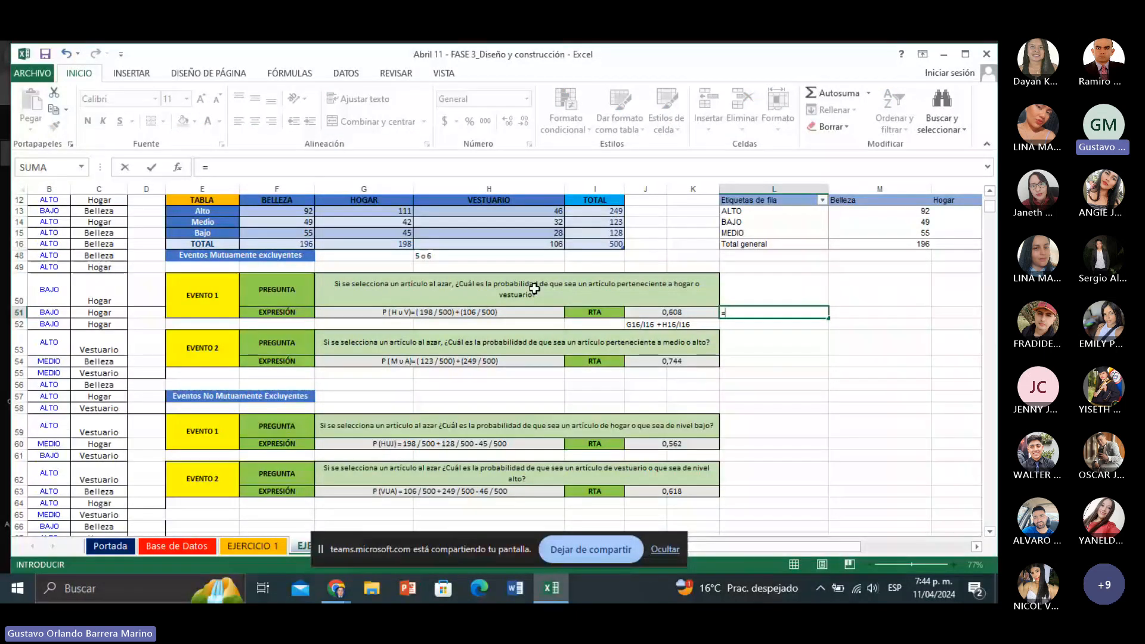
pyautogui.click(396, 244)
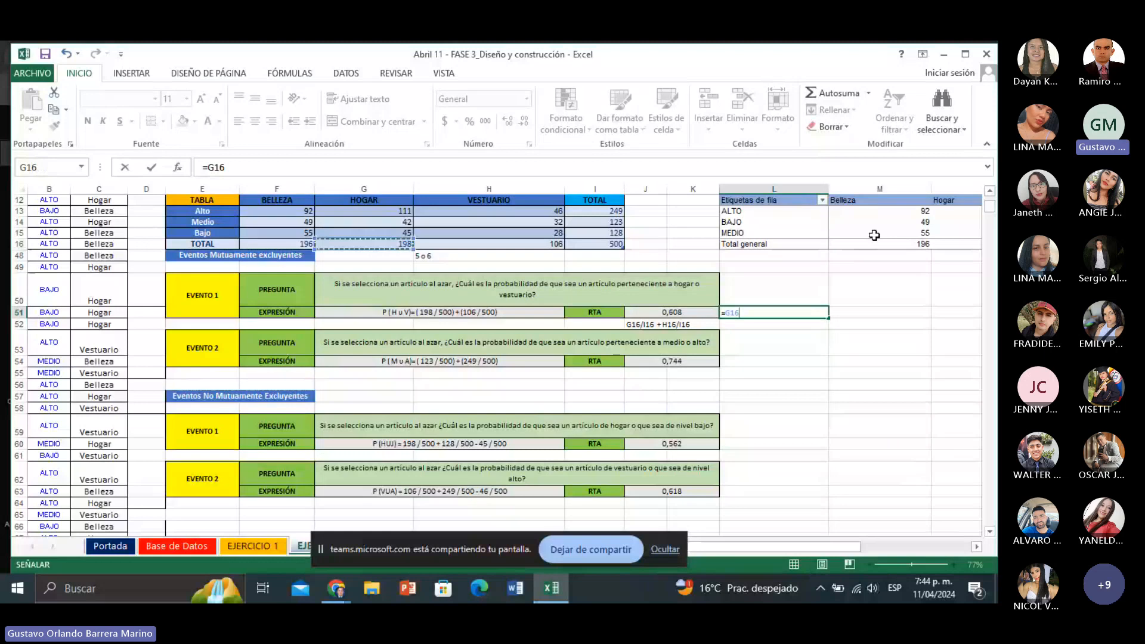
pyautogui.write('/')
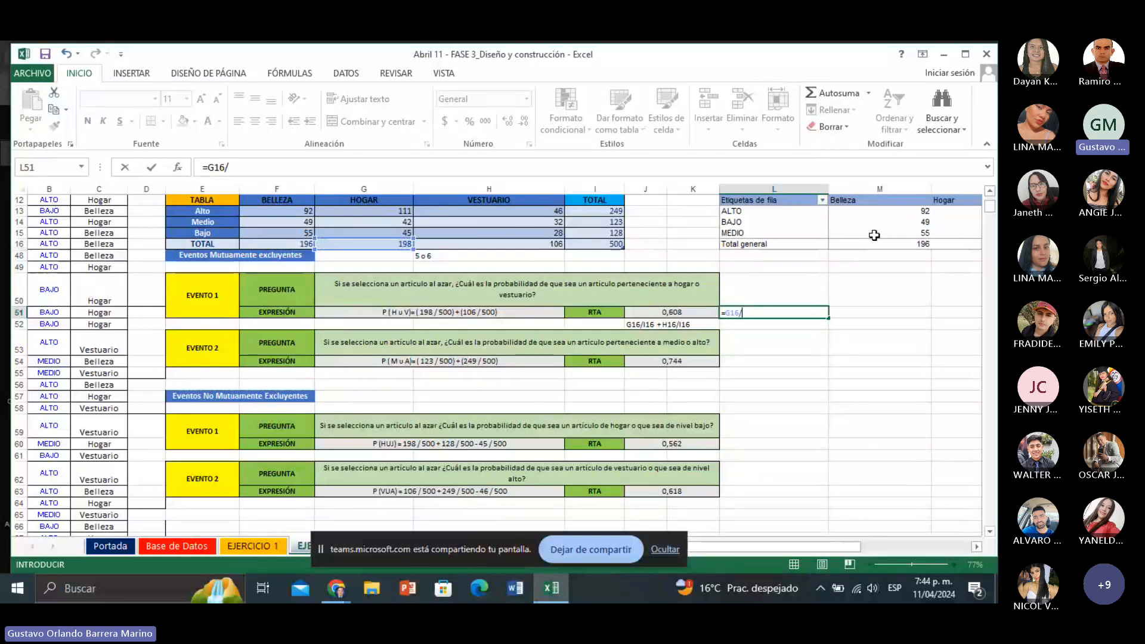
pyautogui.click(608, 244)
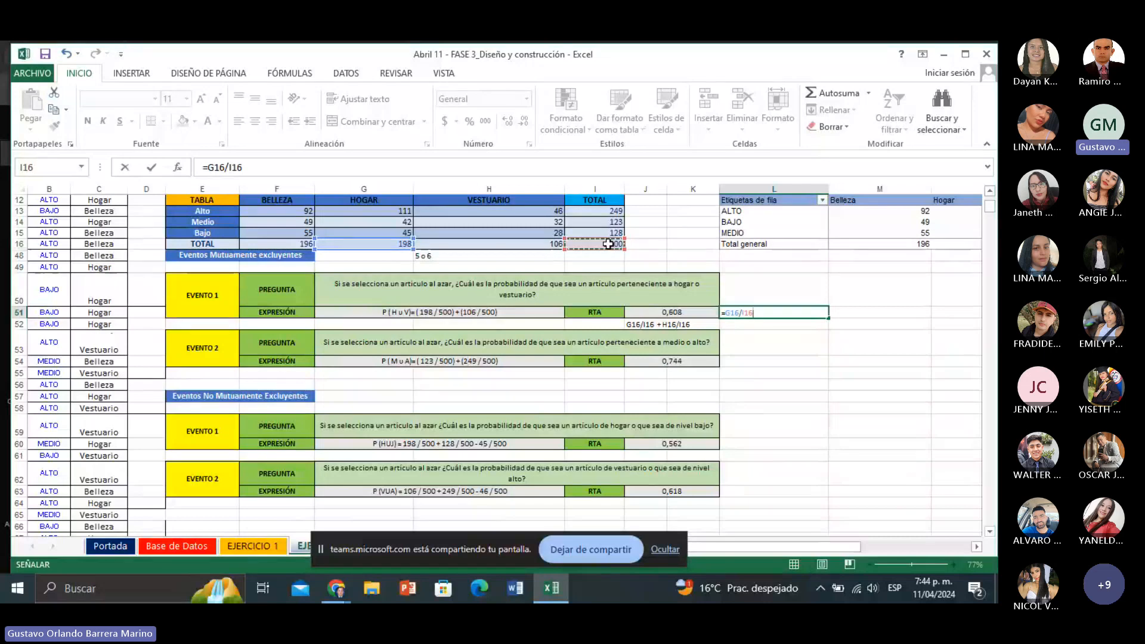
pyautogui.write('+')
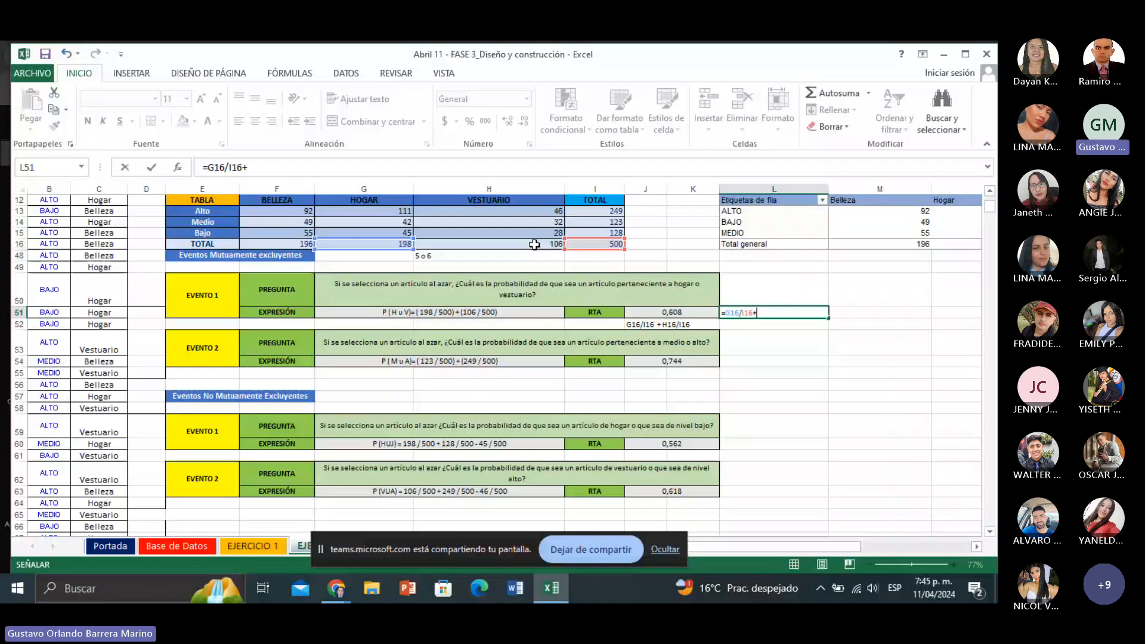
pyautogui.click(534, 244)
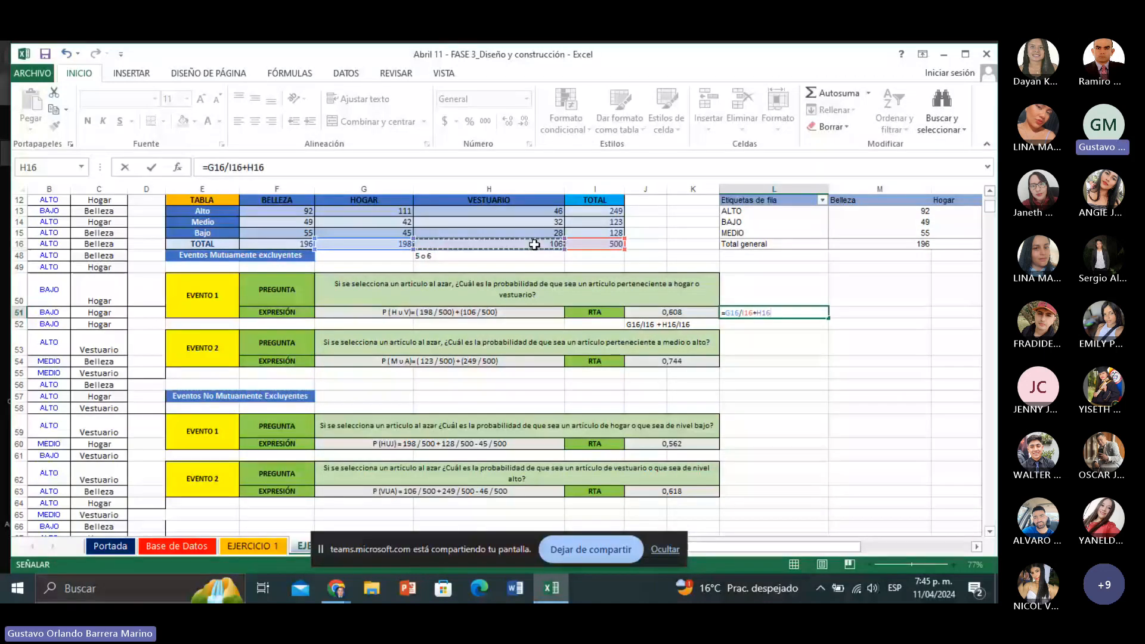
pyautogui.write('/')
pyautogui.click(615, 245)
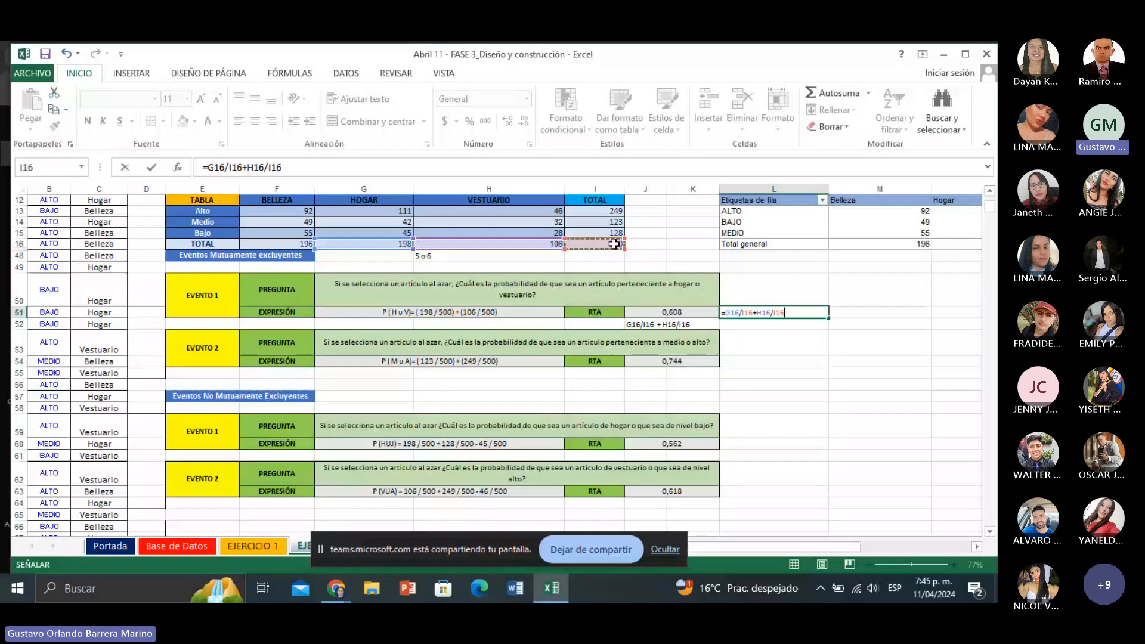
# Complete the formula =G16/I16+H16/I16 in cell L51.
pyautogui.press('Return')
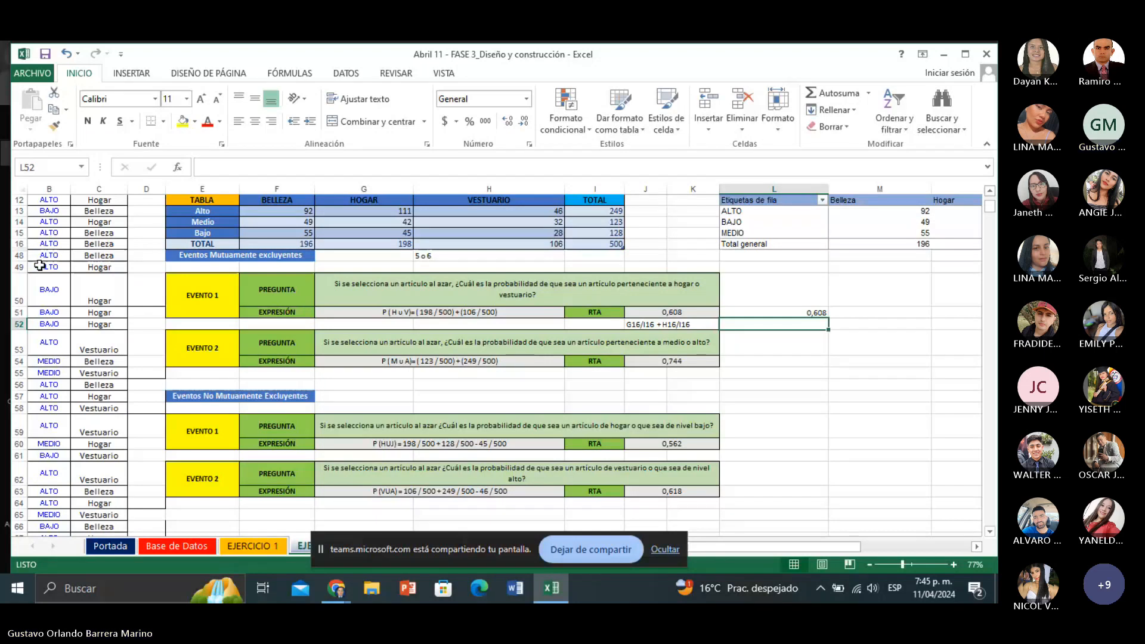
# Hide rows 48 to 56, which hold the mutually exclusive events.
pyautogui.click(19, 244)
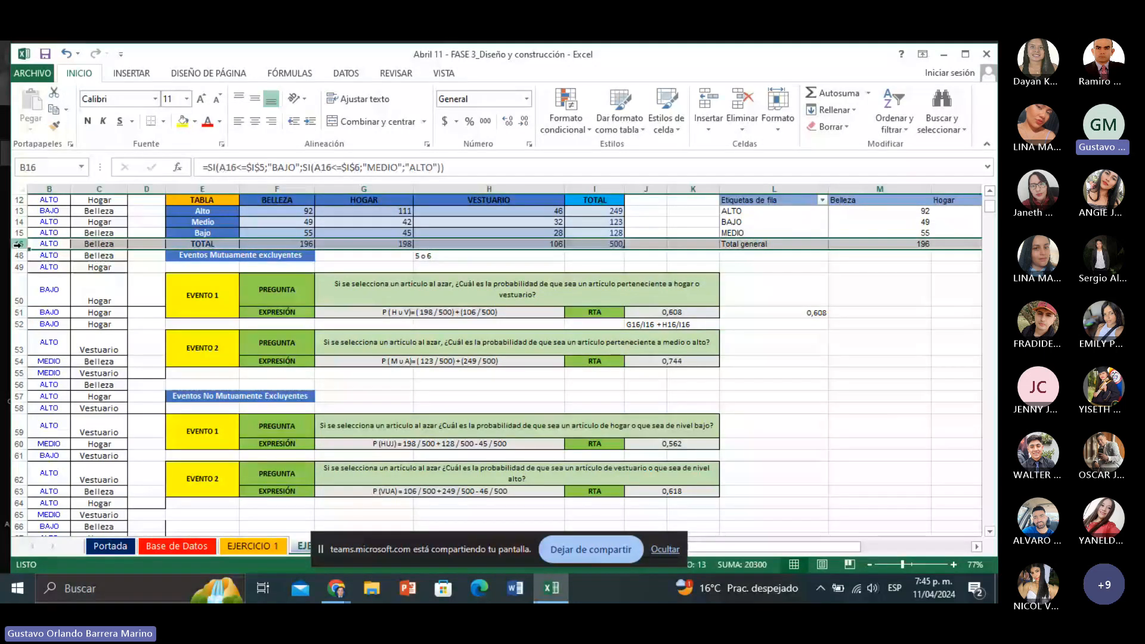
pyautogui.click(20, 255)
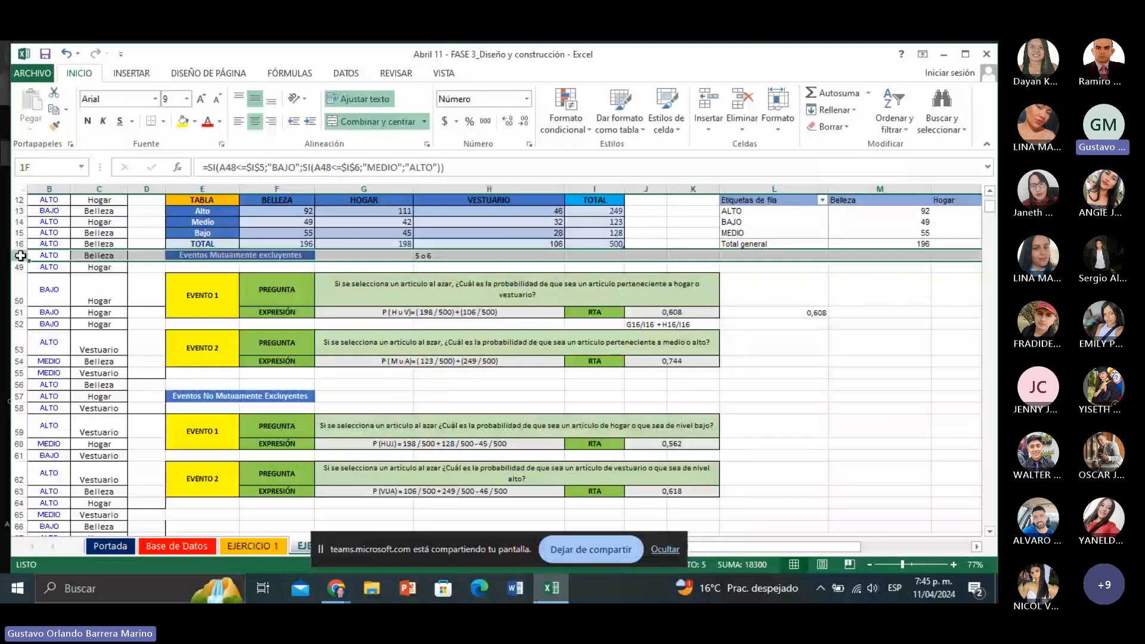
pyautogui.moveTo(20, 256); pyautogui.dragTo(19, 384)
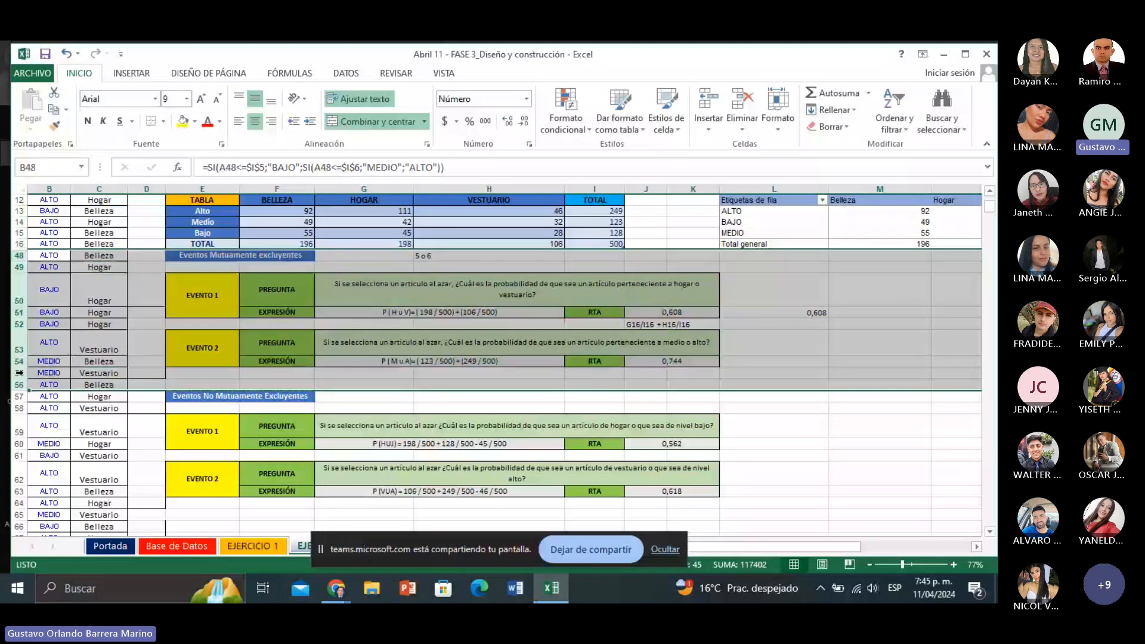
pyautogui.rightClick(20, 373)
pyautogui.click(62, 540)
pyautogui.click(859, 349)
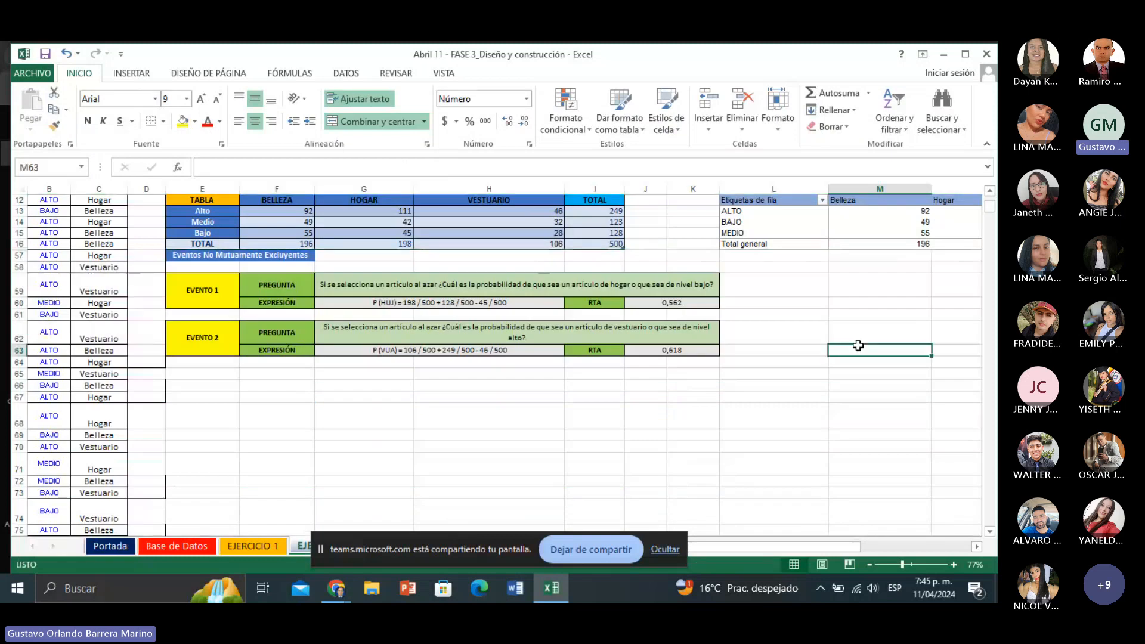
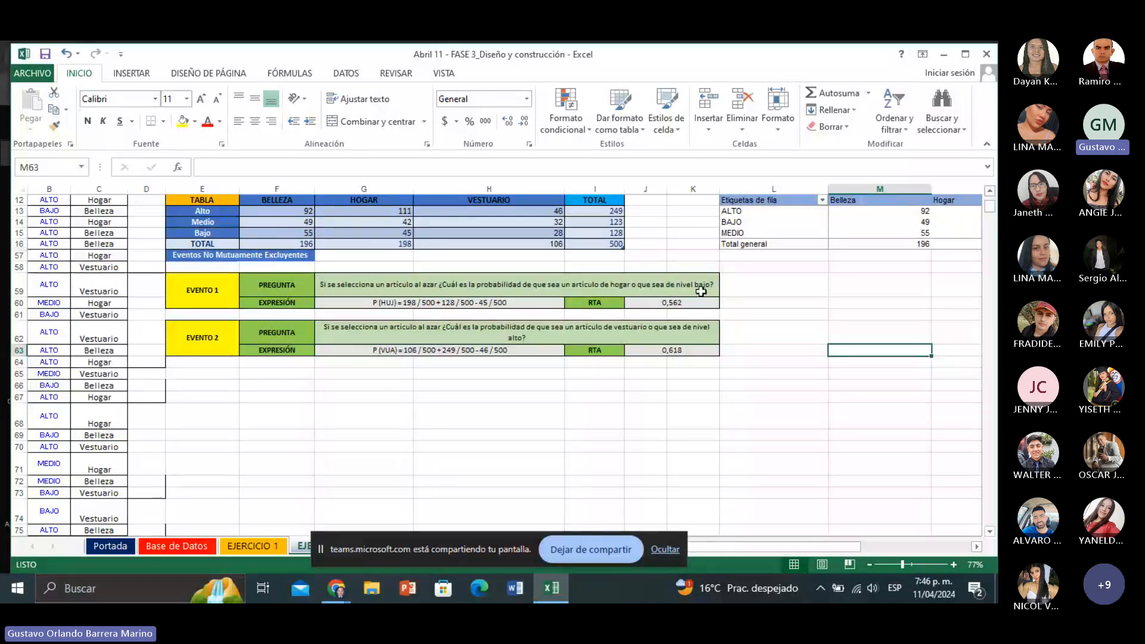
# Calculate the probability of a Hogar or low-level article in cell L60 with =G16/I16+I15/I16-G15/I16.
pyautogui.click(773, 304)
pyautogui.write('=')
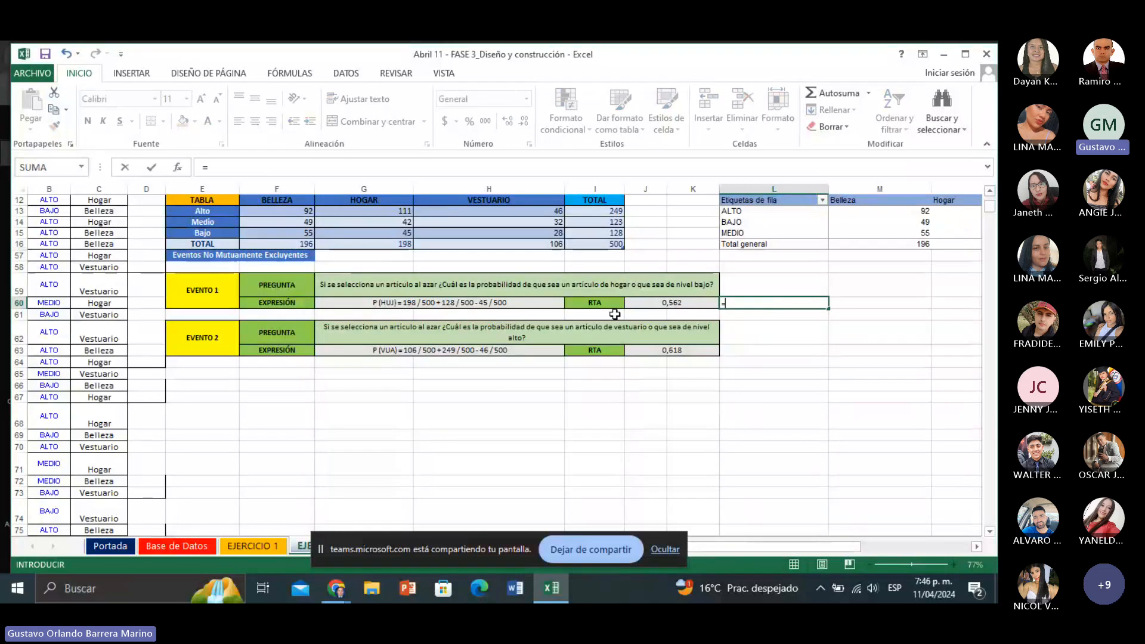
pyautogui.click(371, 245)
pyautogui.write('/')
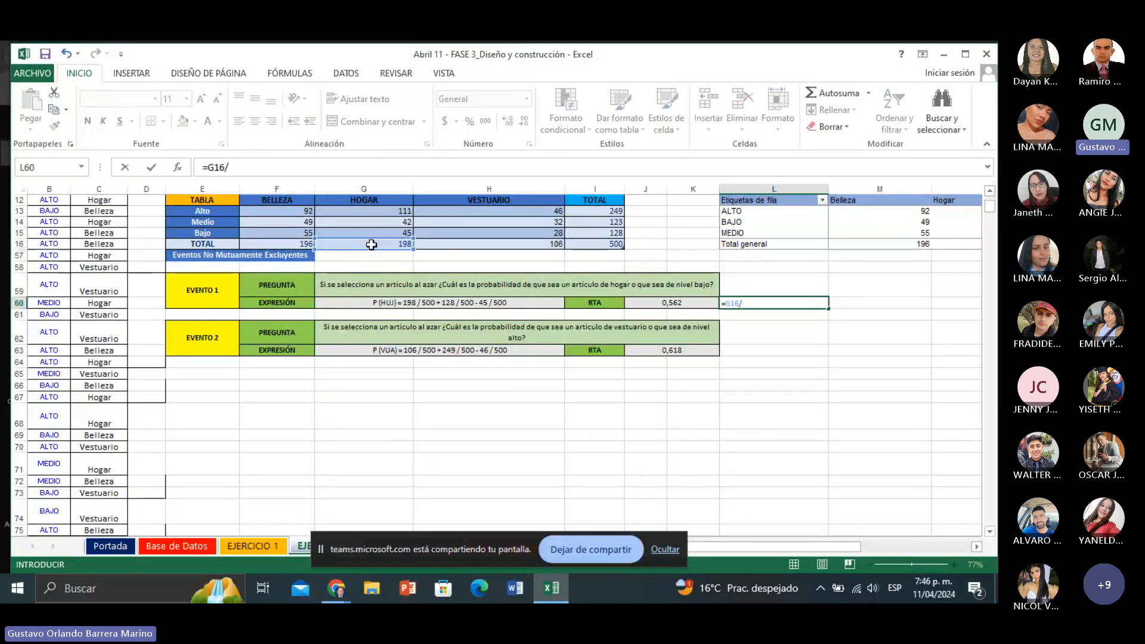
pyautogui.click(608, 243)
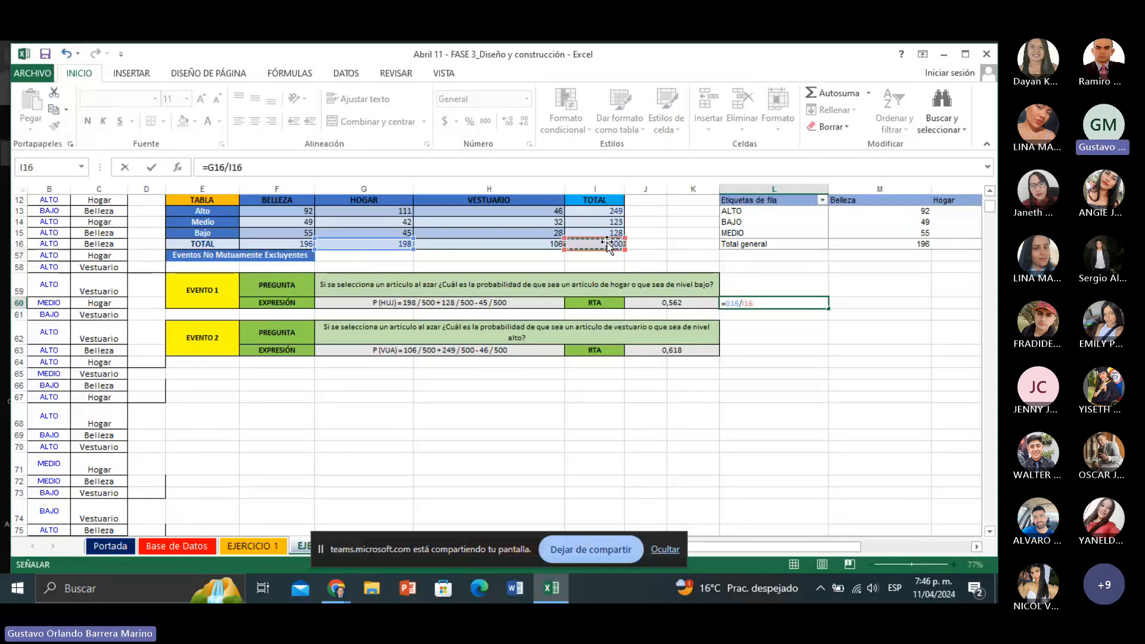
pyautogui.write('+')
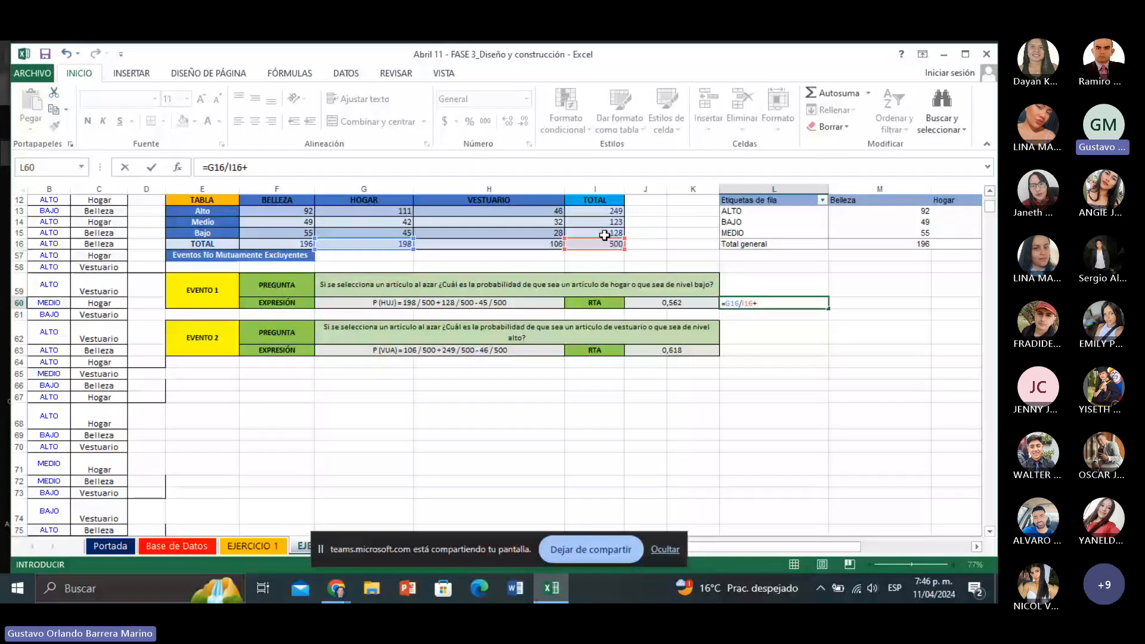
pyautogui.click(604, 235)
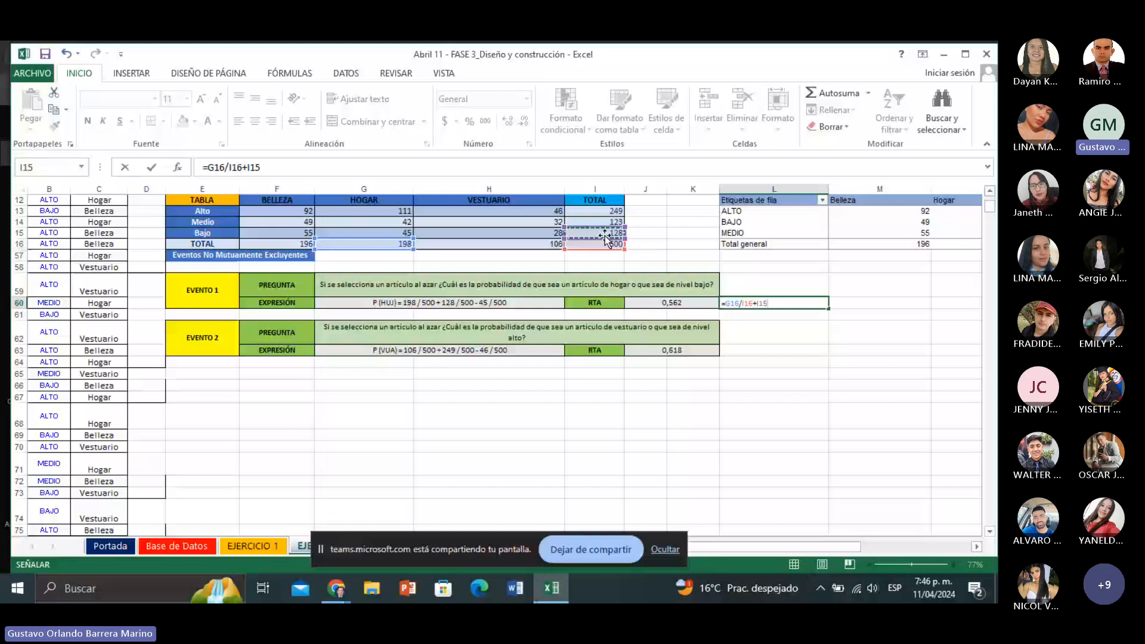
pyautogui.write('/')
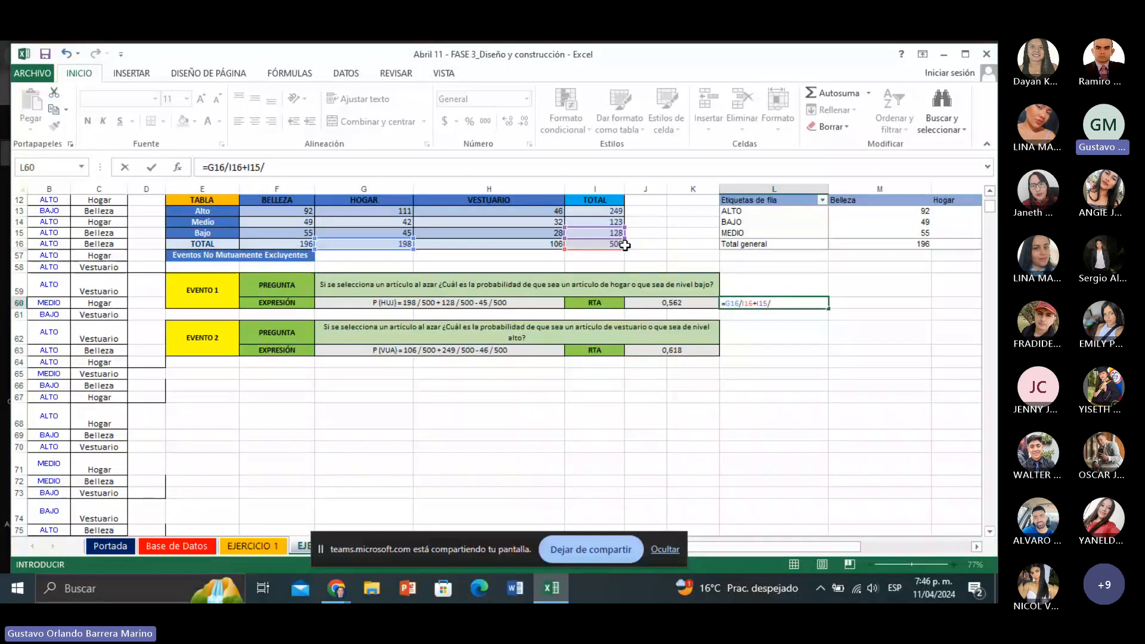
pyautogui.click(606, 244)
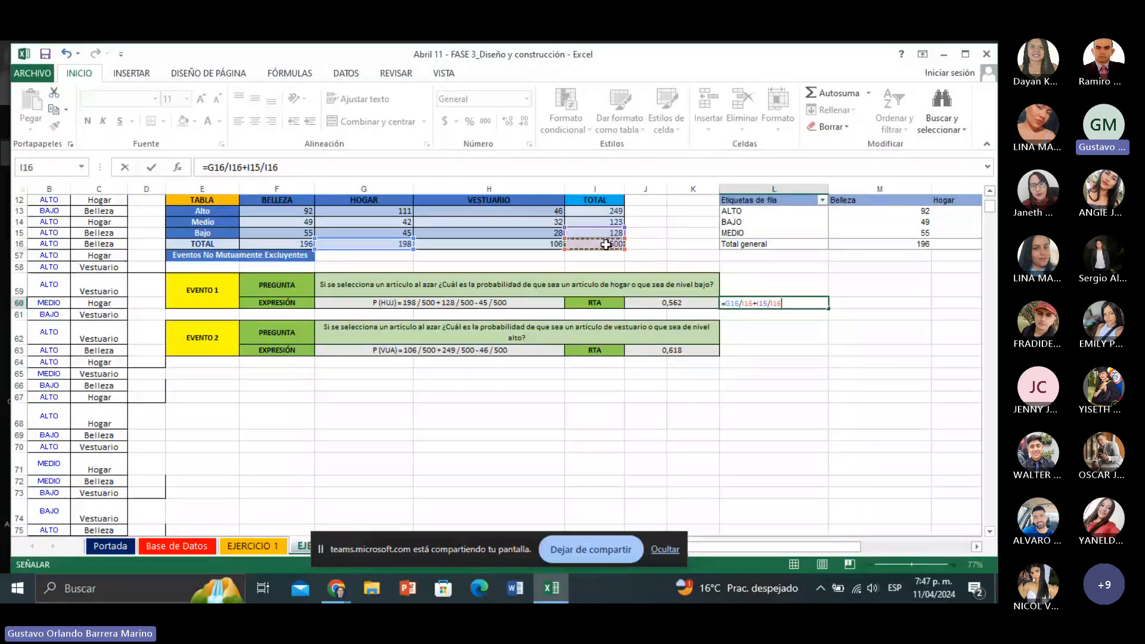
pyautogui.write('-')
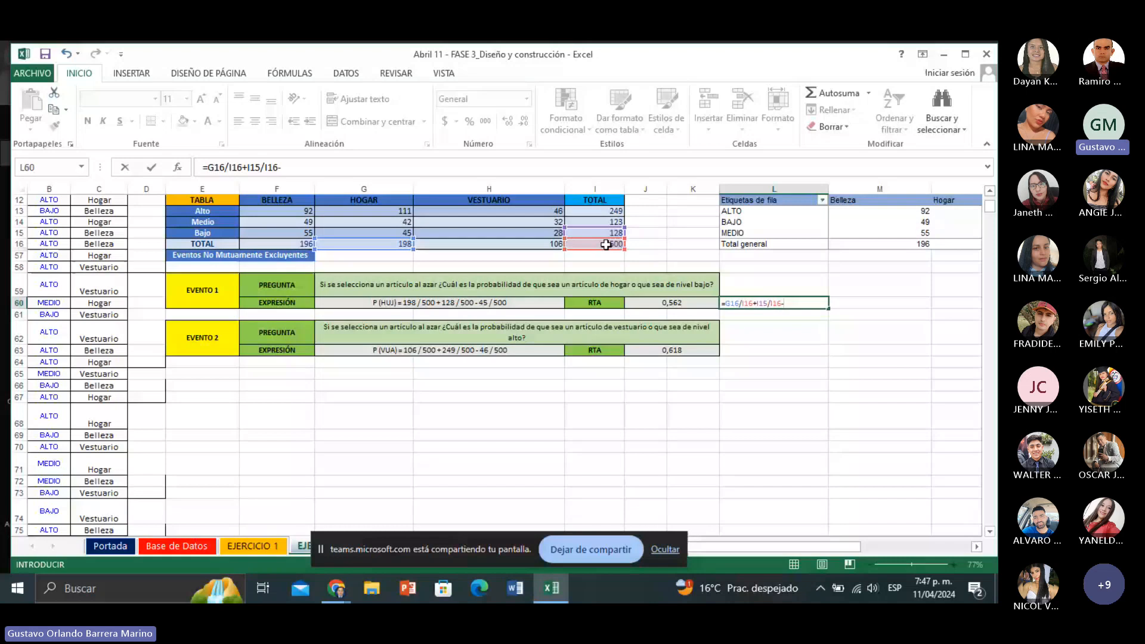
pyautogui.click(401, 233)
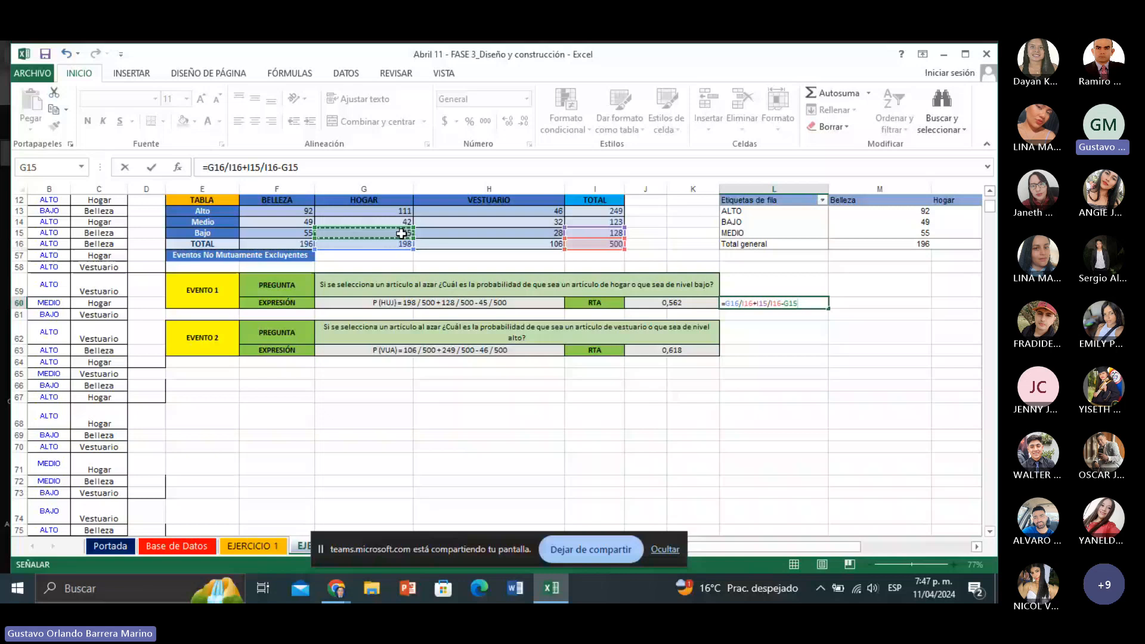
pyautogui.press('Return')
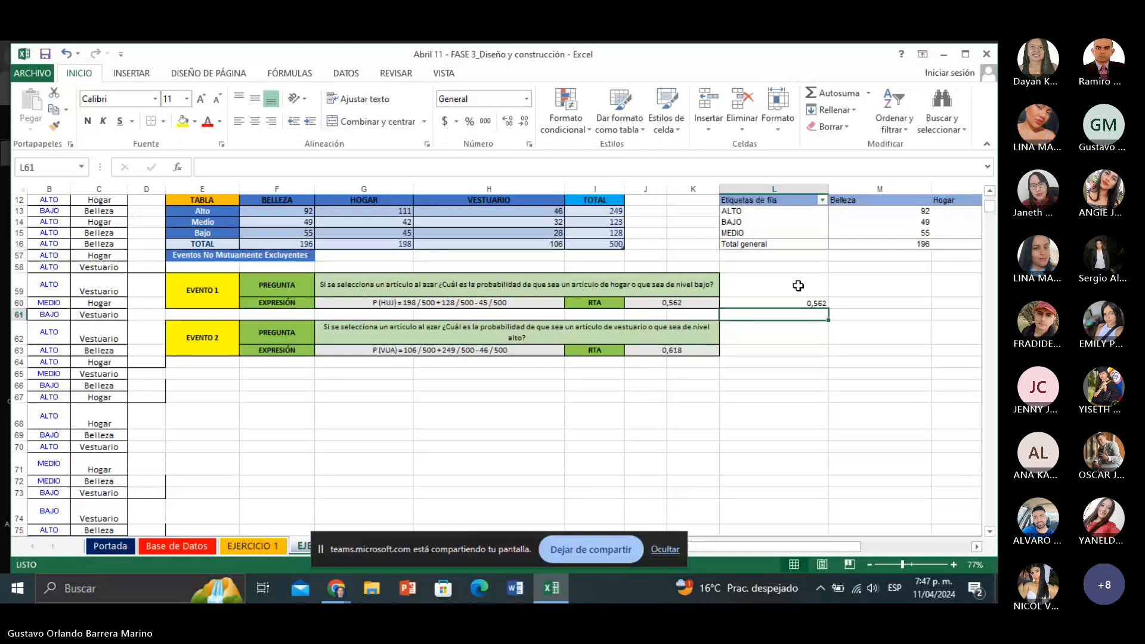
# Share the built-in display in the Teams meeting.
pyautogui.click(986, 55)
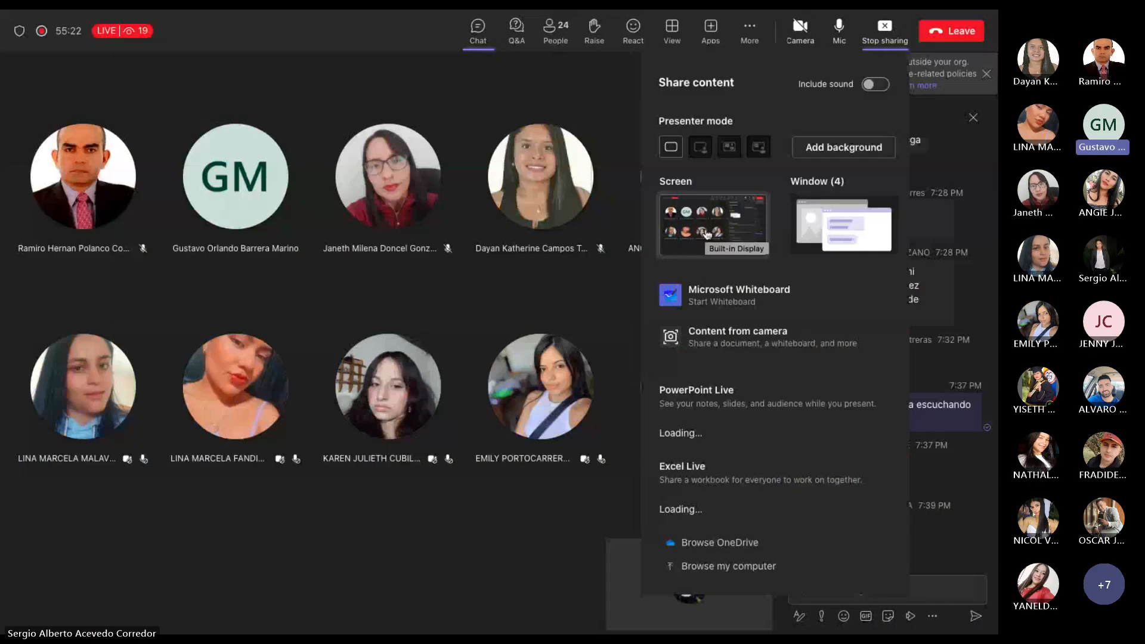
pyautogui.click(702, 233)
# Take Teams out of full screen and bring the Excel workbook ART- FASE 3_Diseño y construcción (1) (1) up in full screen.
pyautogui.moveTo(41, 12)
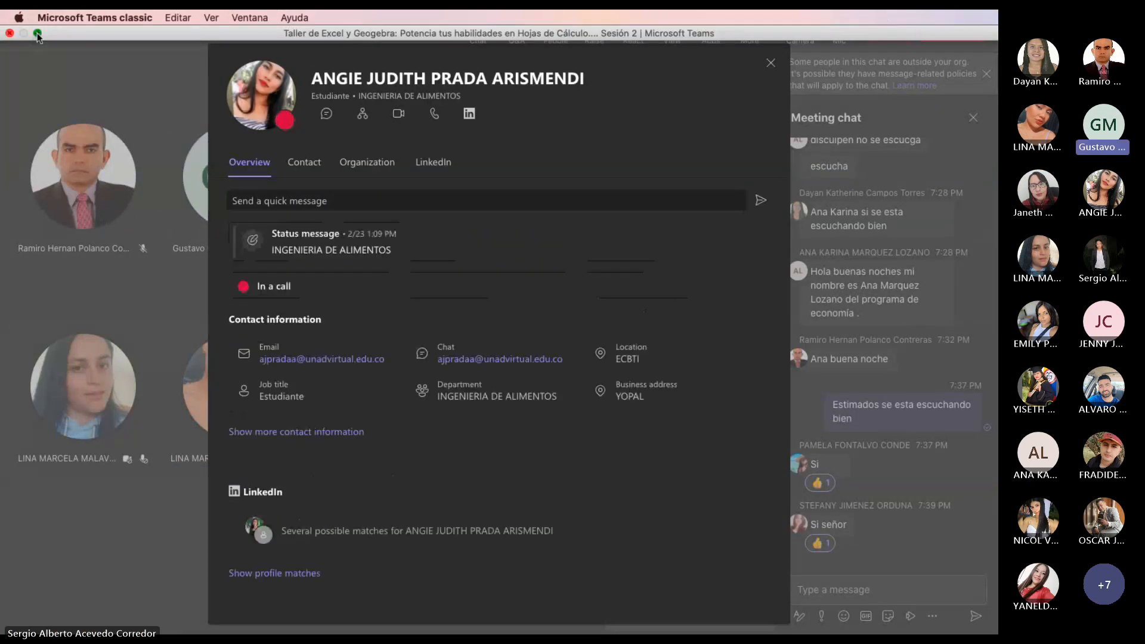
pyautogui.click(37, 33)
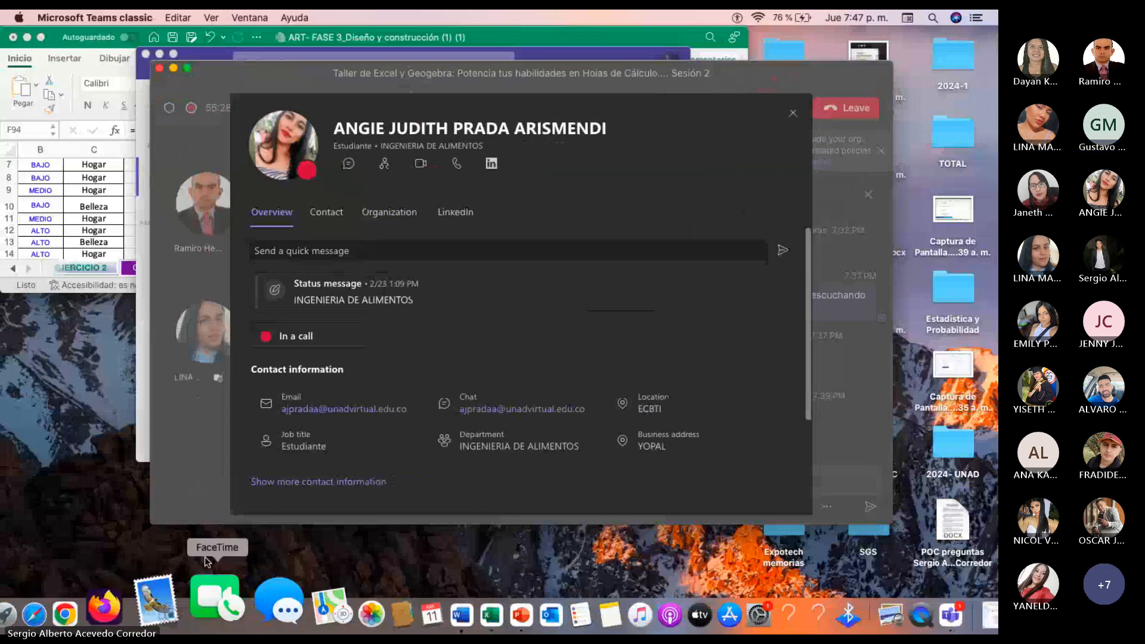
pyautogui.click(85, 486)
pyautogui.click(88, 291)
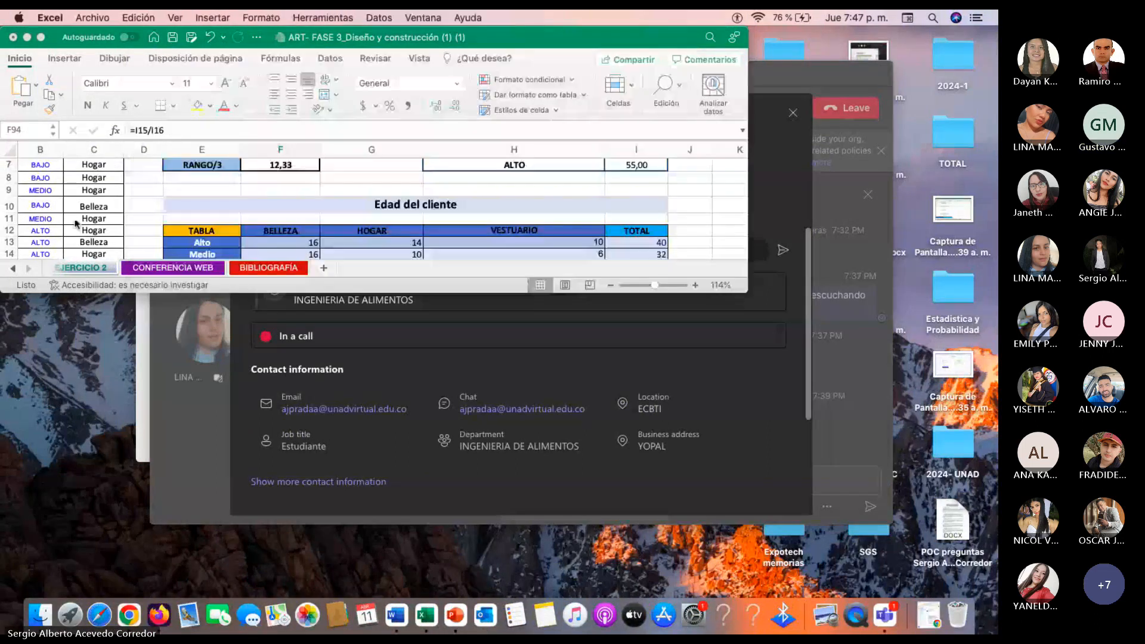
pyautogui.click(42, 38)
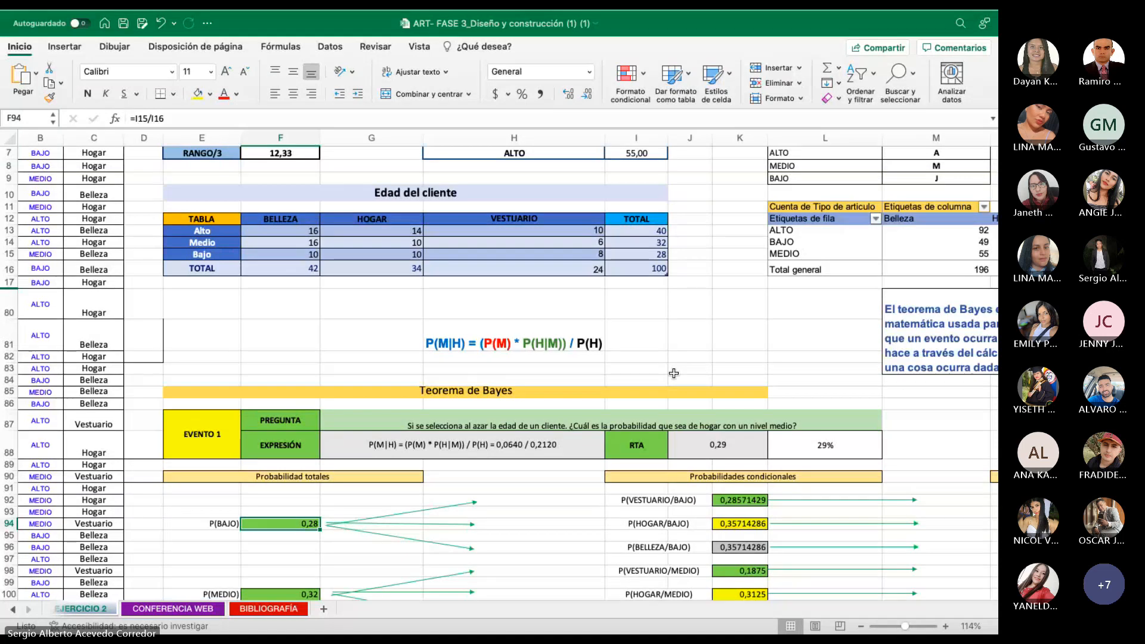
# Examine the Bayes formula in H81 alongside the total, conditional and joint probability headings in row 90.
pyautogui.scroll(-3, 674, 373)
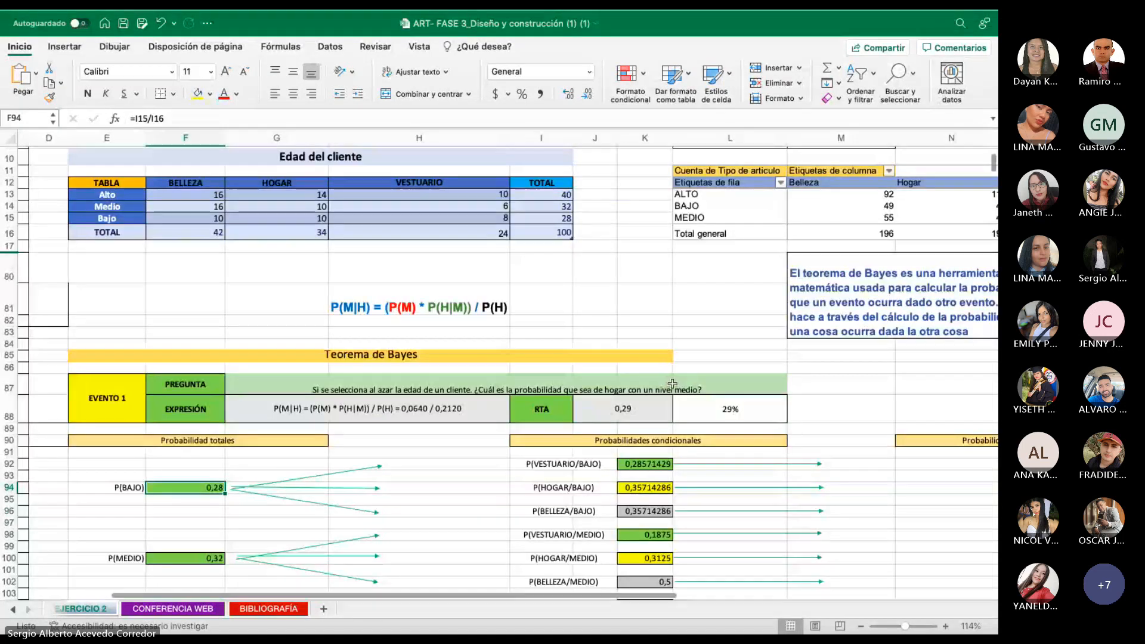
pyautogui.hscroll(2, 672, 384)
pyautogui.scroll(-2, 672, 383)
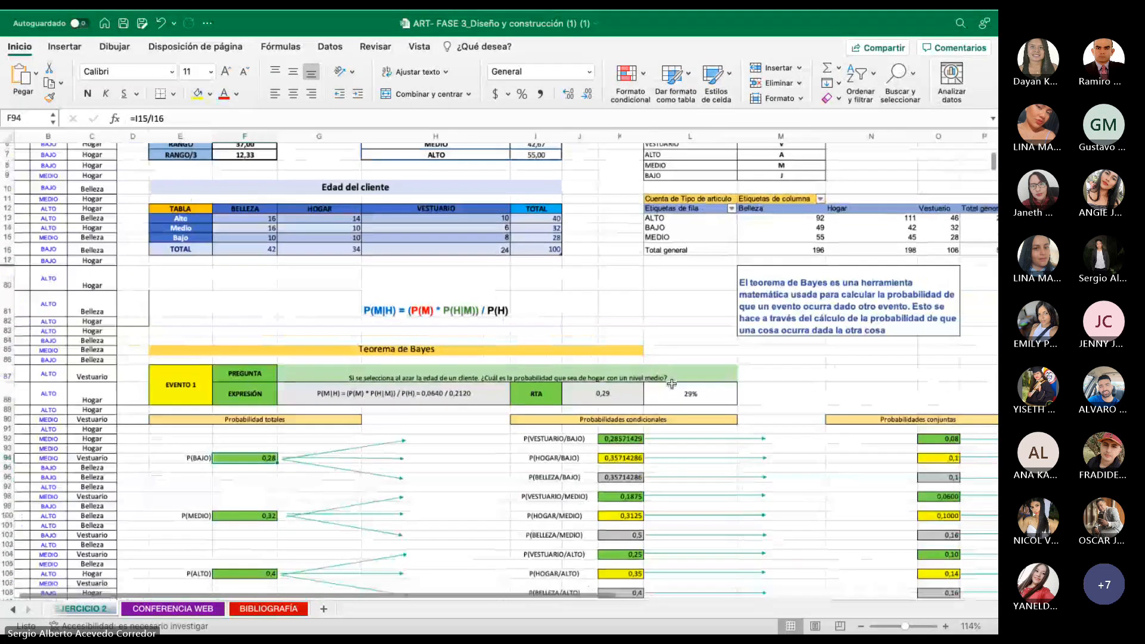
pyautogui.scroll(-3, 672, 383)
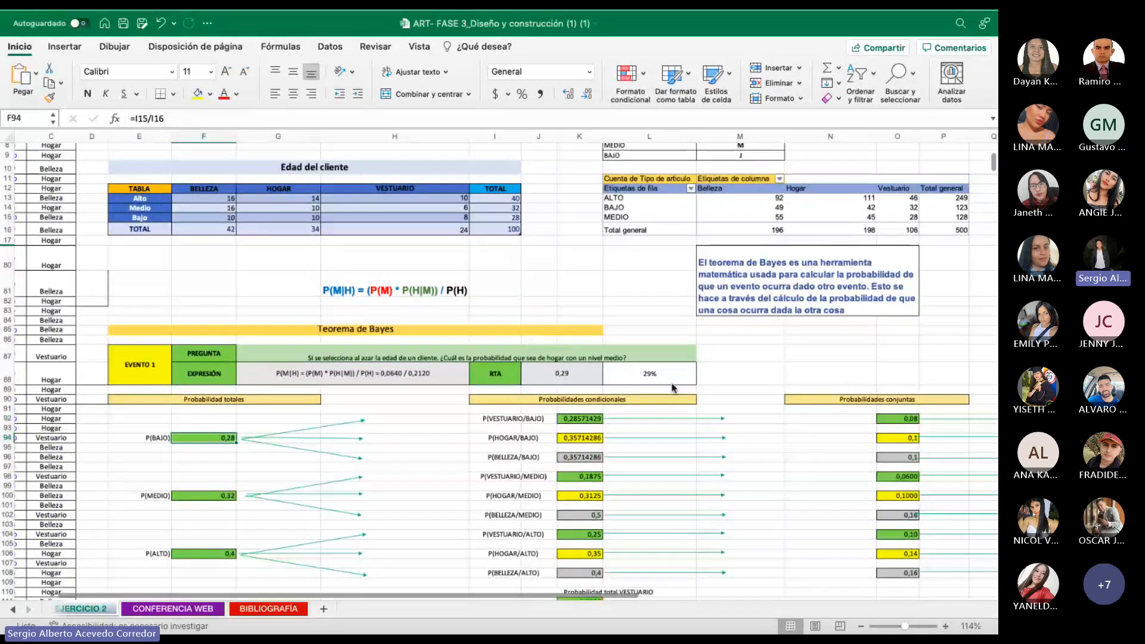
pyautogui.scroll(-1, 672, 388)
pyautogui.hscroll(1, 673, 387)
pyautogui.scroll(-1, 672, 387)
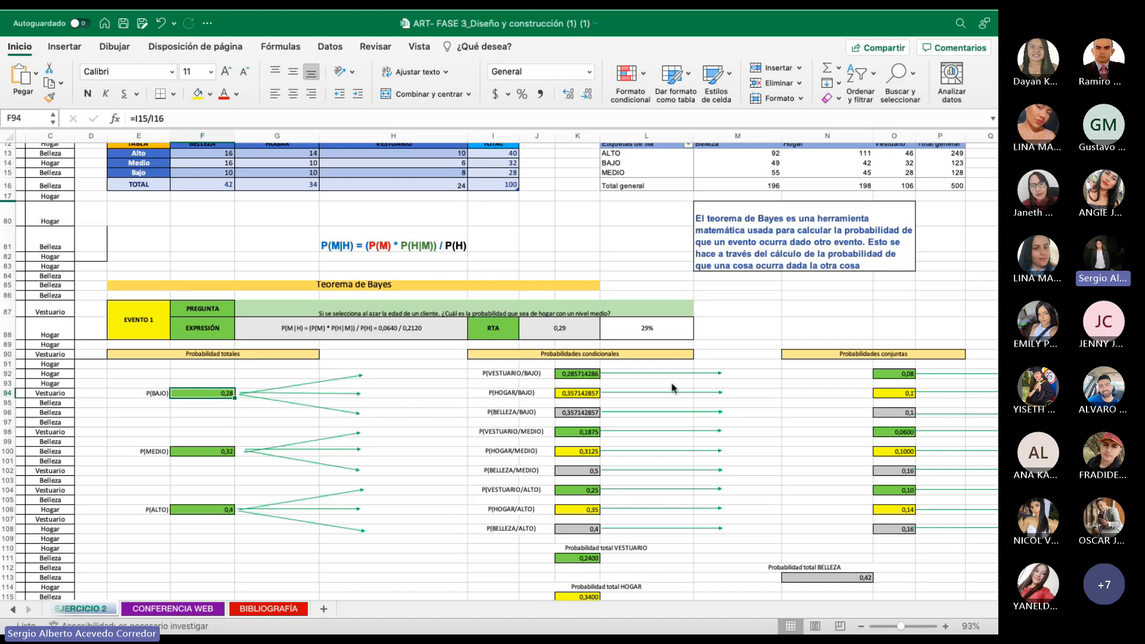
pyautogui.click(376, 235)
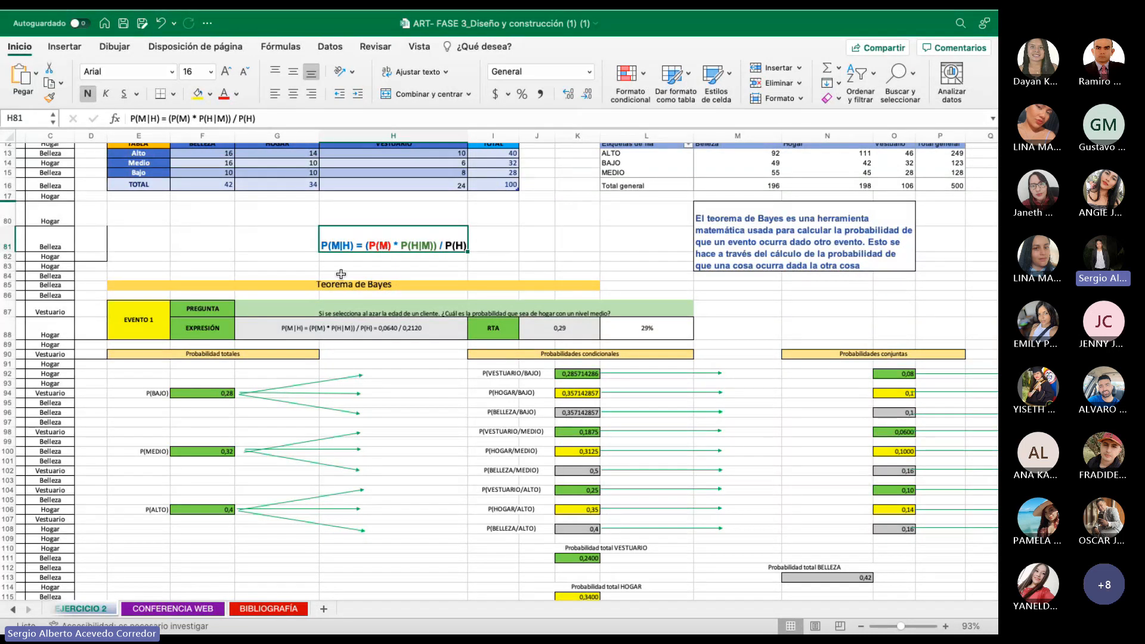
pyautogui.click(258, 354)
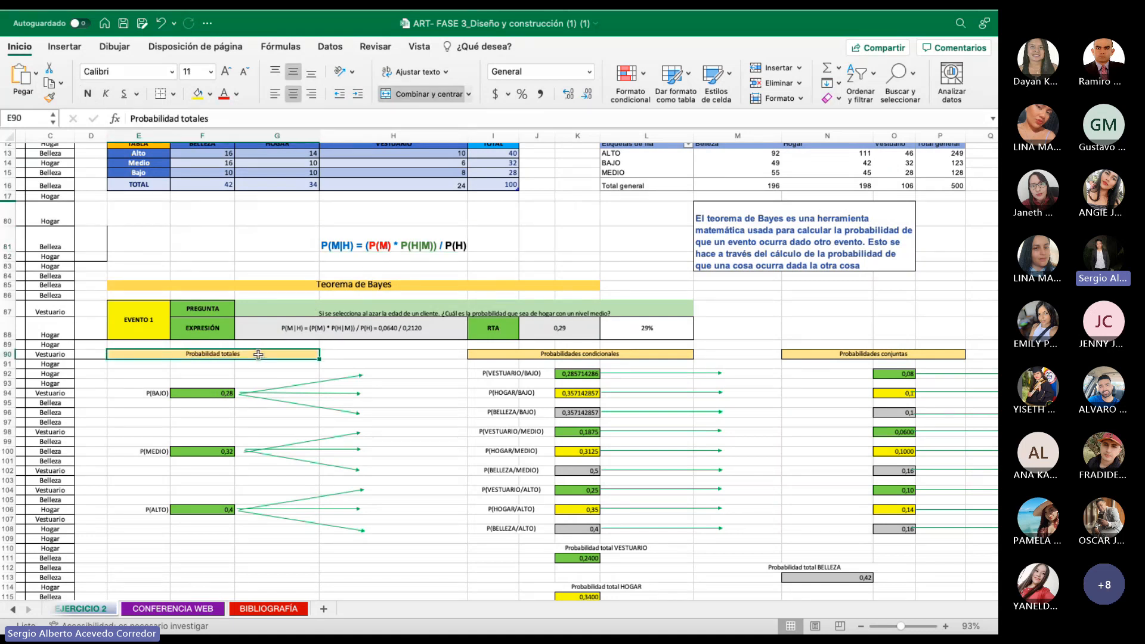
pyautogui.click(418, 246)
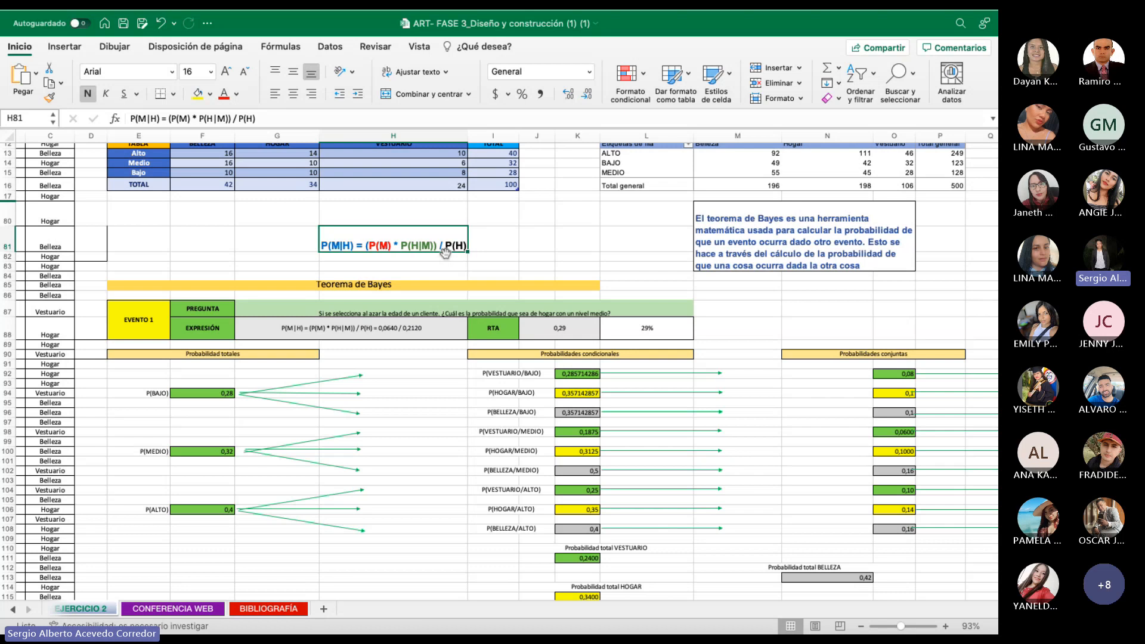
pyautogui.click(553, 355)
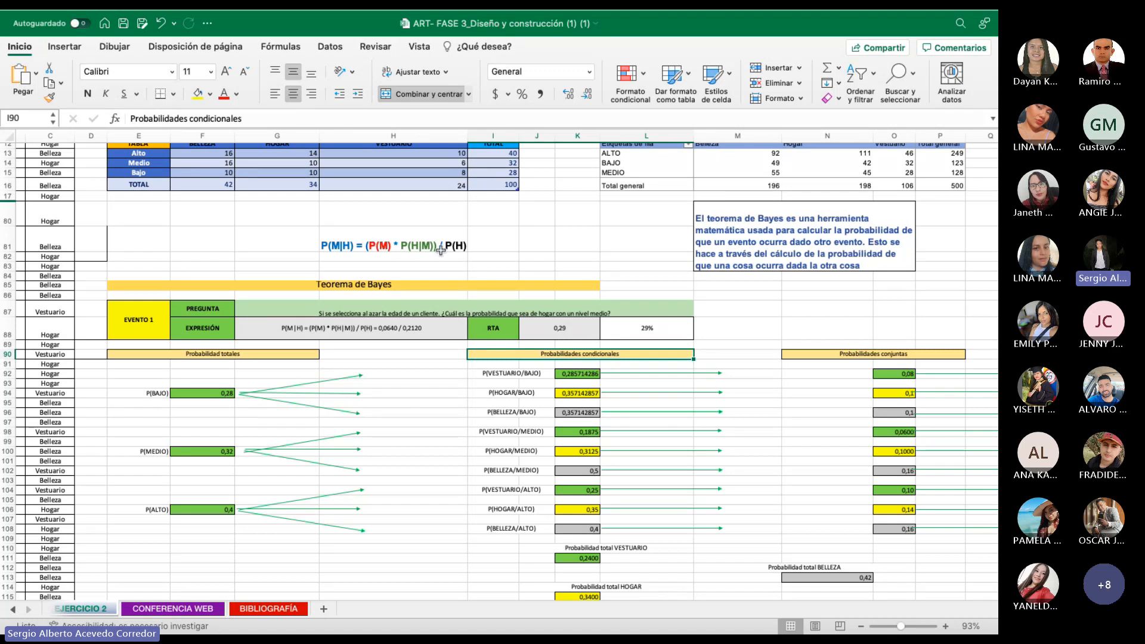
pyautogui.click(847, 351)
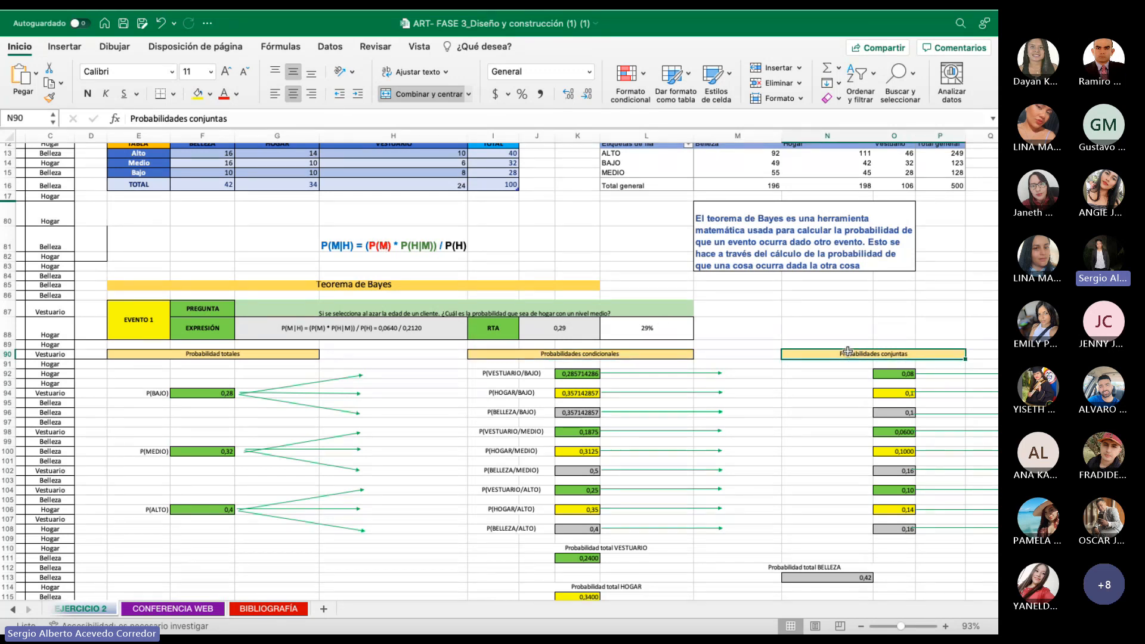
pyautogui.click(461, 245)
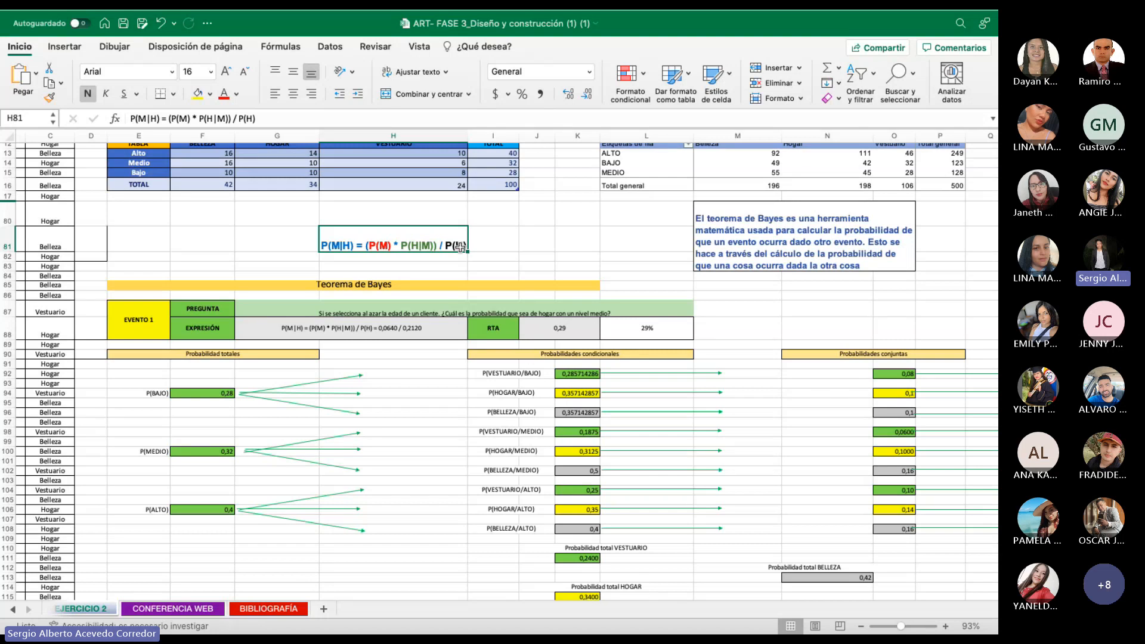
# Review the Evento 1 question and expression in rows 87 and 88 against the Bayes formula in H81.
pyautogui.click(453, 313)
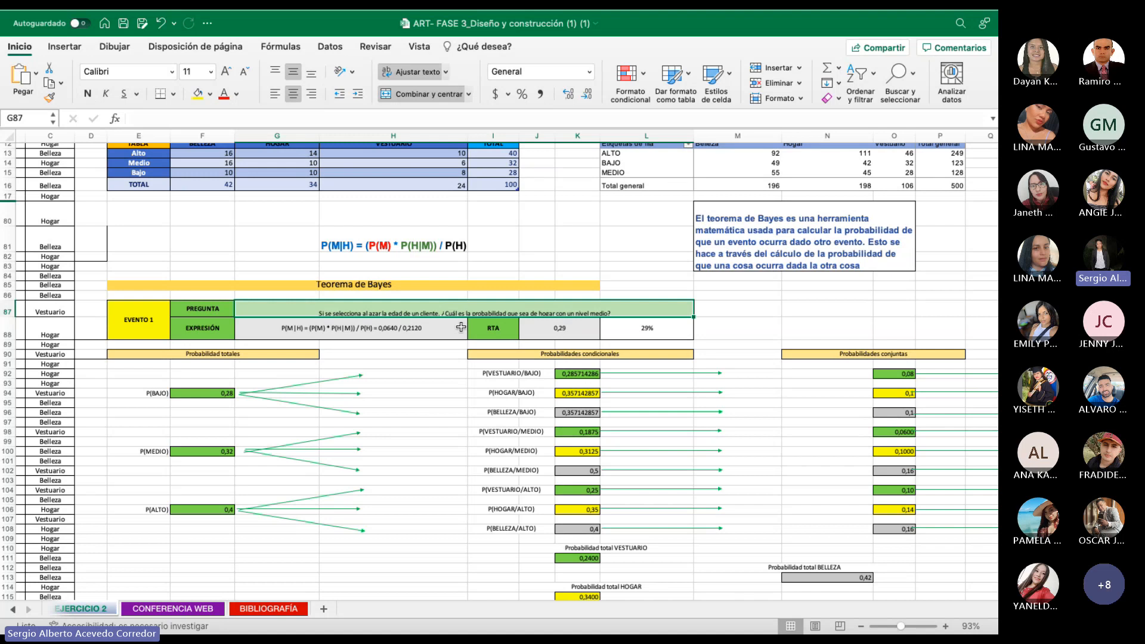
pyautogui.click(447, 328)
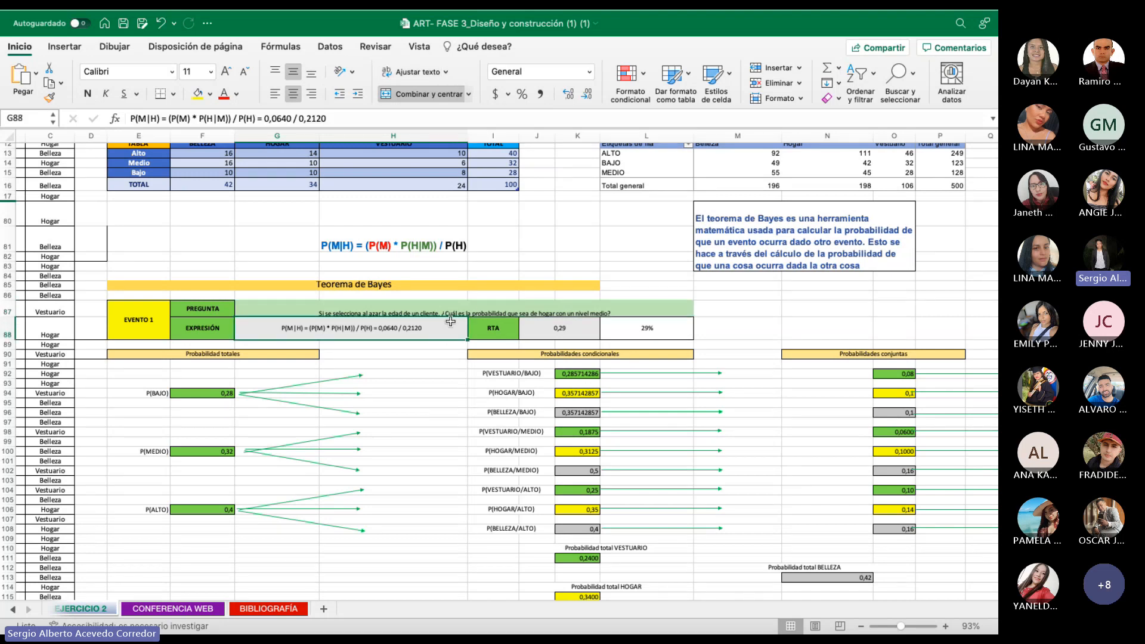
pyautogui.click(304, 309)
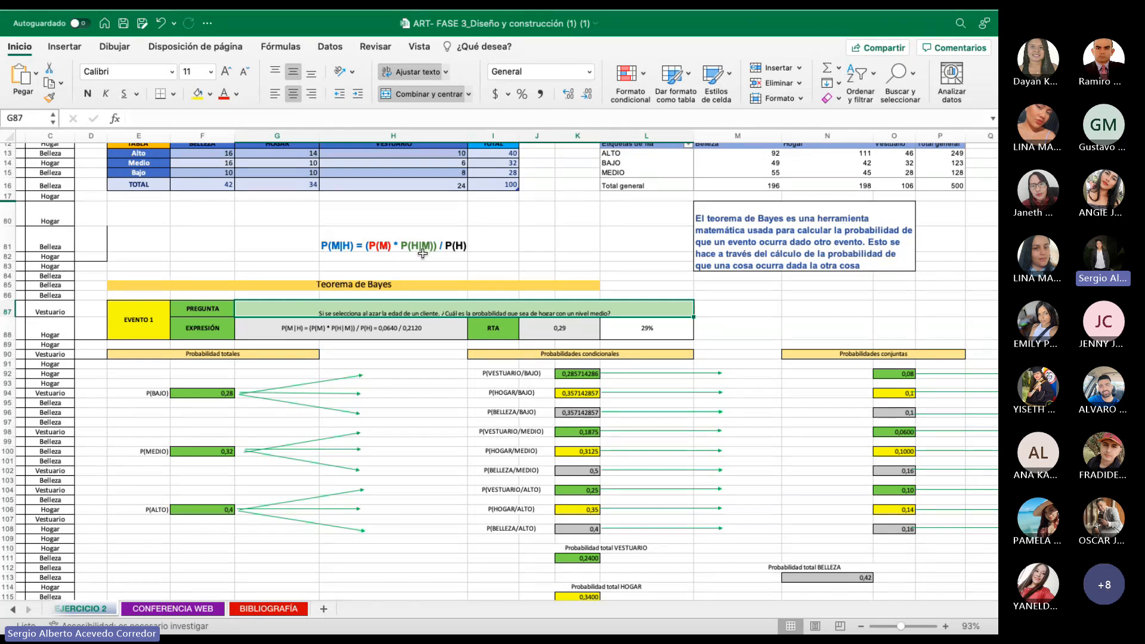
pyautogui.click(367, 237)
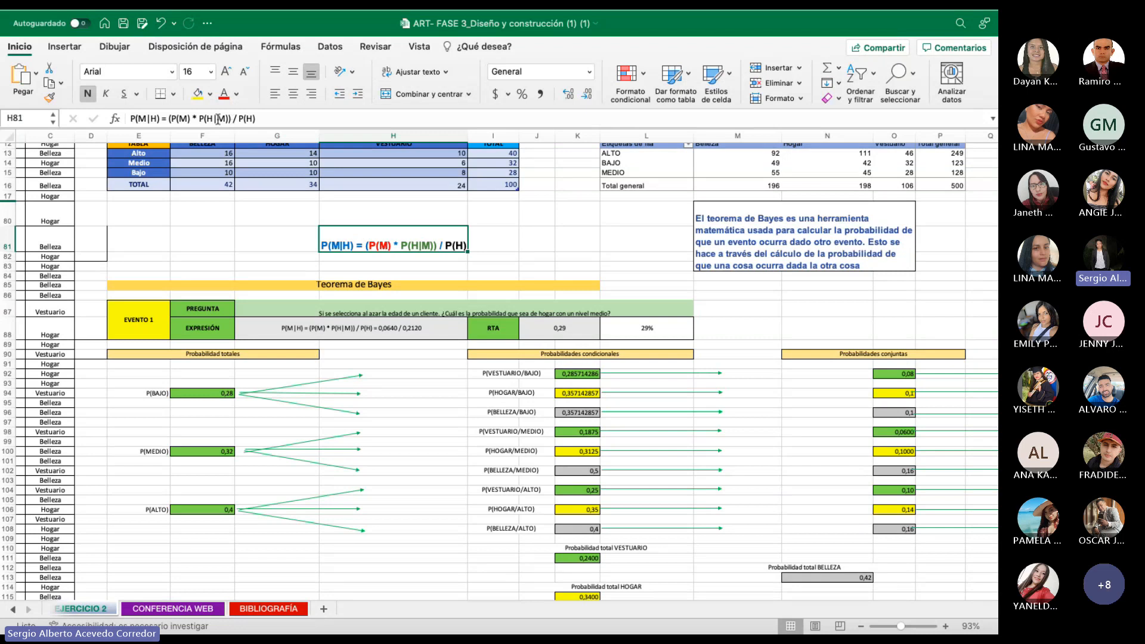
# Highlight the numerator (P(M) * P(H|M)) in the H81 Bayes formula and review it against the Evento 1 question.
pyautogui.moveTo(230, 118); pyautogui.dragTo(168, 118)
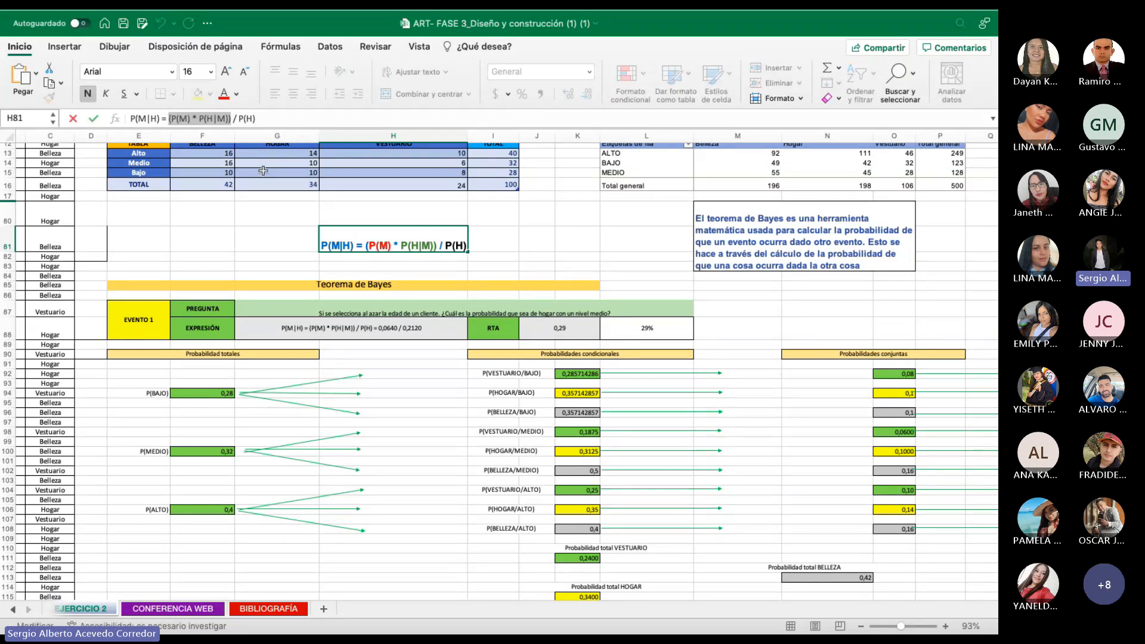
pyautogui.click(458, 244)
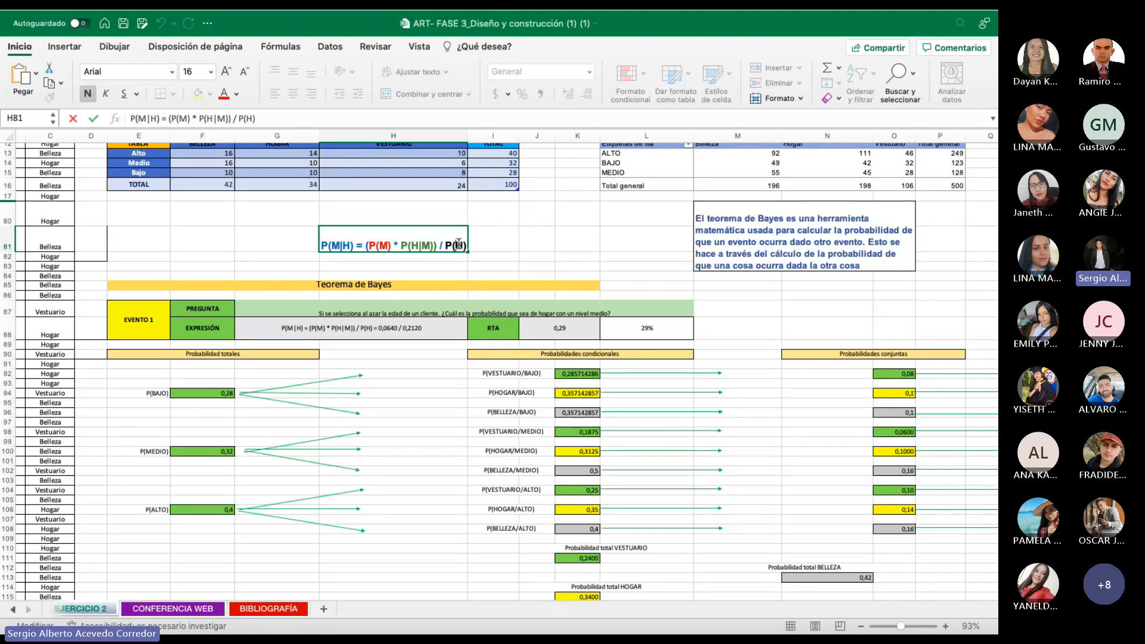
pyautogui.click(536, 310)
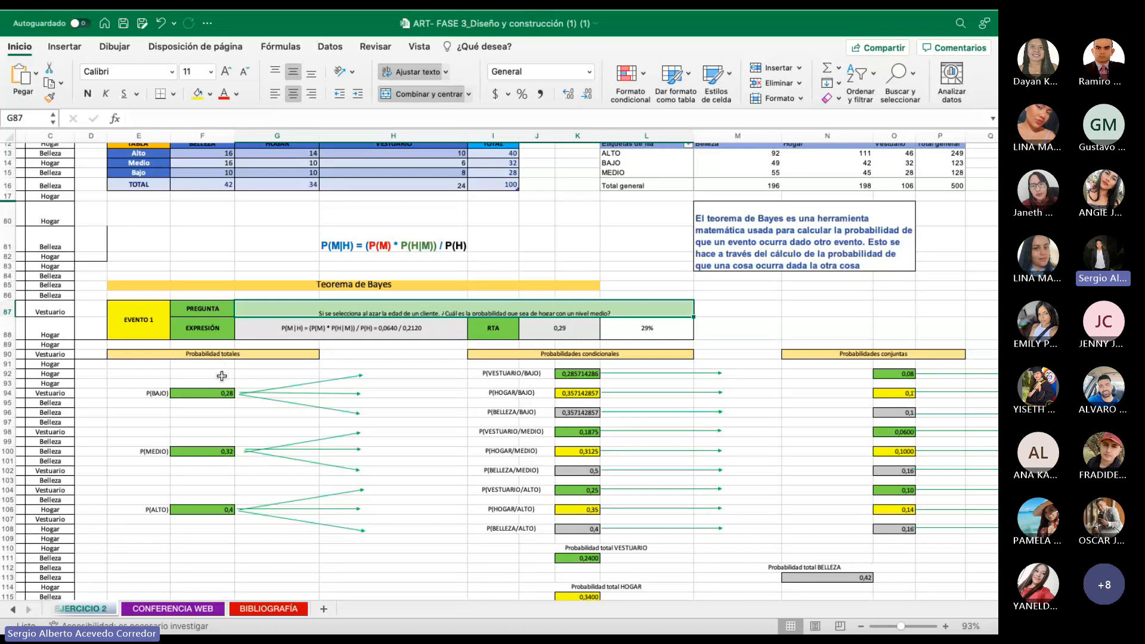
# Point out the P(BAJO), P(MEDIO) and P(ALTO) labels in column E and their Probabilidad totales heading.
pyautogui.click(159, 393)
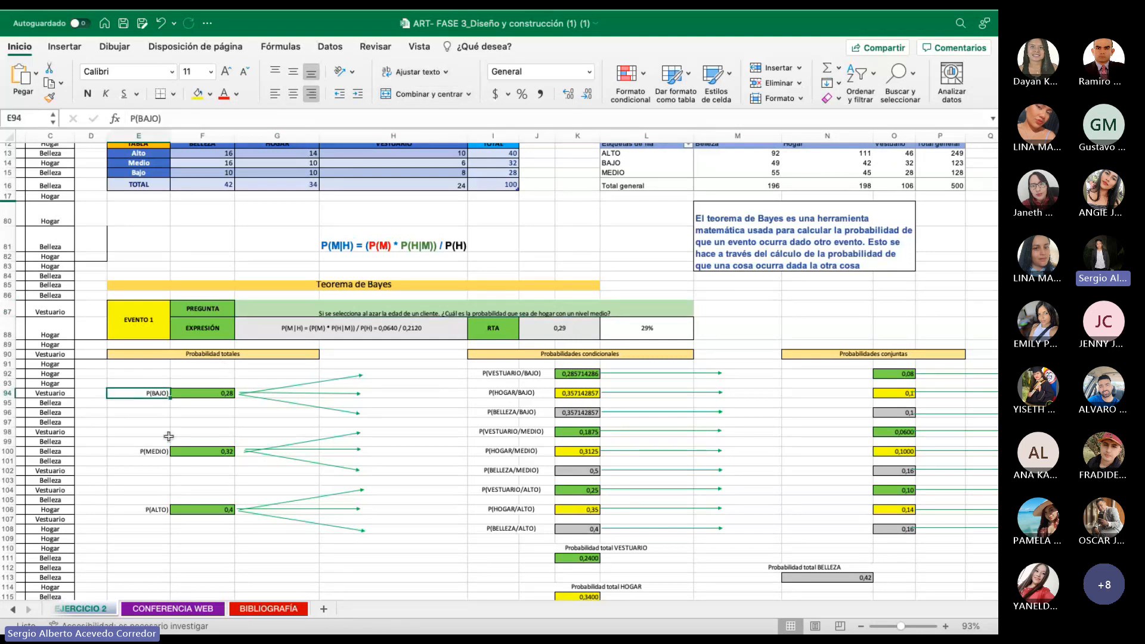
pyautogui.click(158, 451)
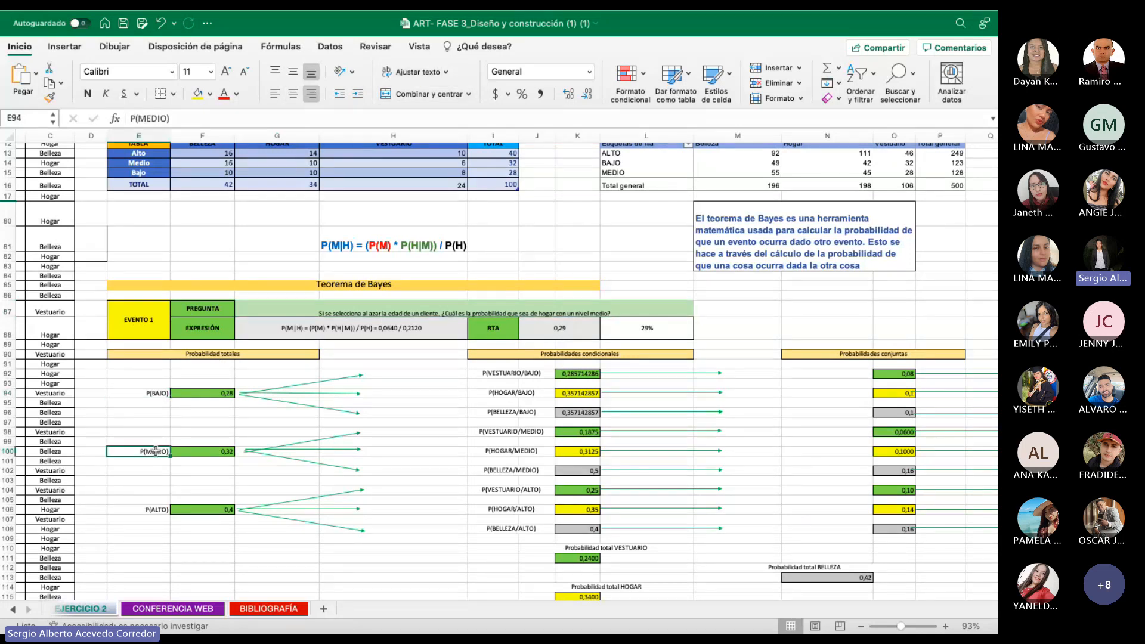
pyautogui.click(157, 509)
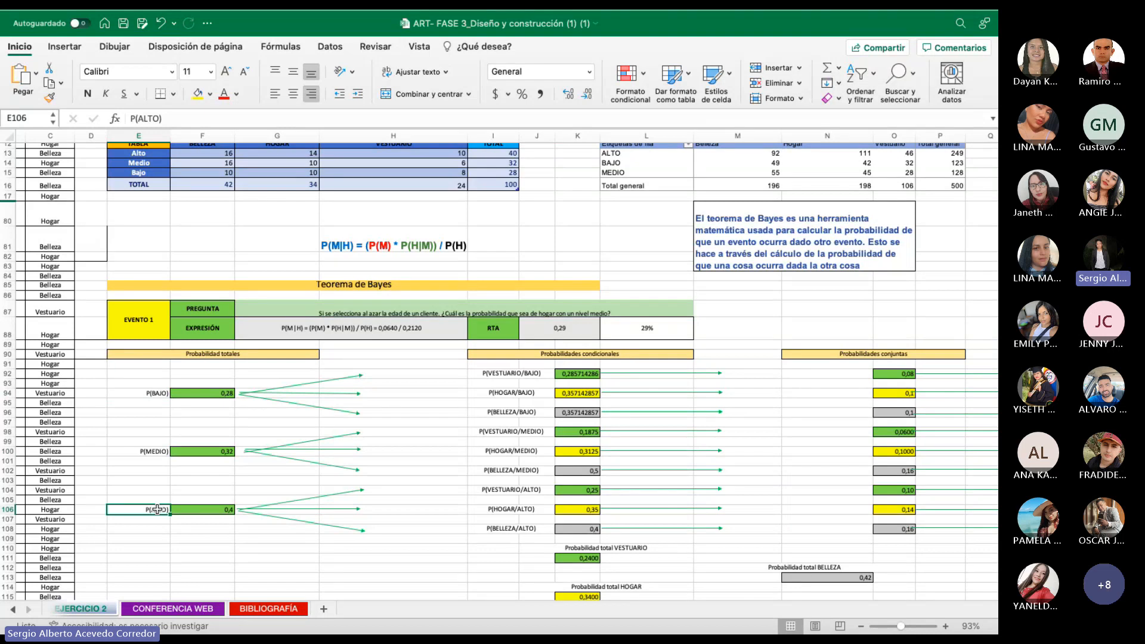
pyautogui.click(180, 354)
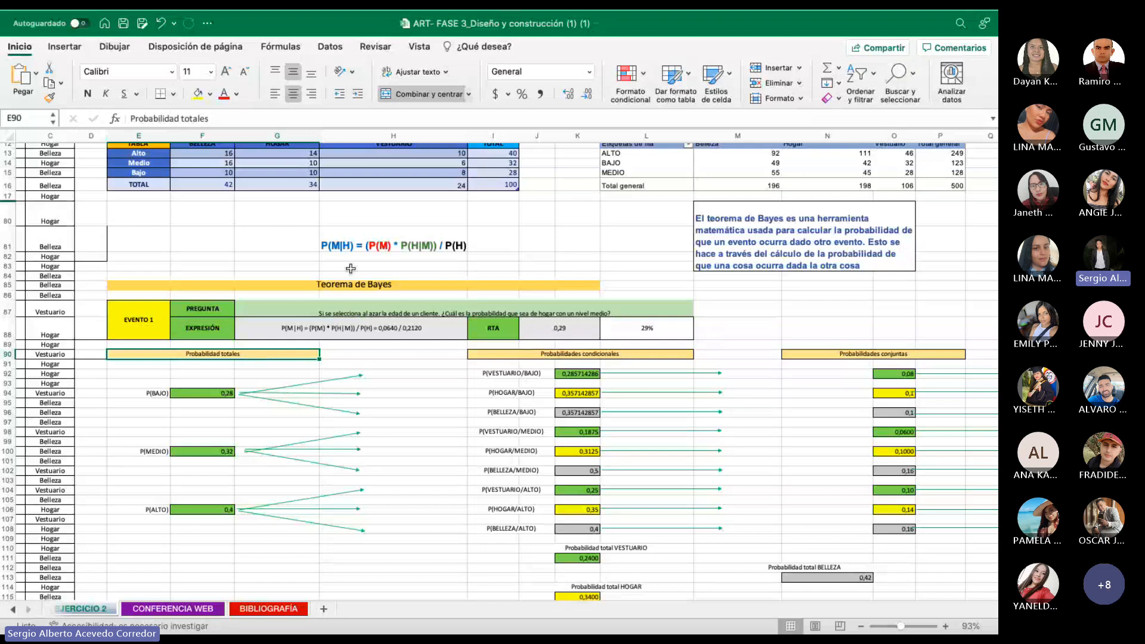
# Highlight the P(M) term inside the Bayes formula in H81.
pyautogui.click(380, 245)
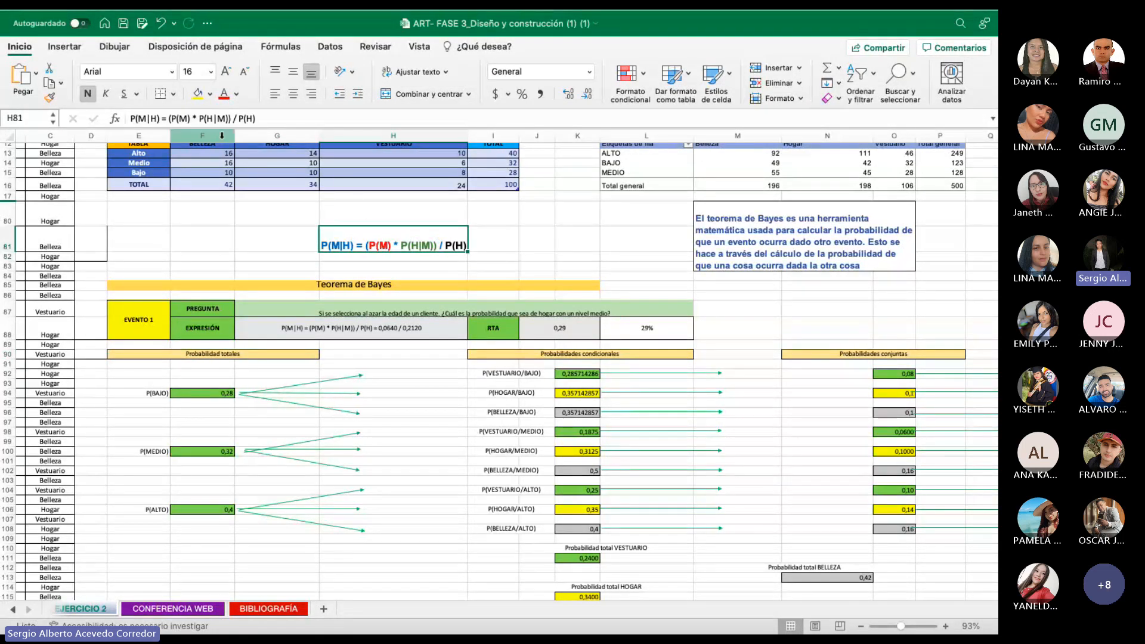
pyautogui.doubleClick(392, 246)
pyautogui.moveTo(391, 246); pyautogui.dragTo(369, 244)
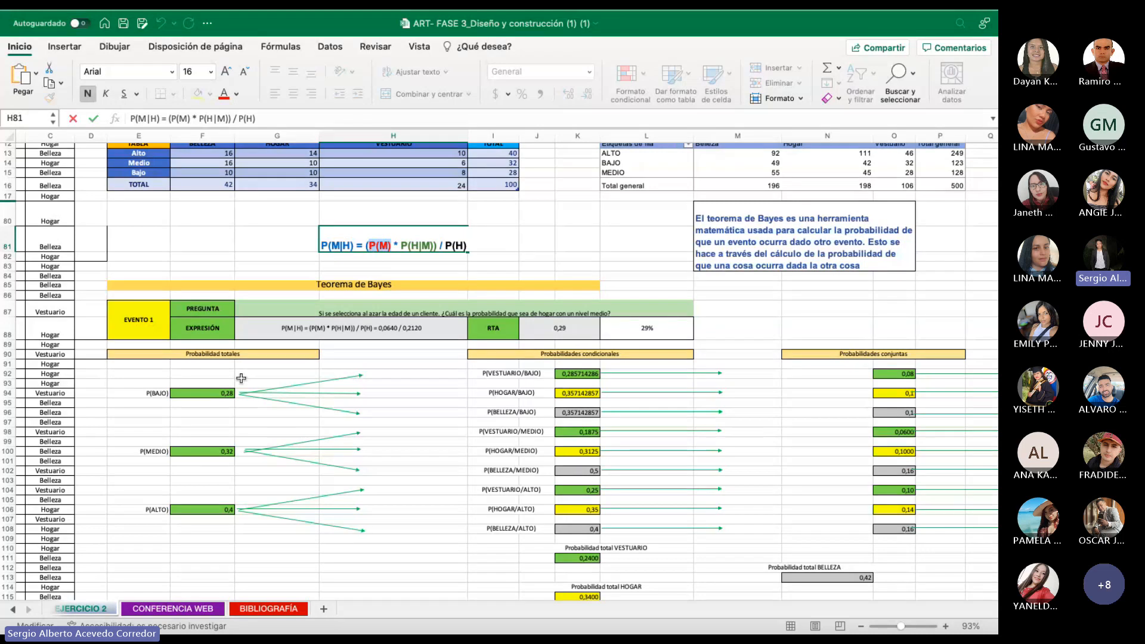
# Inspect the P(BAJO) formula in F94 and the Edad del cliente table cells it references, leaving it unedited.
pyautogui.click(219, 393)
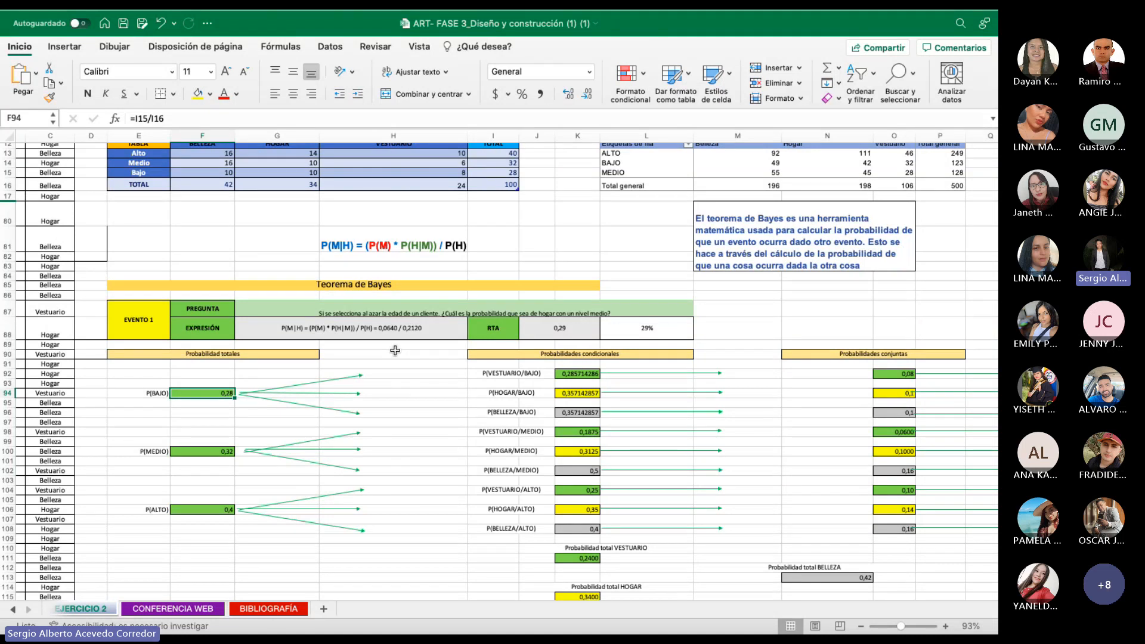
pyautogui.scroll(3, 395, 350)
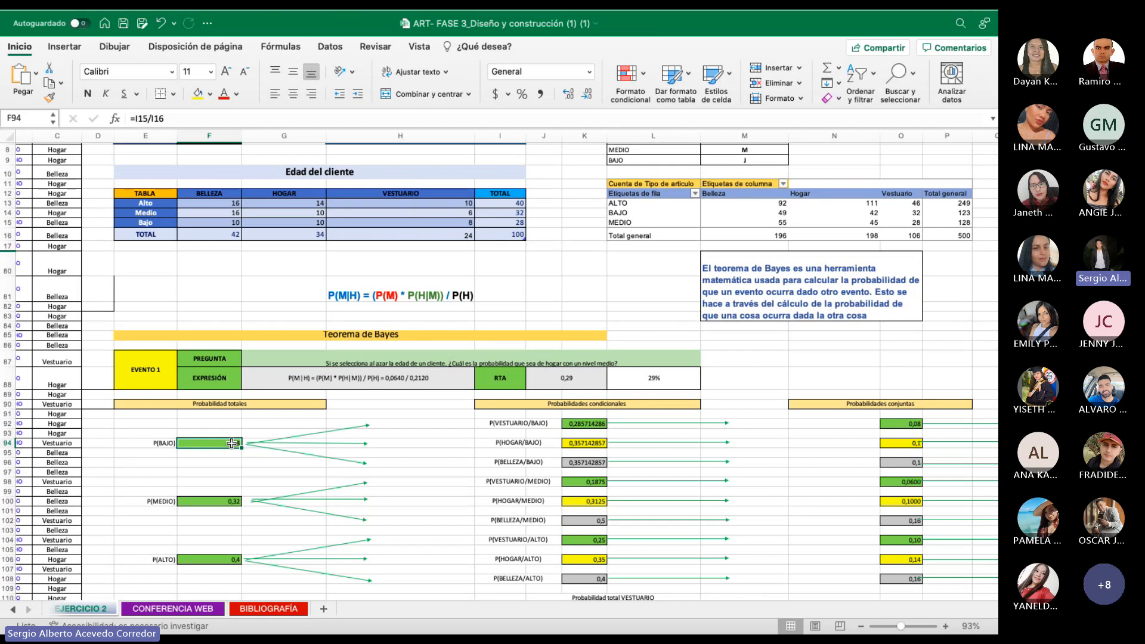
pyautogui.moveTo(178, 118); pyautogui.dragTo(127, 119)
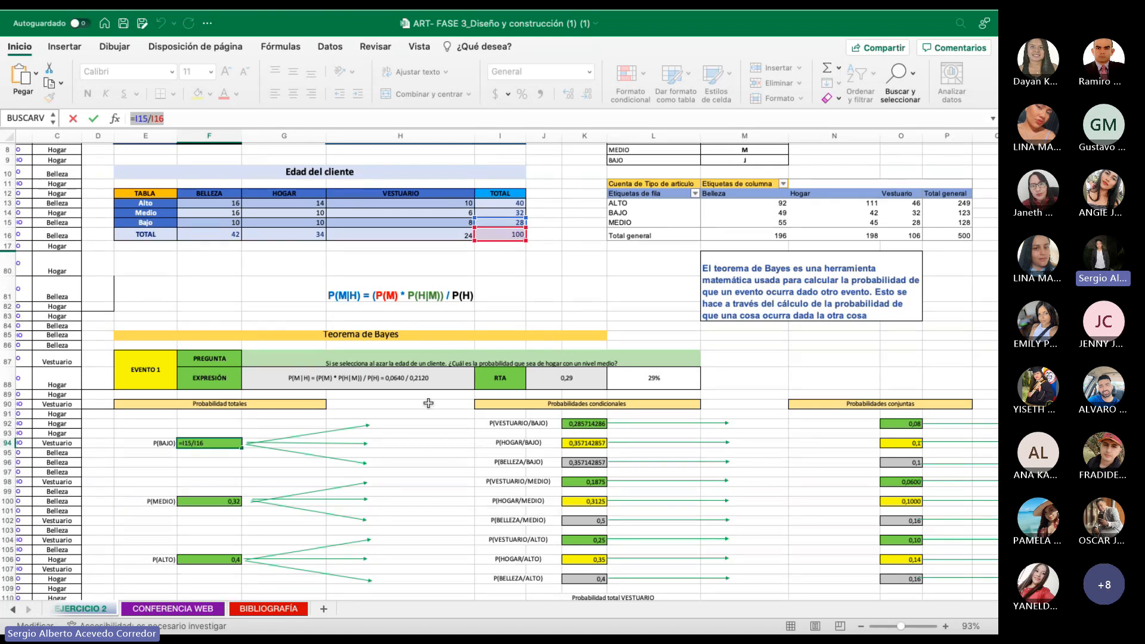
pyautogui.press('Escape')
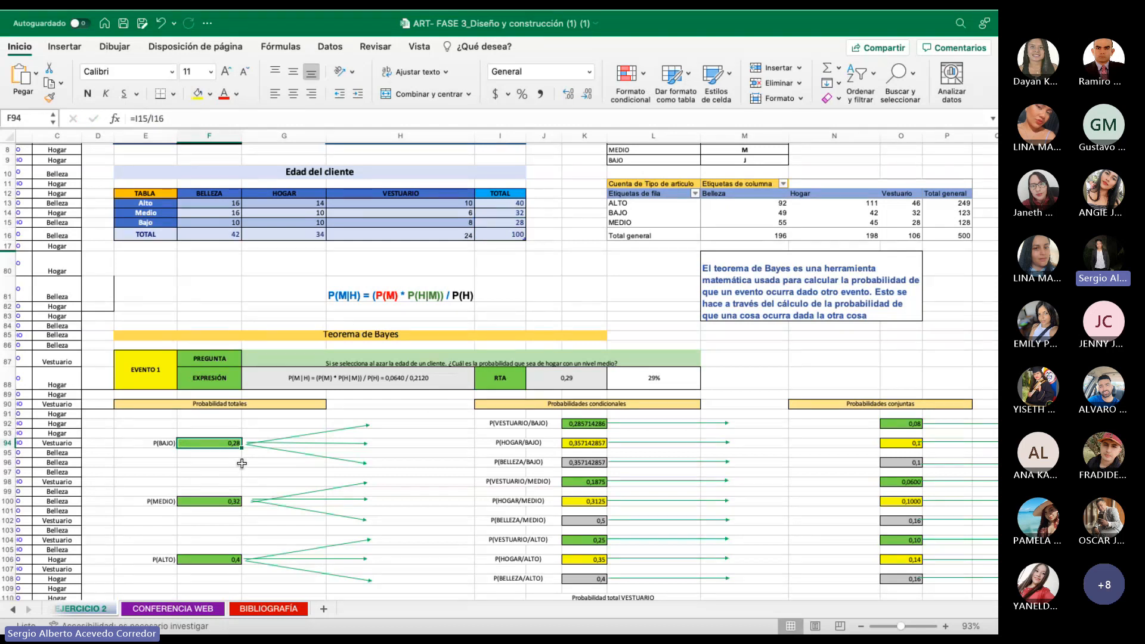
# Inspect the P(MEDIO) formula in F100 and the P(ALTO) formula in F106 against the table's TOTAL column.
pyautogui.click(205, 504)
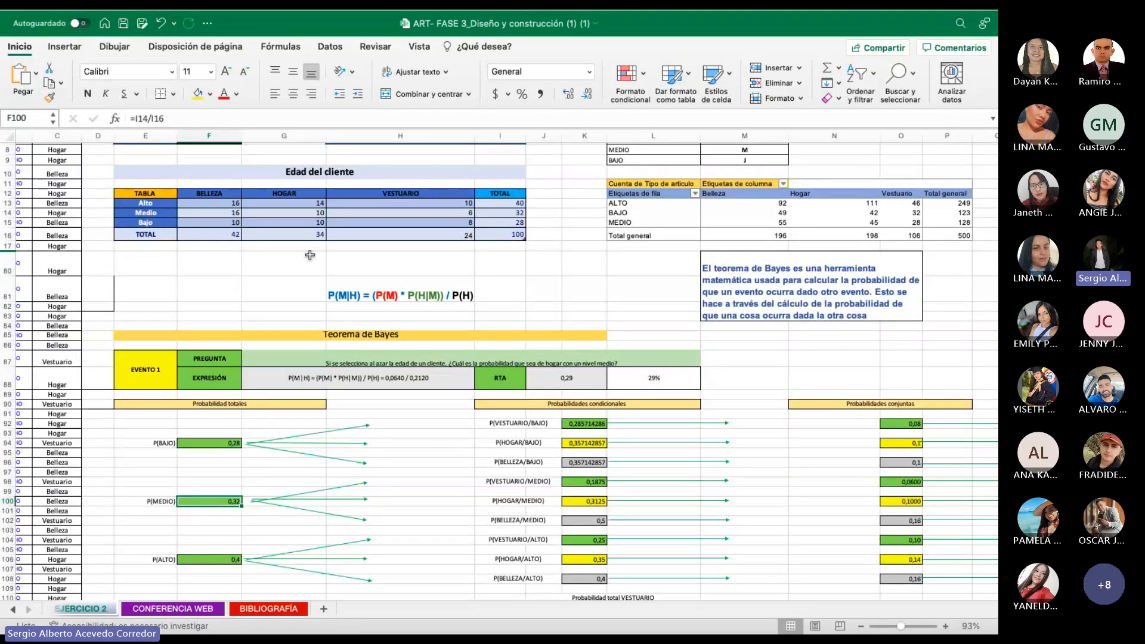
pyautogui.moveTo(212, 118); pyautogui.dragTo(123, 121)
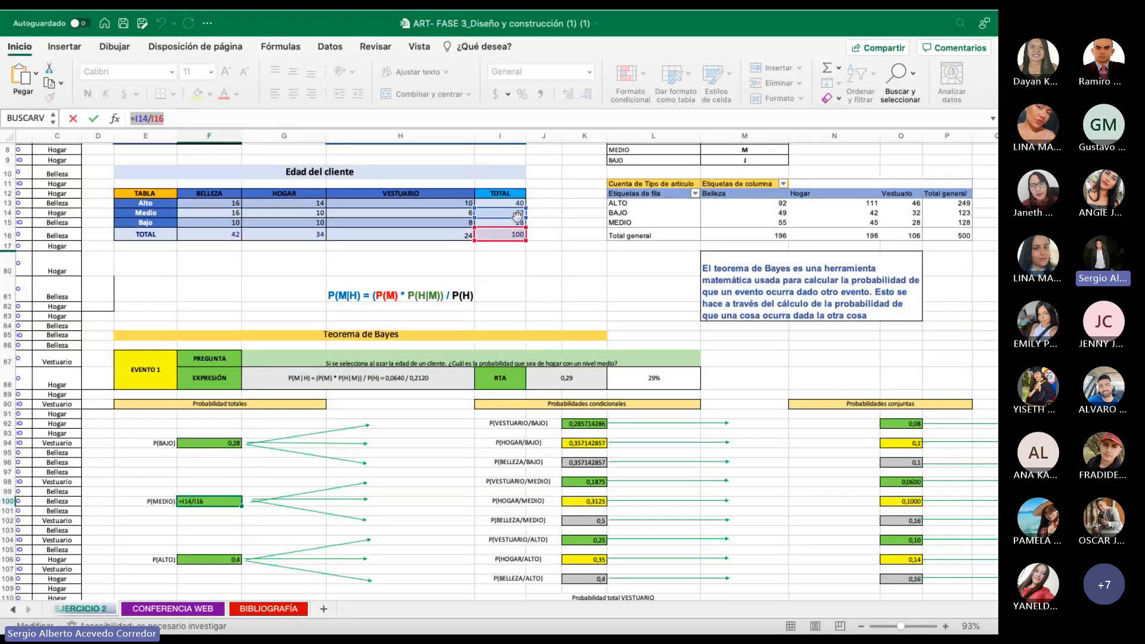
pyautogui.hotkey('ctrl', 'Return')
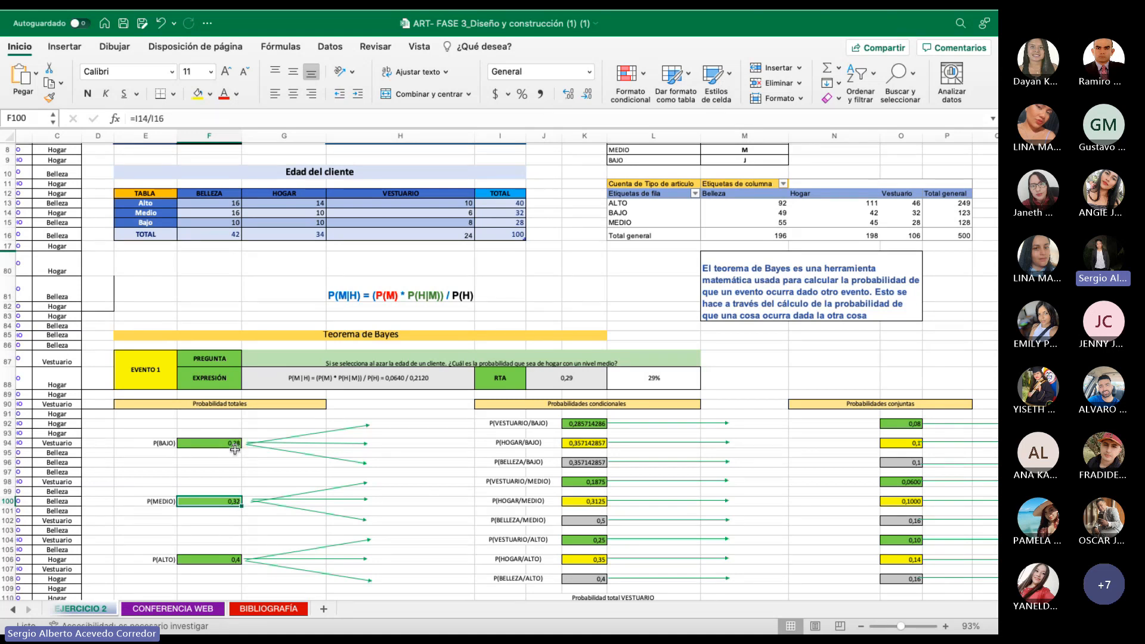
pyautogui.click(220, 560)
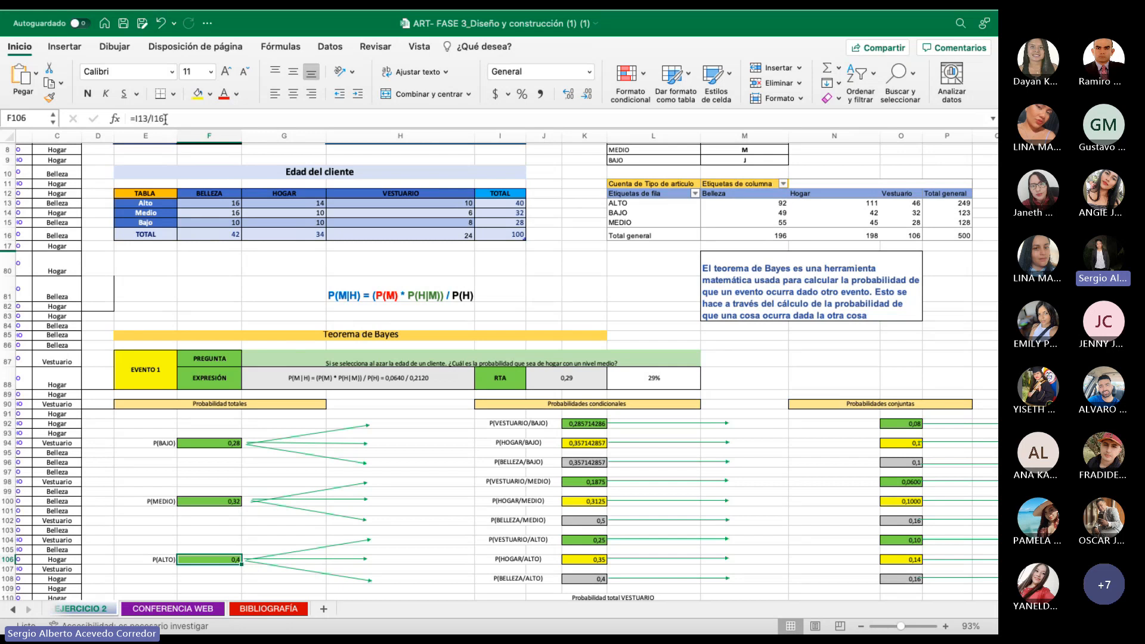
pyautogui.moveTo(165, 118); pyautogui.dragTo(135, 119)
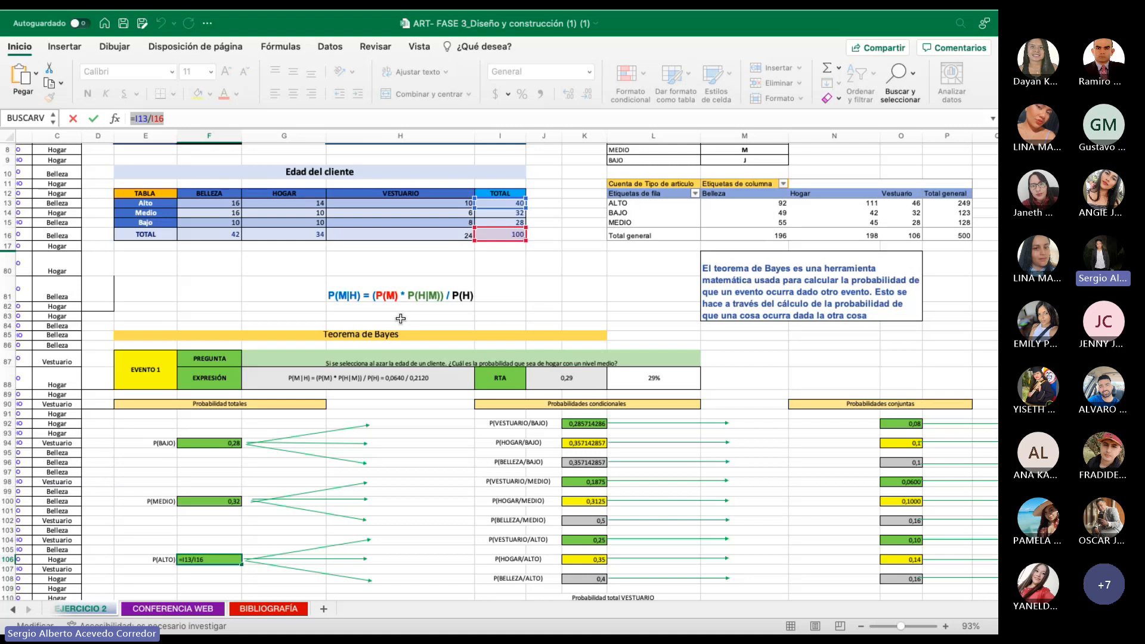
pyautogui.press('Return')
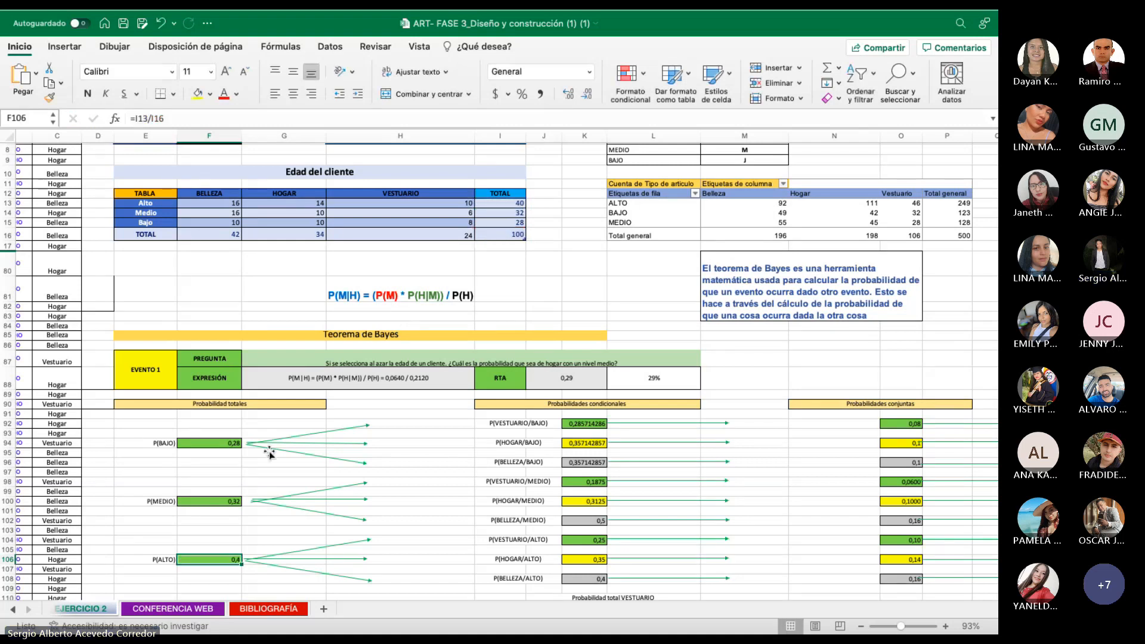
# Try the percentage format on the total probabilities in F92:F108 and undo it.
pyautogui.scroll(-3, 287, 535)
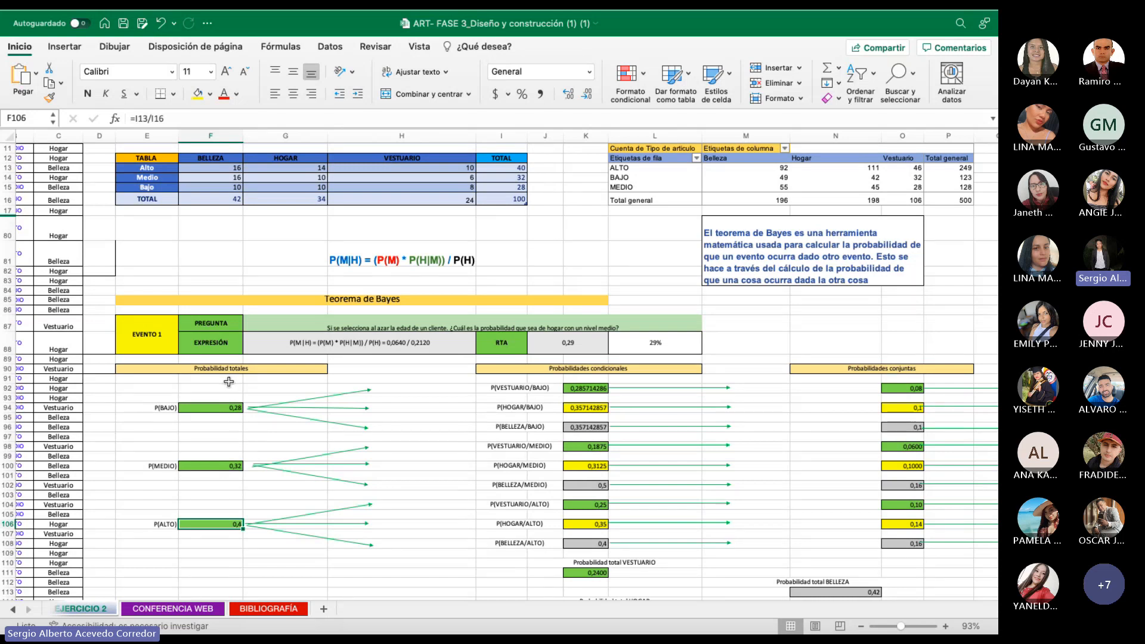
pyautogui.moveTo(227, 385); pyautogui.dragTo(216, 547)
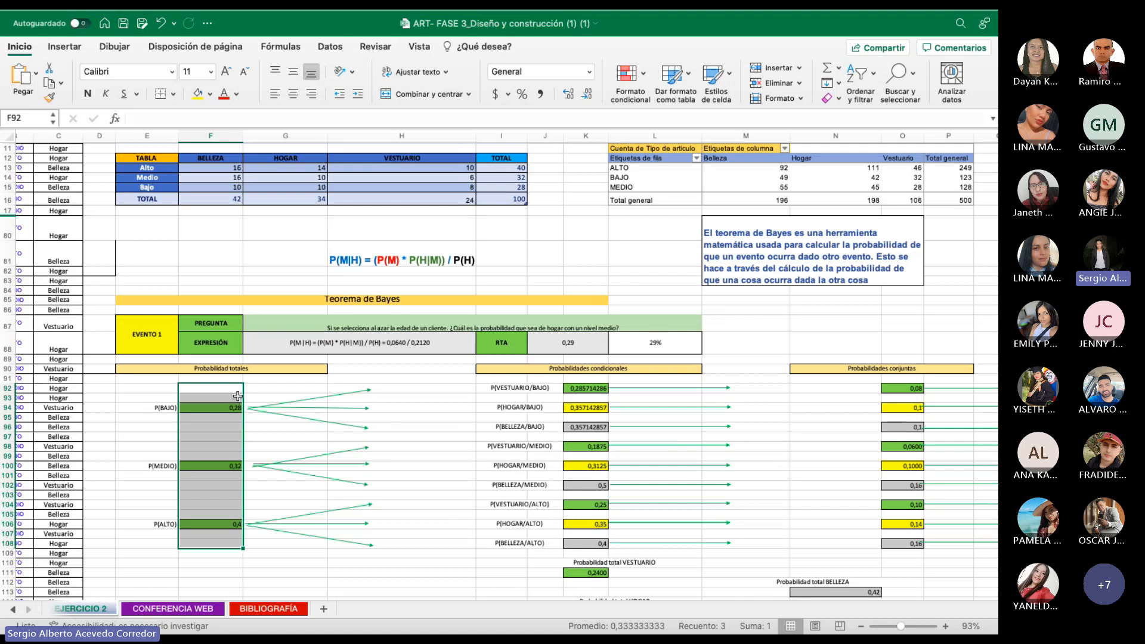
pyautogui.click(522, 95)
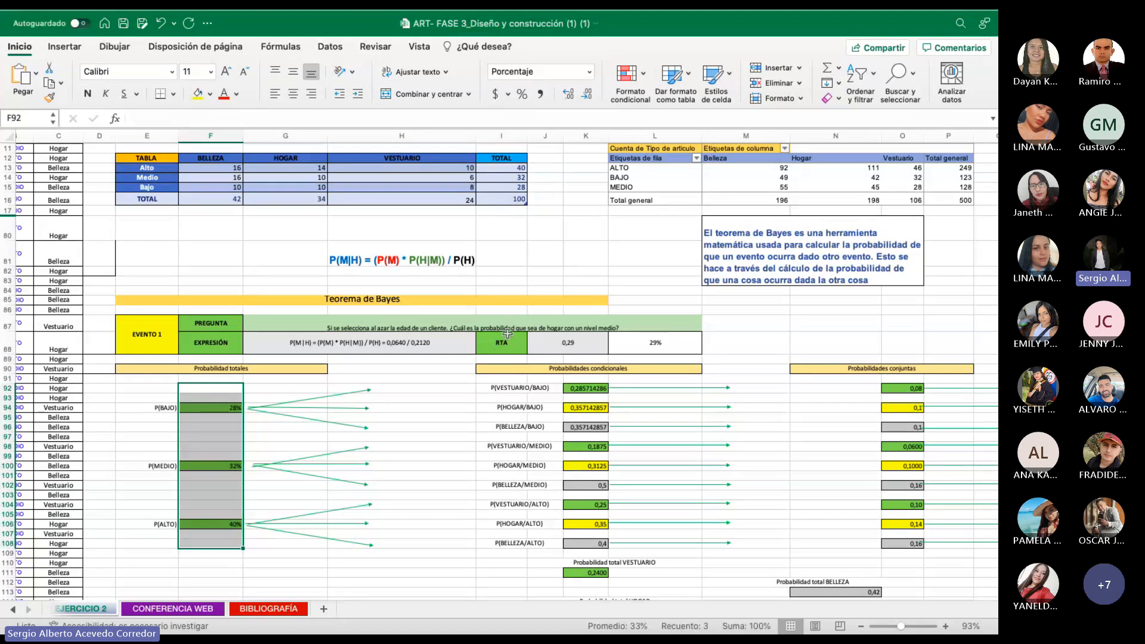
pyautogui.click(397, 429)
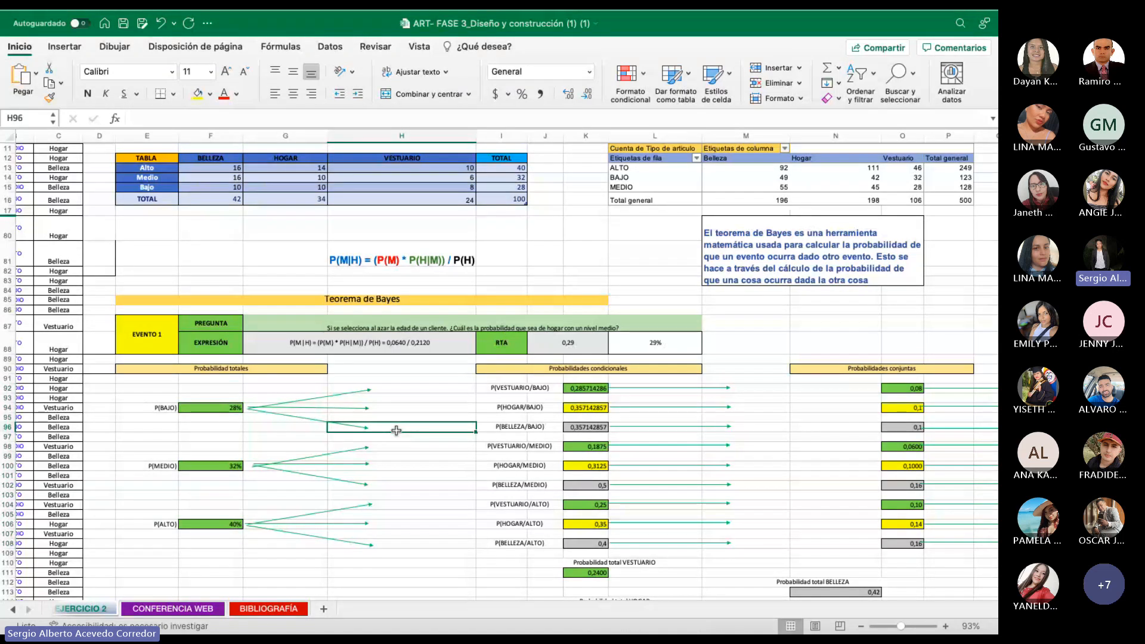
pyautogui.press('super+z')
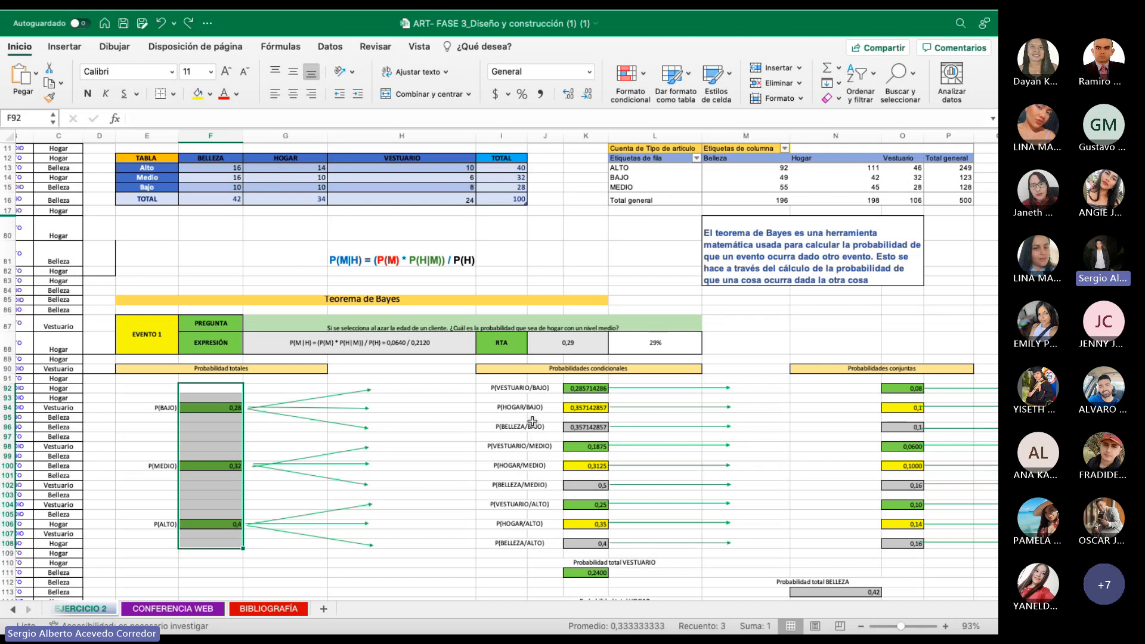
# Highlight the P(H|M) term in H81 and the matching Probabilidades condicionales block from row 90 to row 108.
pyautogui.click(380, 258)
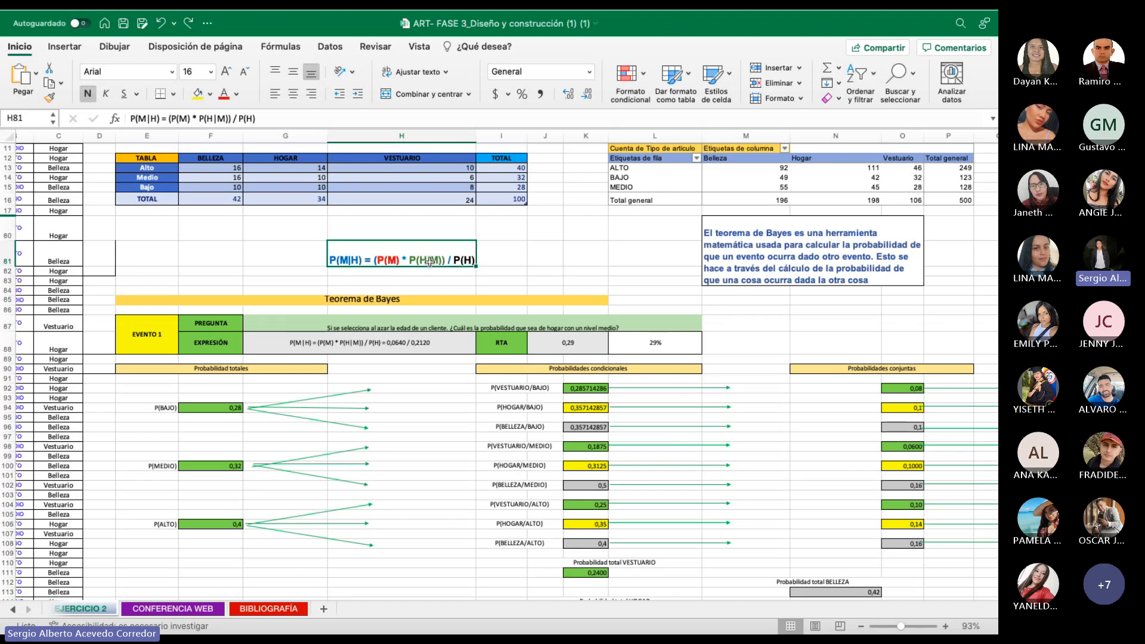
pyautogui.doubleClick(409, 260)
pyautogui.moveTo(409, 260); pyautogui.dragTo(447, 269)
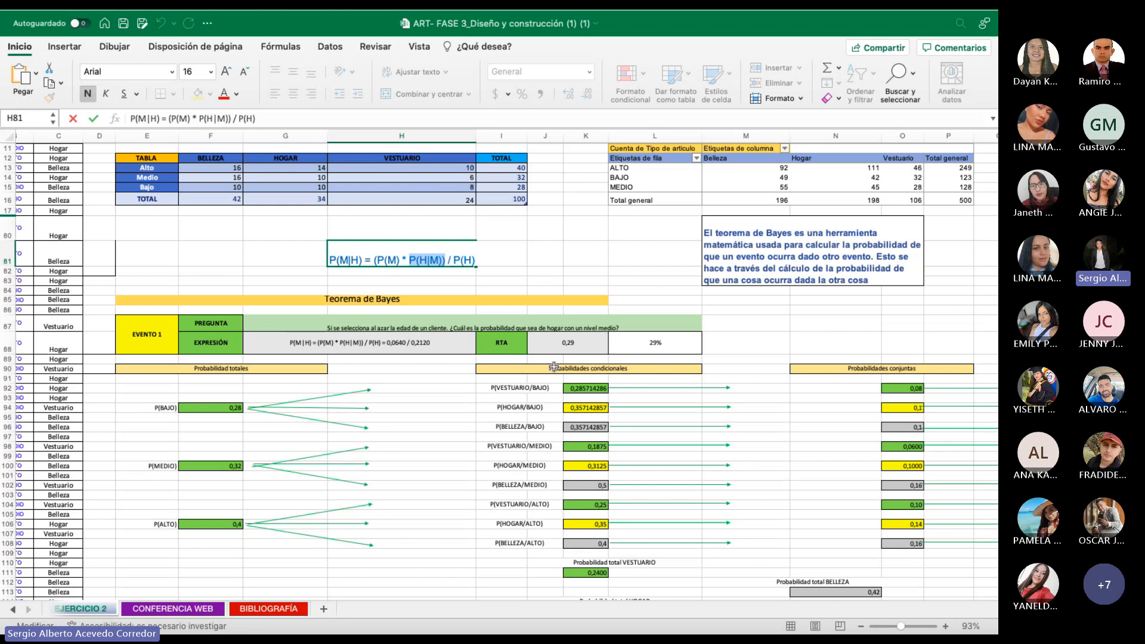
pyautogui.moveTo(554, 367); pyautogui.dragTo(574, 546)
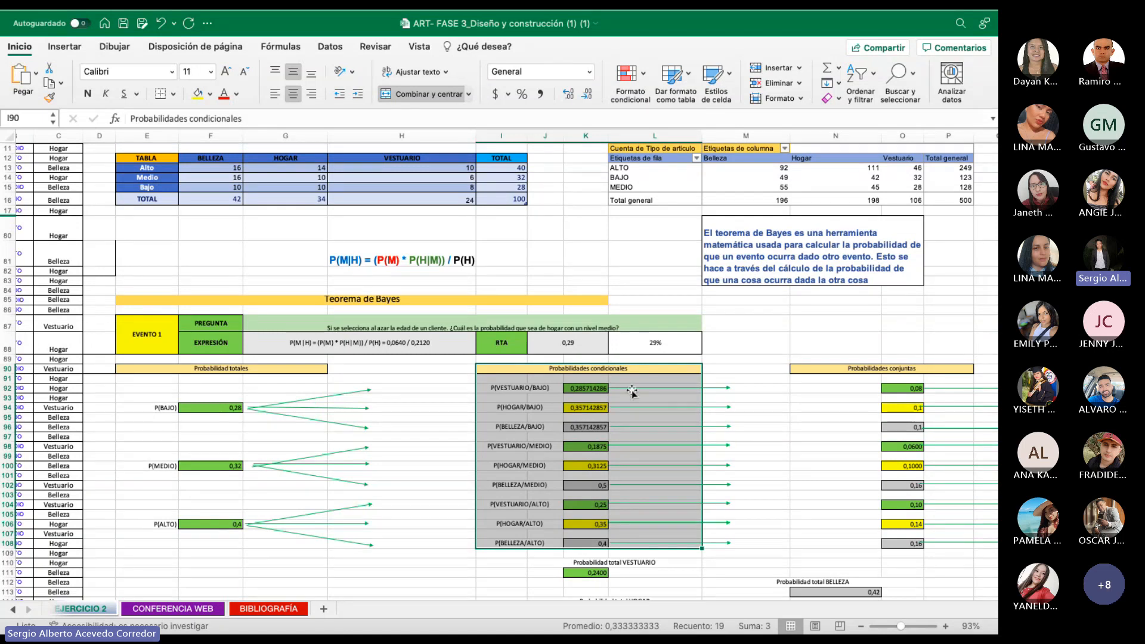
pyautogui.click(463, 400)
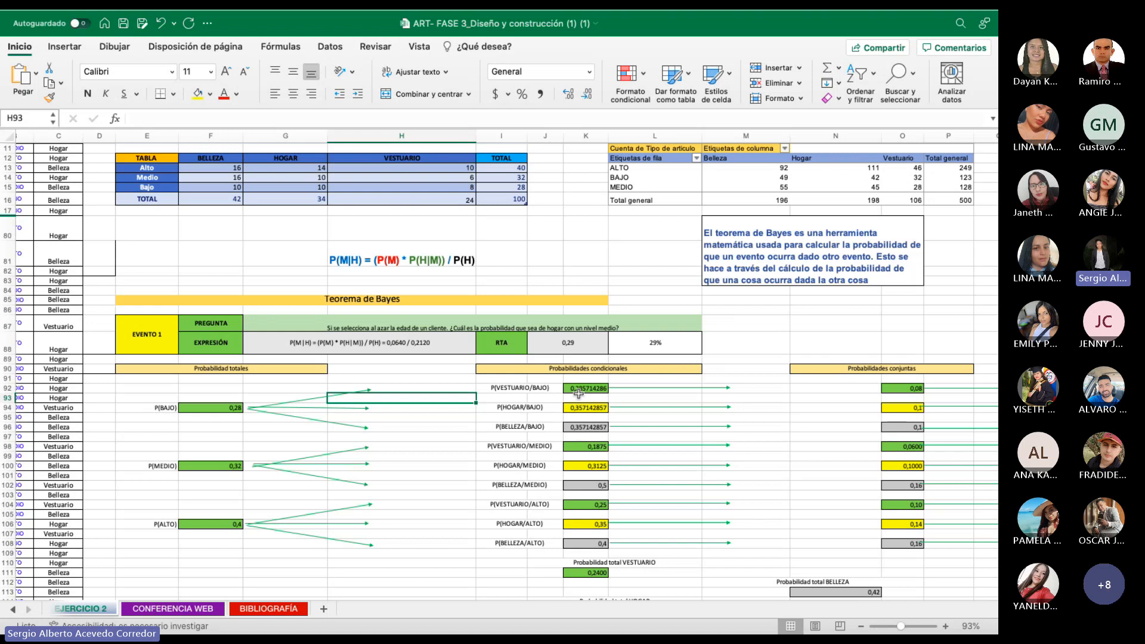
# Inspect the P(VESTUARIO/BAJO) formula in K92 against the Vestuario and TOTAL values in the table's Bajo row.
pyautogui.click(513, 387)
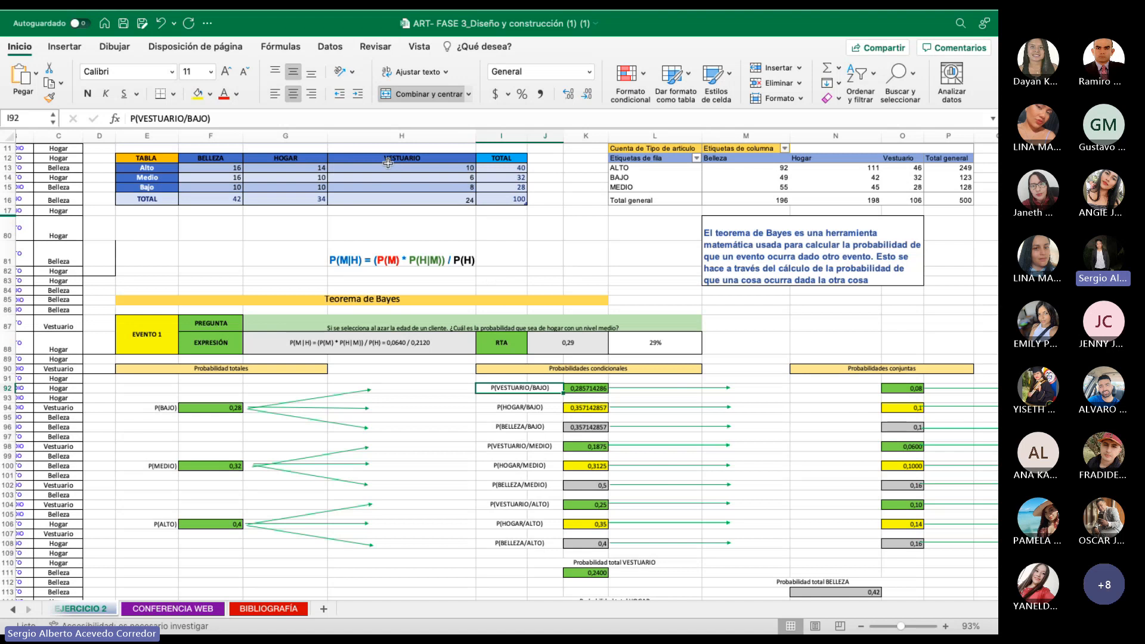
pyautogui.click(447, 186)
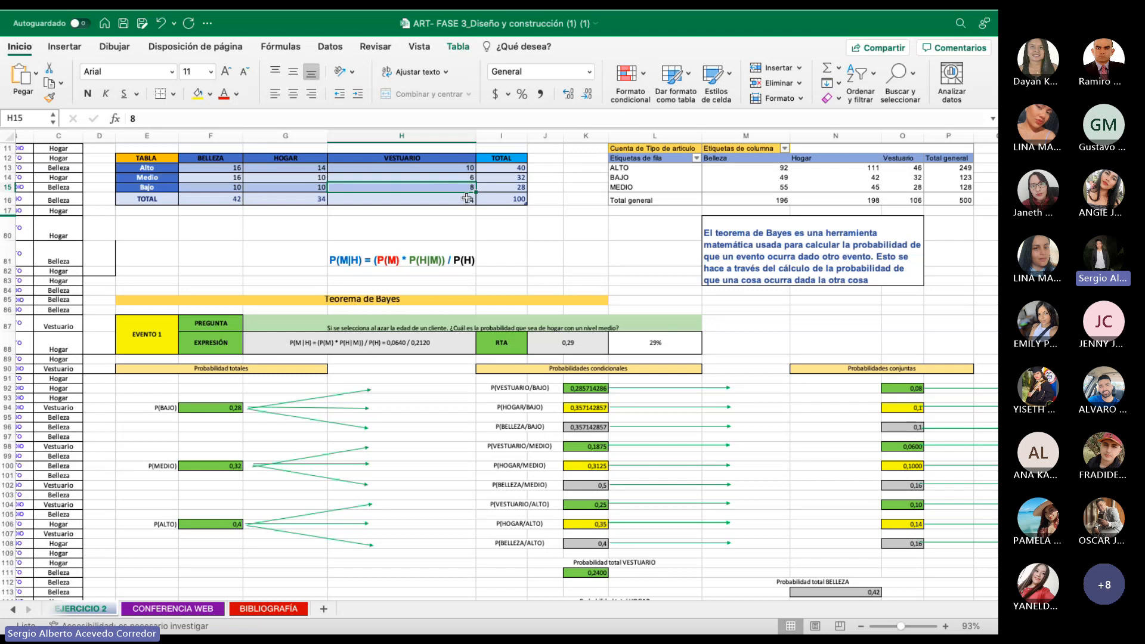
pyautogui.click(587, 388)
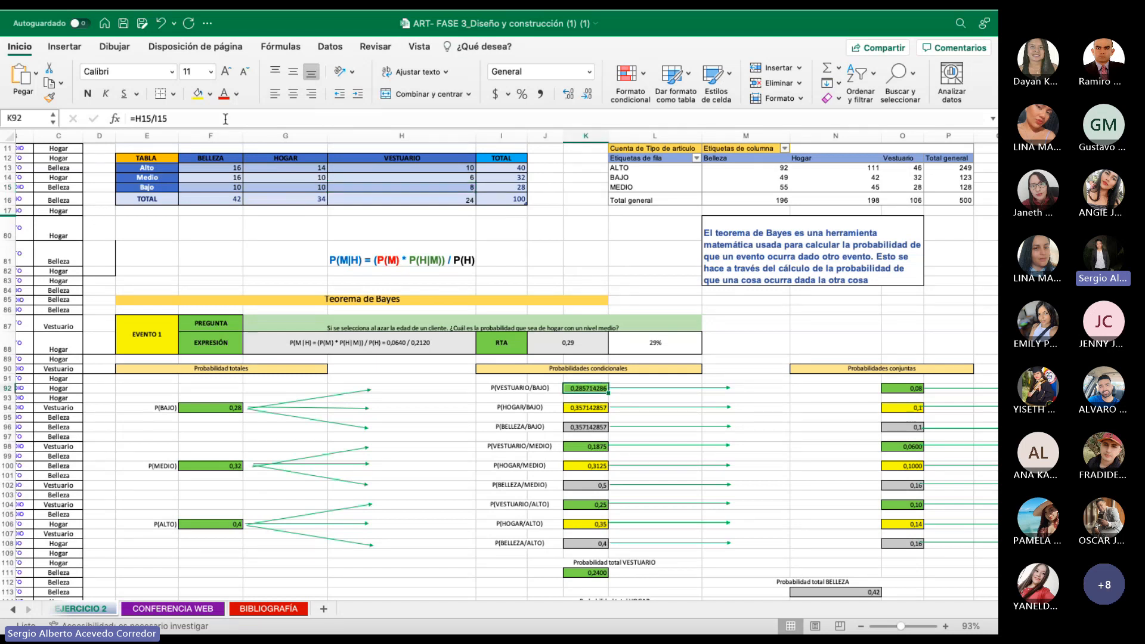
pyautogui.doubleClick(184, 118)
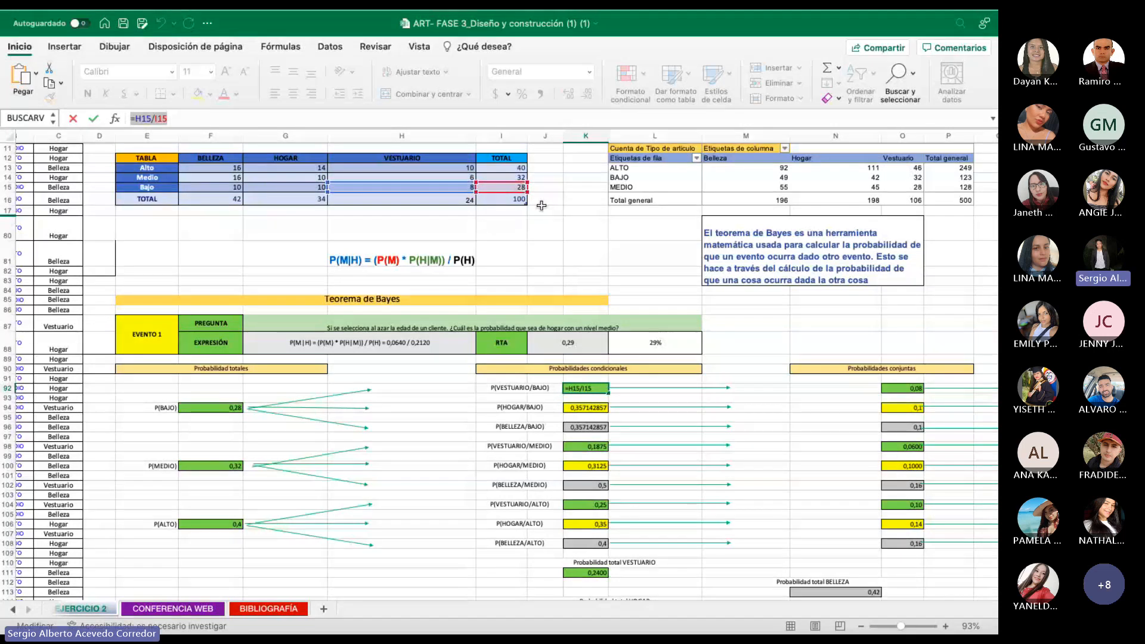
pyautogui.press('Return')
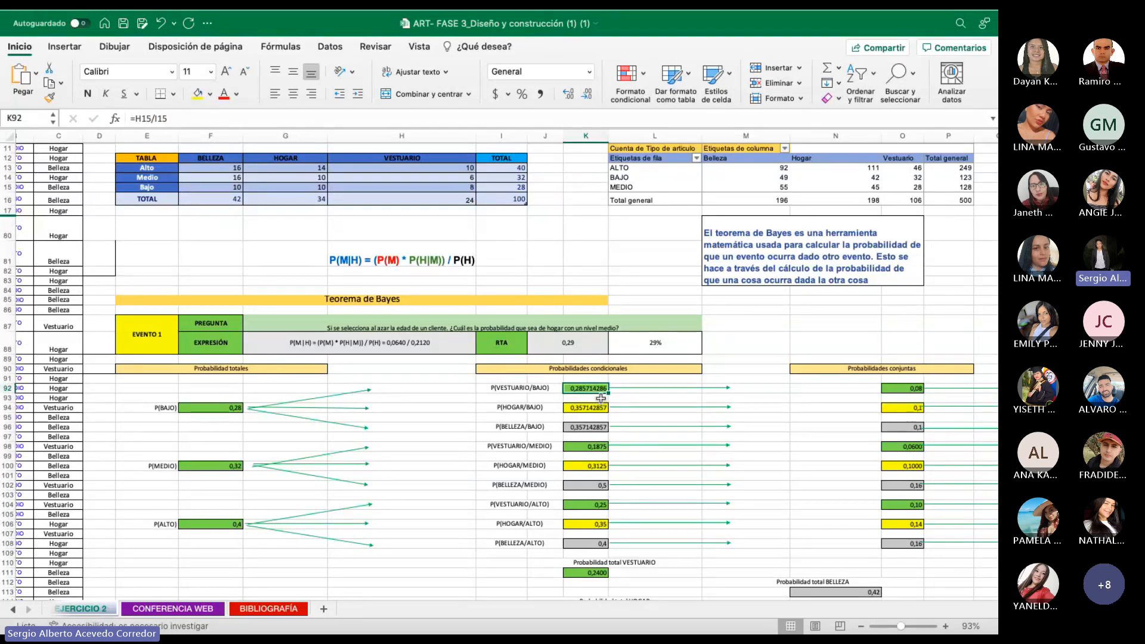
# Inspect the P(HOGAR/BAJO) formula in K94 against the Hogar and TOTAL values in the table's Bajo row.
pyautogui.click(525, 412)
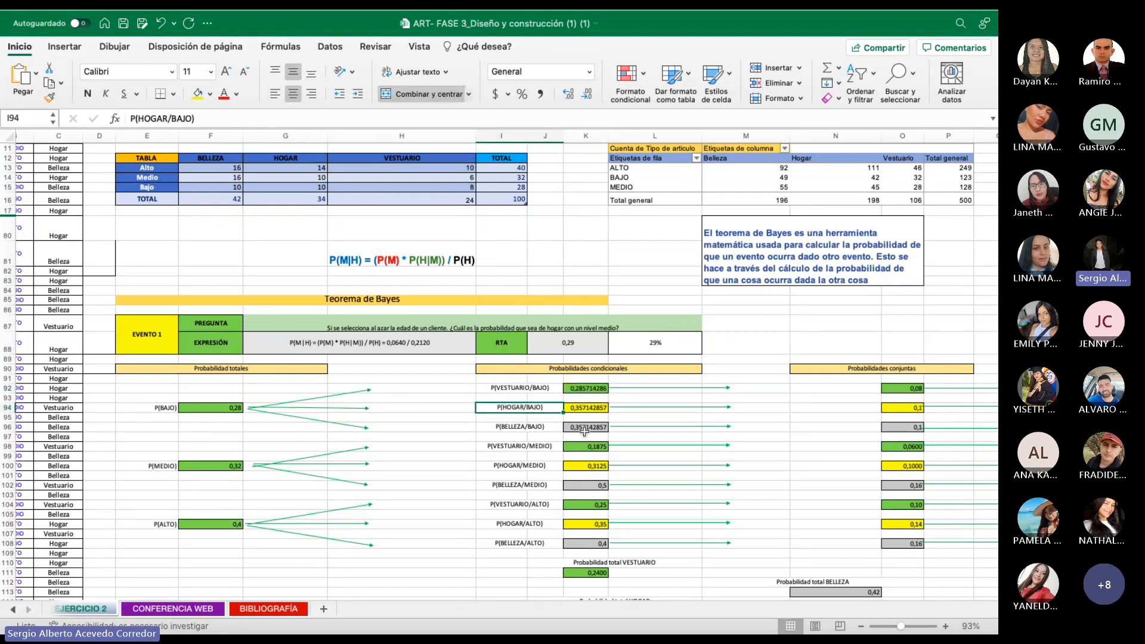
pyautogui.click(586, 408)
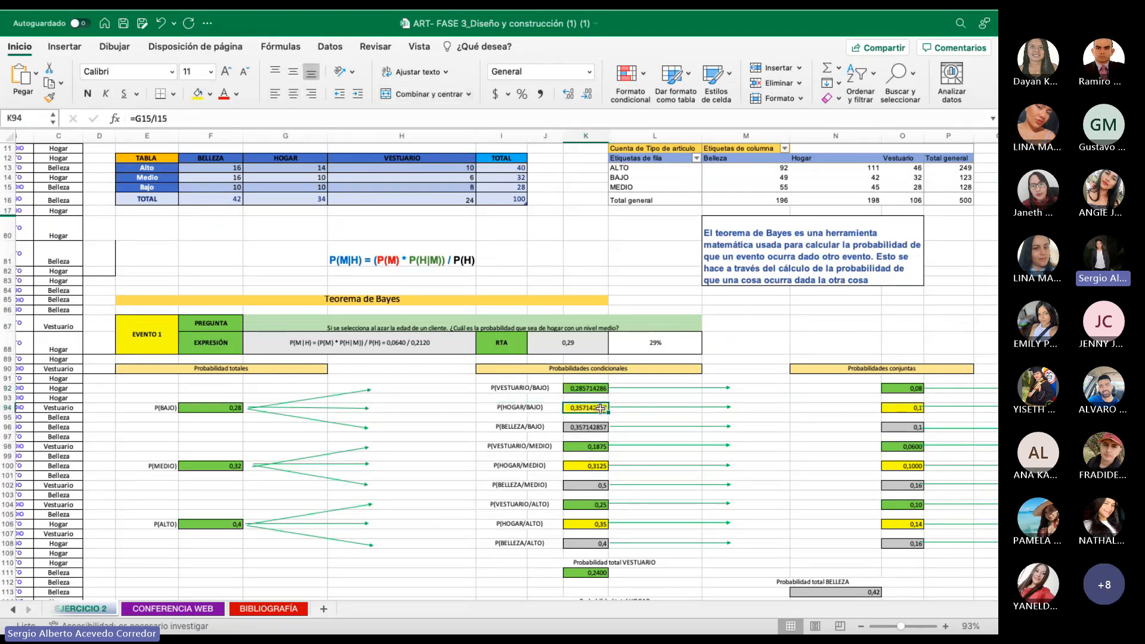
pyautogui.doubleClick(157, 118)
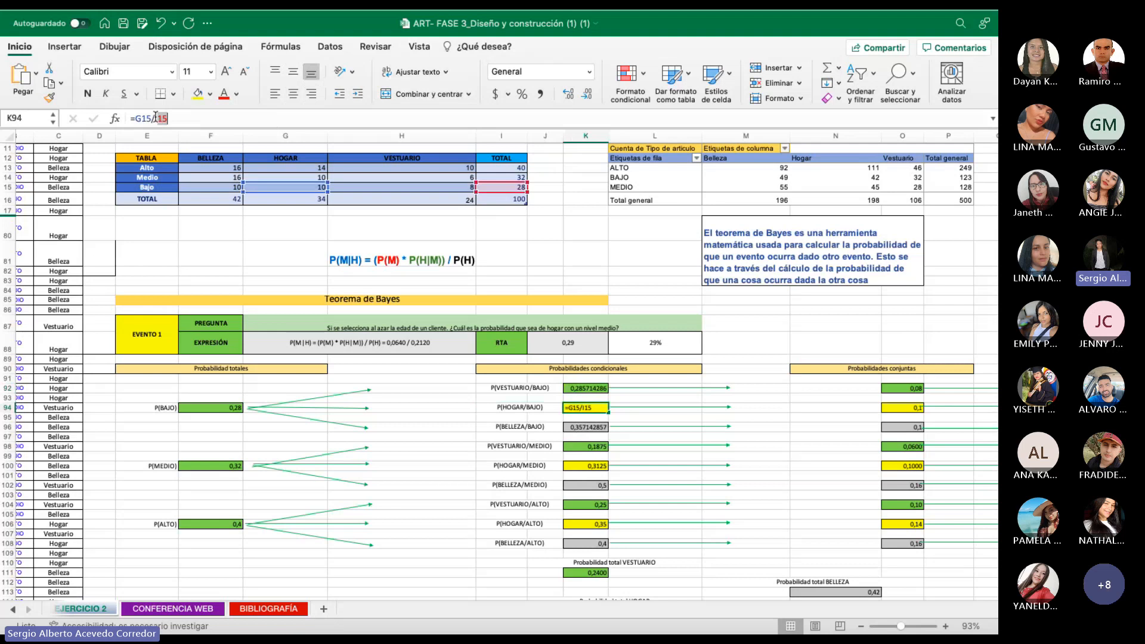
pyautogui.tripleClick(156, 118)
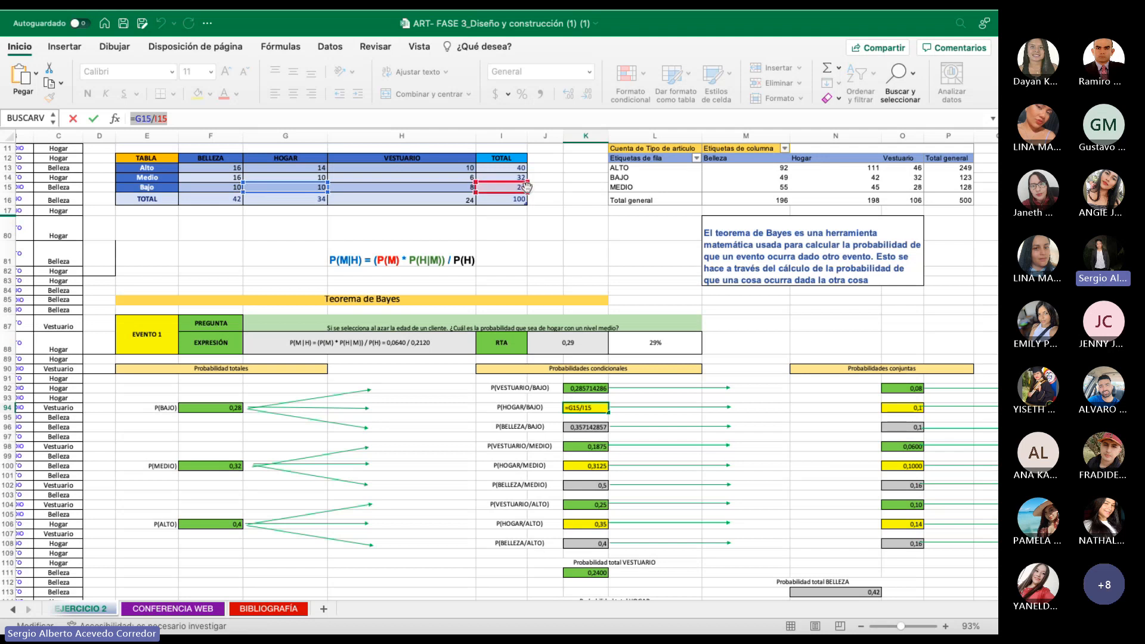
pyautogui.press('Return')
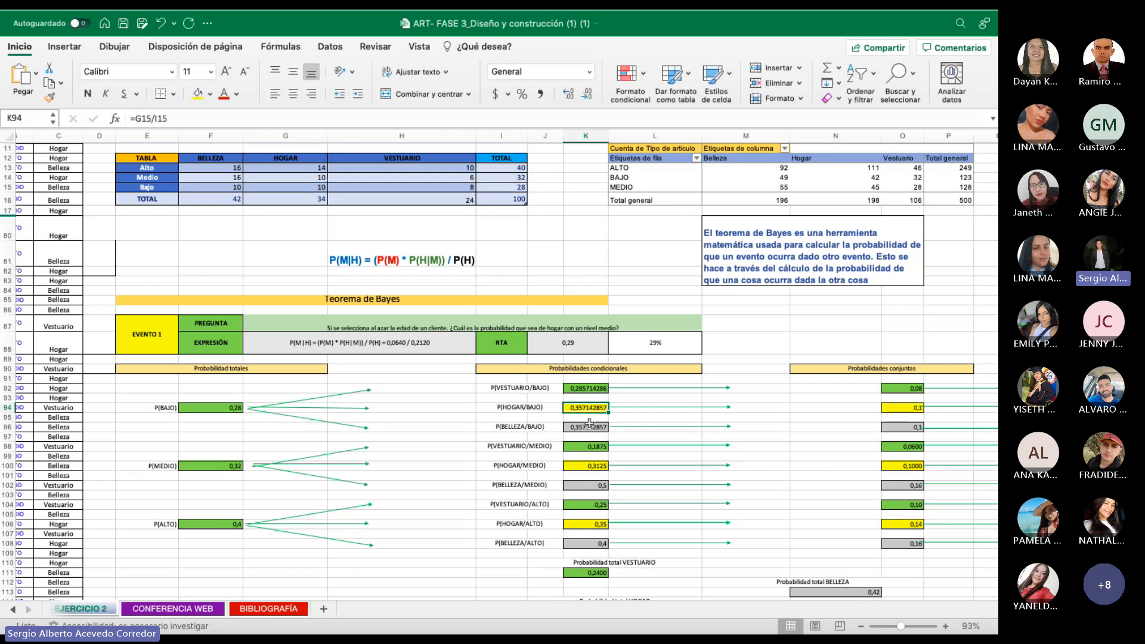
# Inspect the P(BELLEZA/BAJO) formula in K96 against the Belleza and TOTAL values in the table's Bajo row.
pyautogui.click(504, 430)
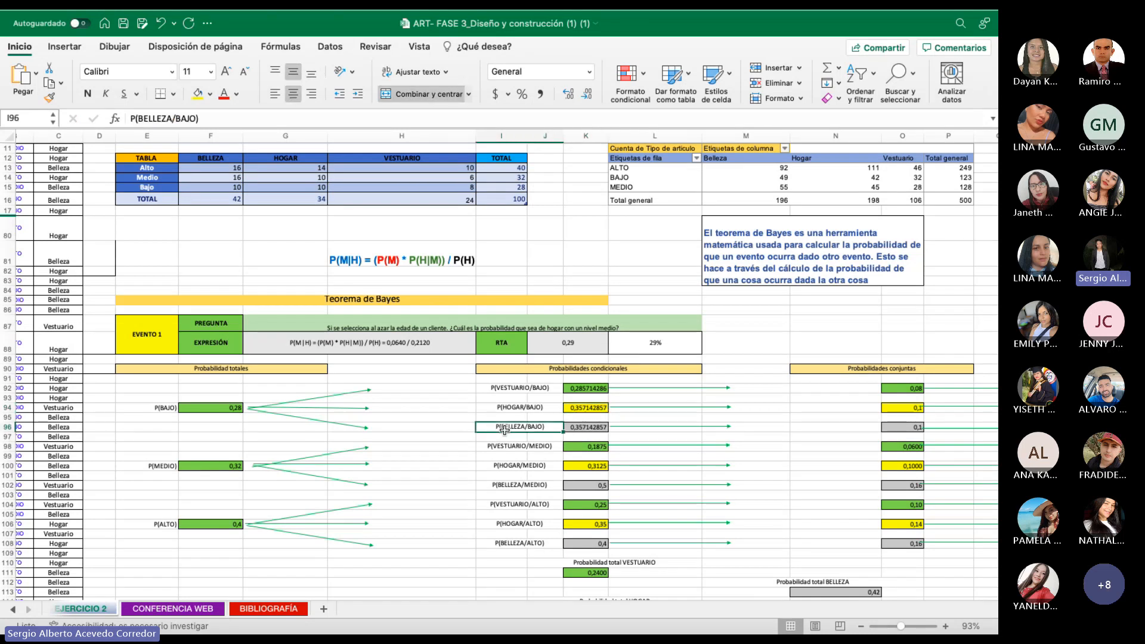
pyautogui.click(572, 428)
pyautogui.press('F2')
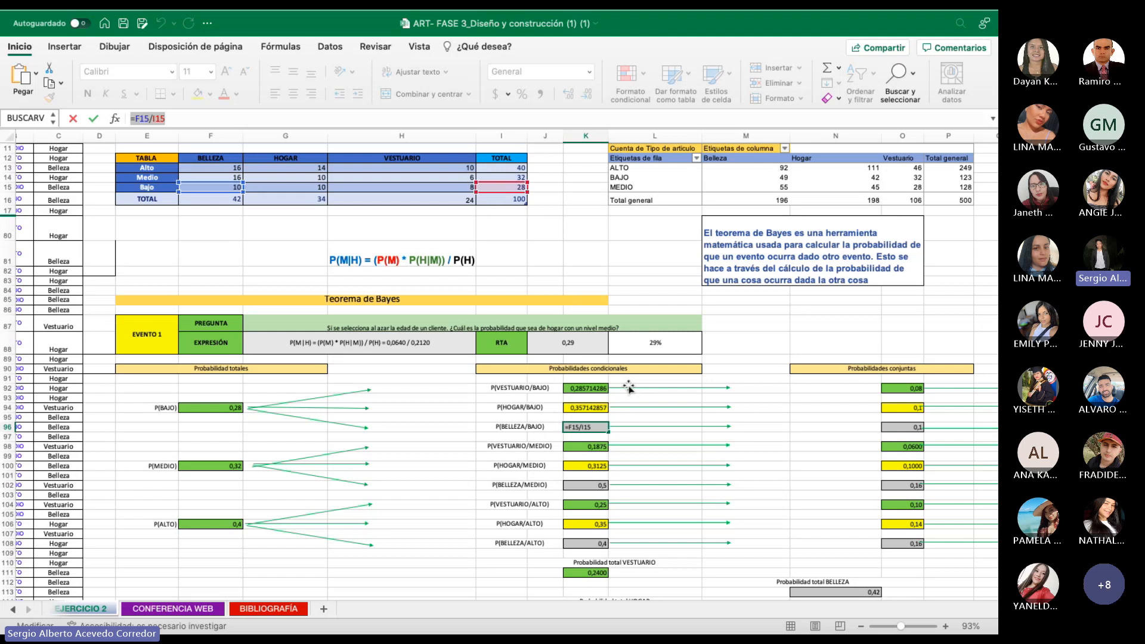
pyautogui.hotkey('ctrl', 'Return')
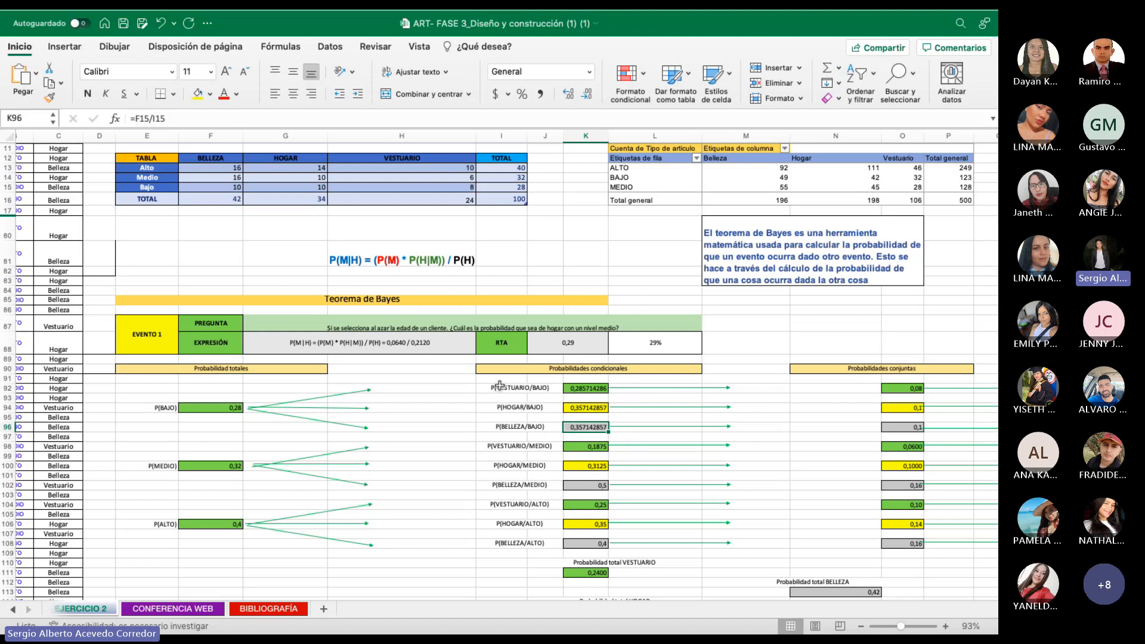
# Highlight the three Bajo conditional labels in I92:I97, and select the P(VESTUARIO/MEDIO) label in I98.
pyautogui.moveTo(500, 387); pyautogui.dragTo(508, 434)
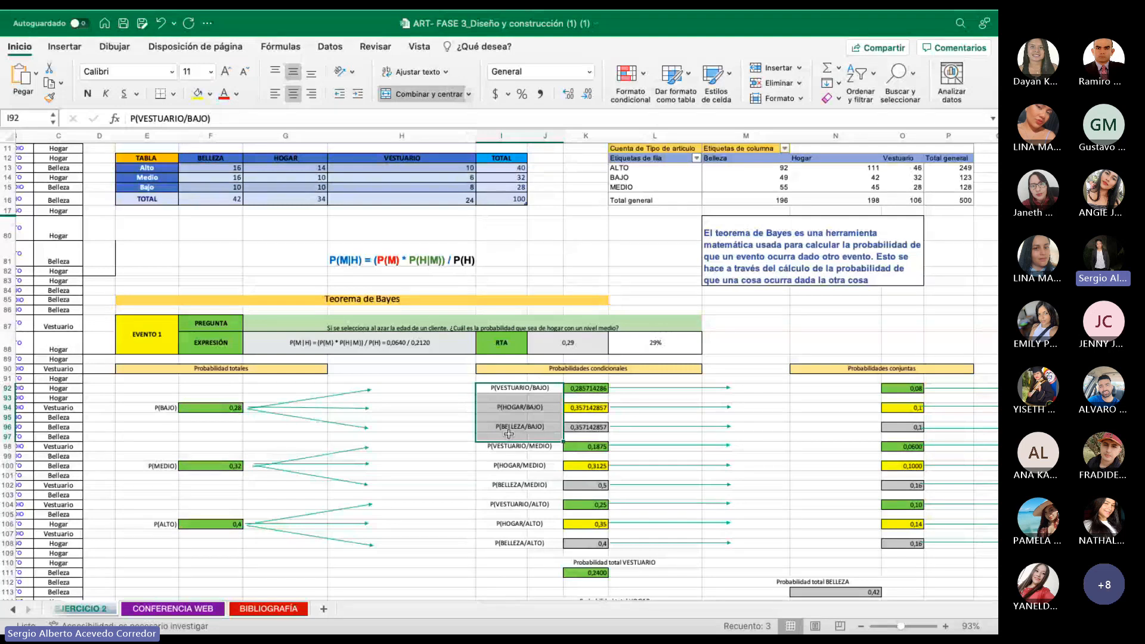
pyautogui.click(501, 453)
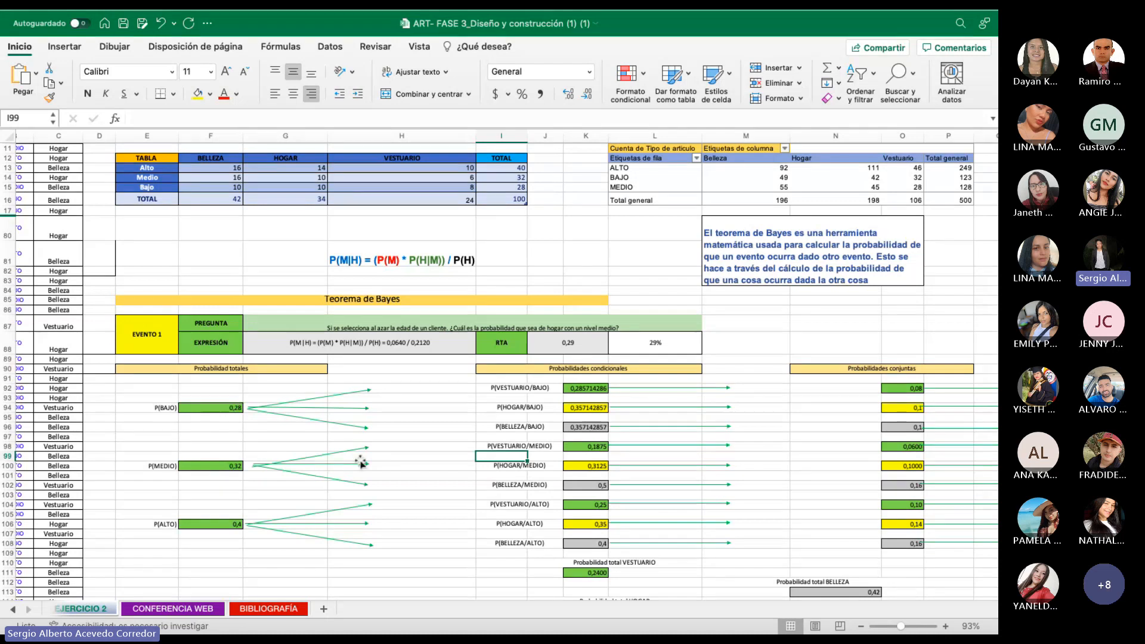
pyautogui.click(492, 446)
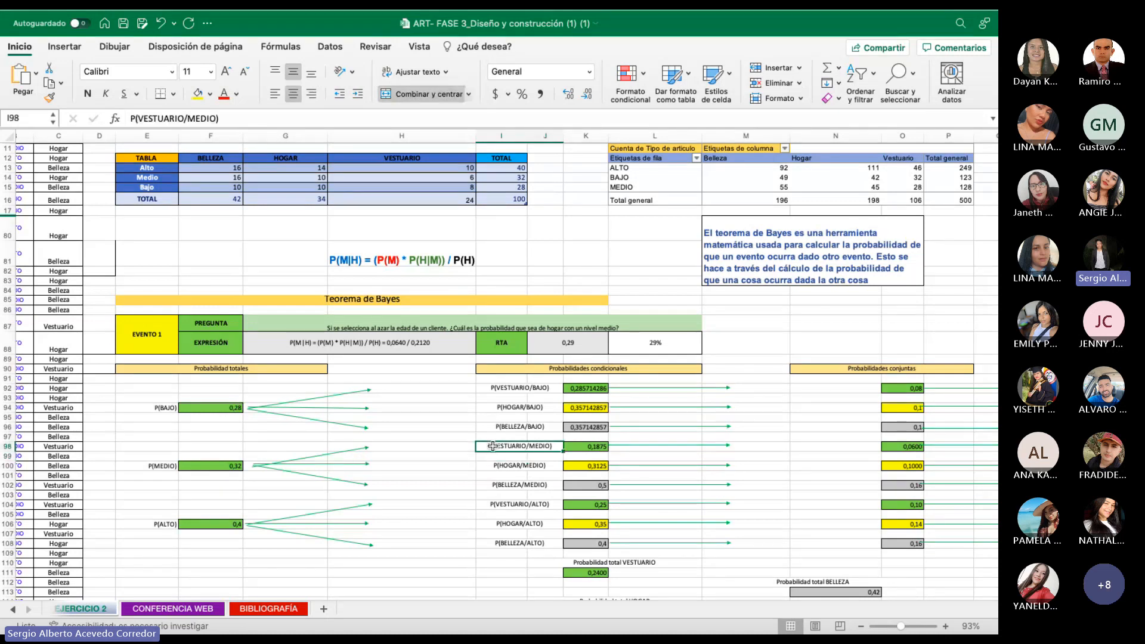
# Compare the conditional formulas in K92:K108 by category across the Bajo, Medio and Alto levels: Vestuario, Hogar and Belleza.
pyautogui.click(599, 388)
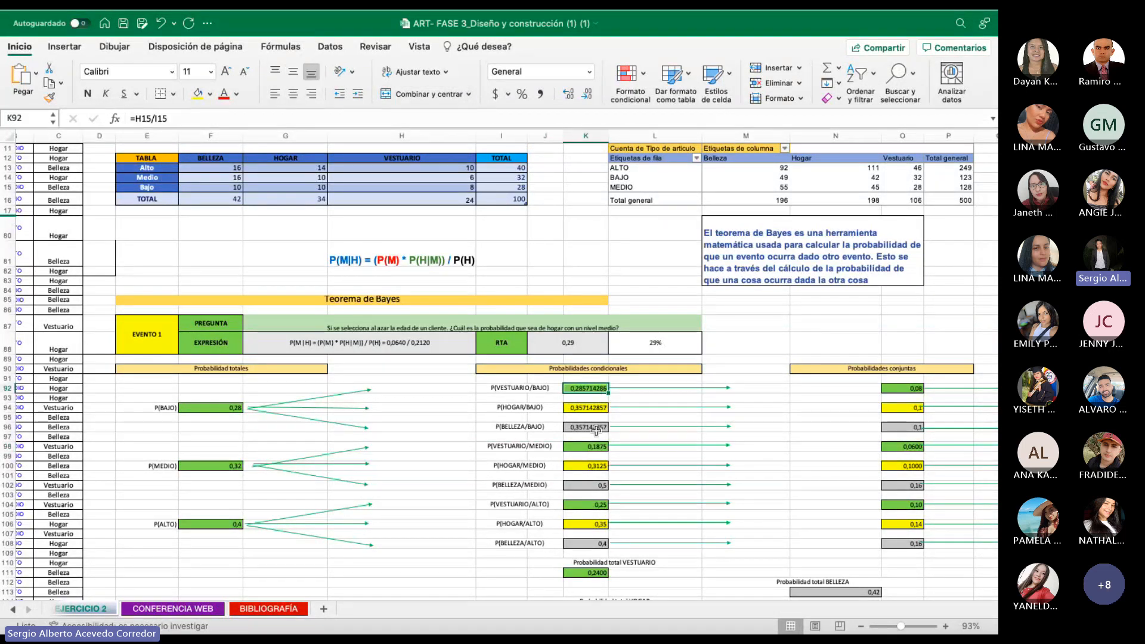
pyautogui.click(589, 448)
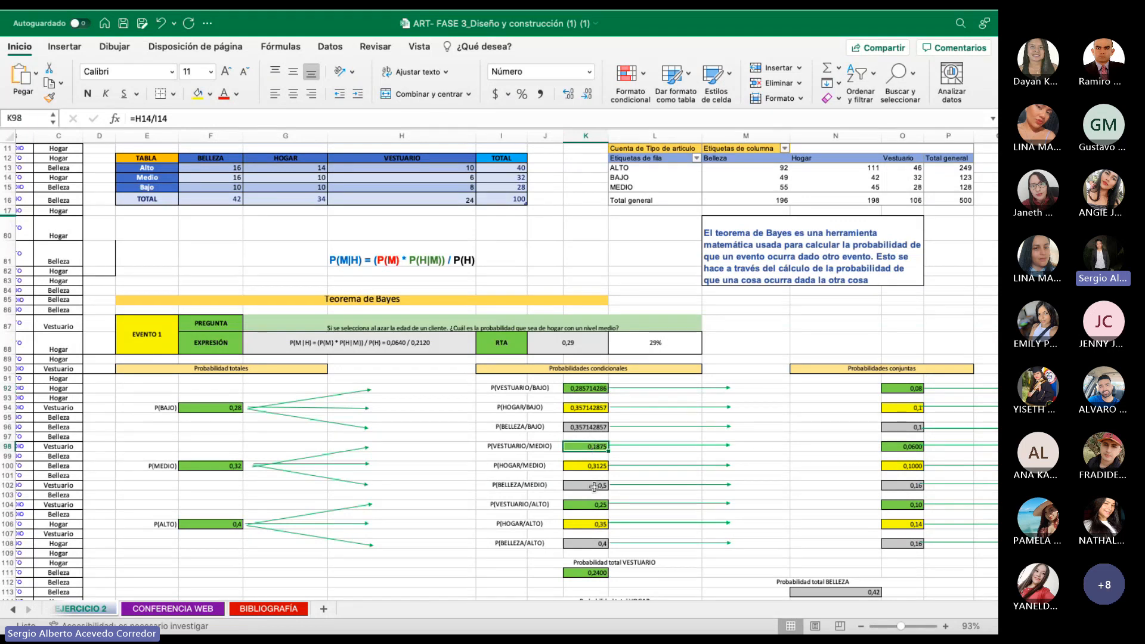
pyautogui.click(590, 504)
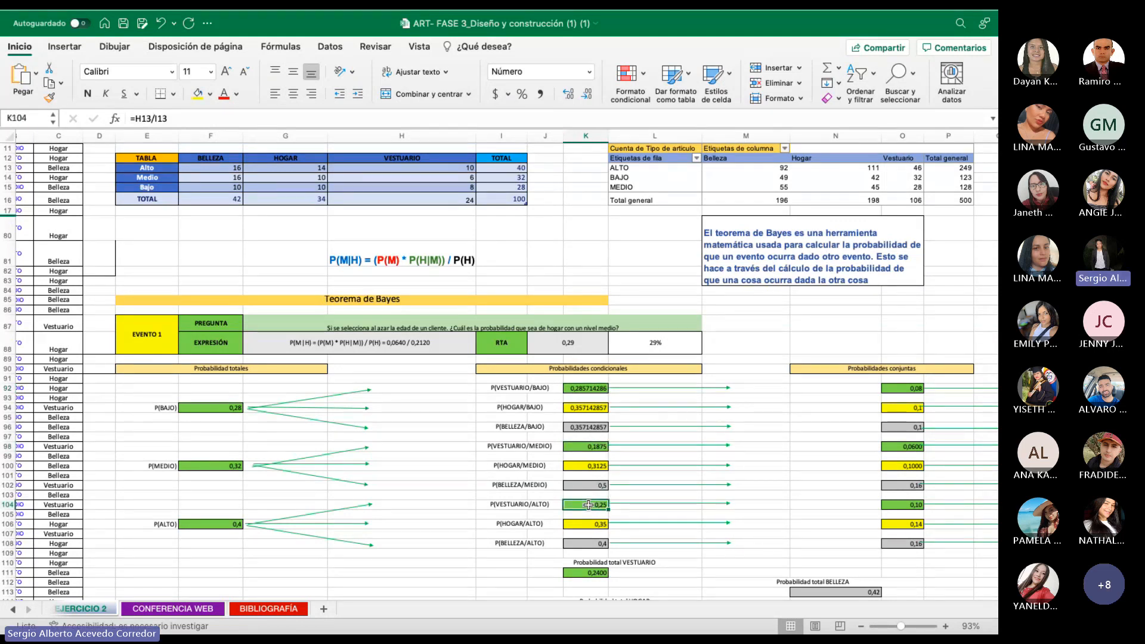
pyautogui.click(588, 407)
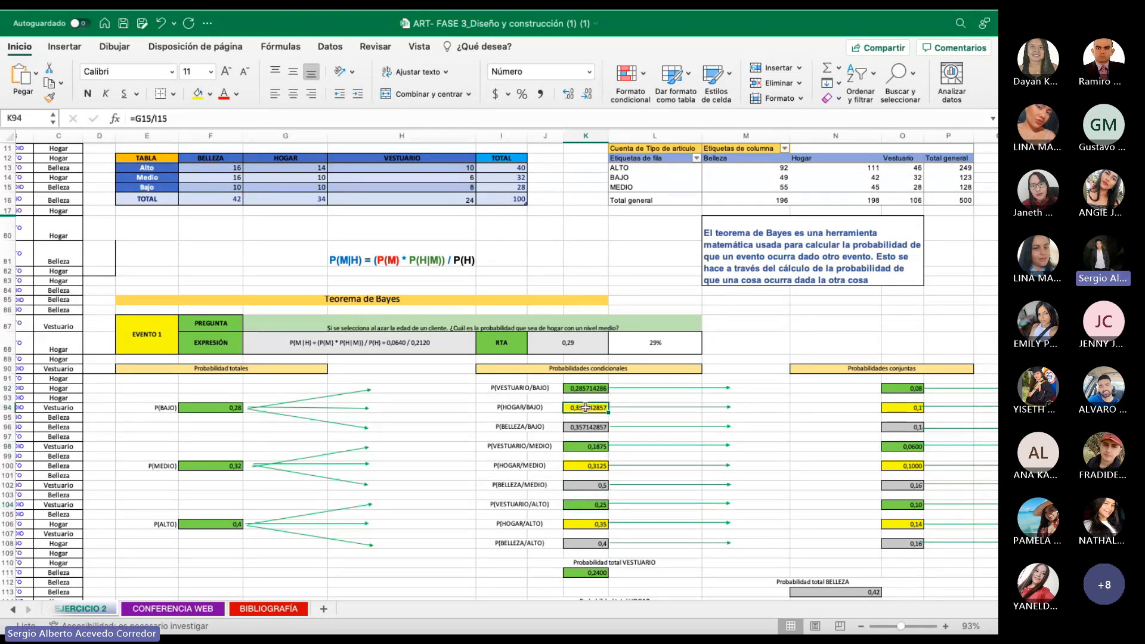
pyautogui.click(592, 466)
pyautogui.click(588, 524)
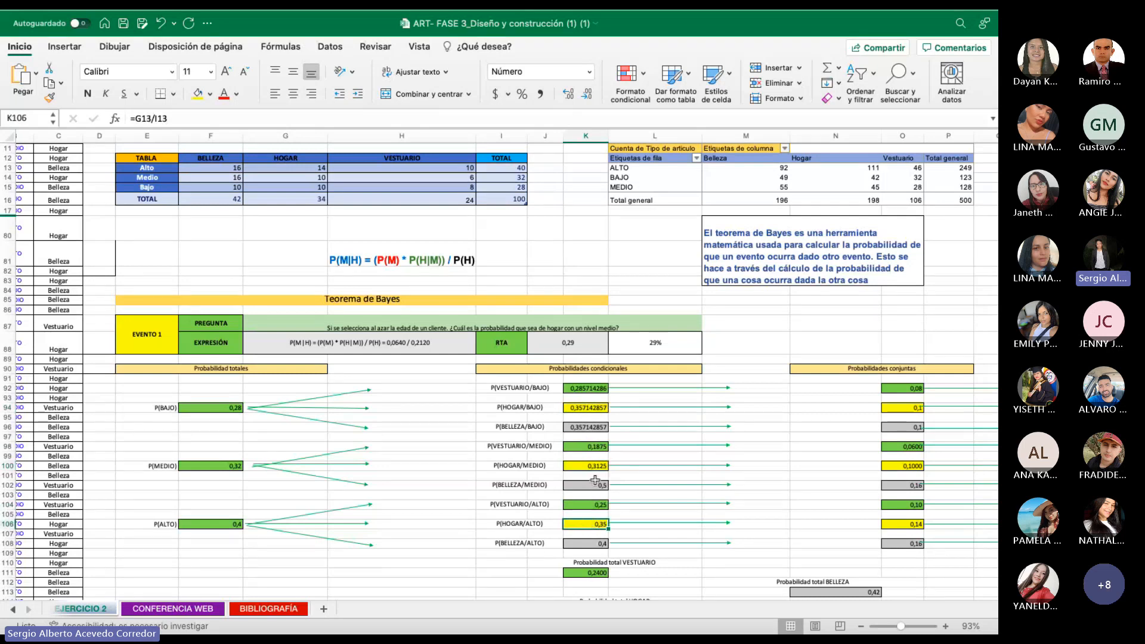
pyautogui.click(597, 446)
pyautogui.click(591, 427)
pyautogui.click(591, 485)
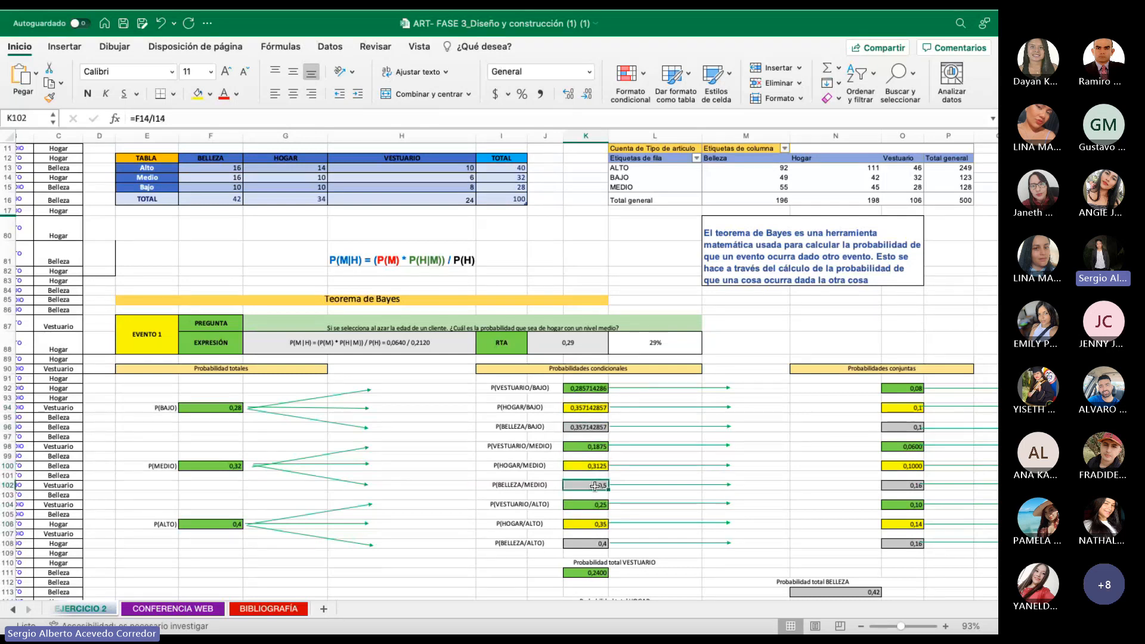
pyautogui.click(590, 544)
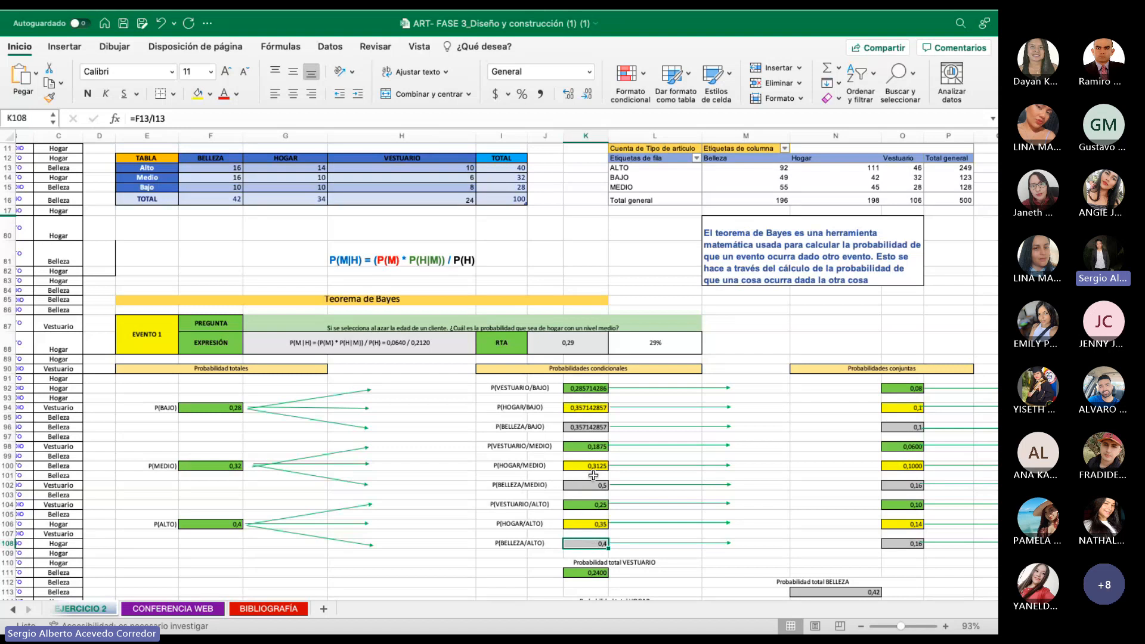
# Inspect the P(VESTUARIO/MEDIO) formula in K98 against the Vestuario and TOTAL values in the table's Medio row.
pyautogui.click(582, 447)
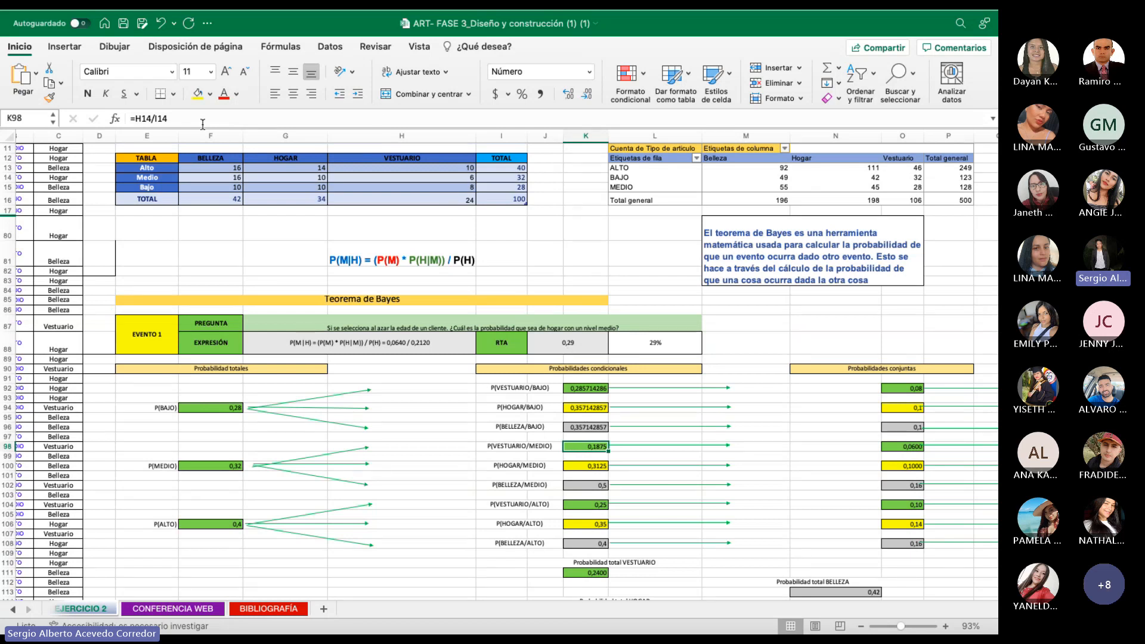
pyautogui.click(132, 119)
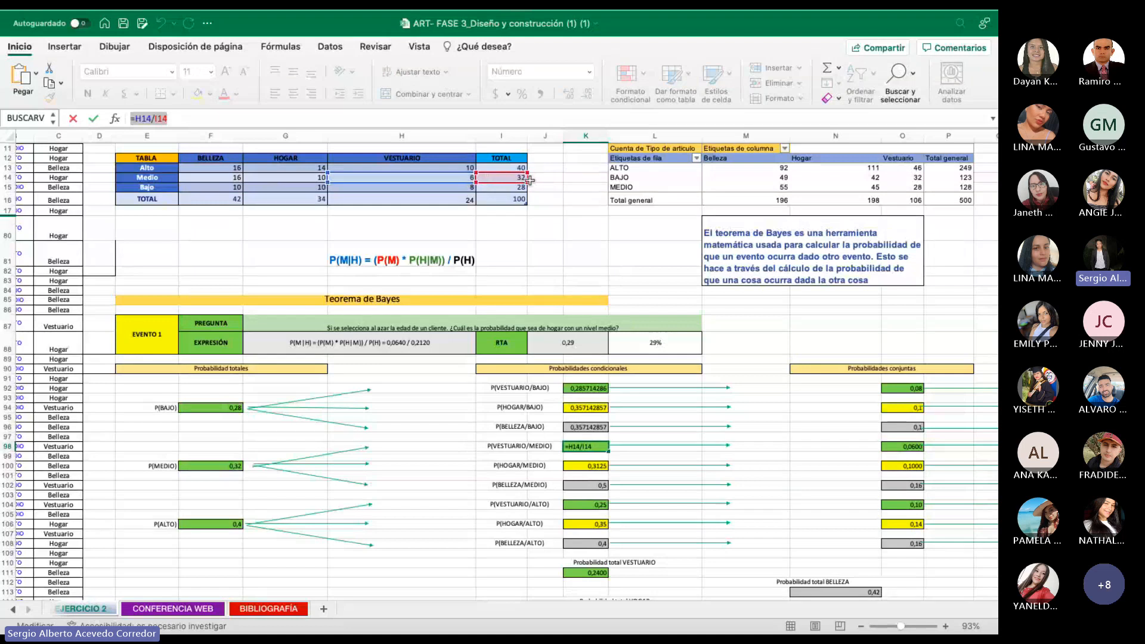
pyautogui.press('Return')
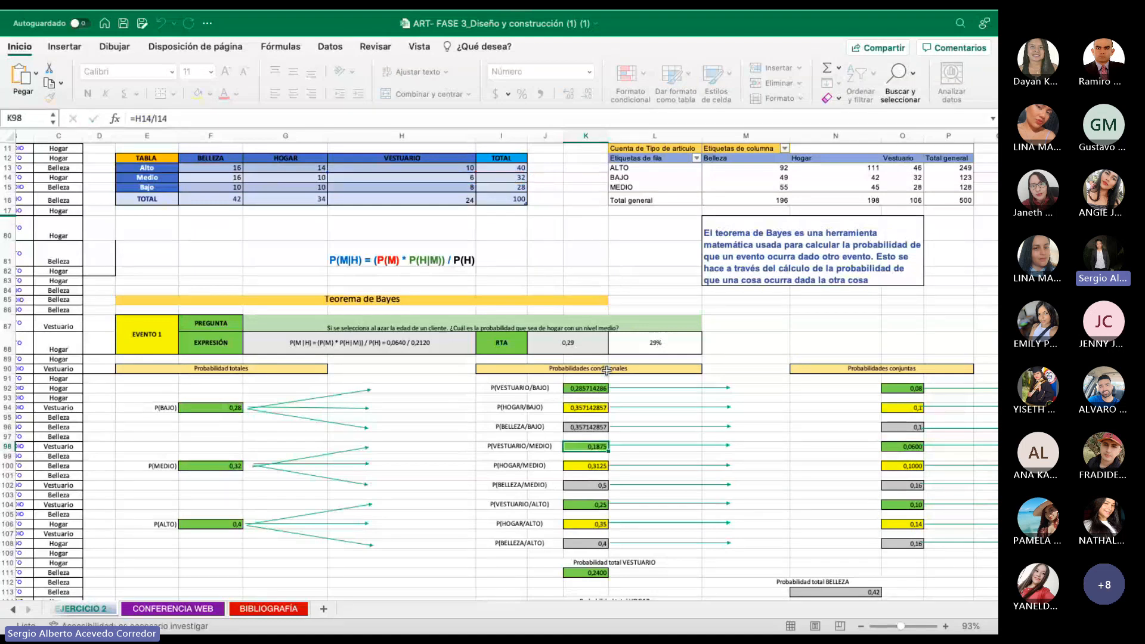
# Inspect the P(HOGAR/MEDIO) formula in K100 against the Hogar and TOTAL values in the table's Medio row.
pyautogui.press('Down')
pyautogui.press('Down')
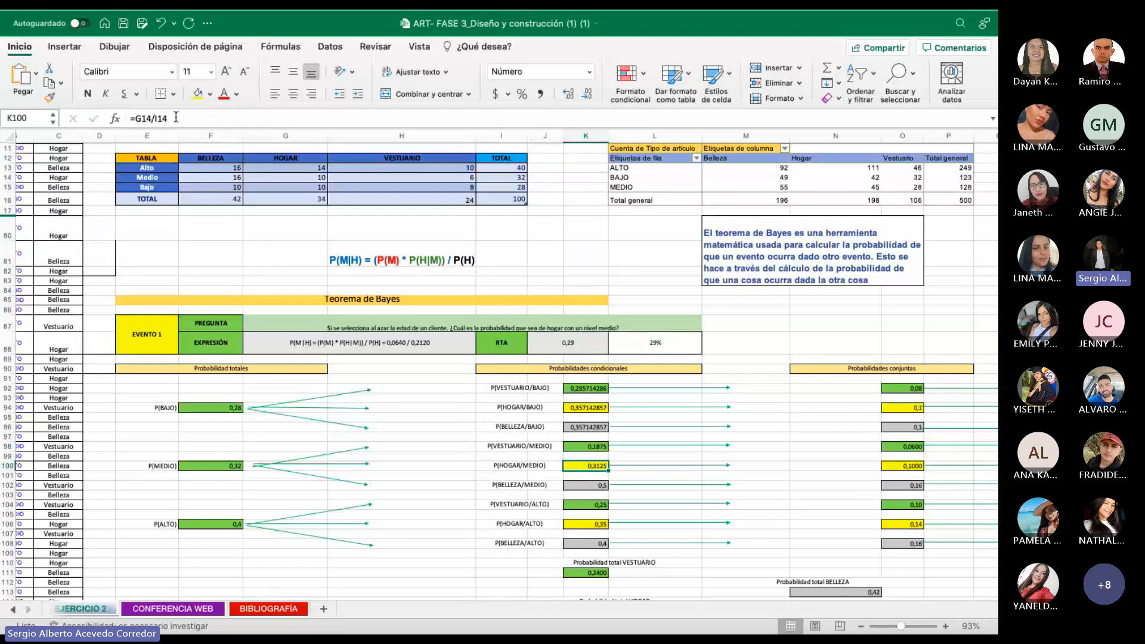
pyautogui.moveTo(176, 117); pyautogui.dragTo(109, 114)
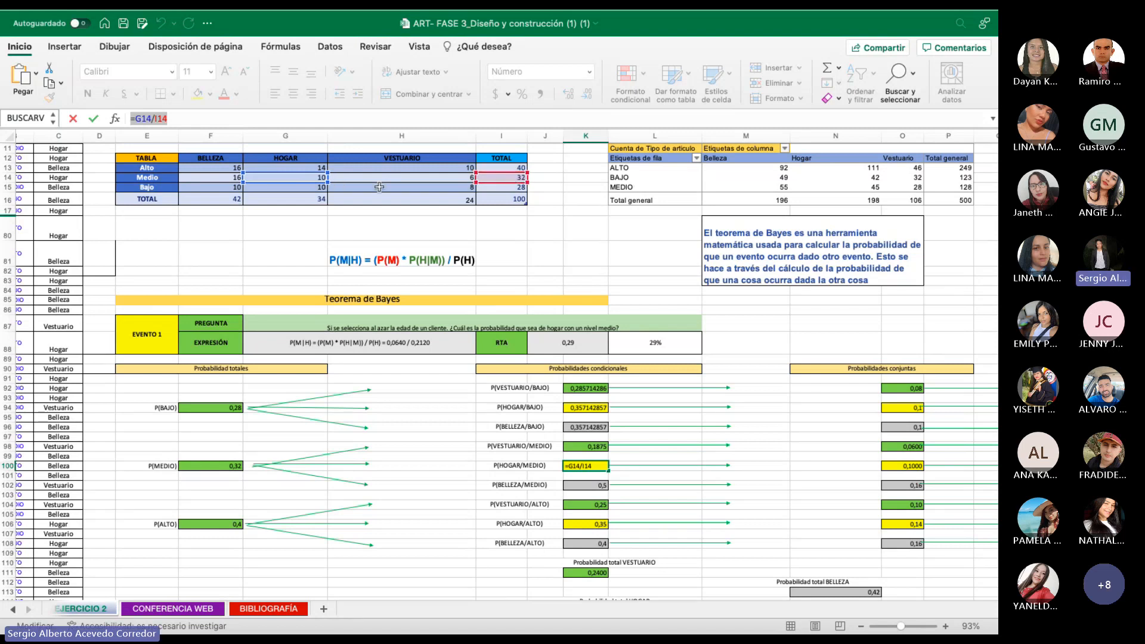
pyautogui.hotkey('ctrl', 'Return')
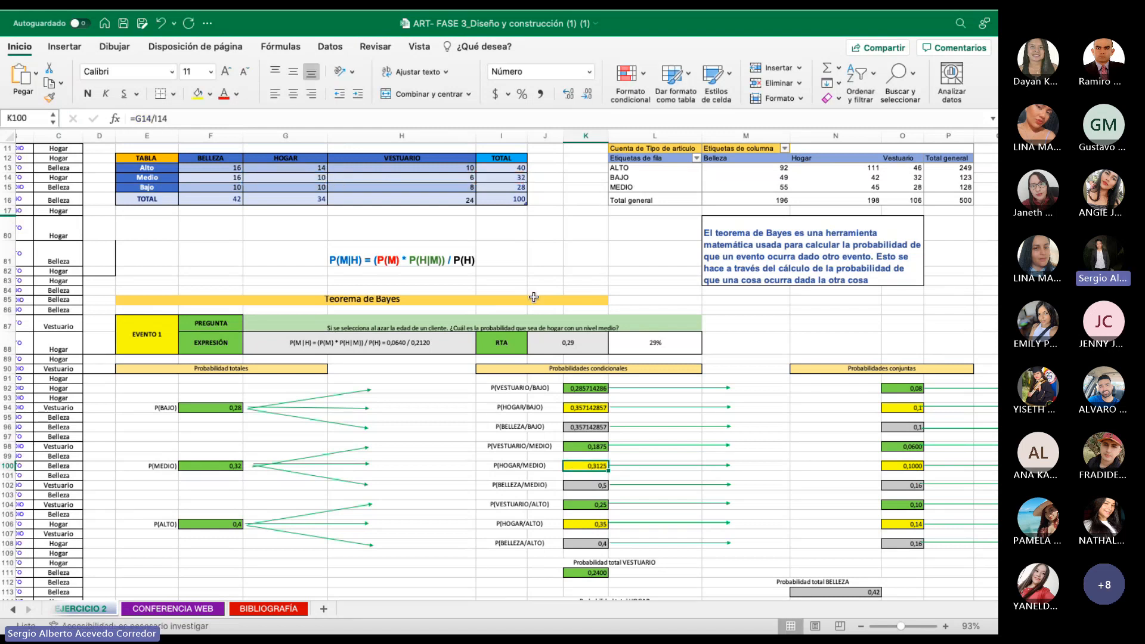
# Inspect the P(BELLEZA/MEDIO) formula in K102 against the Belleza and TOTAL values in the table's Medio row.
pyautogui.click(590, 487)
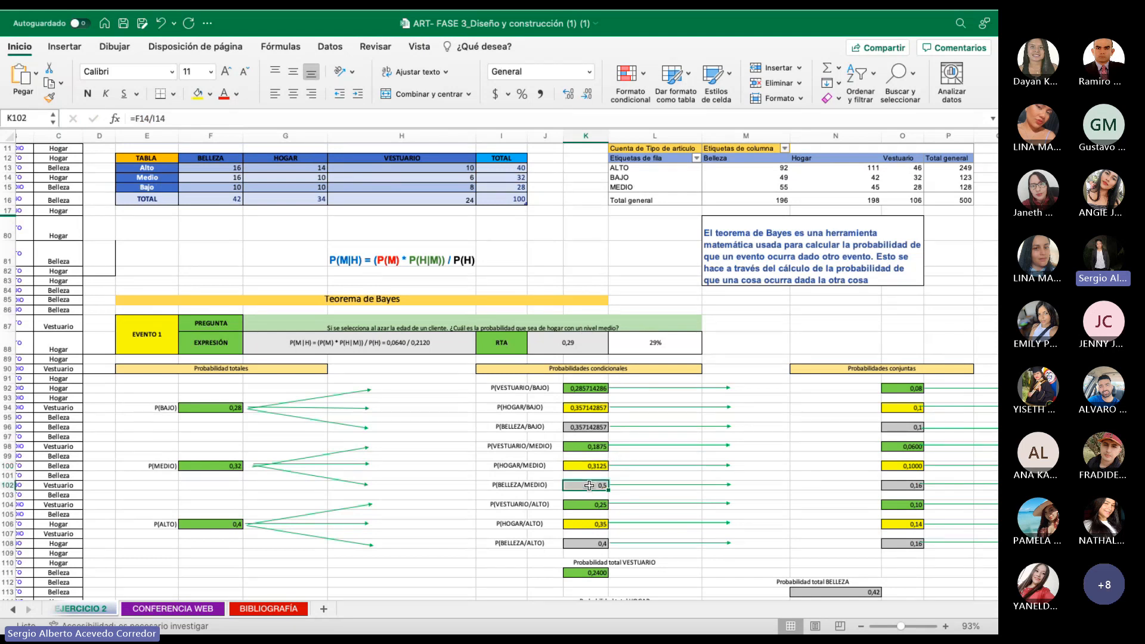
pyautogui.moveTo(187, 123); pyautogui.dragTo(126, 120)
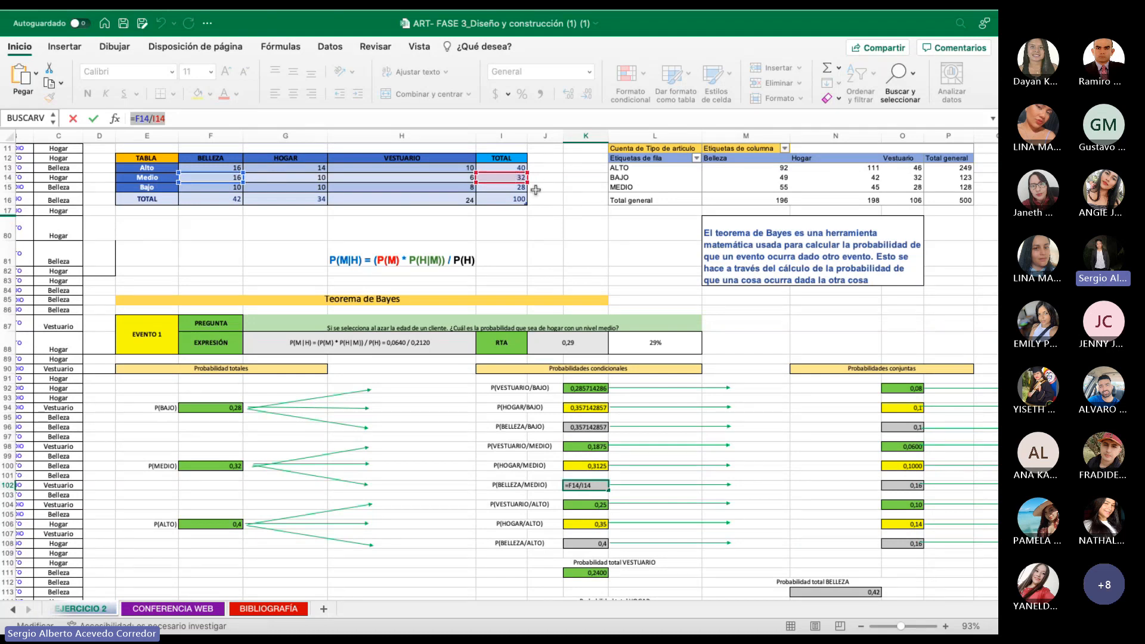
pyautogui.hotkey('ctrl', 'Return')
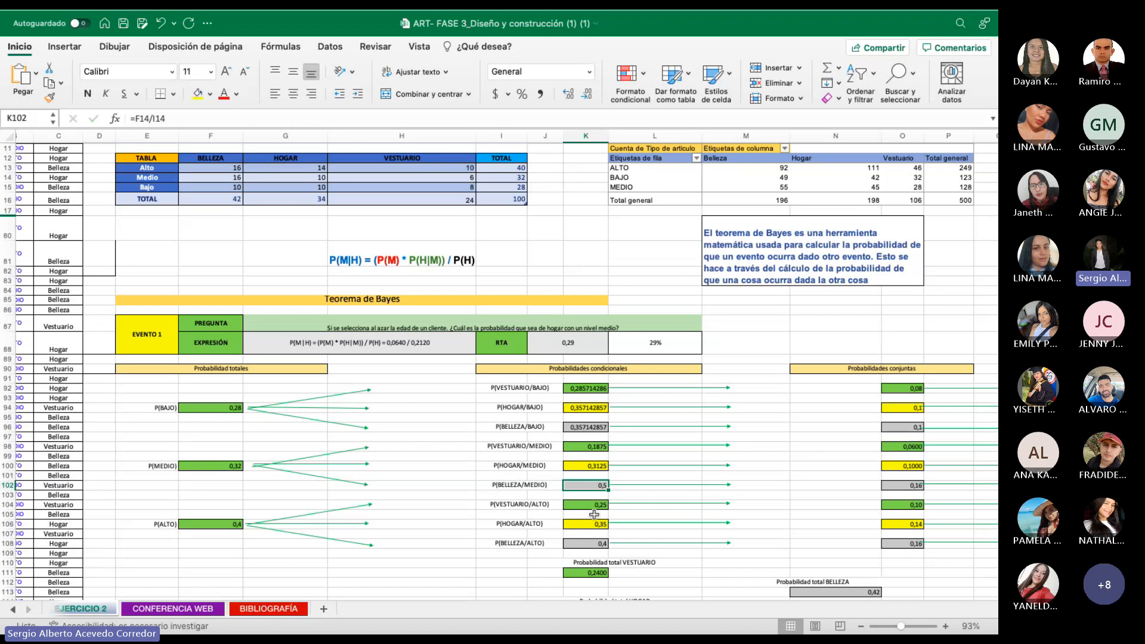
# Inspect the P(VESTUARIO/ALTO) formula in K104 against the Vestuario and TOTAL values in the table's Alto row.
pyautogui.click(593, 504)
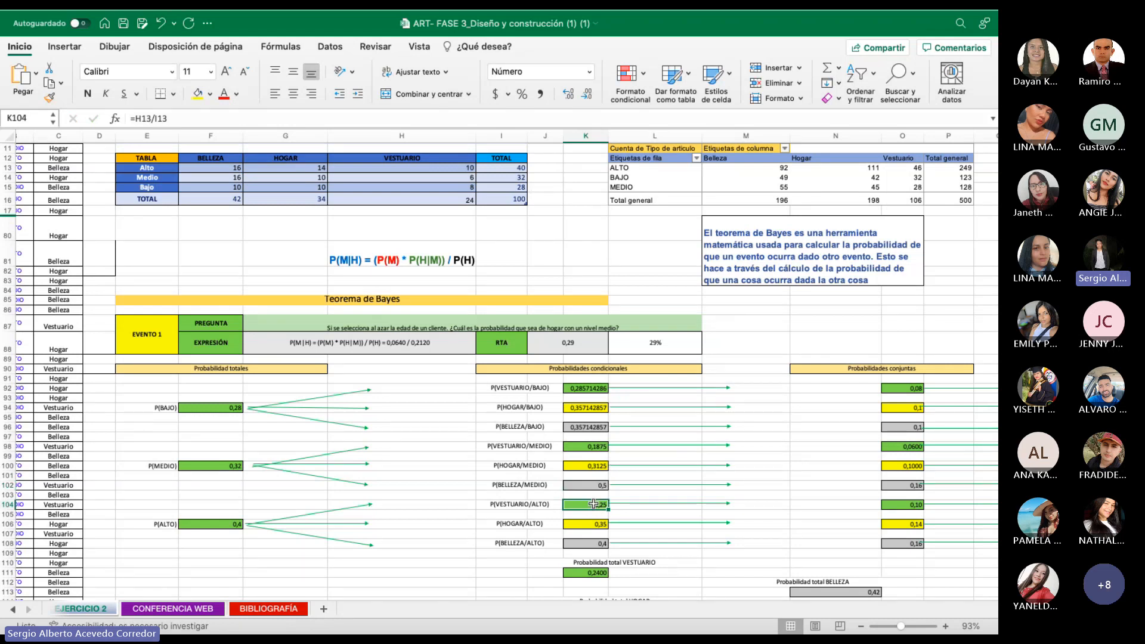
pyautogui.click(150, 118)
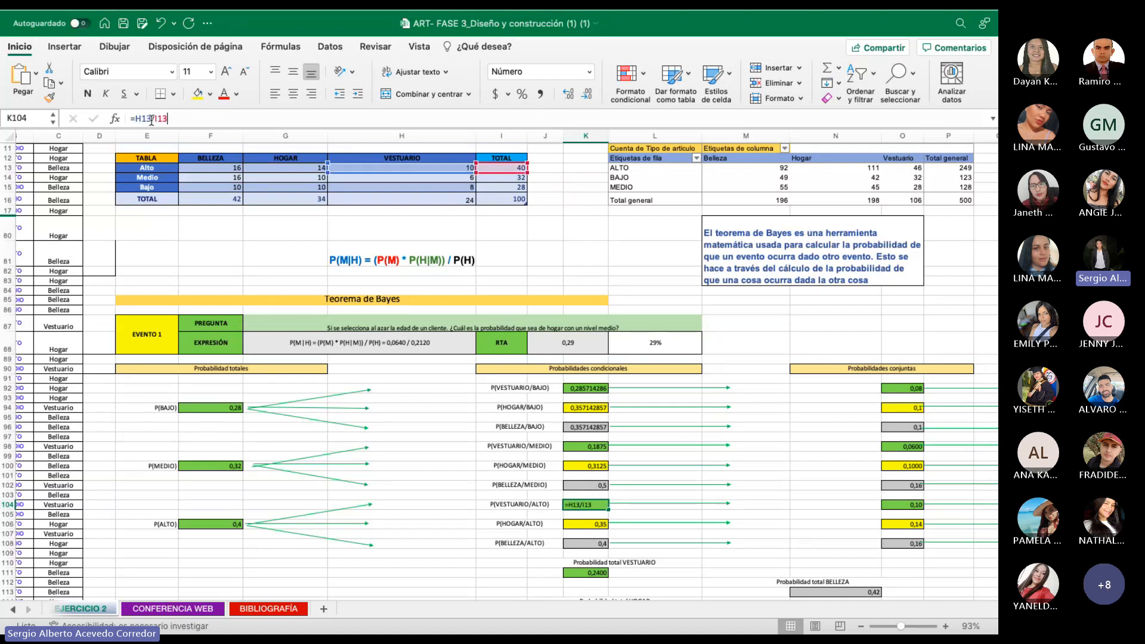
pyautogui.doubleClick(151, 119)
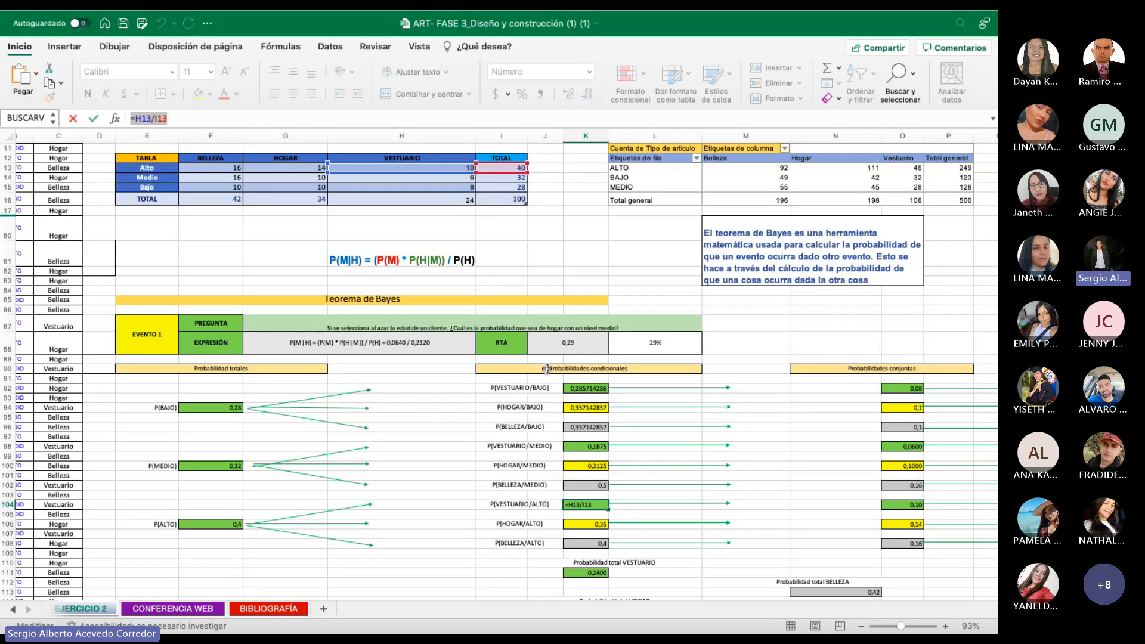
pyautogui.press('Return')
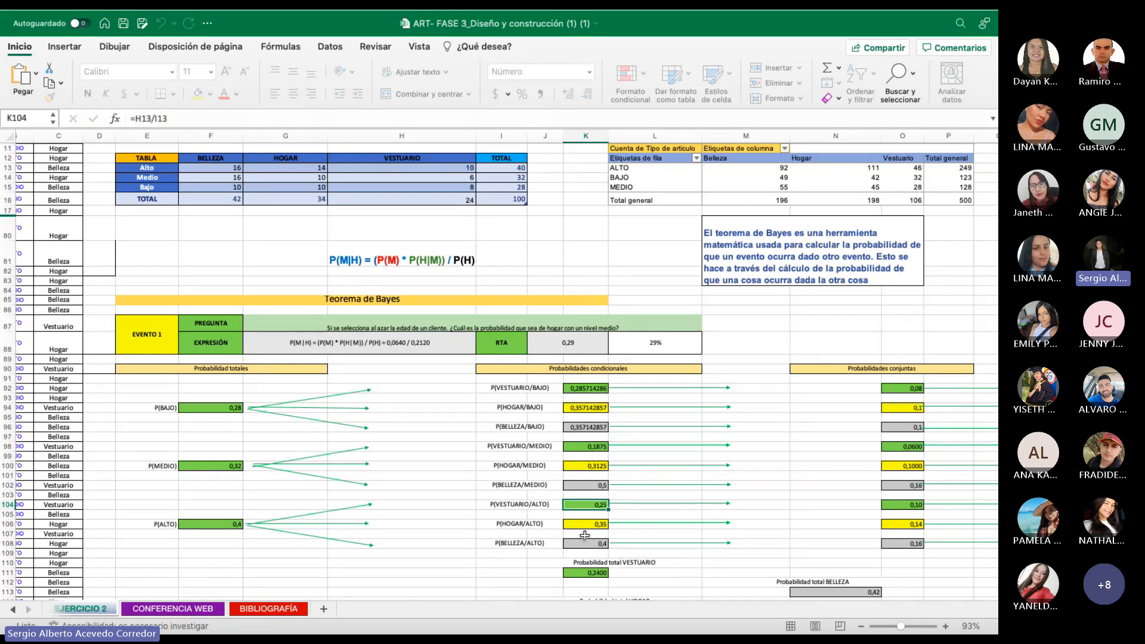
# Inspect the P(HOGAR/ALTO) formula in K106 against the table's Alto row, and select the P(BELLEZA/ALTO) label in I108.
pyautogui.click(581, 524)
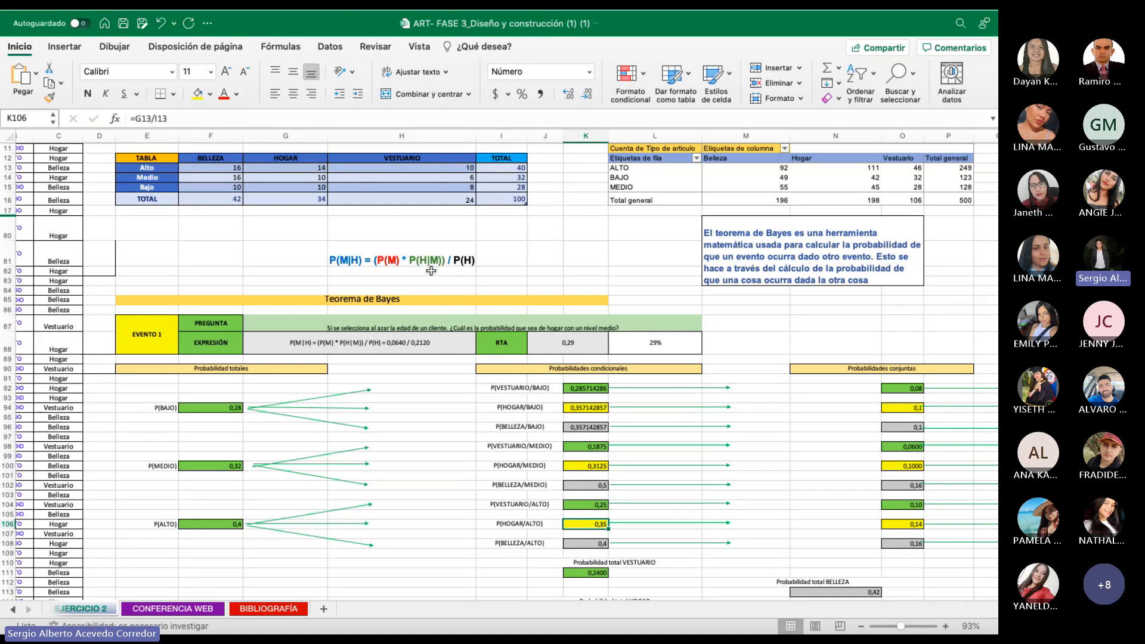
pyautogui.moveTo(174, 117); pyautogui.dragTo(124, 113)
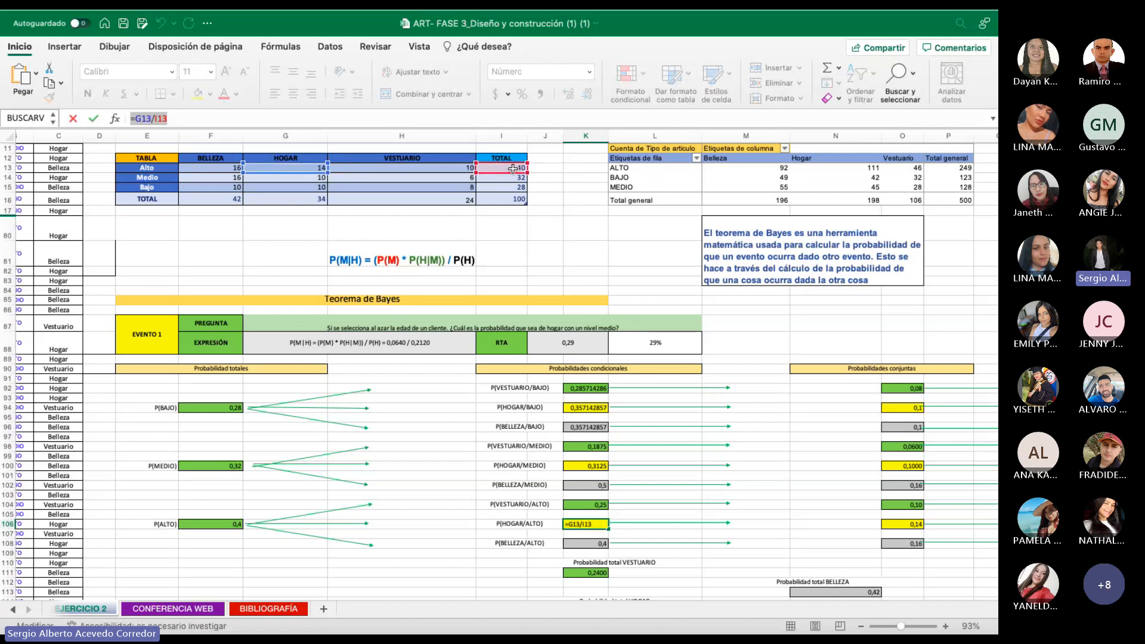
pyautogui.press('Return')
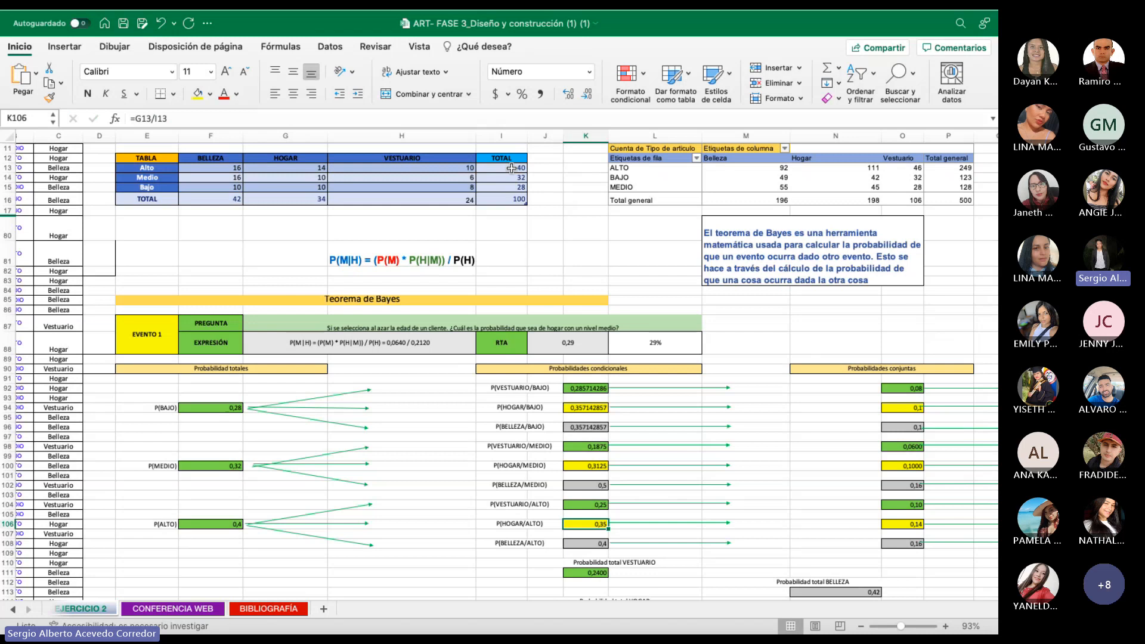
pyautogui.click(493, 543)
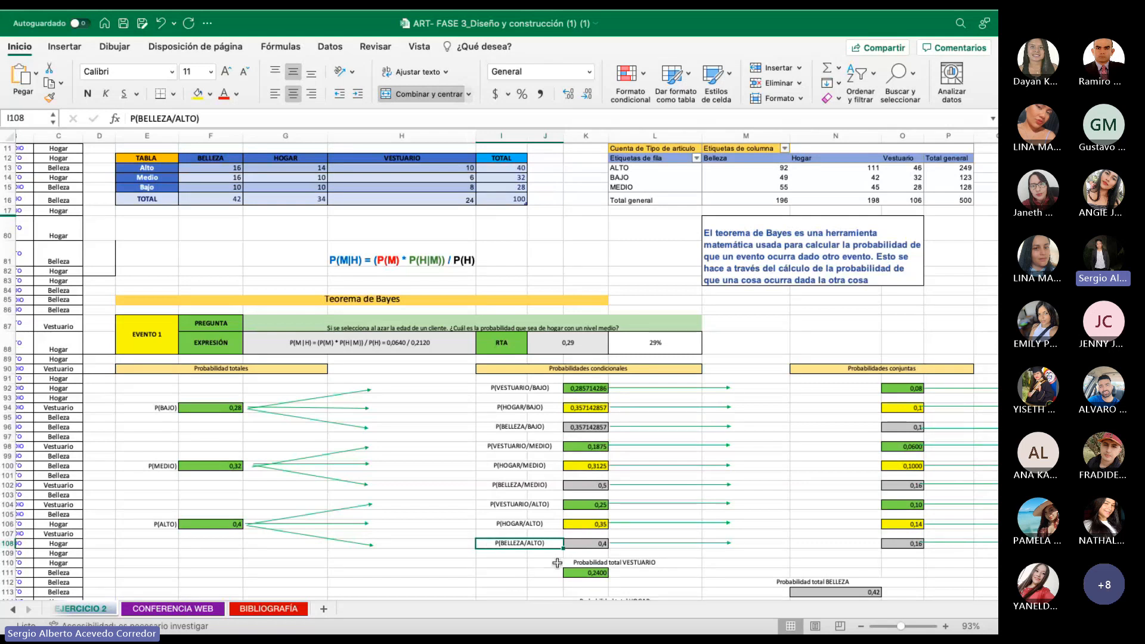
# Inspect the P(BELLEZA/ALTO) formula in K108 against the Belleza and TOTAL values in the table's Alto row.
pyautogui.click(594, 542)
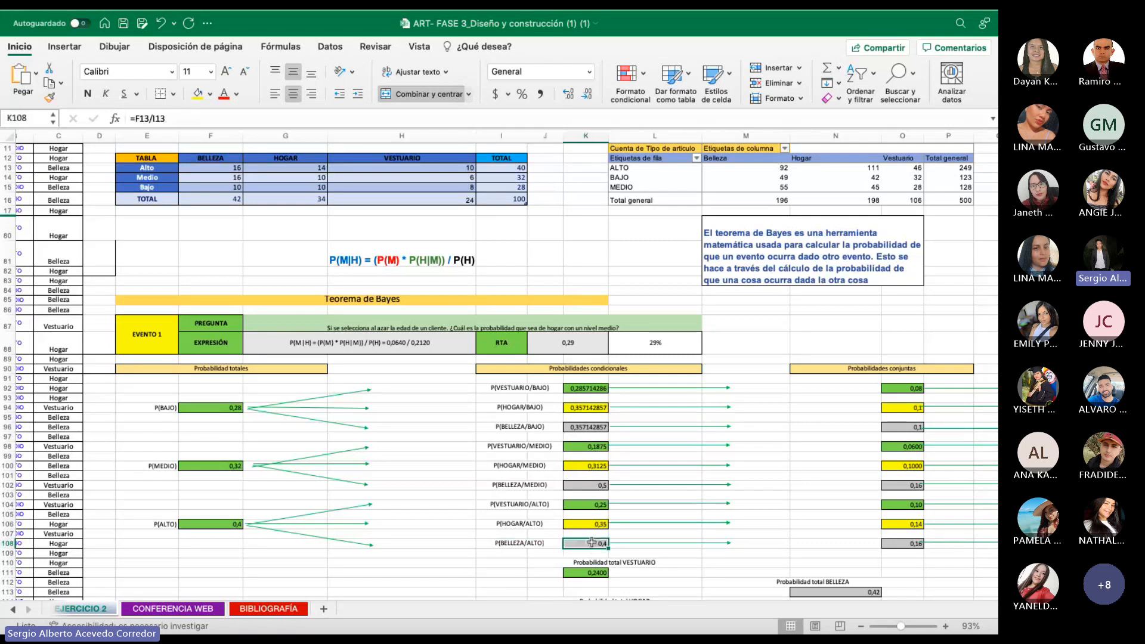
pyautogui.moveTo(167, 118); pyautogui.dragTo(130, 118)
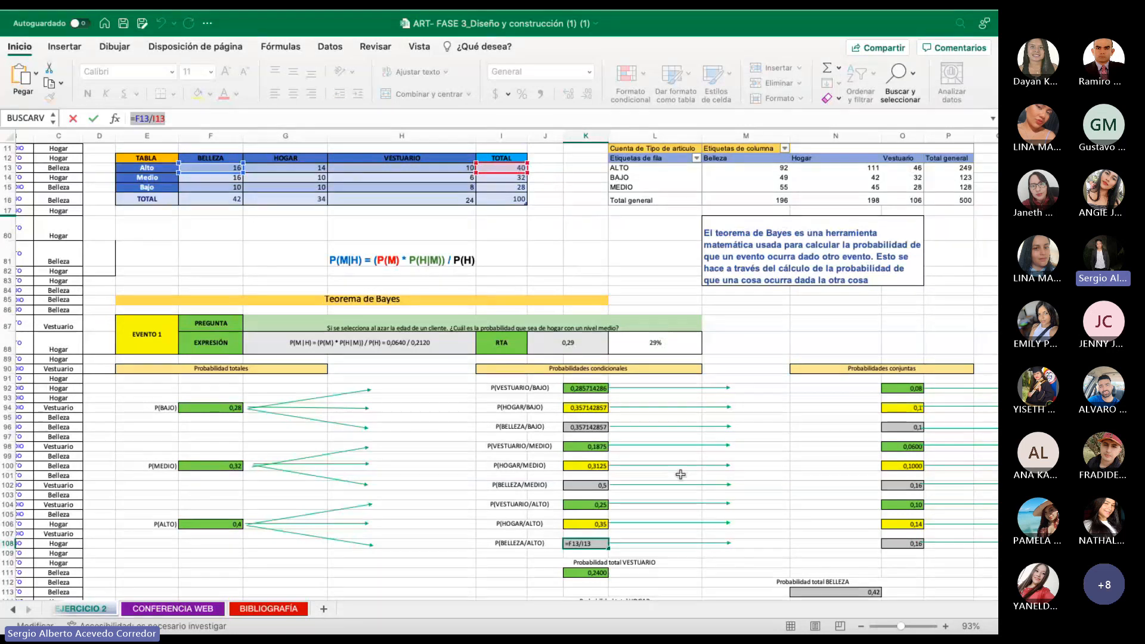
pyautogui.press('Escape')
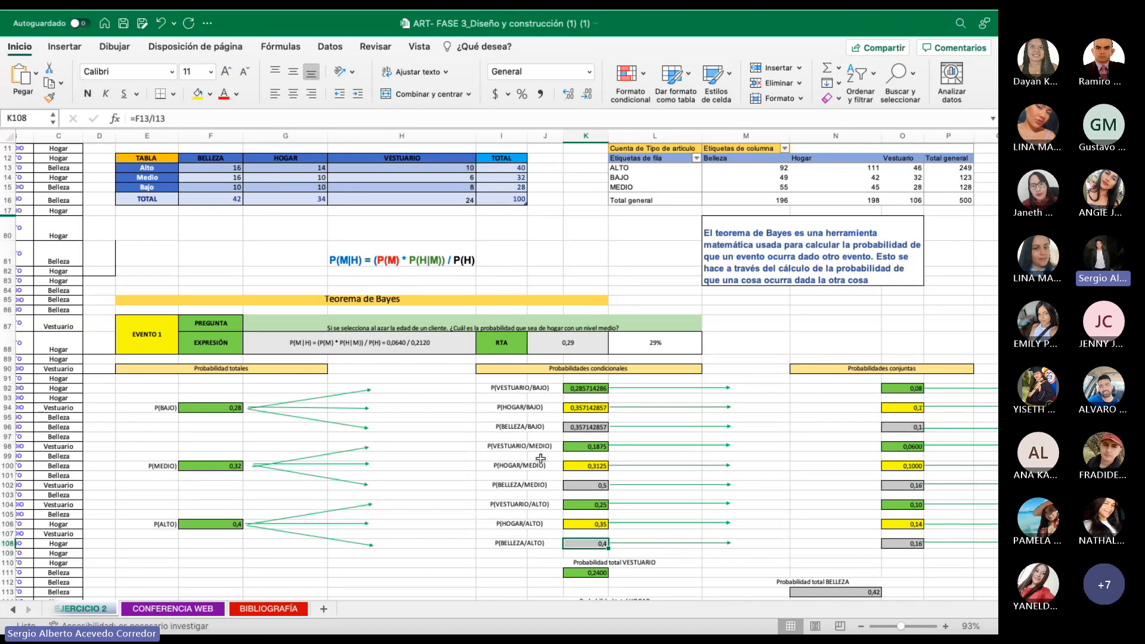
# Review the total probabilities in column F and the conditional probabilities in column K, and the P(BAJO), P(MEDIO) and P(ALTO) labels.
pyautogui.moveTo(220, 393); pyautogui.dragTo(219, 536)
pyautogui.moveTo(578, 376); pyautogui.dragTo(573, 548)
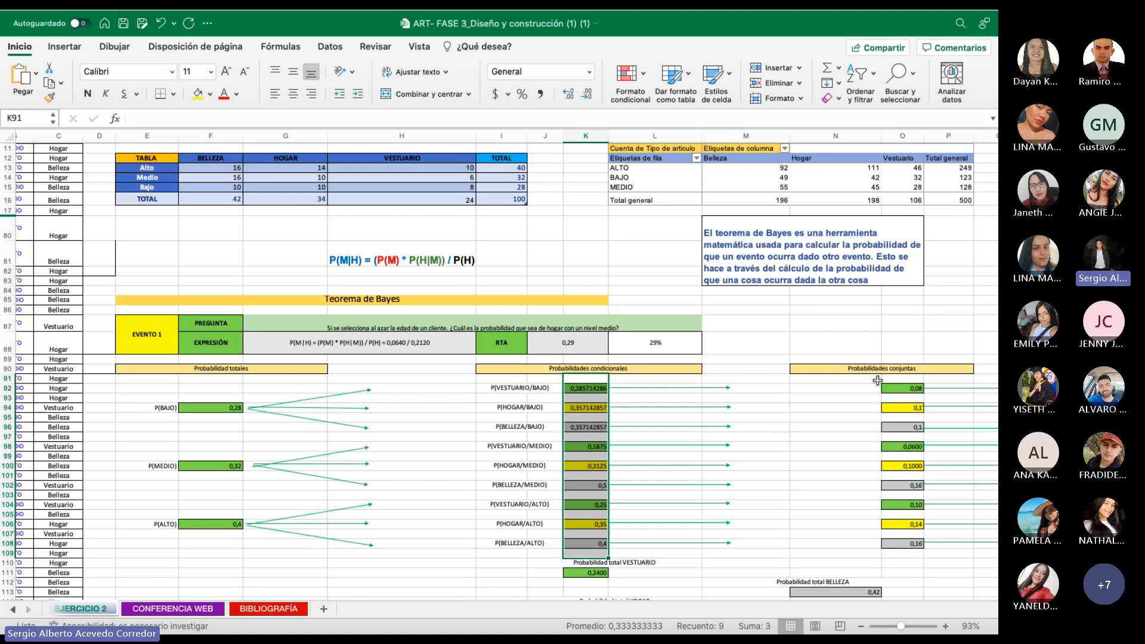
pyautogui.click(170, 408)
pyautogui.click(167, 465)
pyautogui.click(173, 522)
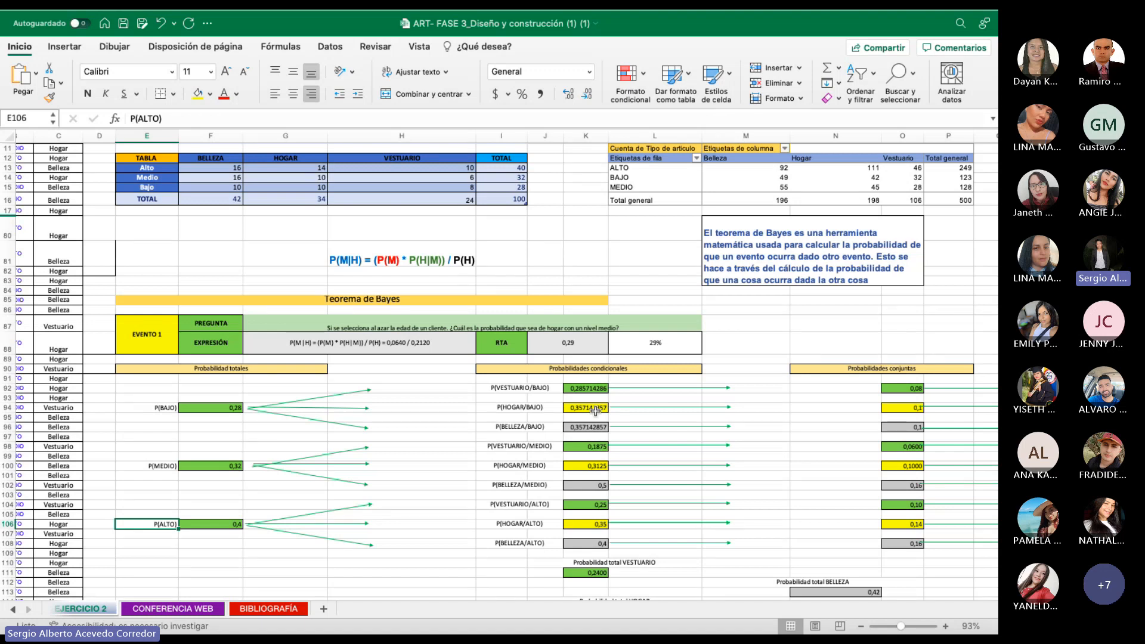
# Try the percentage format on the conditional probabilities in K91:K108 to check their sum, and undo it.
pyautogui.moveTo(592, 378); pyautogui.dragTo(584, 544)
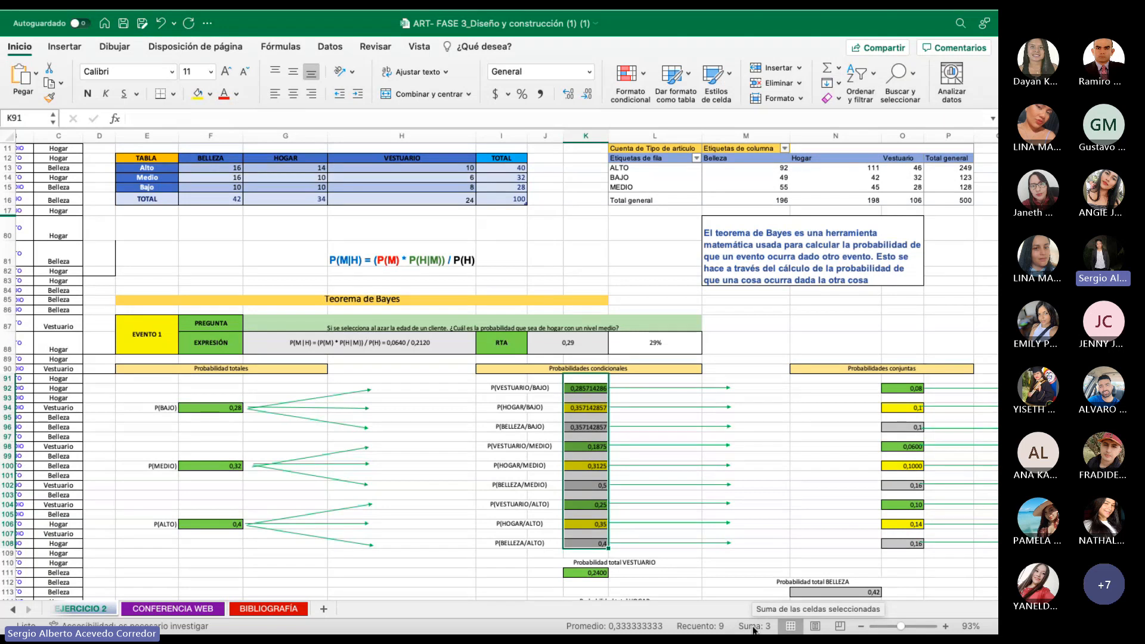
pyautogui.click(522, 95)
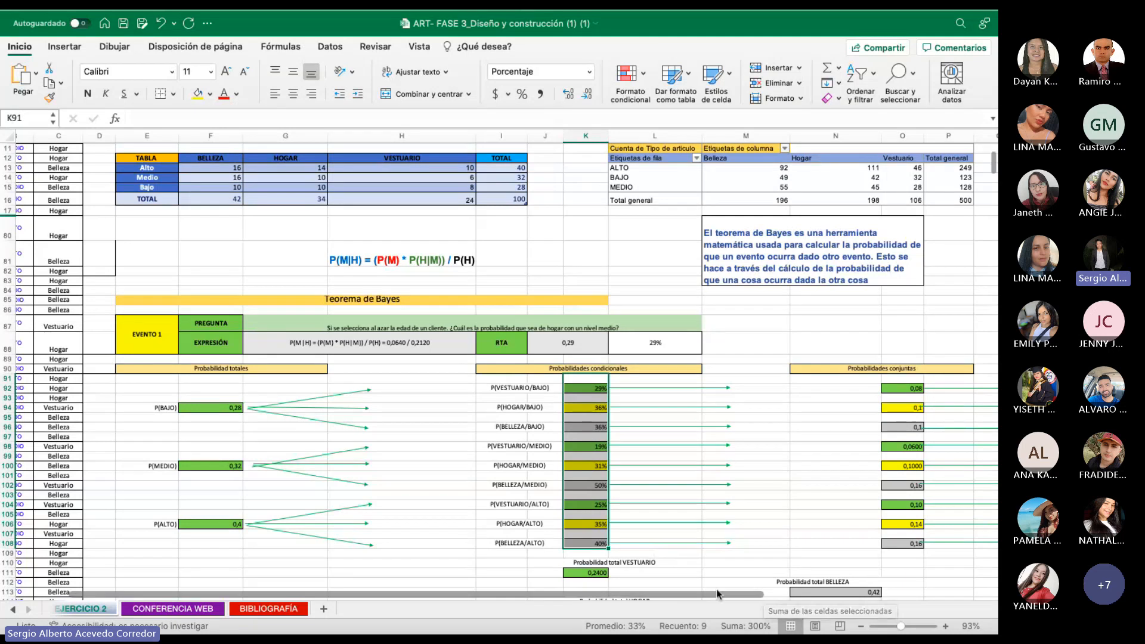
pyautogui.hotkey('ctrl', 'z')
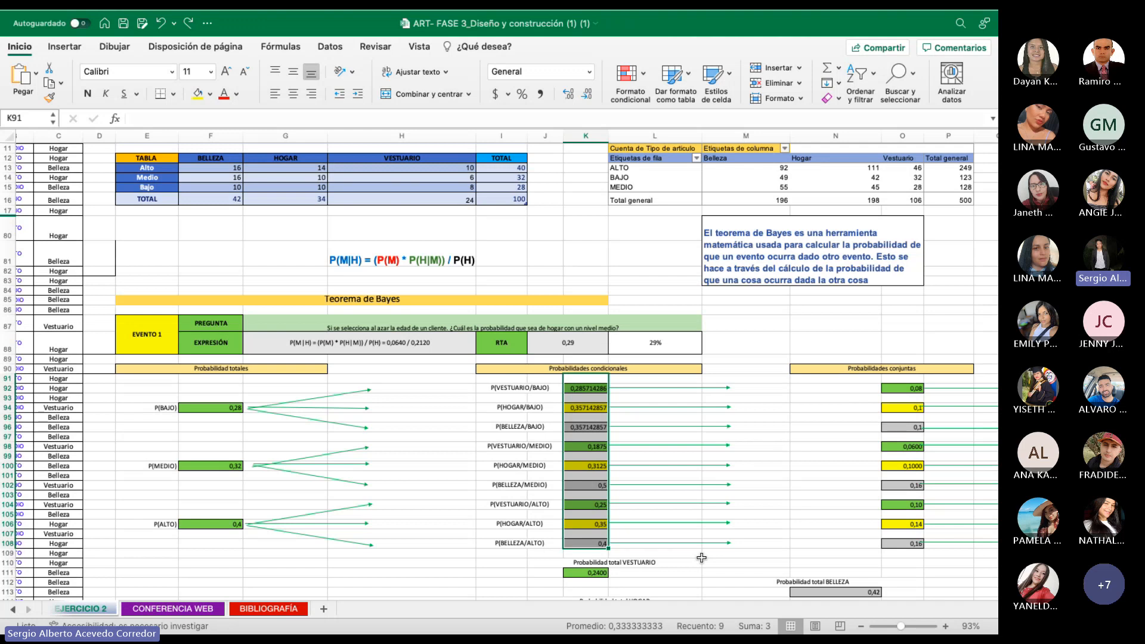
# Examine the Bayes formula in H81 alongside the total, conditional and joint probability columns.
pyautogui.hscroll(10, 701, 558)
pyautogui.scroll(-2, 701, 557)
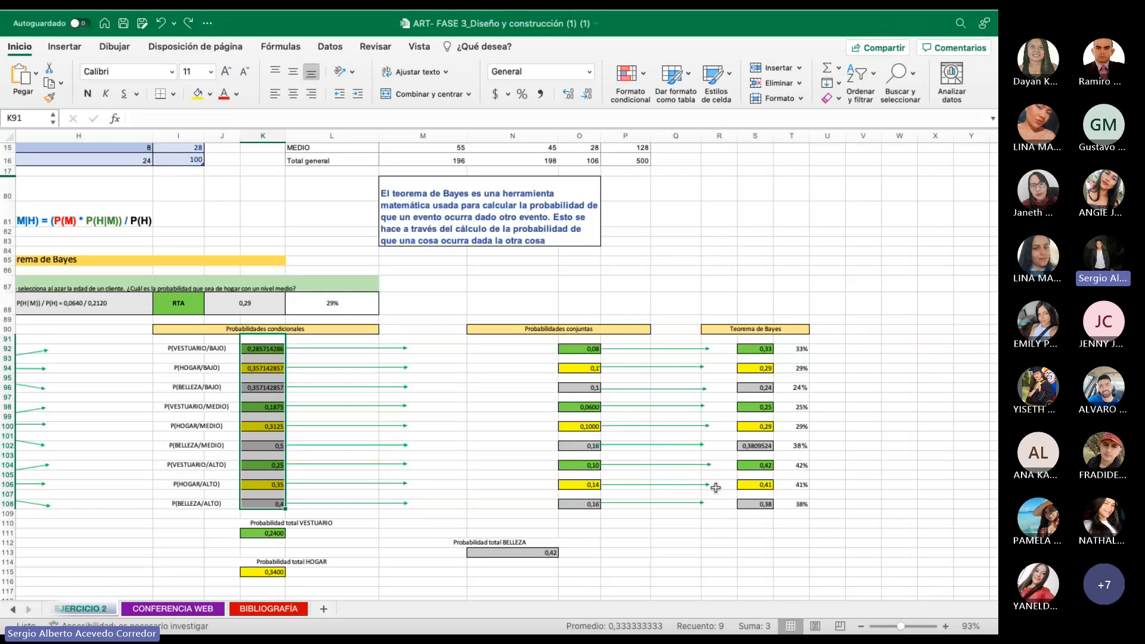
pyautogui.hscroll(-5, 276, 270)
pyautogui.scroll(1, 276, 270)
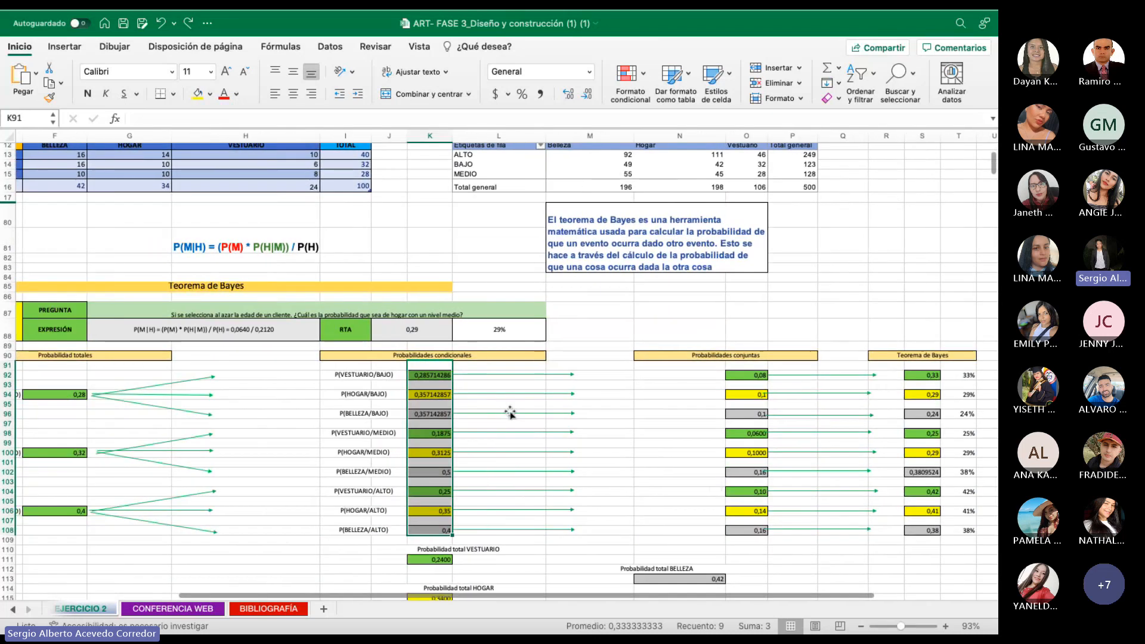
pyautogui.click(233, 252)
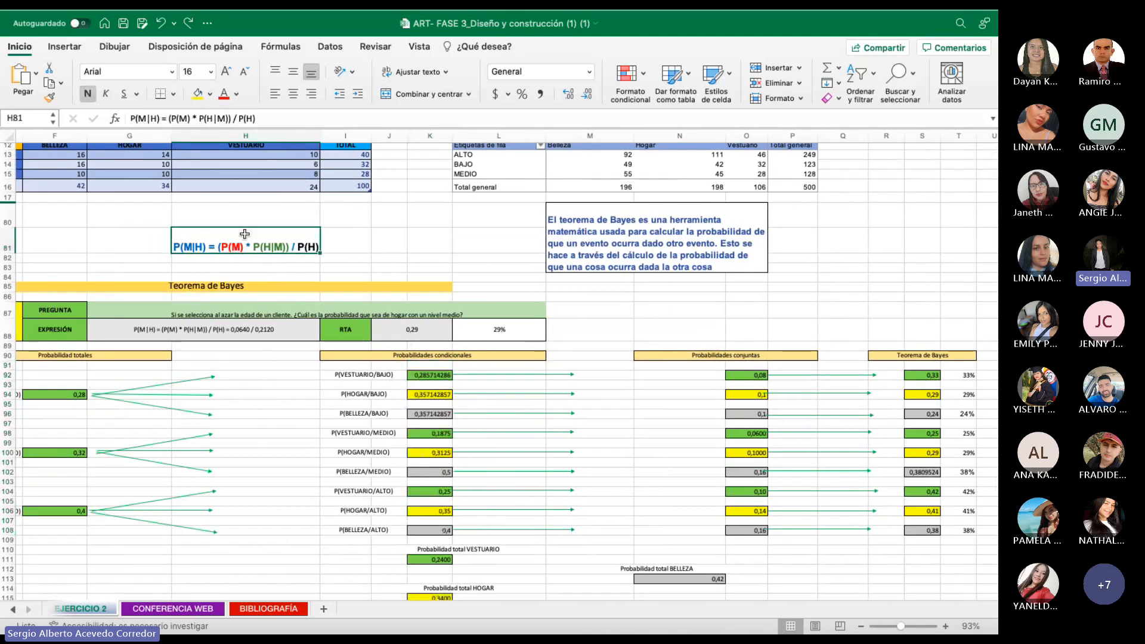
pyautogui.doubleClick(221, 246)
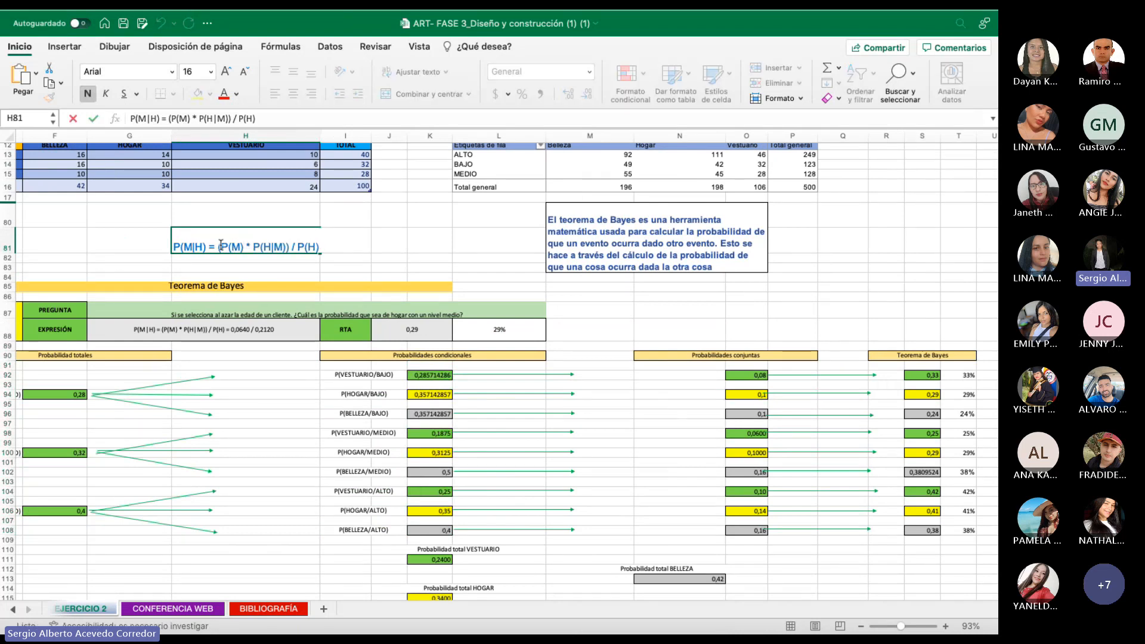
pyautogui.press('Escape')
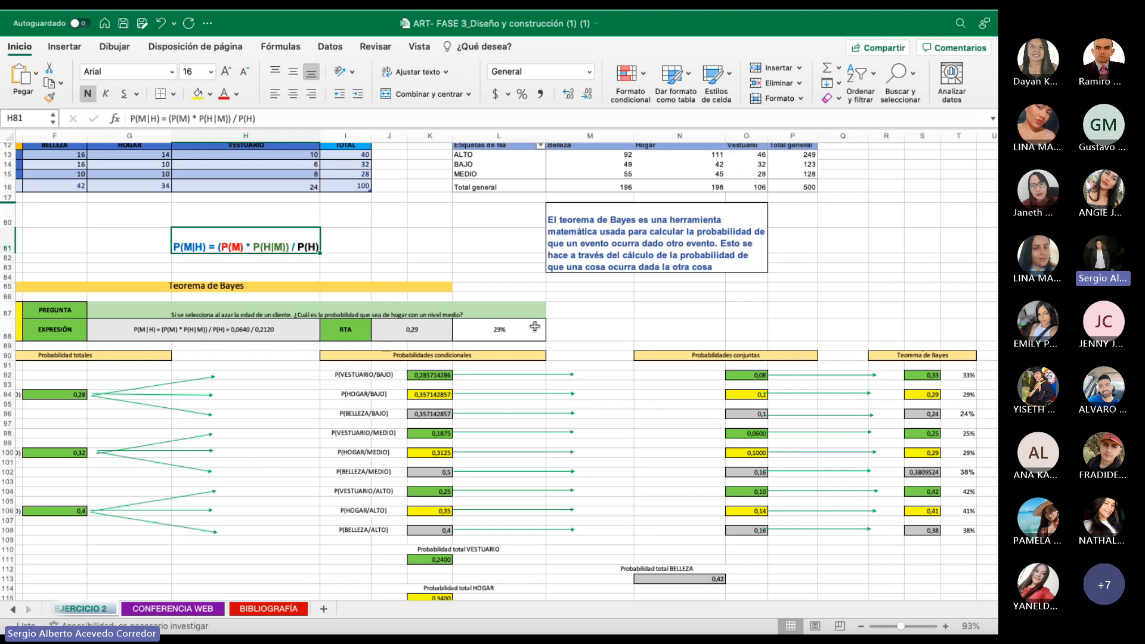
# Inspect the Vestuario/Bajo joint probability formula in O92 against its source cells K92 and F94.
pyautogui.click(757, 376)
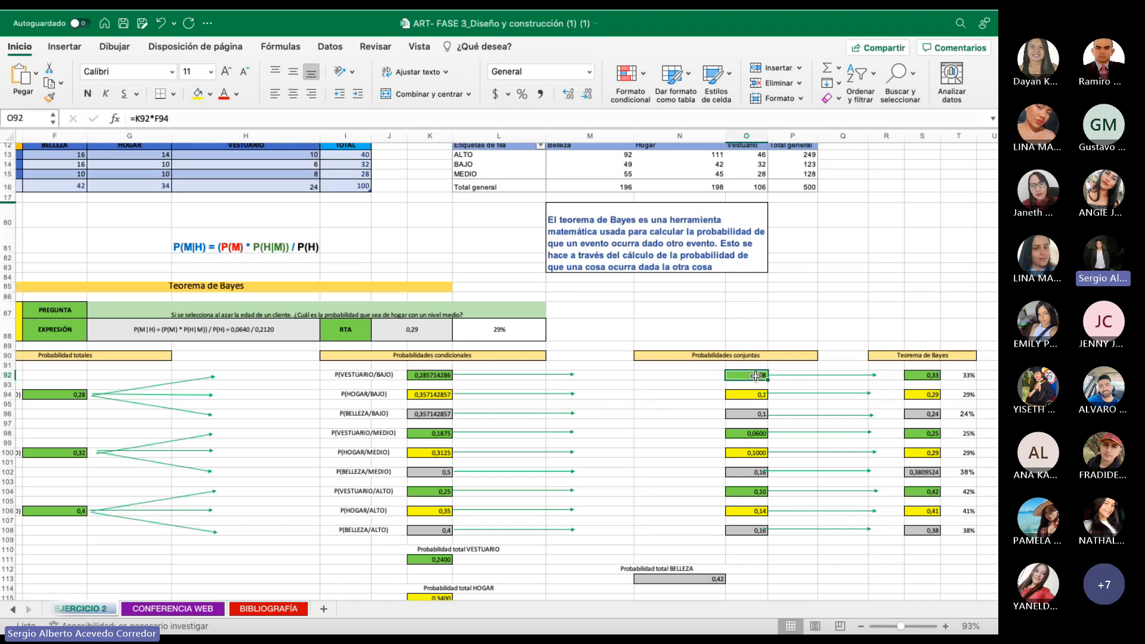
pyautogui.moveTo(181, 119); pyautogui.dragTo(127, 117)
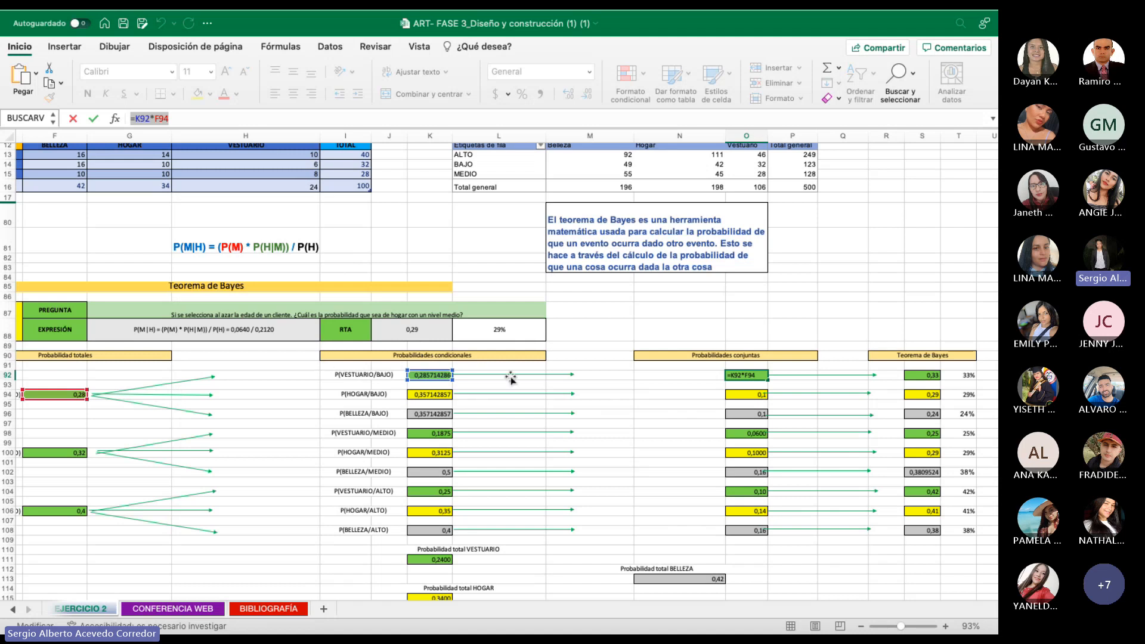
pyautogui.press('Return')
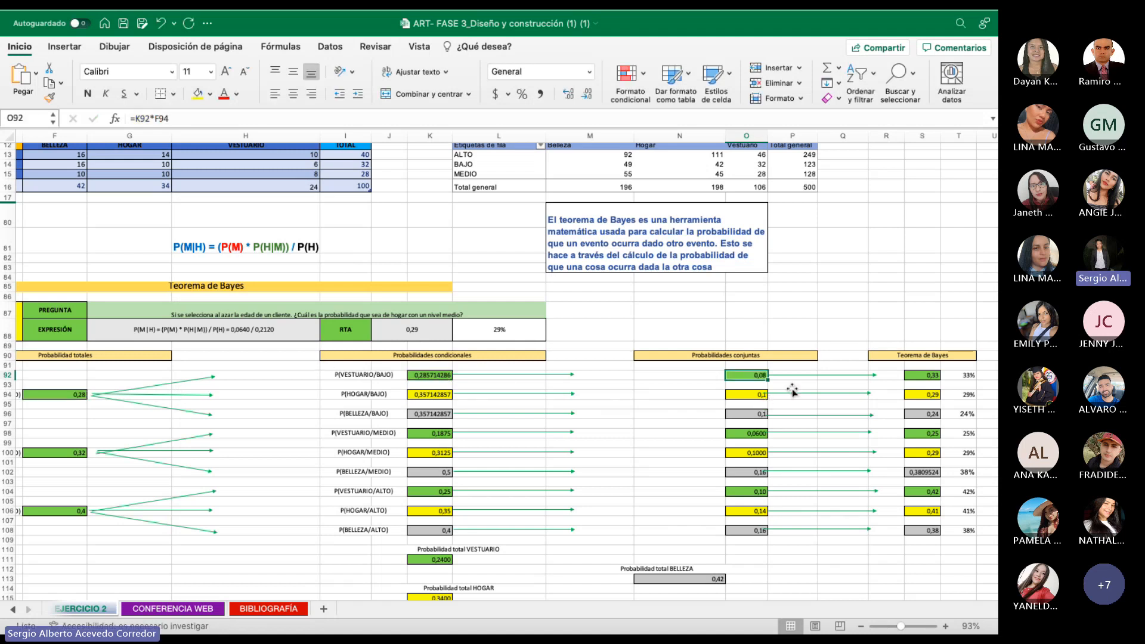
# Inspect the Hogar/Bajo joint probability formula in O94 against K94 and F94, and view the Belleza/Bajo formula in O96.
pyautogui.click(754, 397)
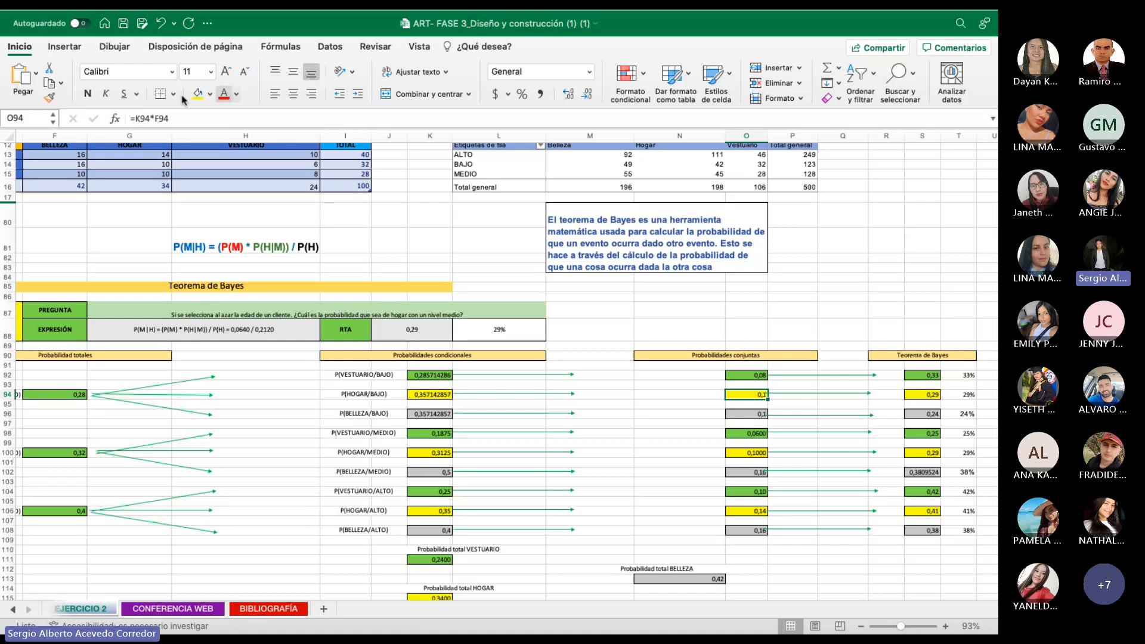
pyautogui.click(148, 120)
pyautogui.tripleClick(148, 119)
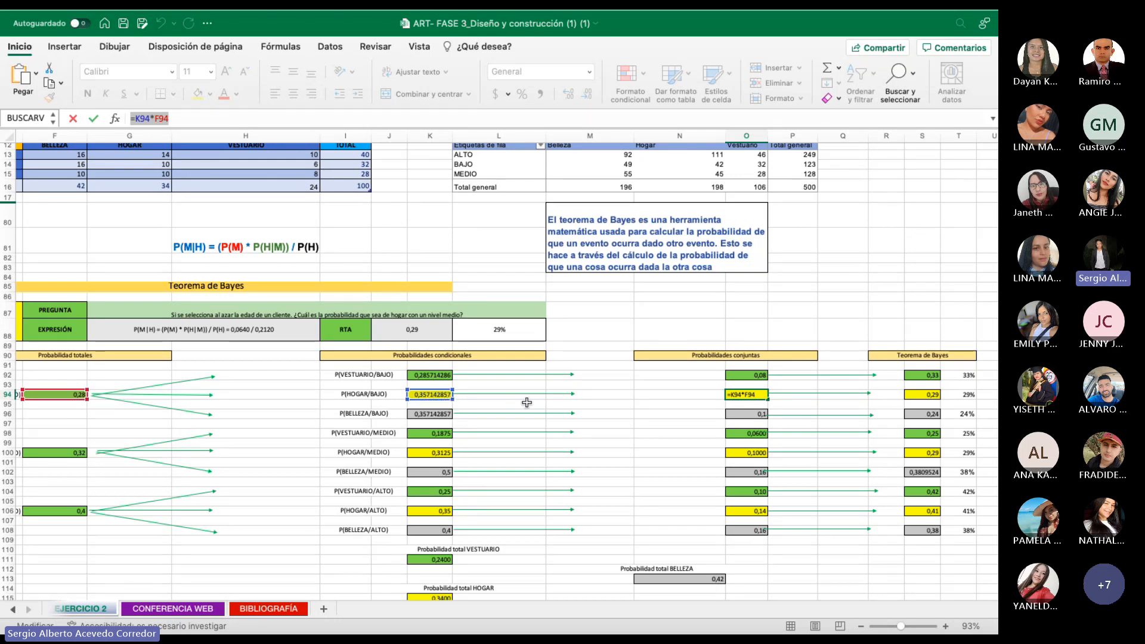
pyautogui.press('Return')
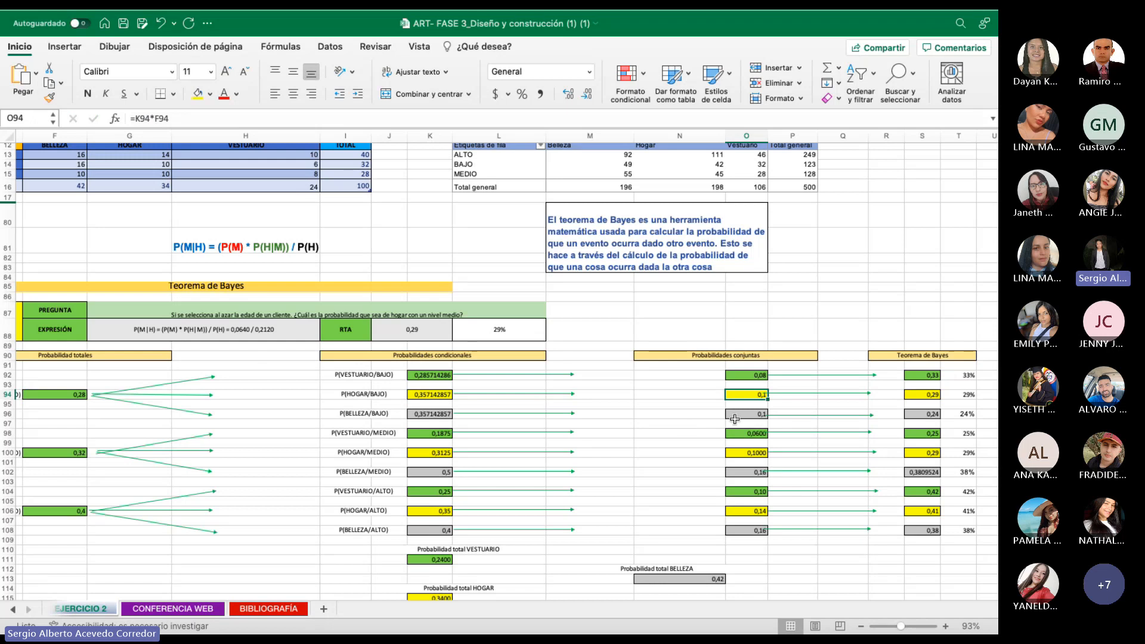
pyautogui.click(735, 414)
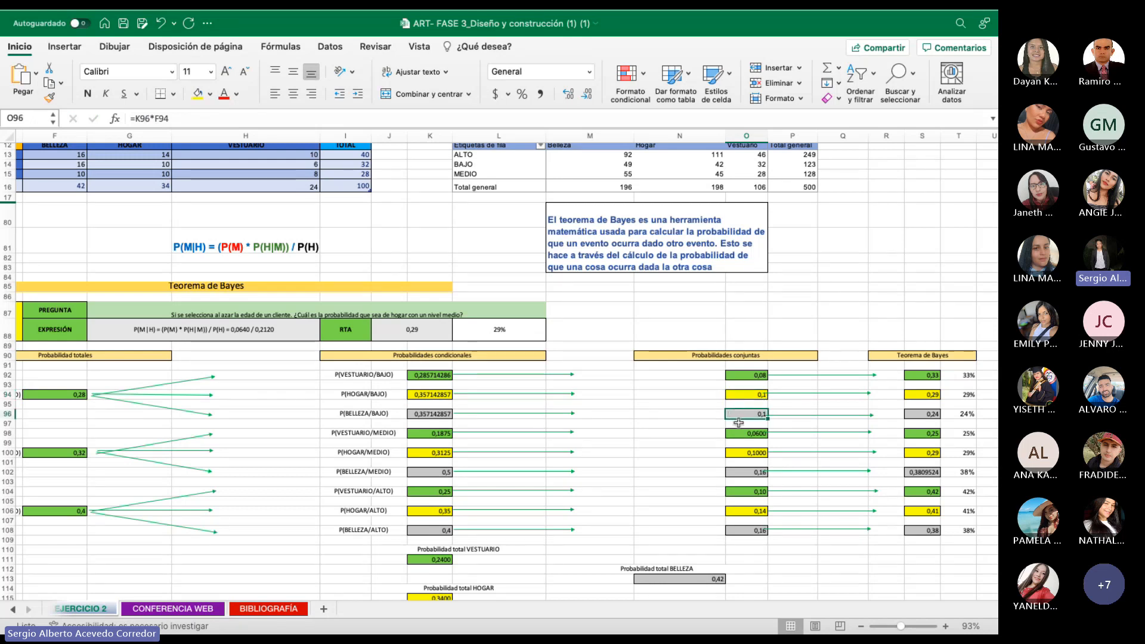
# Inspect the Vestuario/Medio joint probability formula in O98 against K98 and F100, and view the Hogar/Medio formula in O100.
pyautogui.click(740, 434)
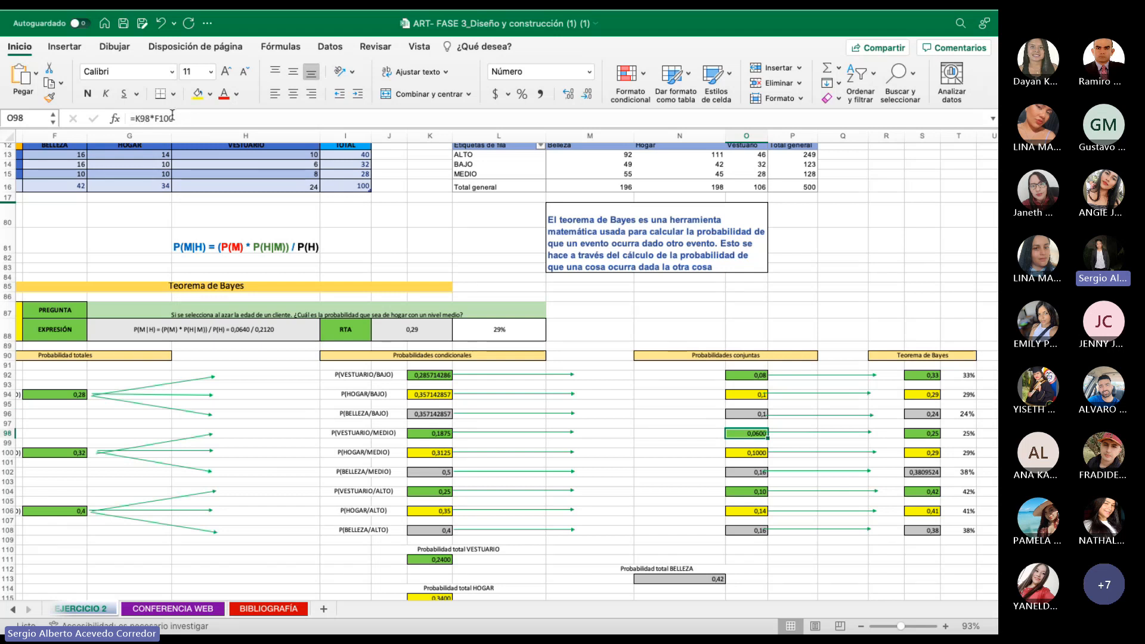
pyautogui.moveTo(174, 118); pyautogui.dragTo(127, 117)
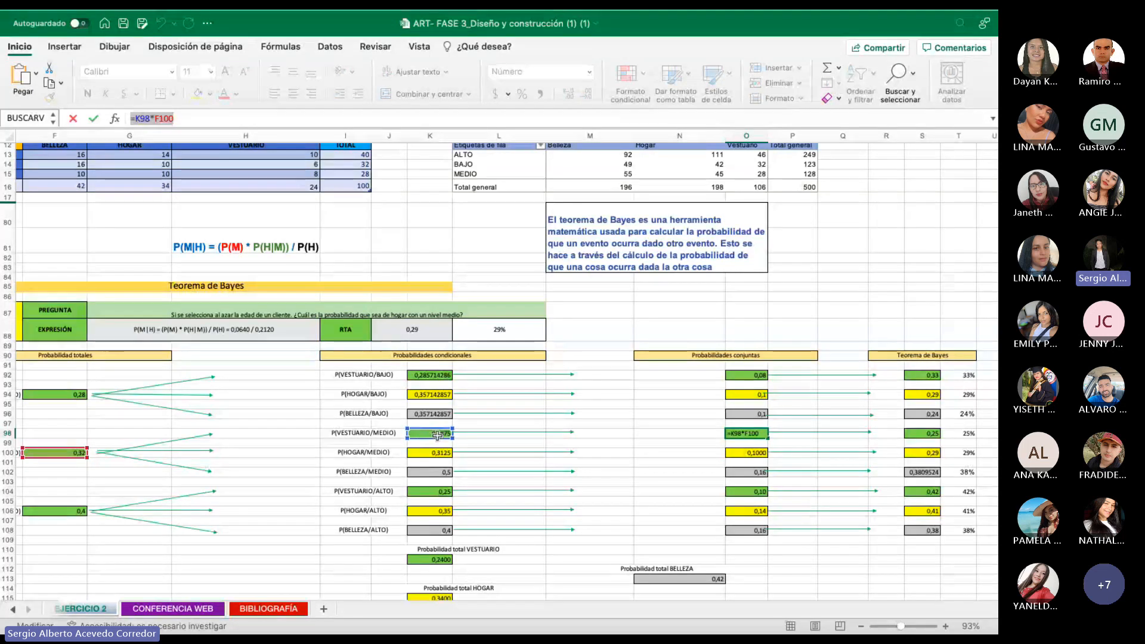
pyautogui.press('Escape')
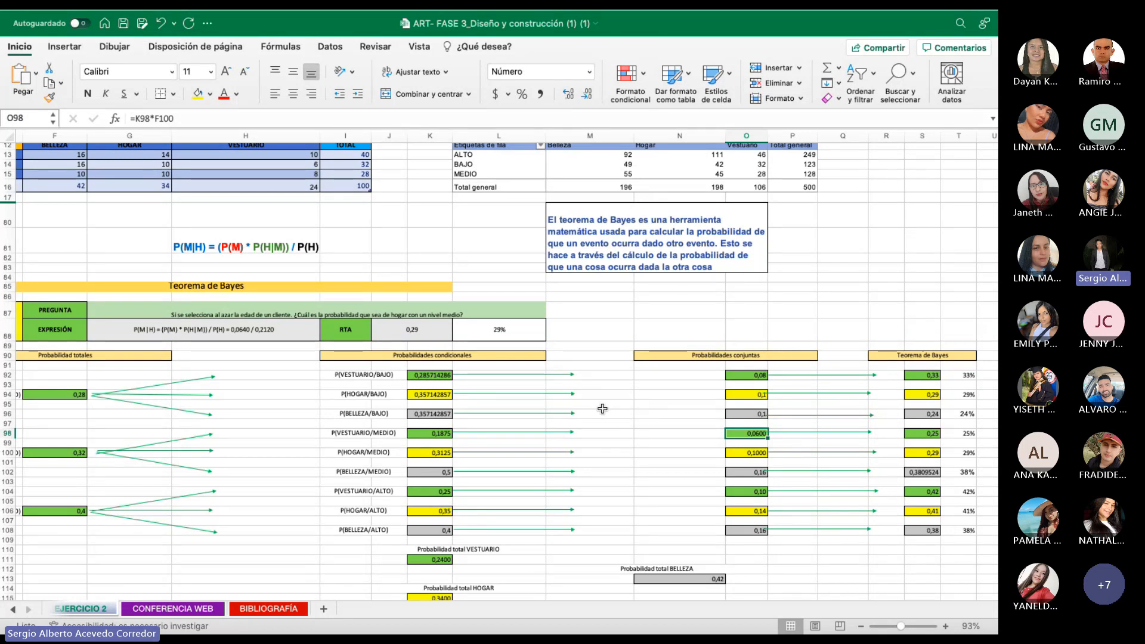
pyautogui.click(746, 452)
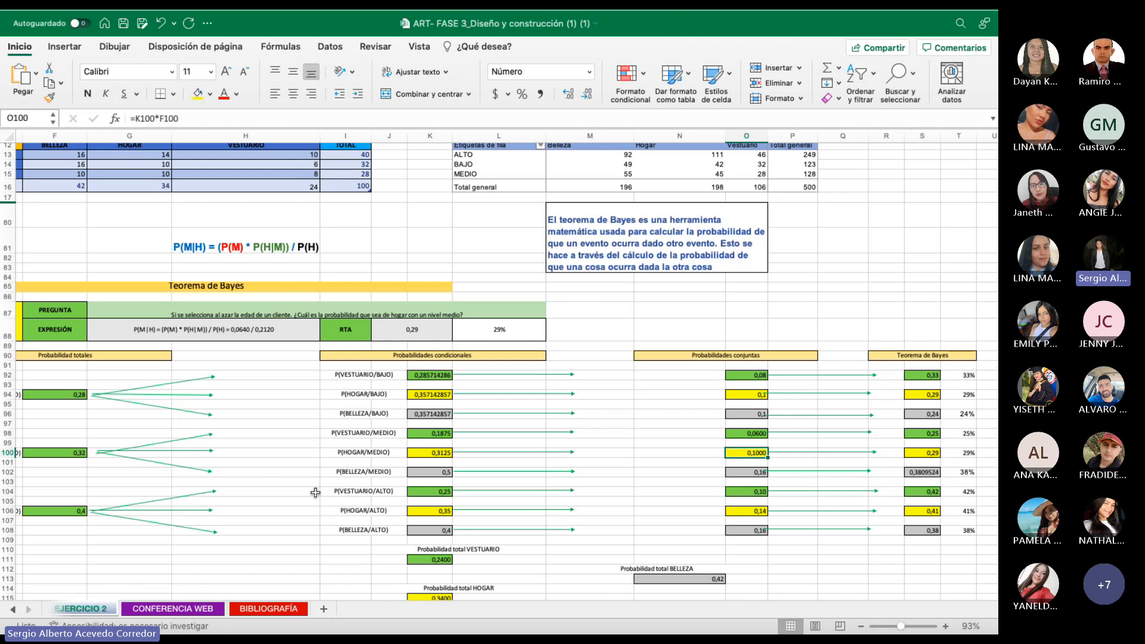
pyautogui.hscroll(-2, 209, 493)
pyautogui.hscroll(2, 209, 492)
pyautogui.scroll(-1, 209, 492)
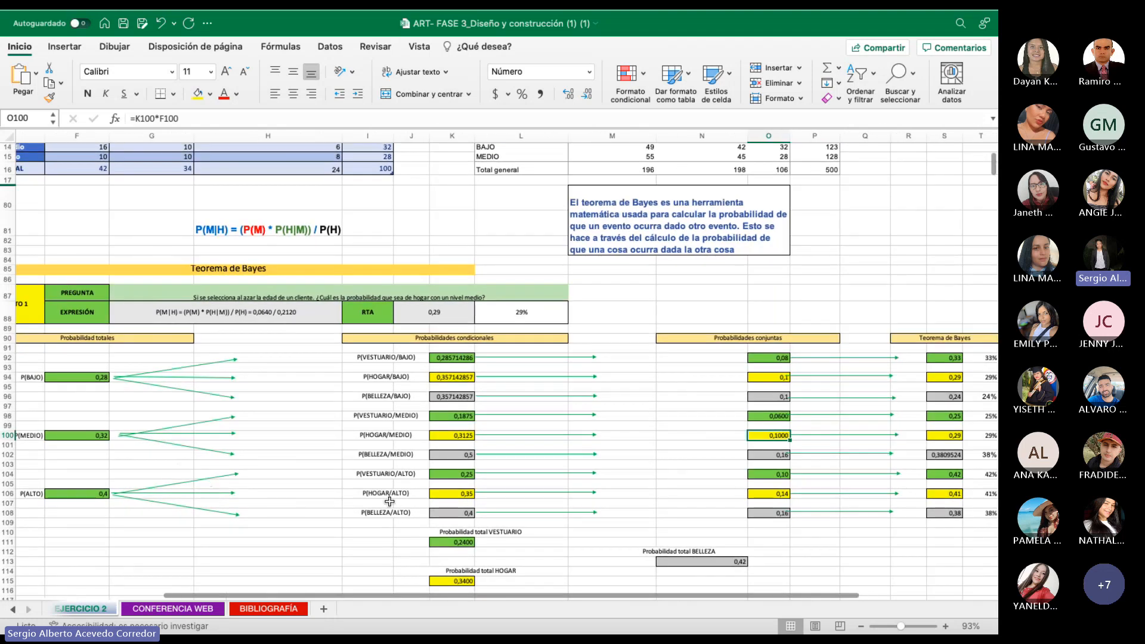
# Inspect the Vestuario/Alto and Hogar/Alto joint probability formulas in O104 and O106 against K104, K106 and P(ALTO) in F106.
pyautogui.click(775, 473)
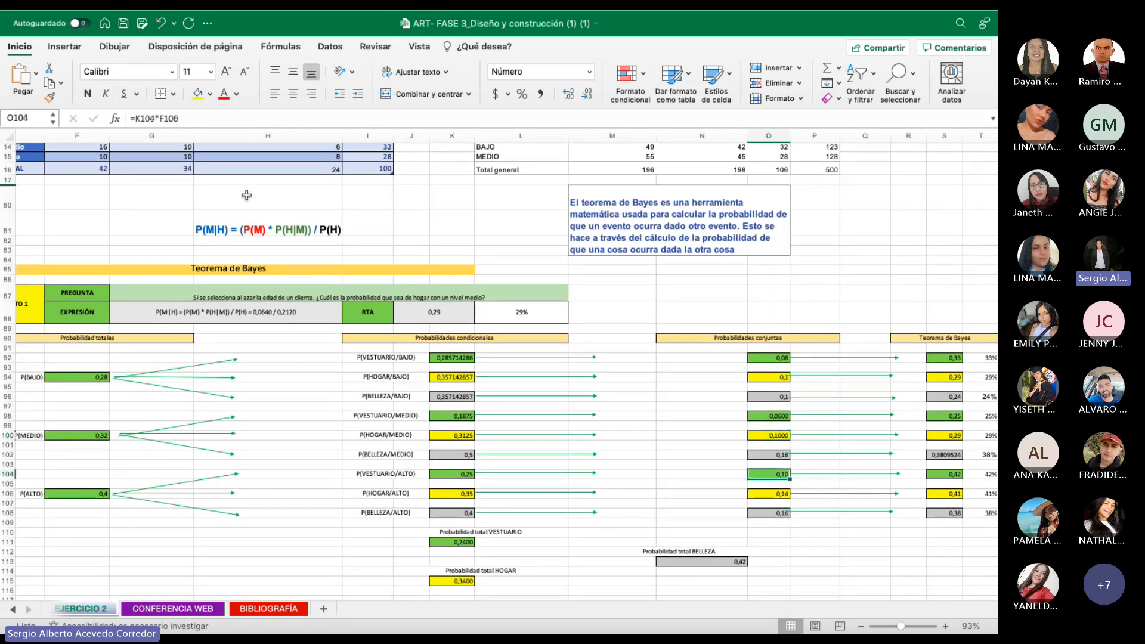
pyautogui.moveTo(186, 118); pyautogui.dragTo(117, 117)
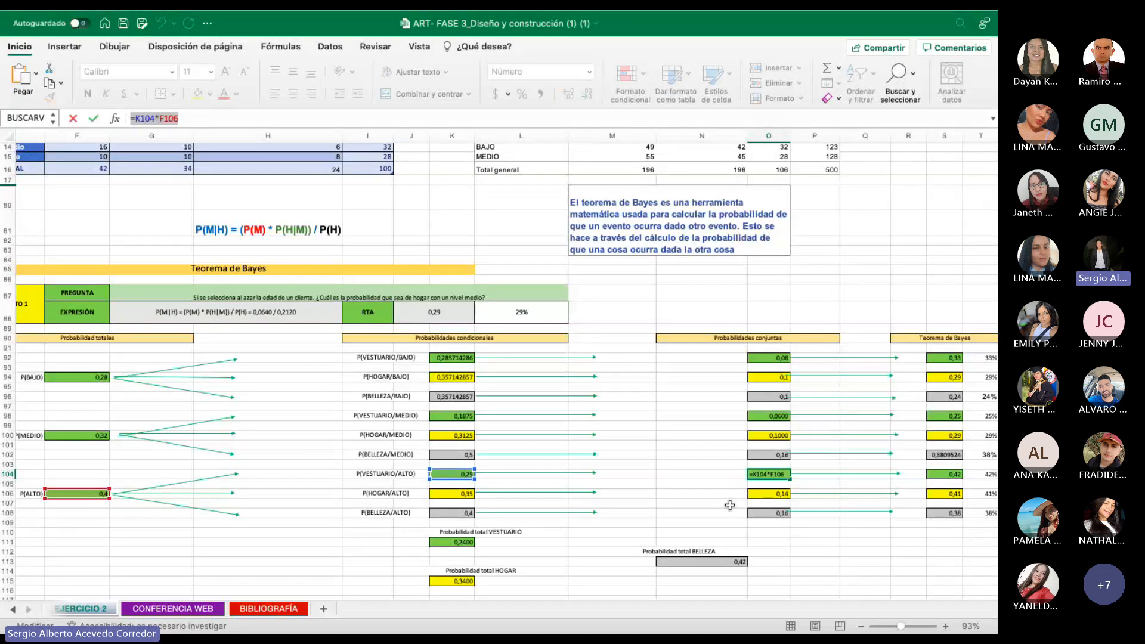
pyautogui.press('Return')
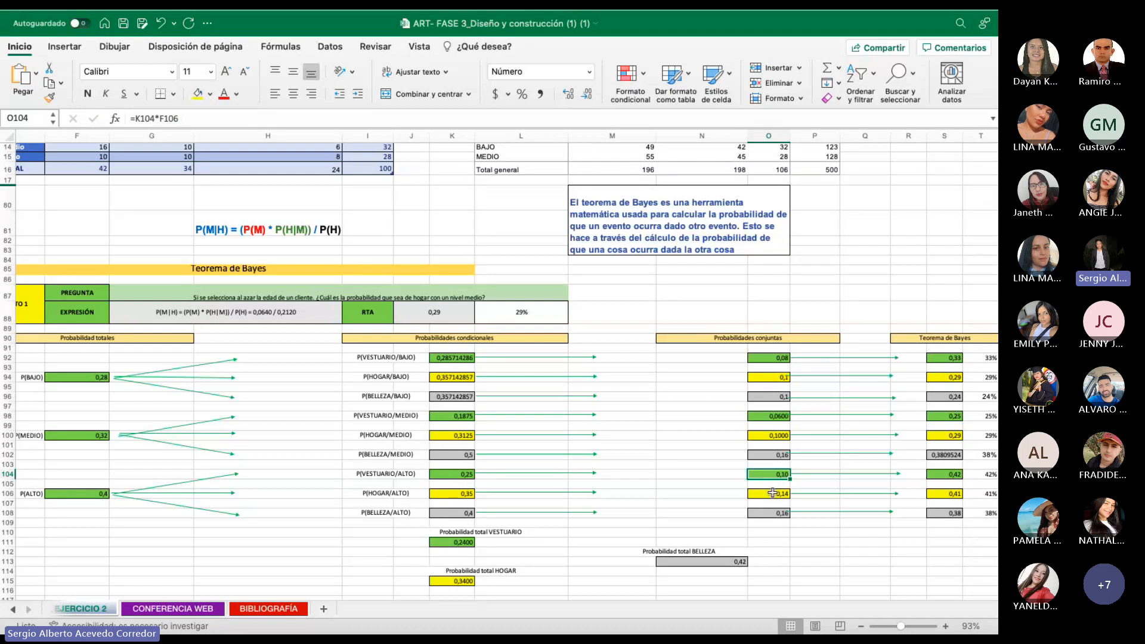
pyautogui.click(772, 493)
pyautogui.click(115, 118)
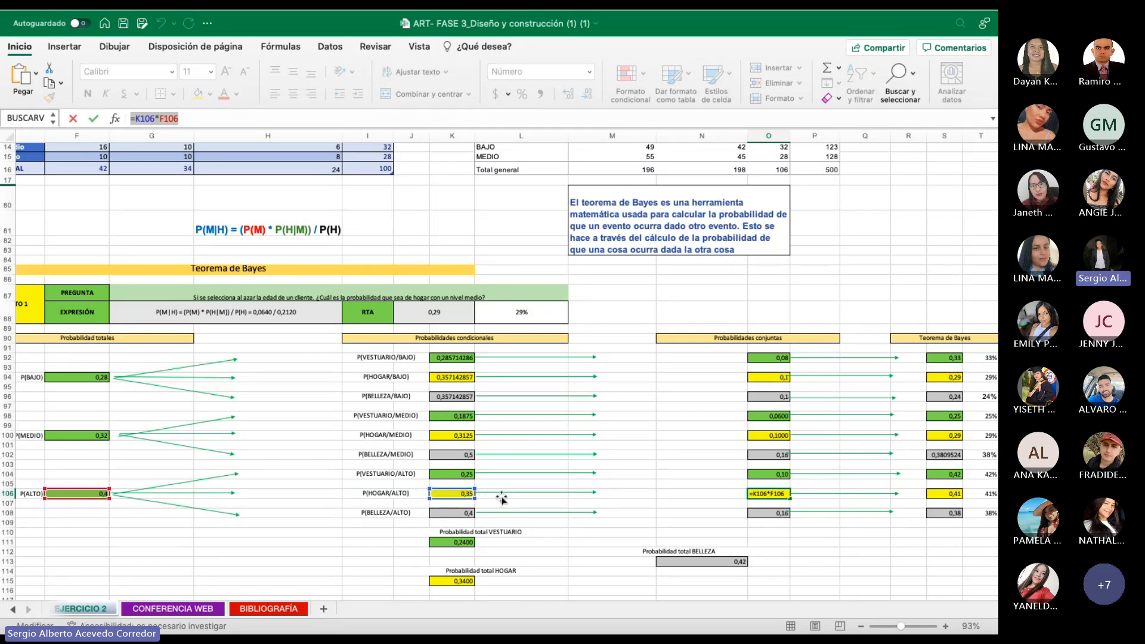
pyautogui.press('Return')
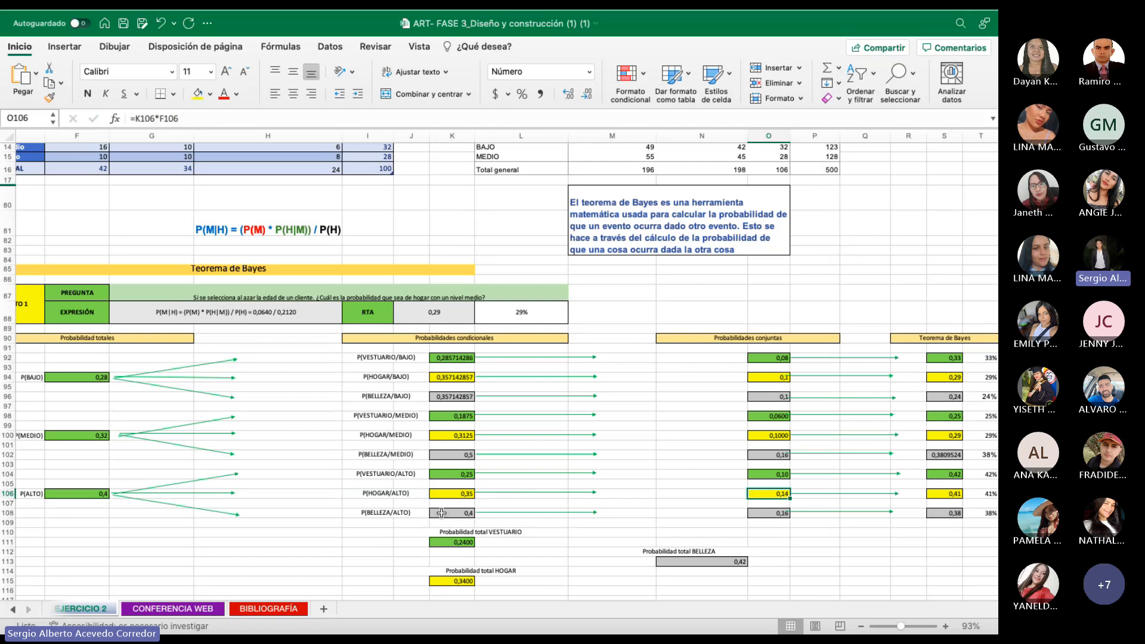
# Inspect the Belleza/Alto joint probability formula in O108 against K108 and F106, and check the sum of the joint probabilities in column O.
pyautogui.click(443, 513)
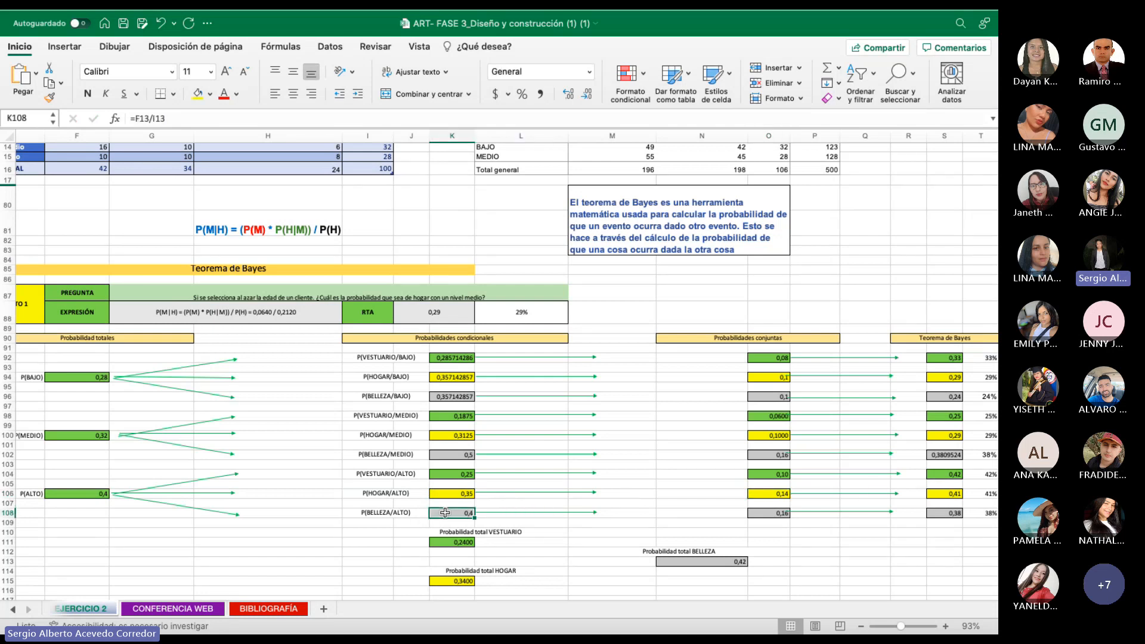
pyautogui.click(770, 514)
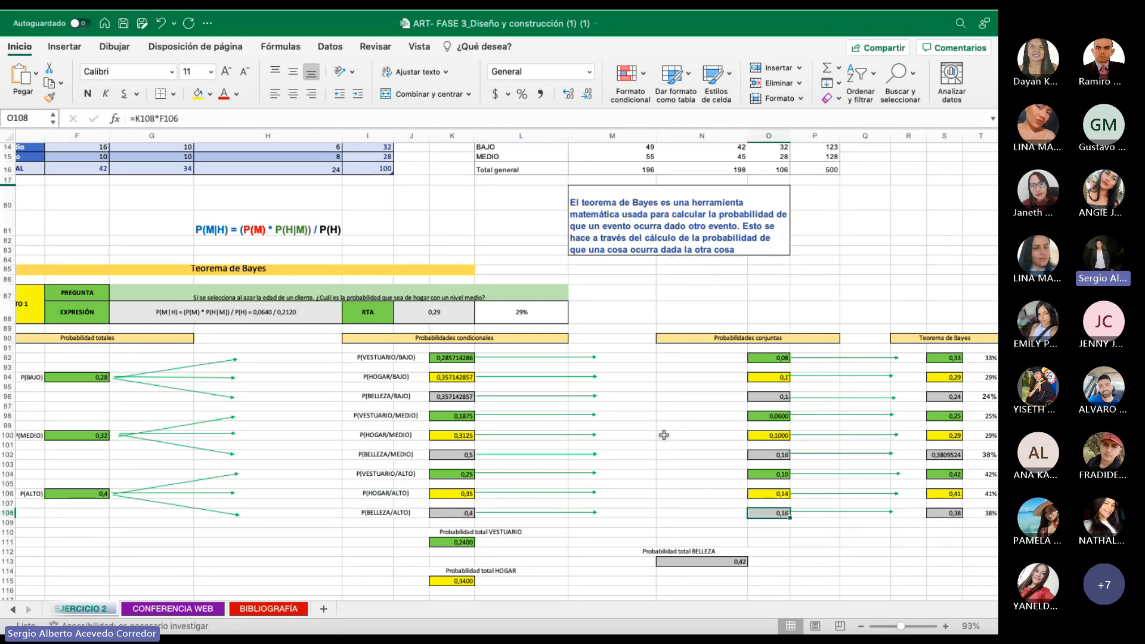
pyautogui.click(196, 119)
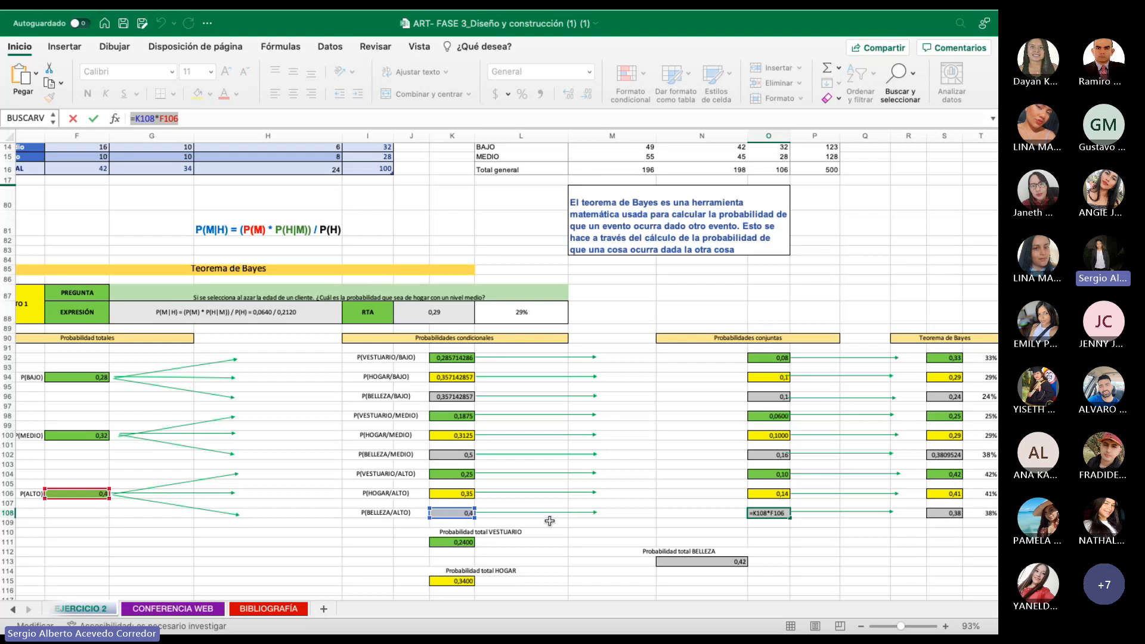
pyautogui.press('Escape')
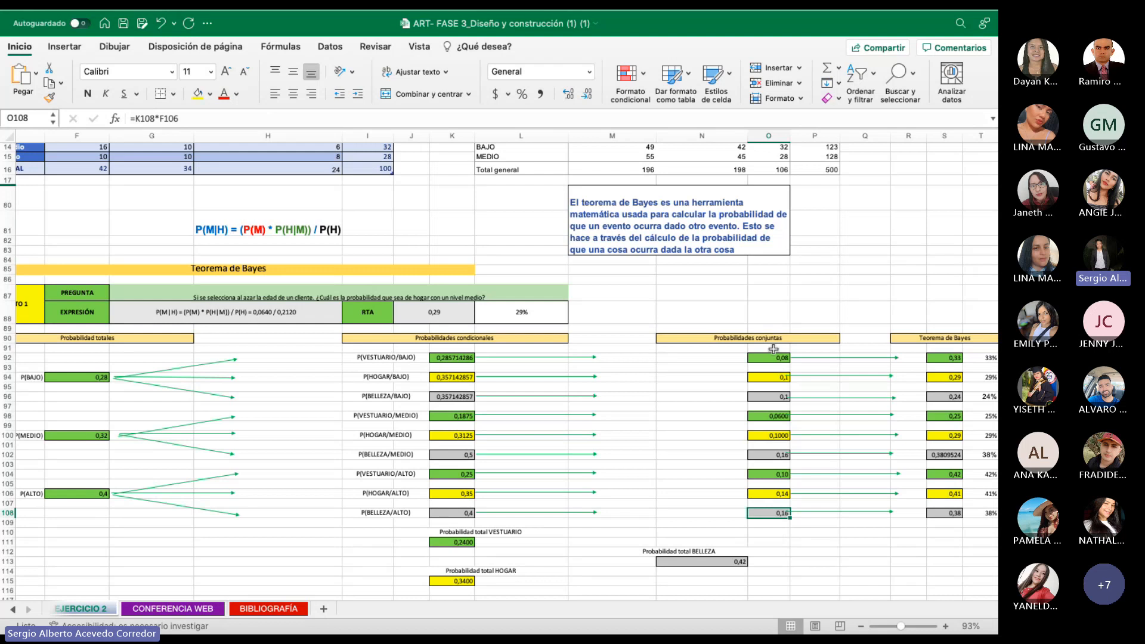
pyautogui.moveTo(774, 348); pyautogui.dragTo(780, 529)
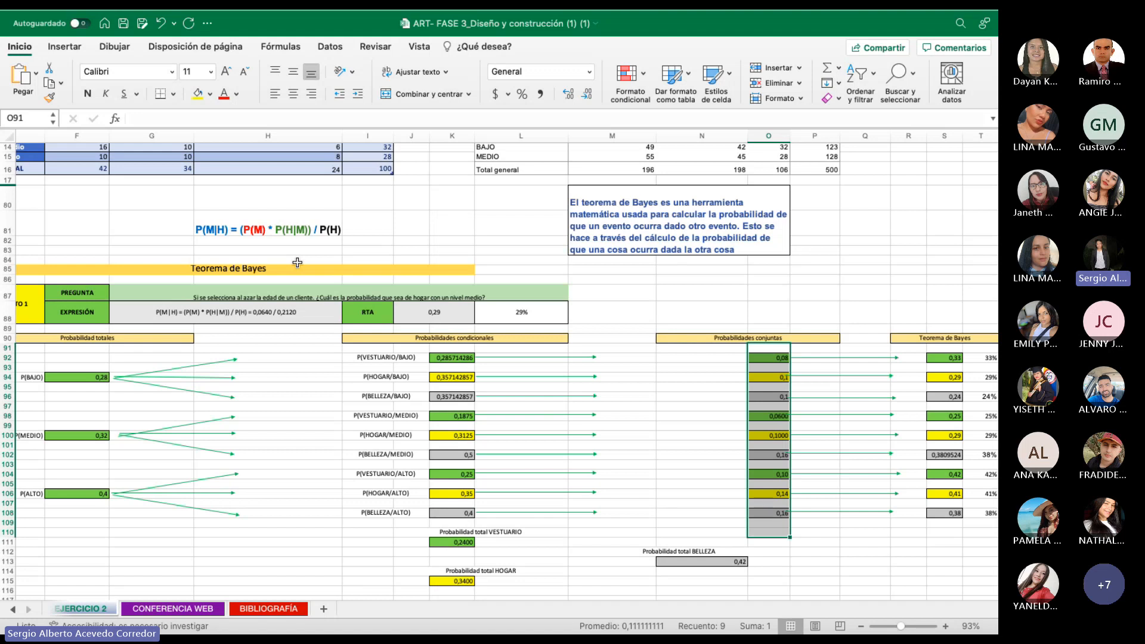
# Review the Bayes' theorem expression in H81 and check the sum of the total probabilities in the block starting at J109.
pyautogui.click(322, 230)
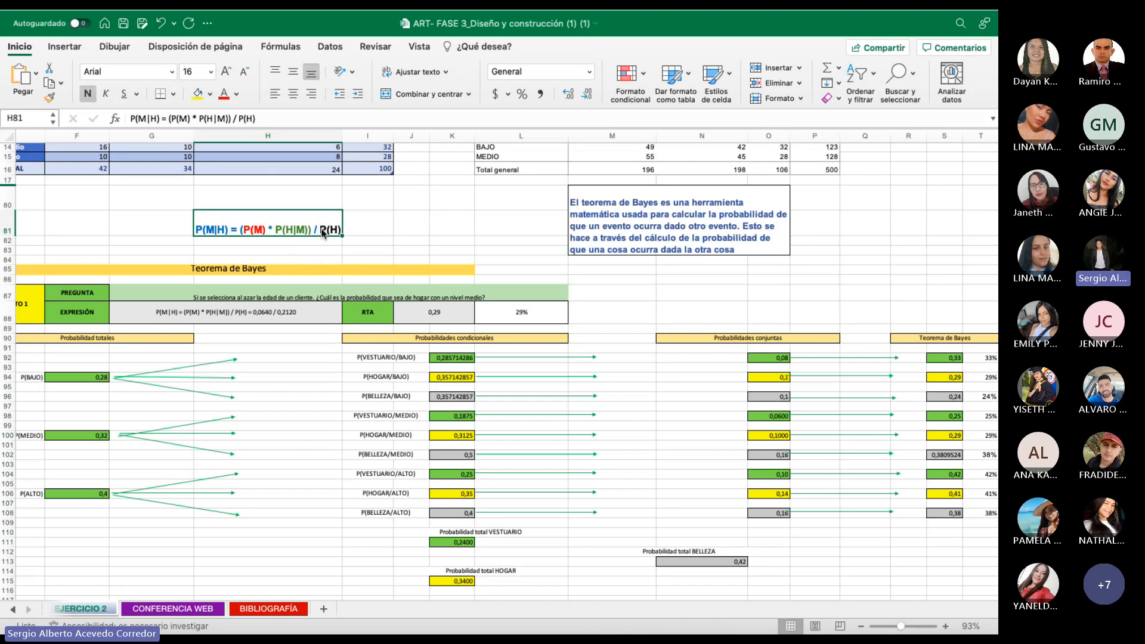
pyautogui.rightClick(316, 225)
pyautogui.click(314, 244)
pyautogui.scroll(-1, 316, 238)
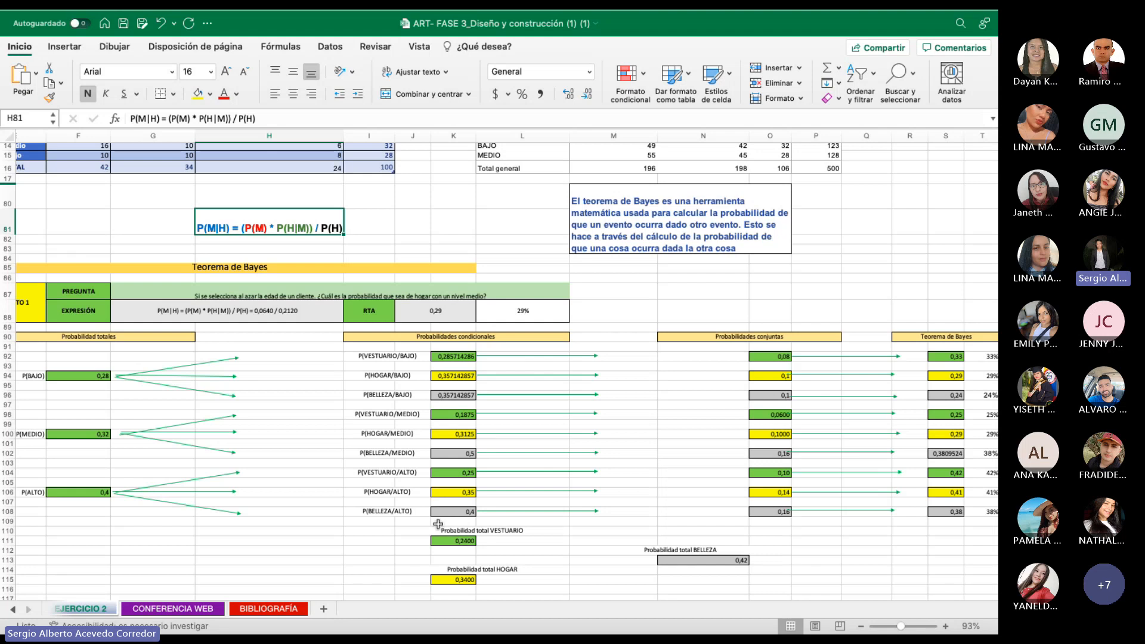
pyautogui.moveTo(418, 524); pyautogui.dragTo(721, 584)
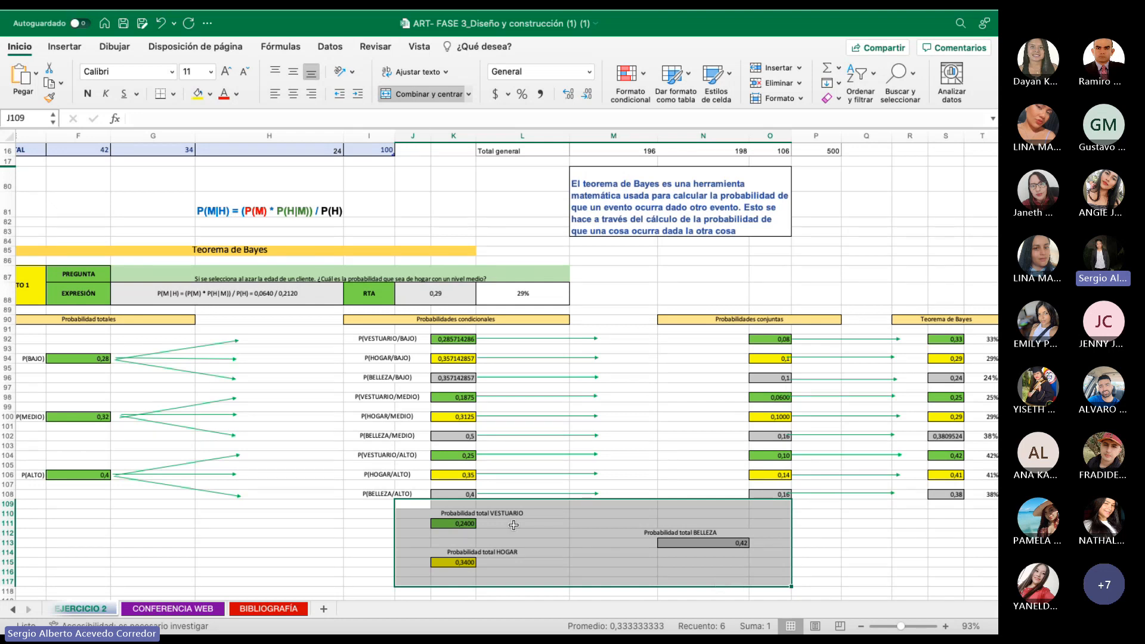
# Inspect the total VESTUARIO and HOGAR probability formulas in K111 and K115 against their joint probabilities in column O.
pyautogui.click(465, 521)
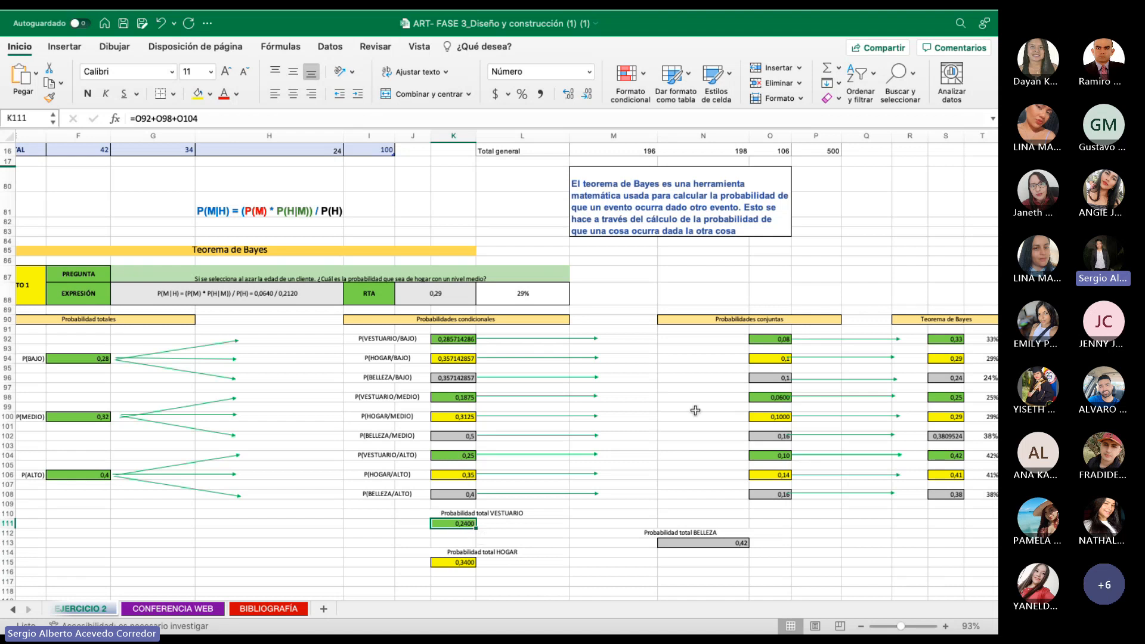
pyautogui.moveTo(197, 118); pyautogui.dragTo(134, 117)
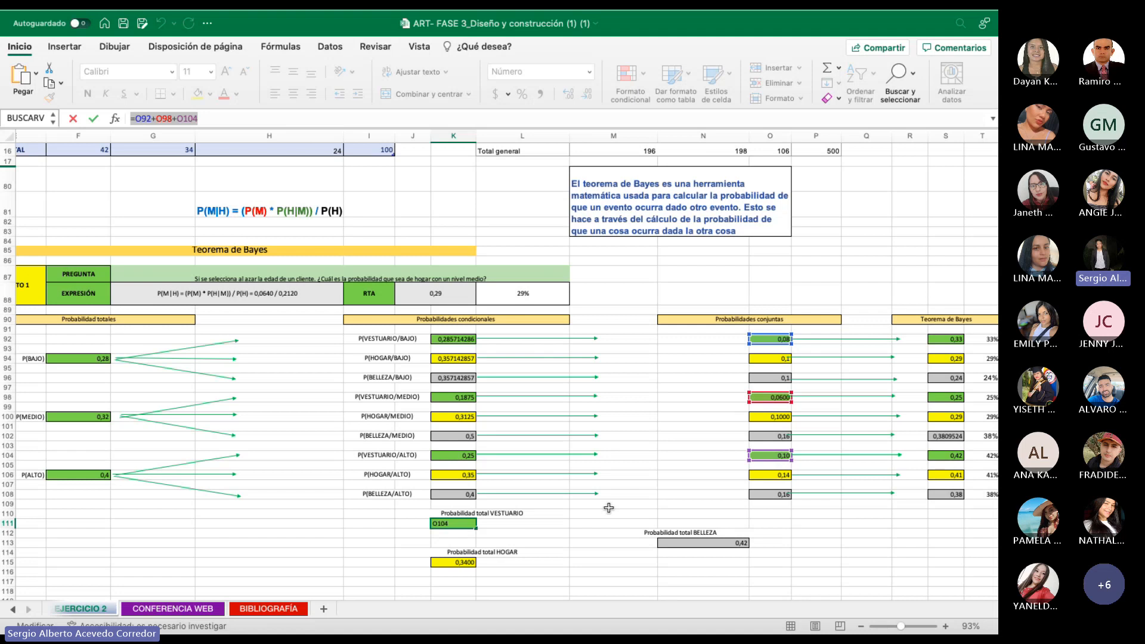
pyautogui.press('Return')
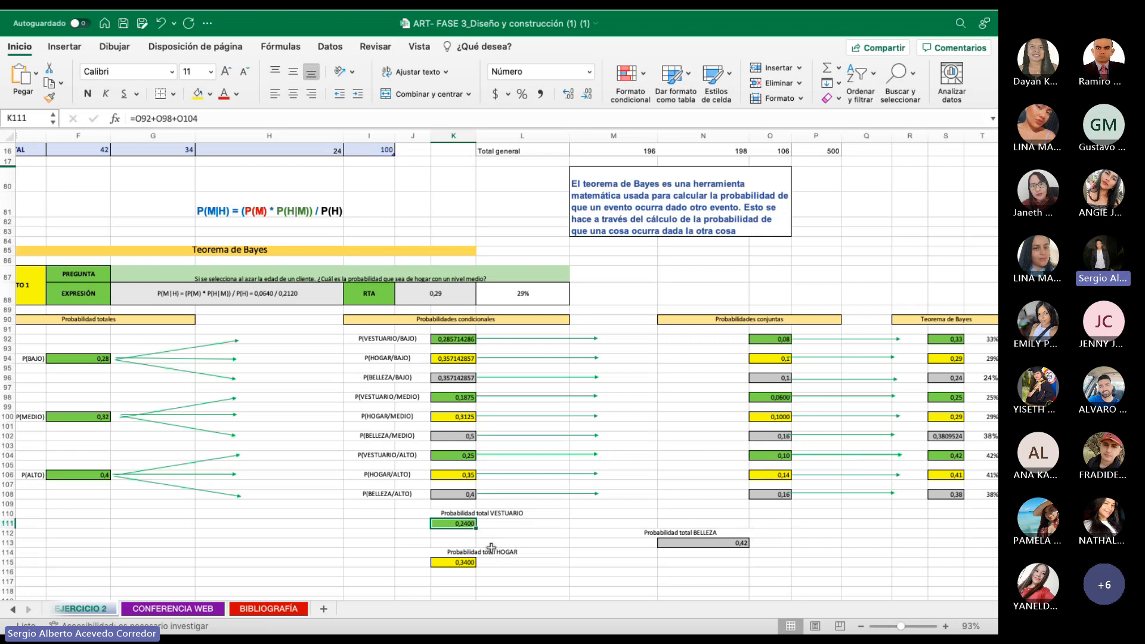
pyautogui.click(471, 563)
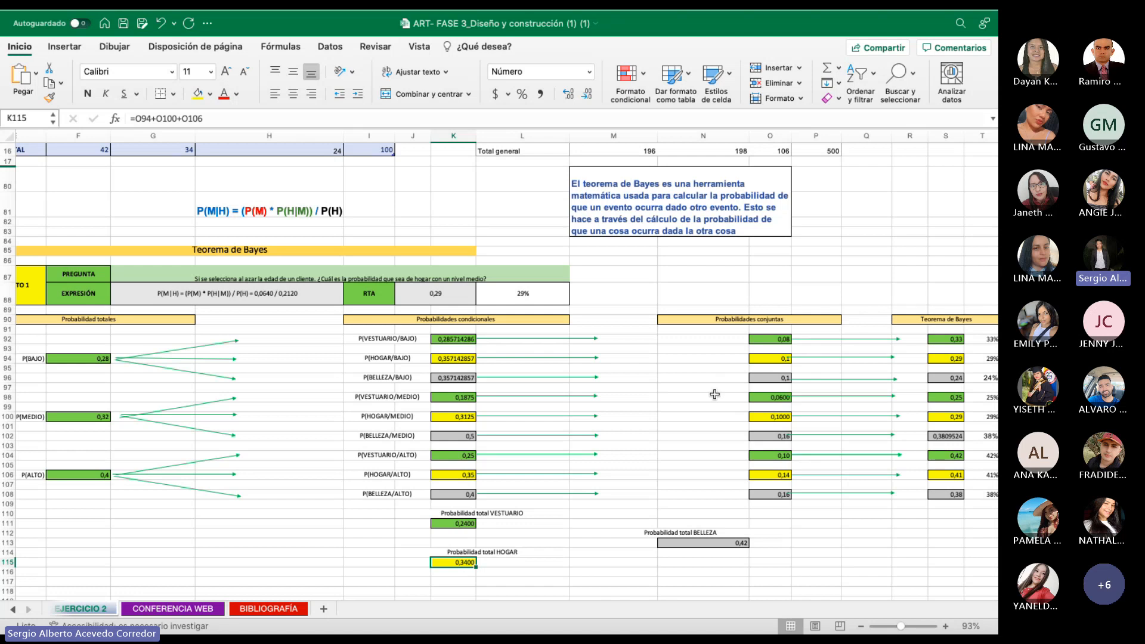
pyautogui.press('F2')
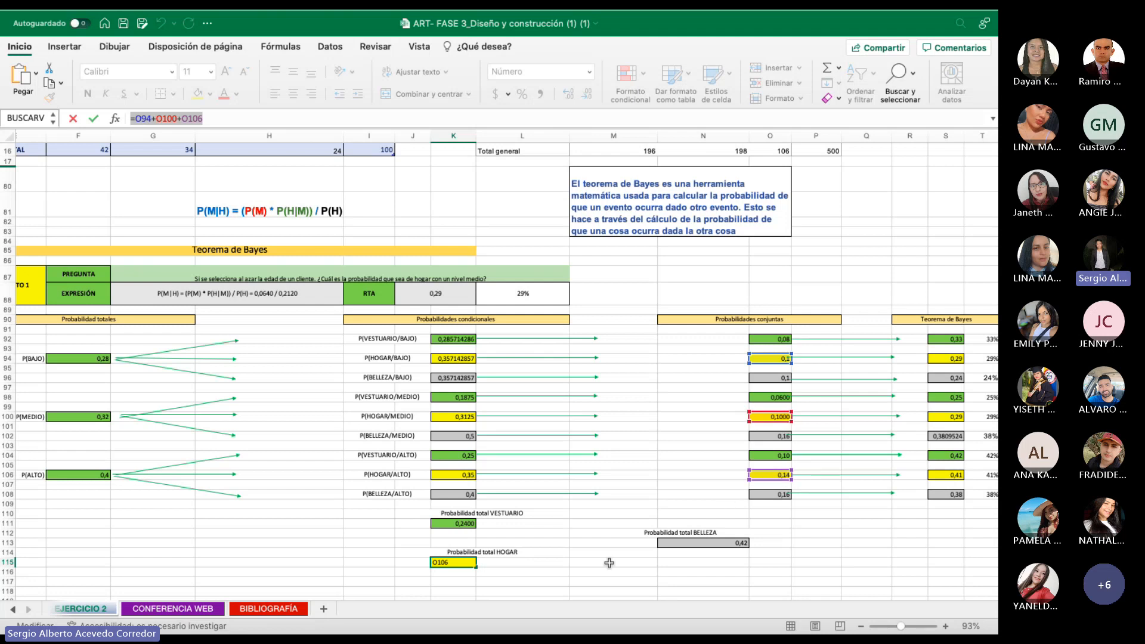
pyautogui.press('Return')
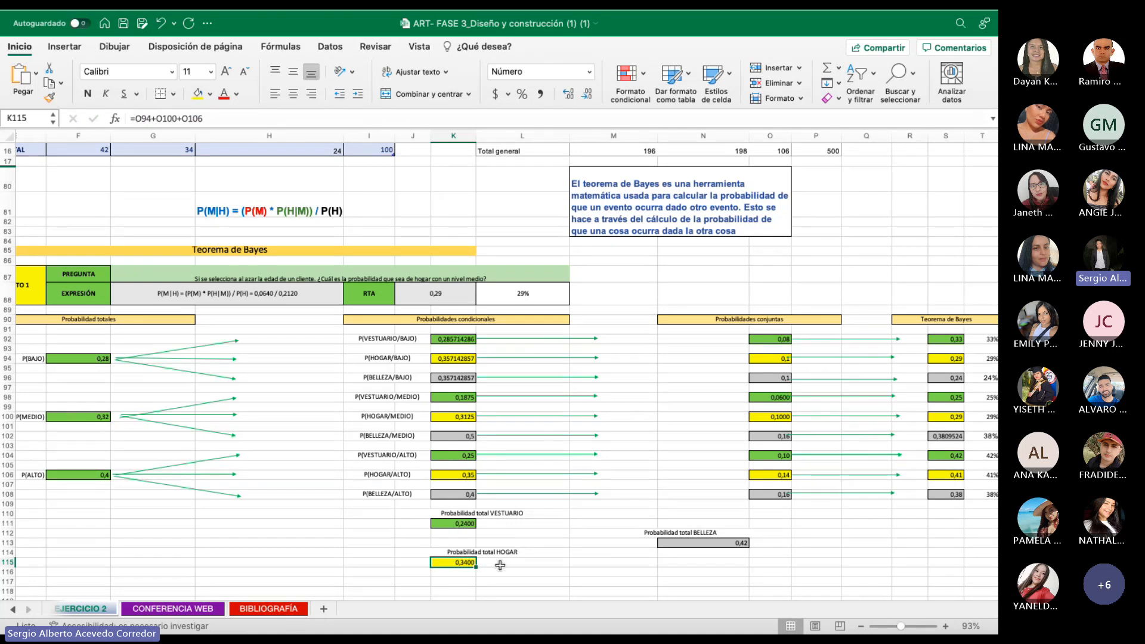
# Inspect the total BELLEZA probability formula in N113 against the joint probabilities in O96, O102 and O108.
pyautogui.click(681, 544)
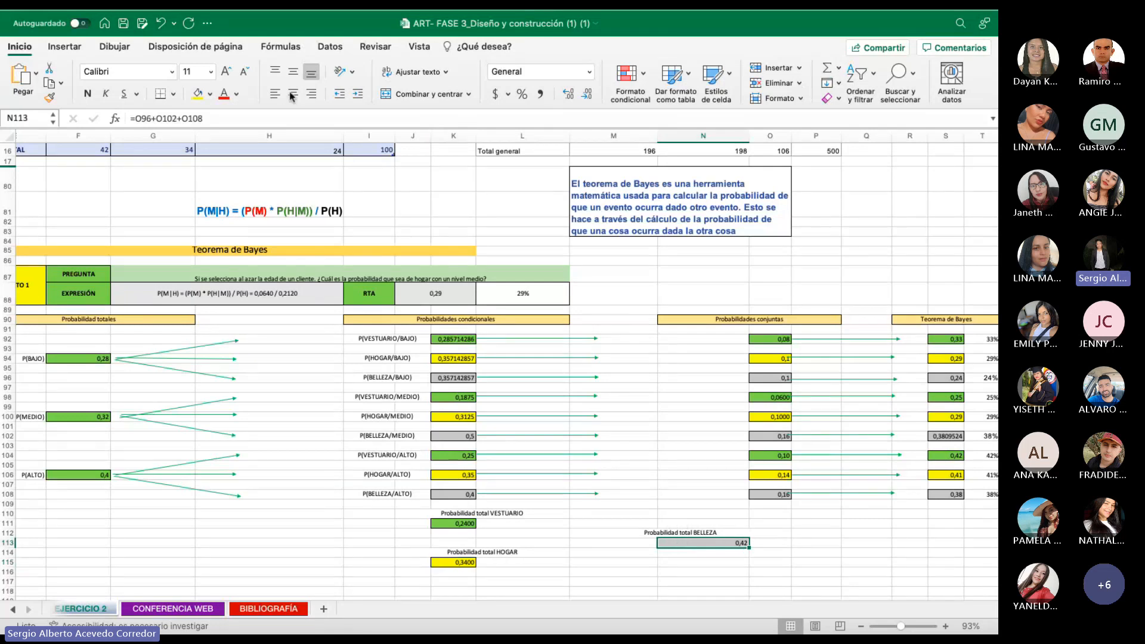
pyautogui.click(208, 118)
pyautogui.moveTo(208, 118); pyautogui.dragTo(130, 118)
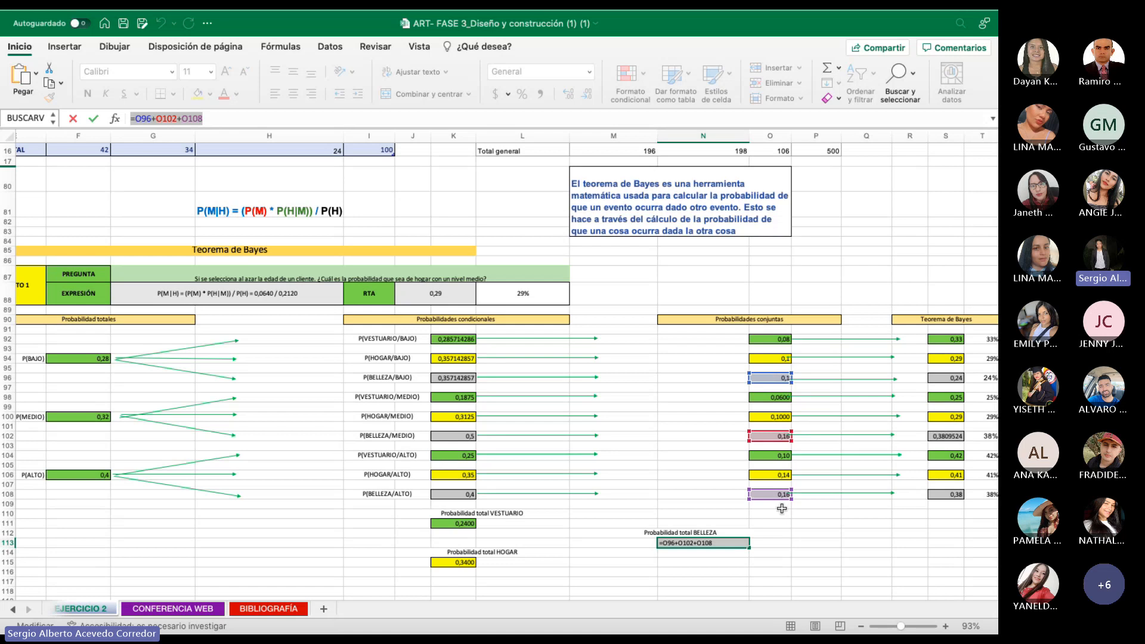
pyautogui.press('Return')
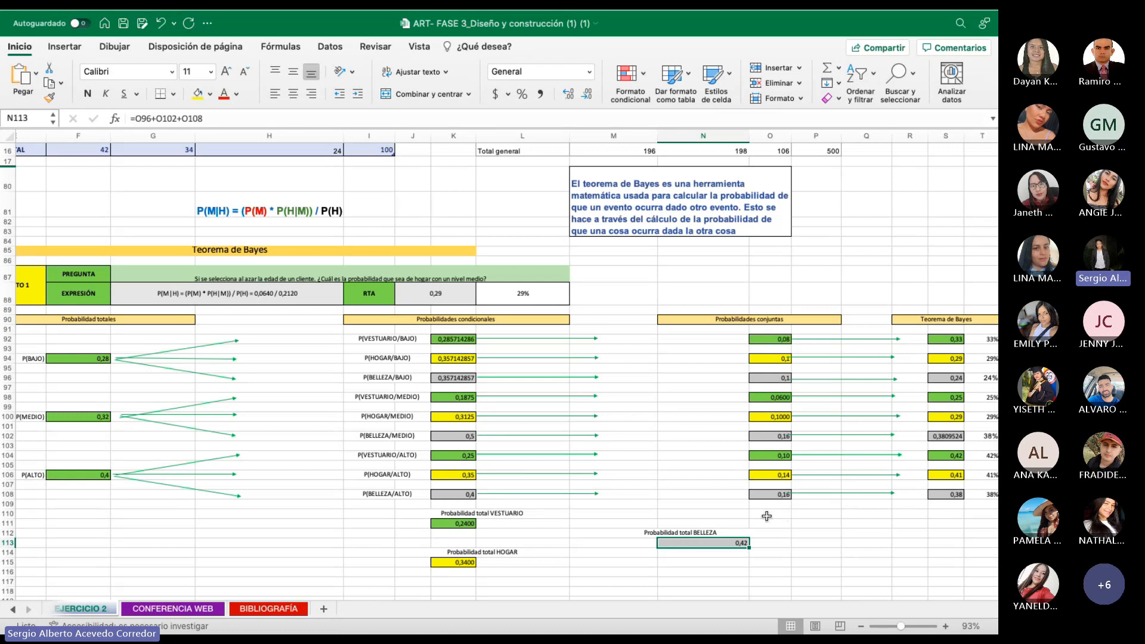
# Try the percentage format on the total probabilities block J110:O118 and undo it.
pyautogui.click(421, 514)
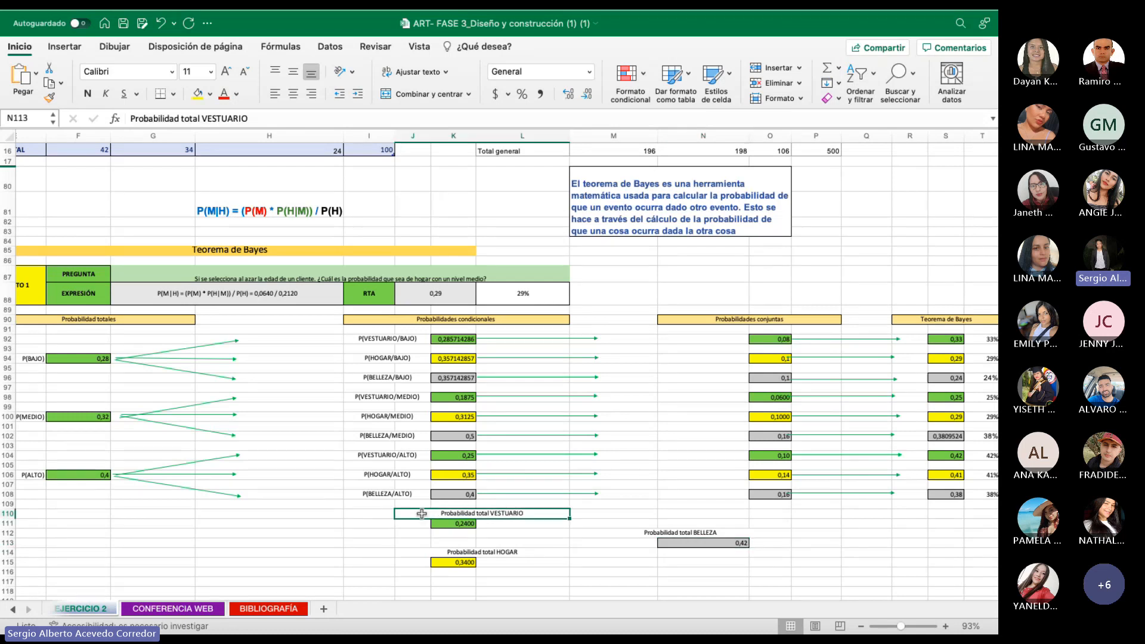
pyautogui.moveTo(421, 514); pyautogui.dragTo(608, 588)
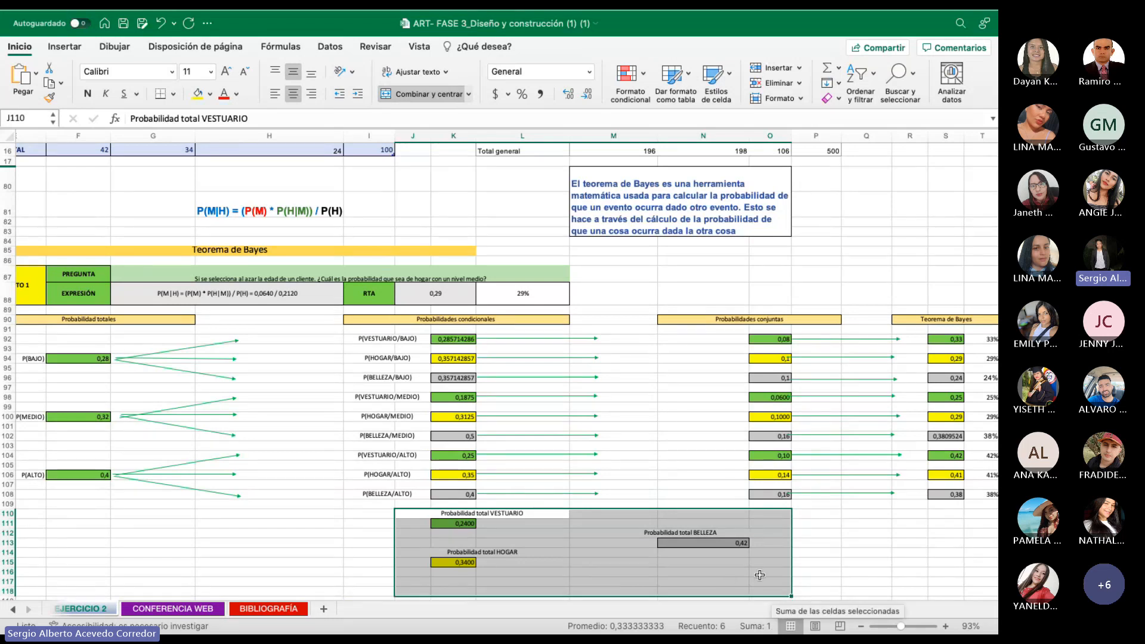
pyautogui.click(521, 94)
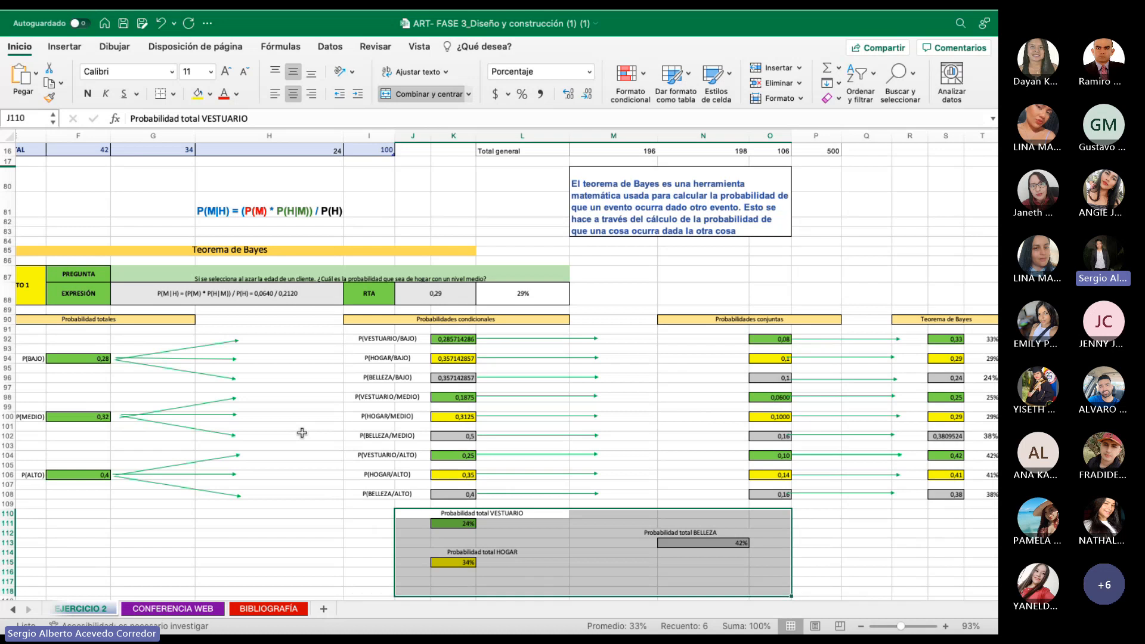
pyautogui.click(288, 501)
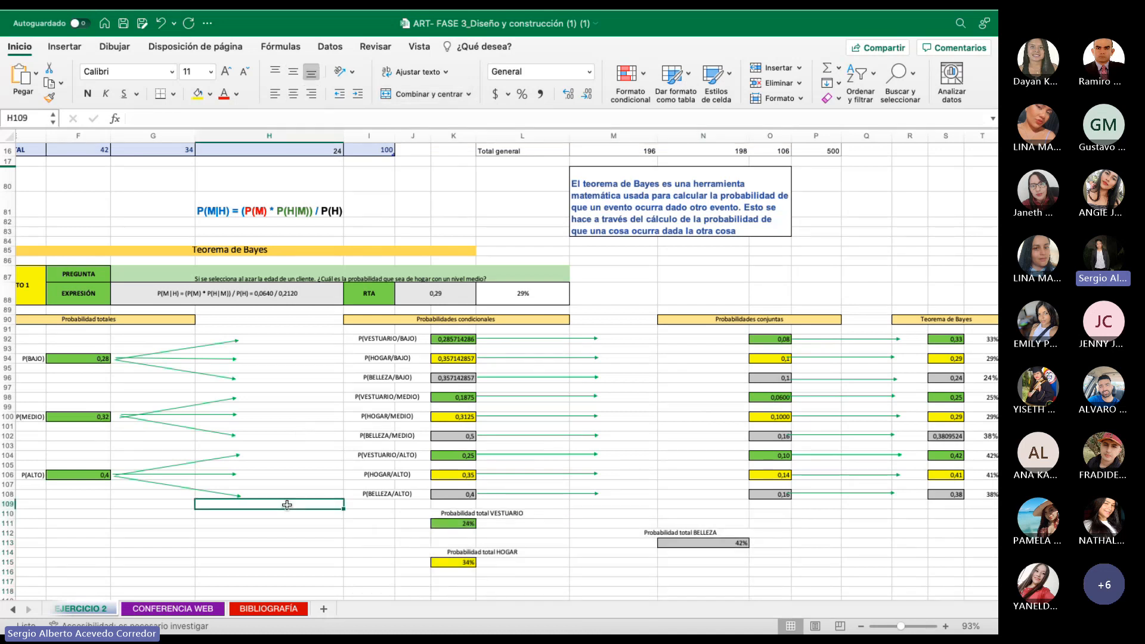
pyautogui.press('super+z')
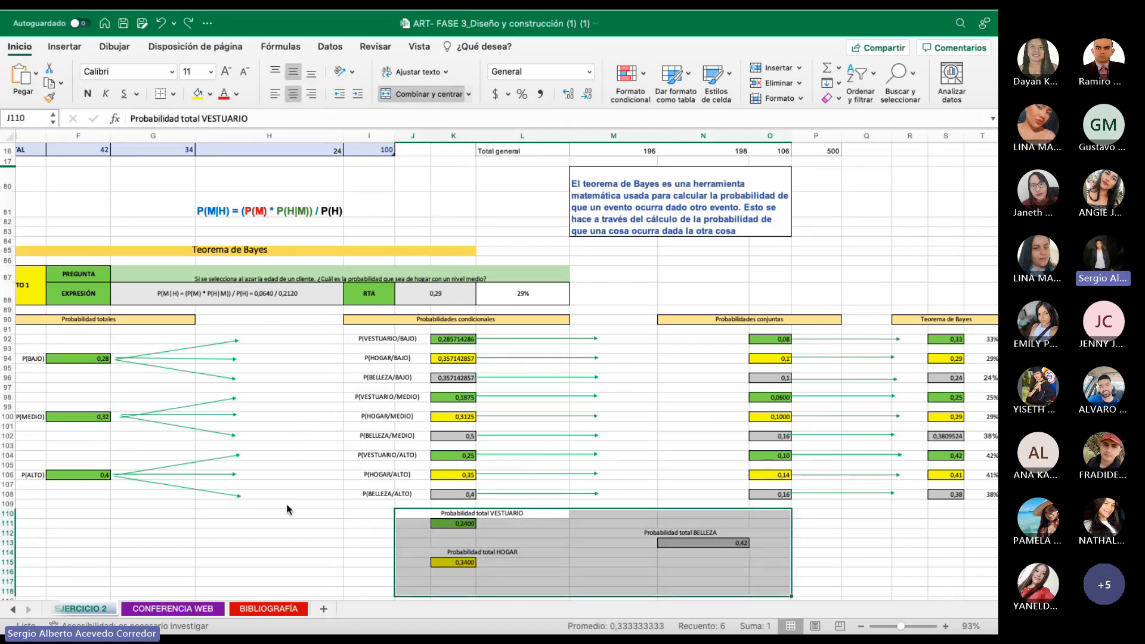
pyautogui.click(815, 564)
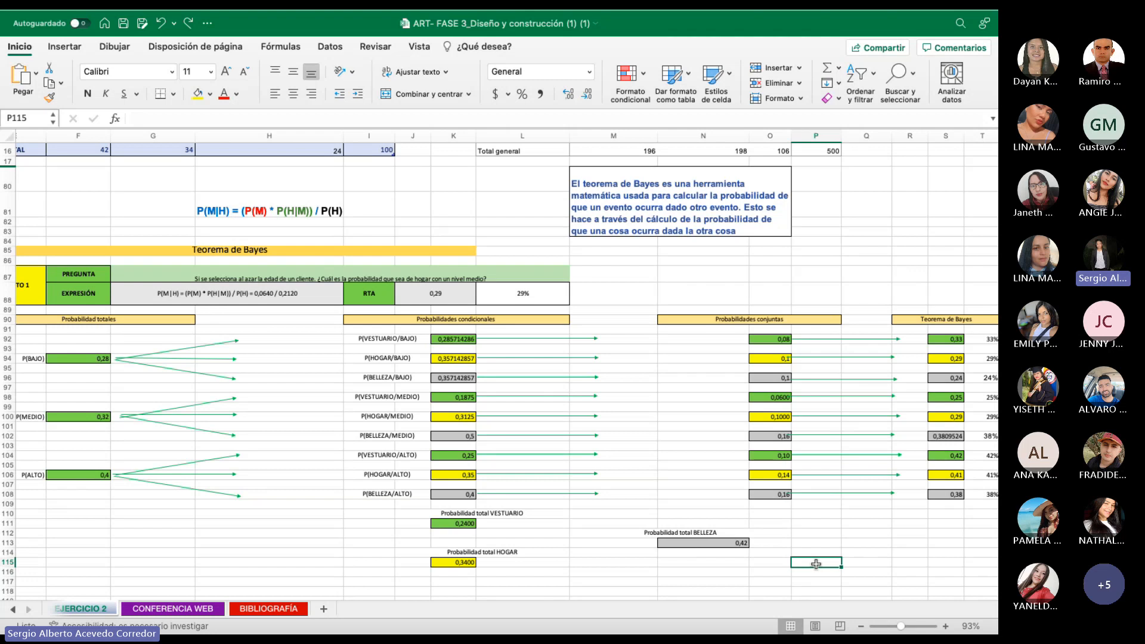
# Review the probability tree from the total through the conditional and joint probabilities to the Teorema de Bayes column.
pyautogui.scroll(-3, 816, 564)
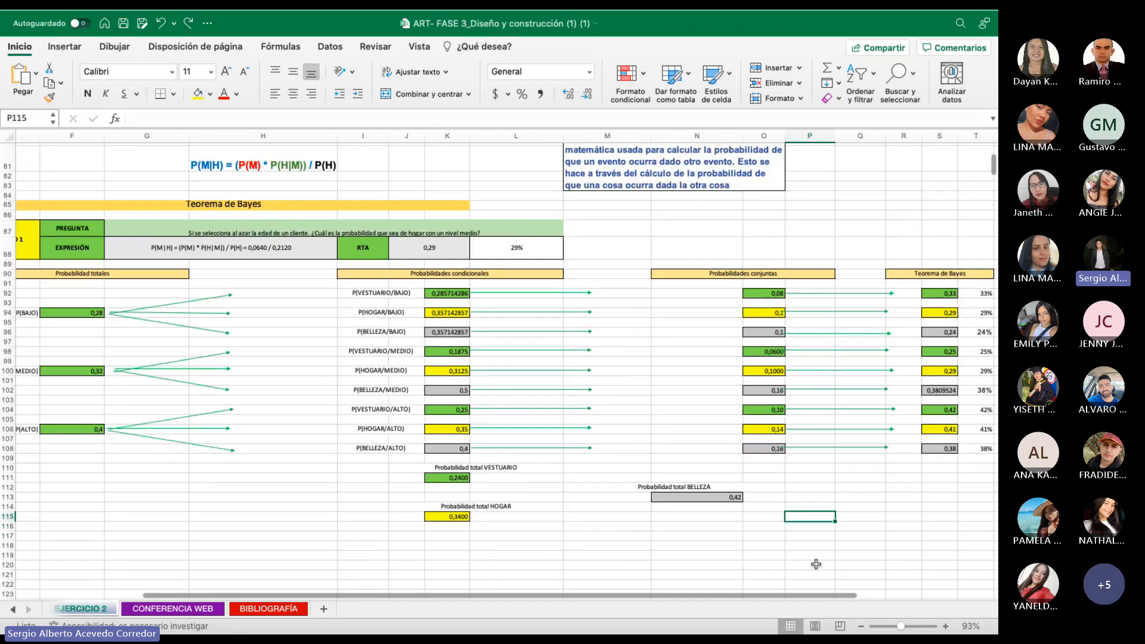
pyautogui.scroll(2, 815, 564)
pyautogui.hscroll(-1, 815, 563)
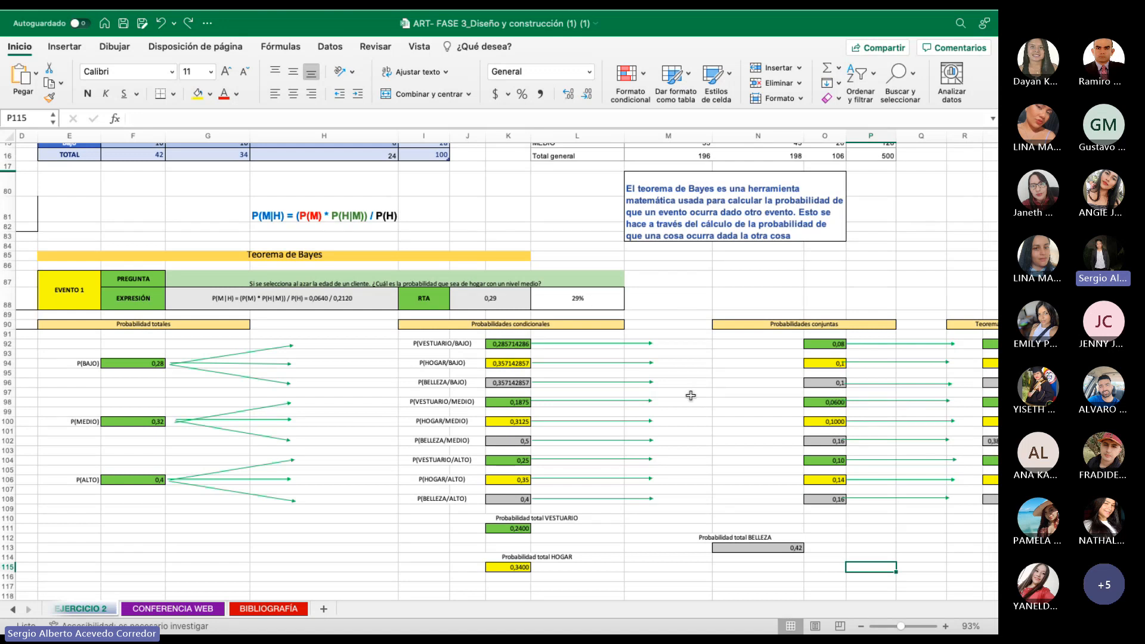
pyautogui.scroll(-3, 690, 396)
pyautogui.hscroll(5, 690, 395)
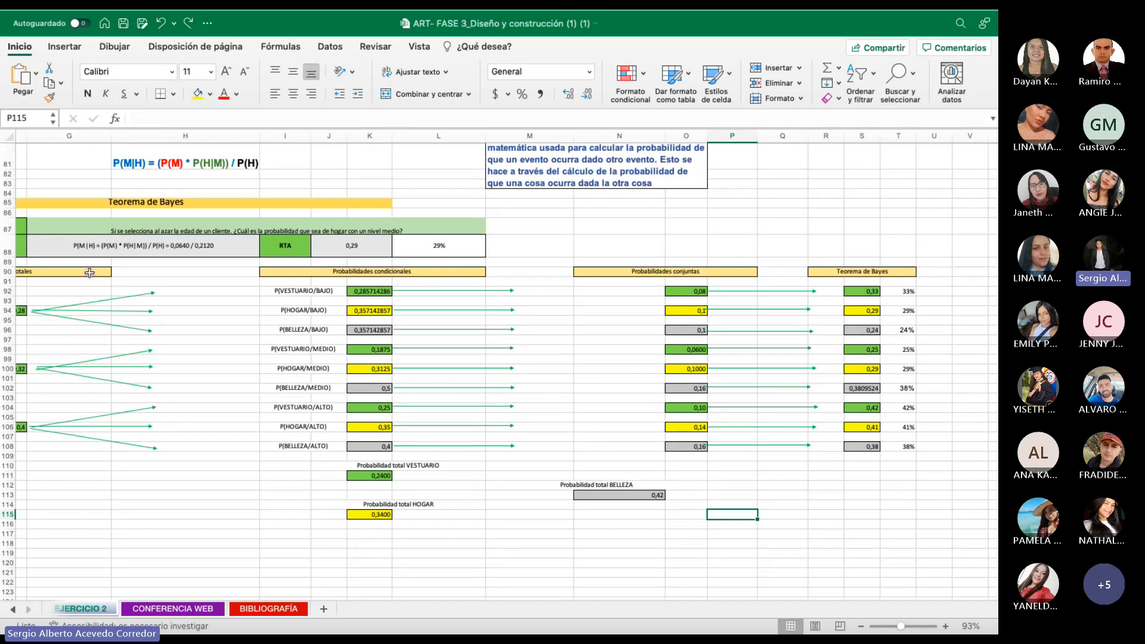
pyautogui.hscroll(-2, 89, 272)
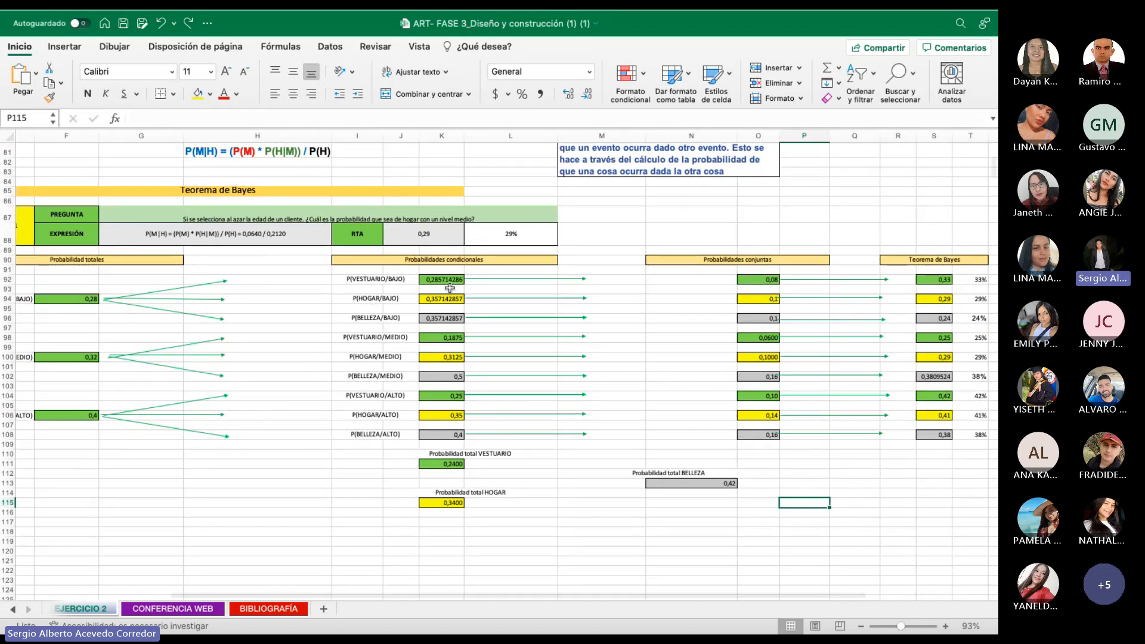
pyautogui.hscroll(2, 786, 467)
pyautogui.scroll(1, 786, 468)
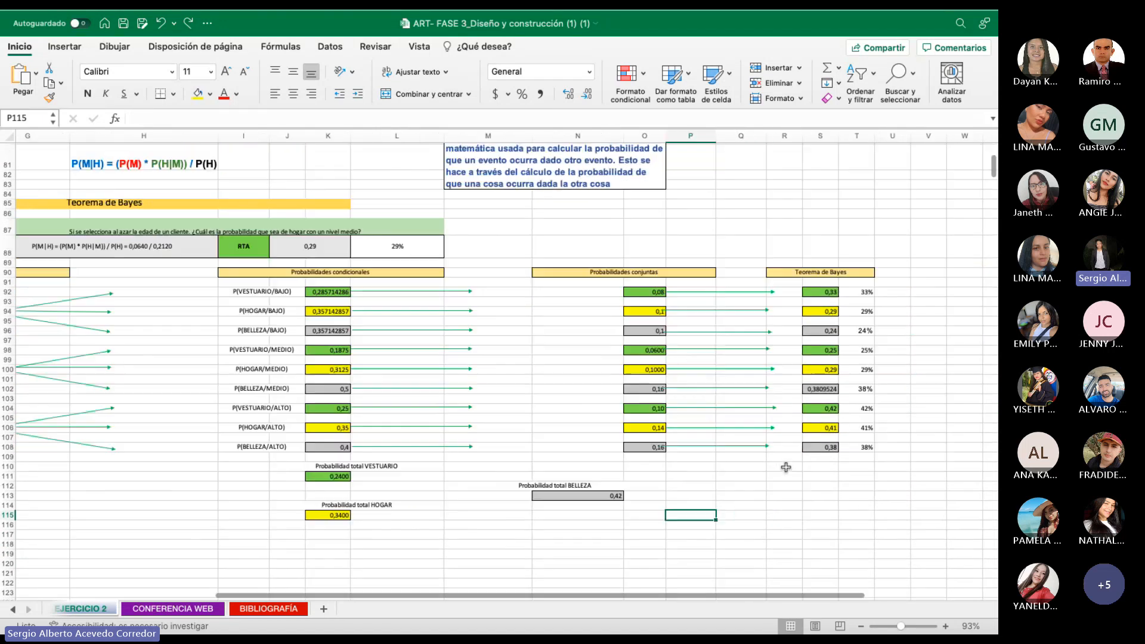
pyautogui.hscroll(2, 785, 467)
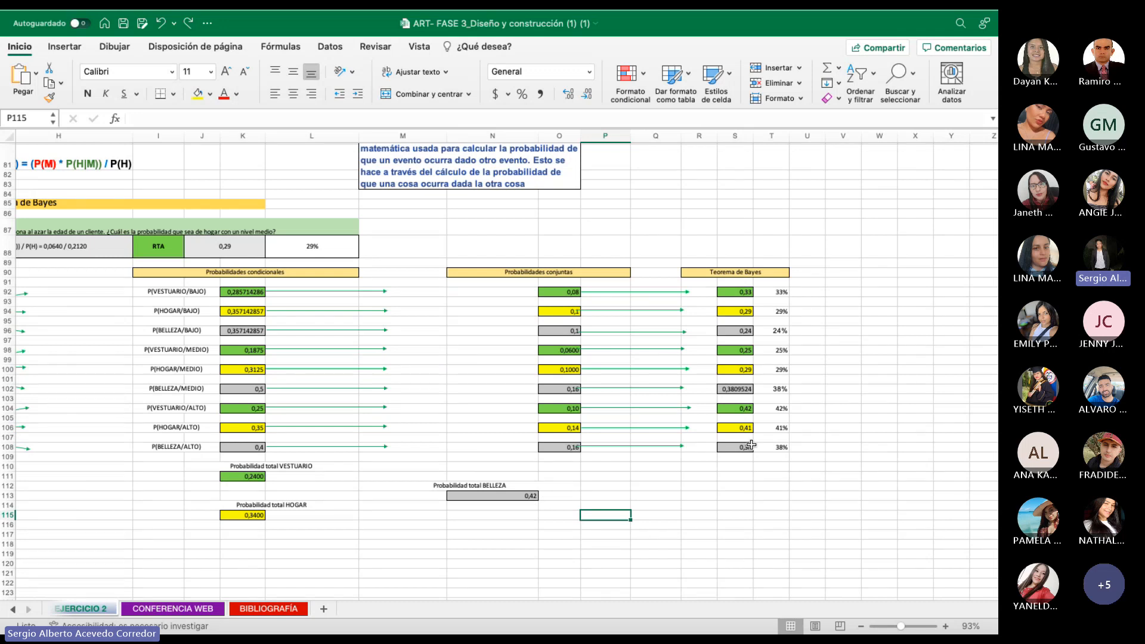
# Inspect the Vestuario/Bajo and Hogar/Bajo Bayes formulas in S92 and S94 against O92, O94 and total probabilities K111 and K115.
pyautogui.click(736, 291)
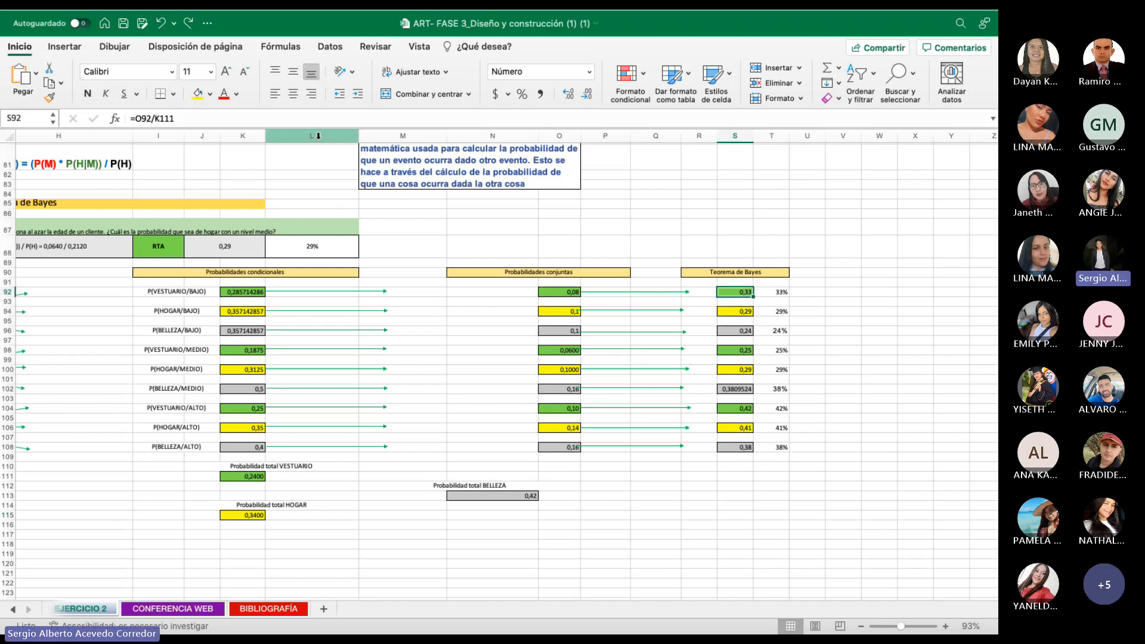
pyautogui.moveTo(207, 120); pyautogui.dragTo(127, 124)
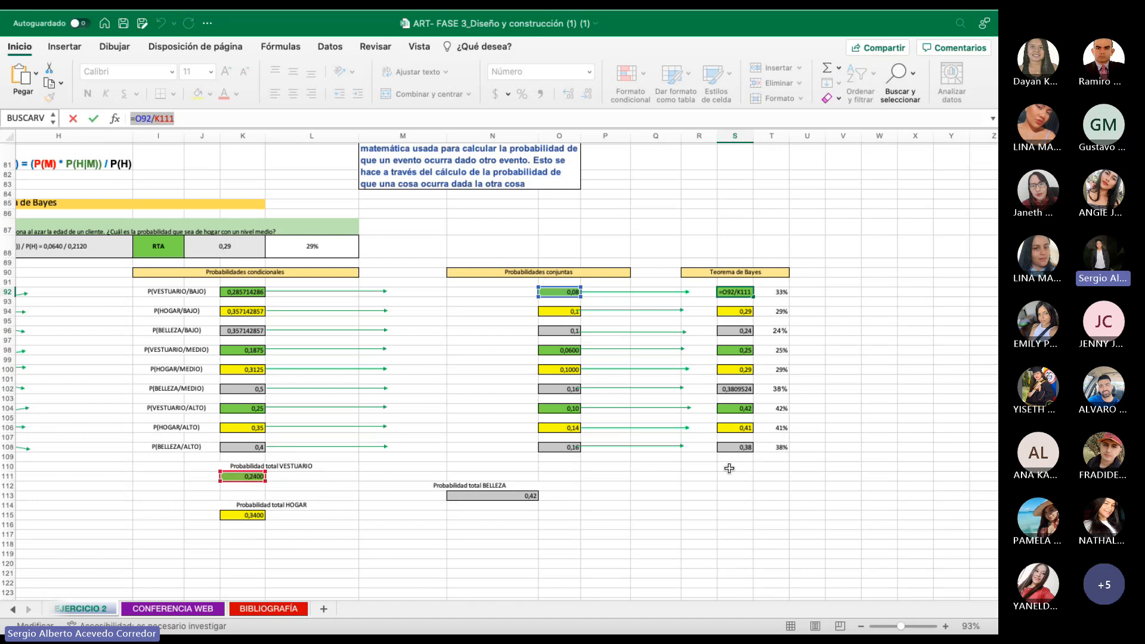
pyautogui.press('Return')
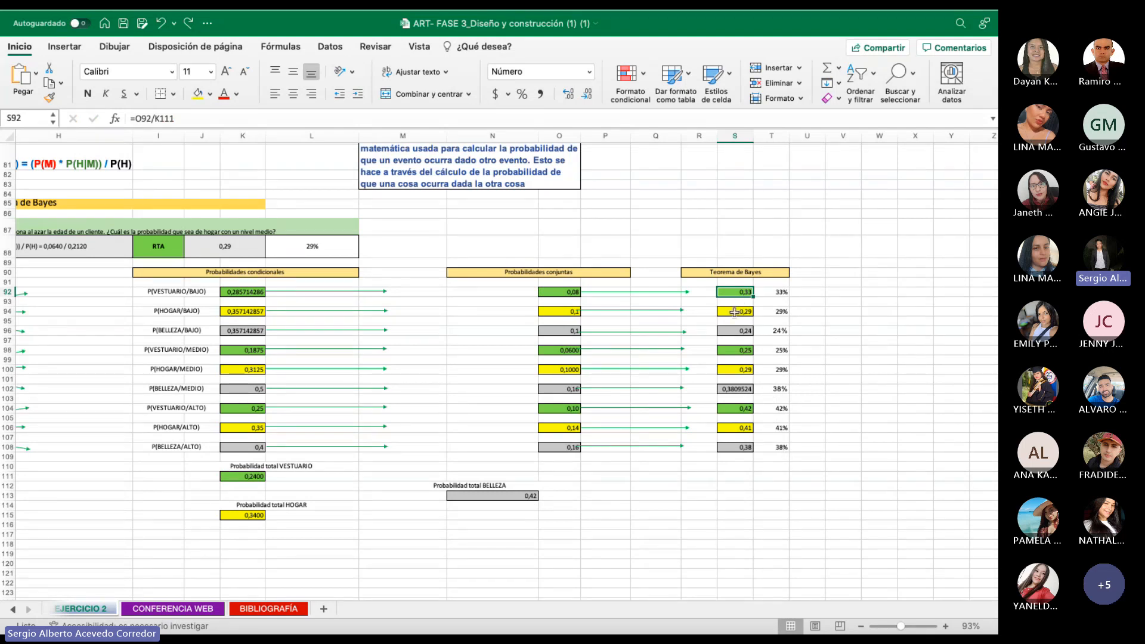
pyautogui.click(734, 312)
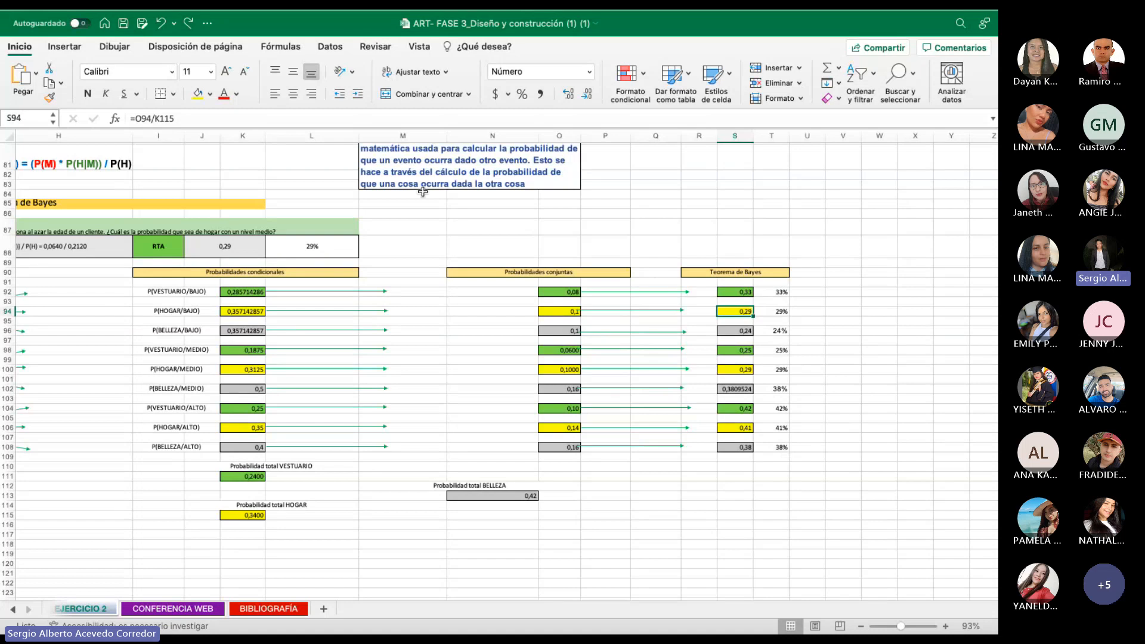
pyautogui.moveTo(182, 119); pyautogui.dragTo(124, 122)
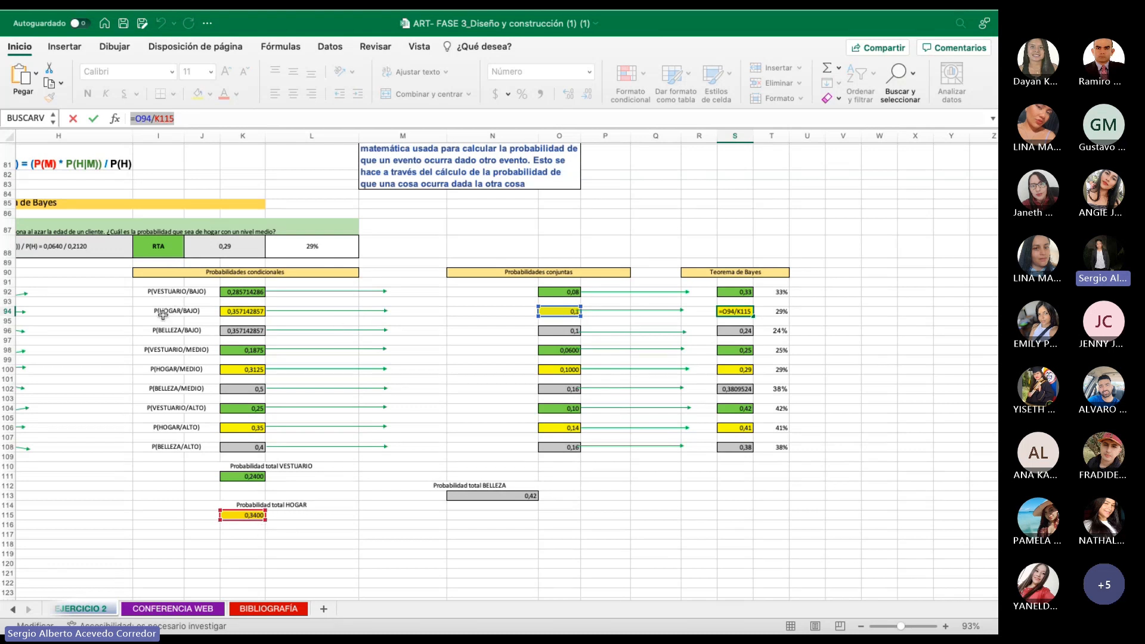
pyautogui.hotkey('ctrl', 'Return')
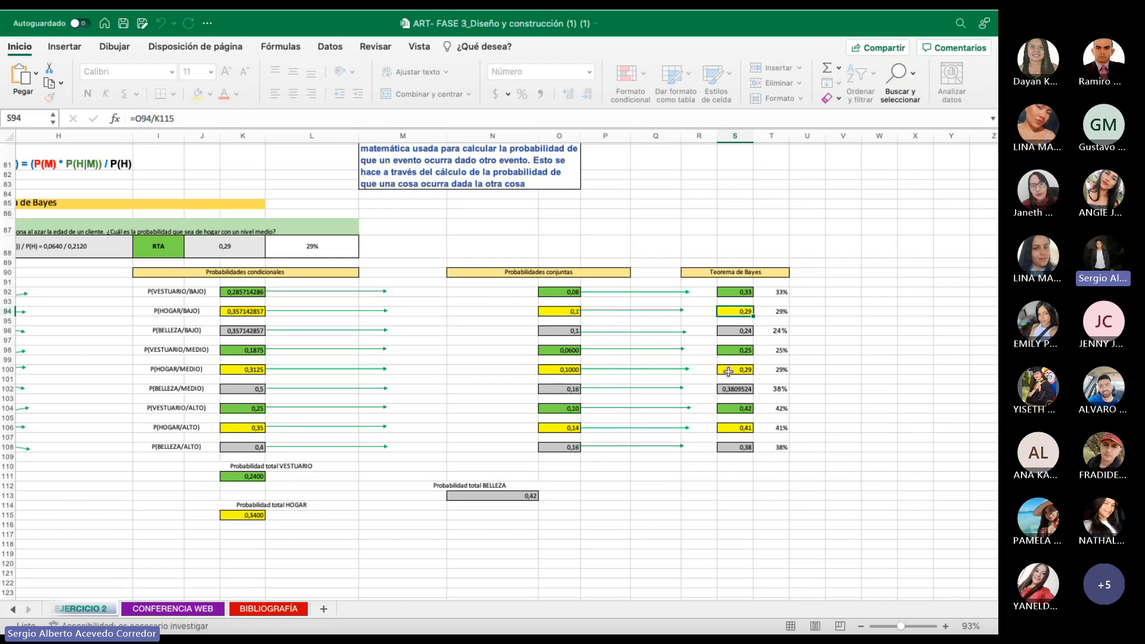
# Inspect the Belleza/Bajo Bayes formula in S96 against O96 and N113, and view the Vestuario/Medio formula in S98.
pyautogui.click(745, 331)
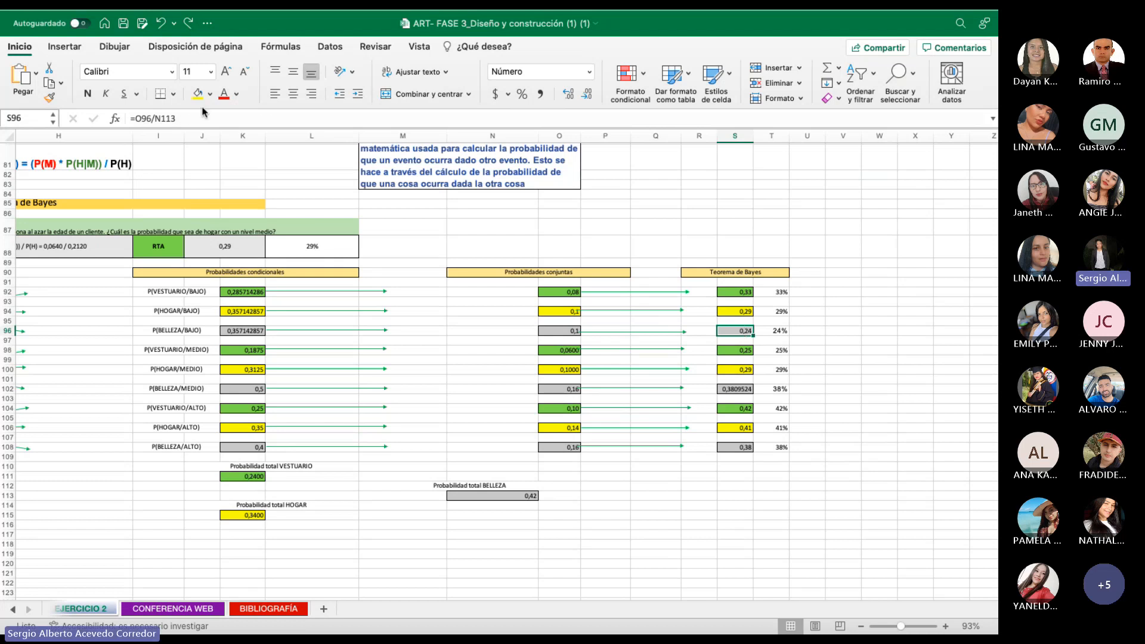
pyautogui.doubleClick(745, 331)
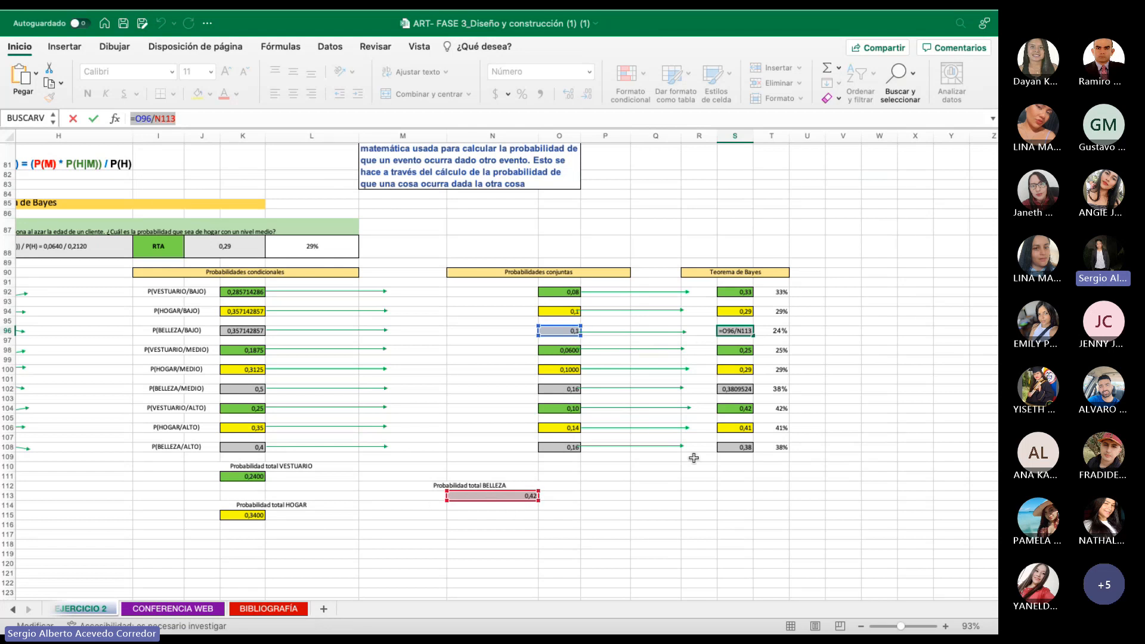
pyautogui.click(832, 390)
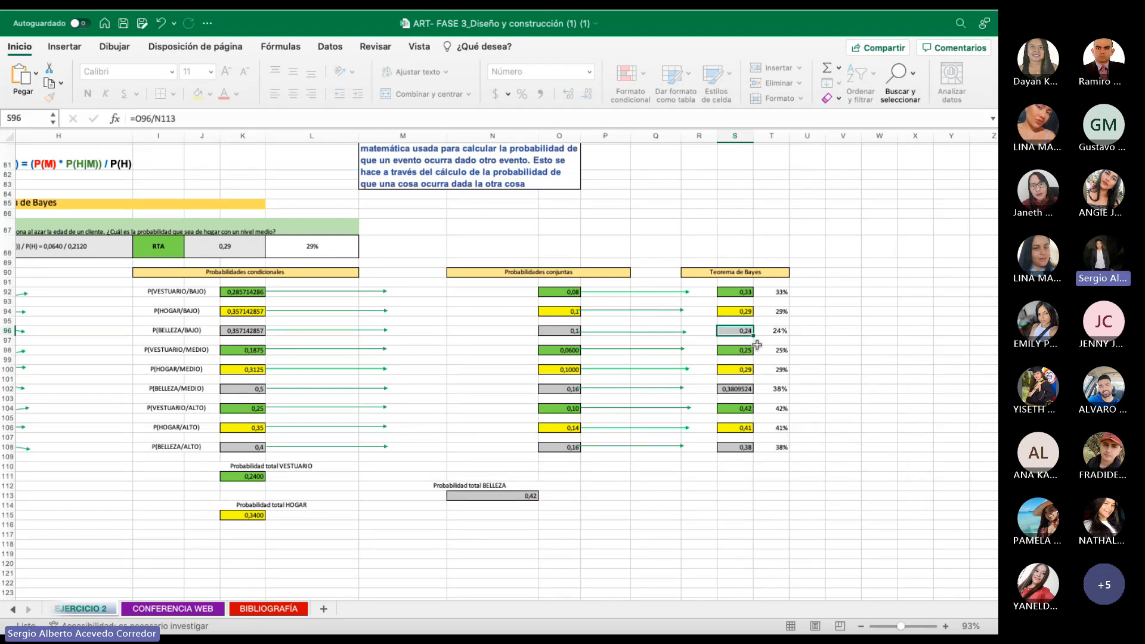
pyautogui.press('Escape')
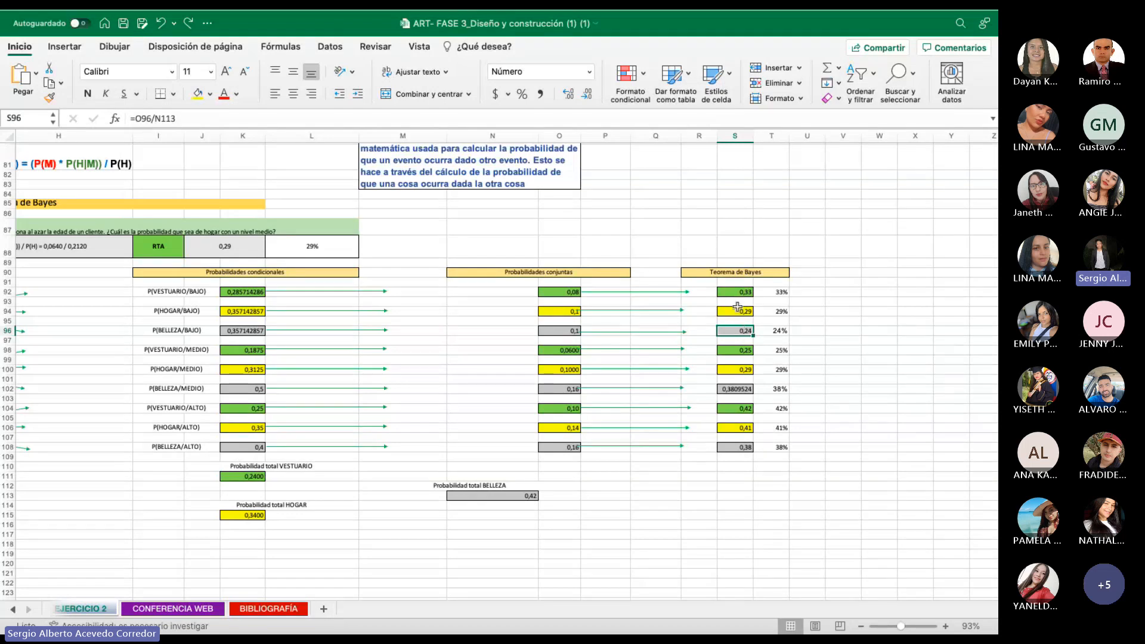
pyautogui.click(740, 350)
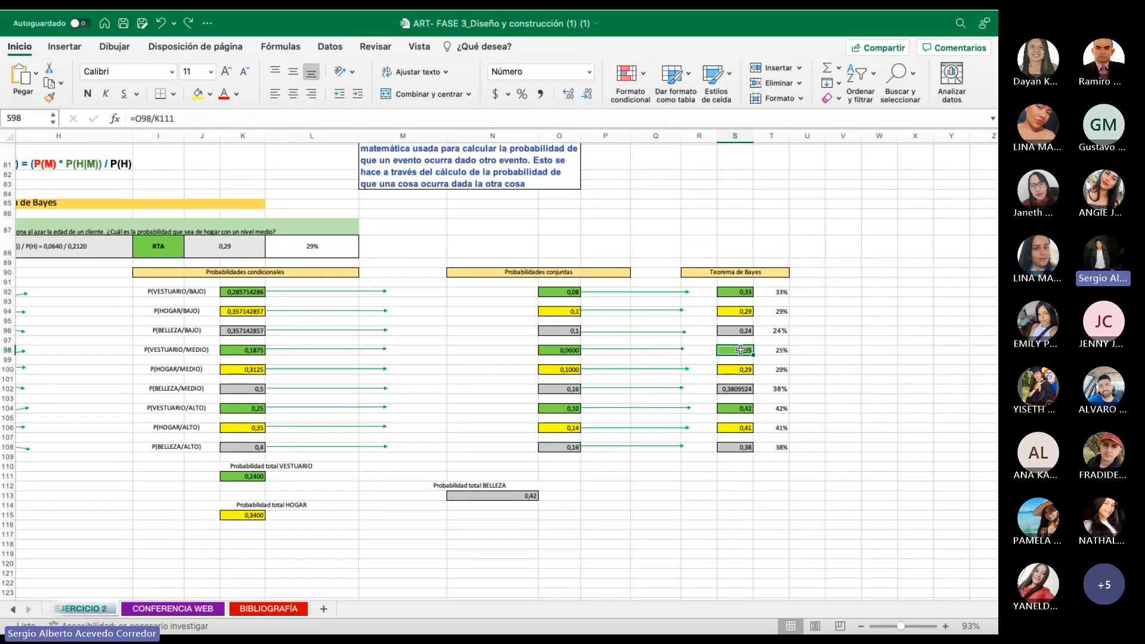
# Inspect the Vestuario/Medio Bayes formula in S98 against O98 and total probability K111, leaving it unedited.
pyautogui.click(179, 118)
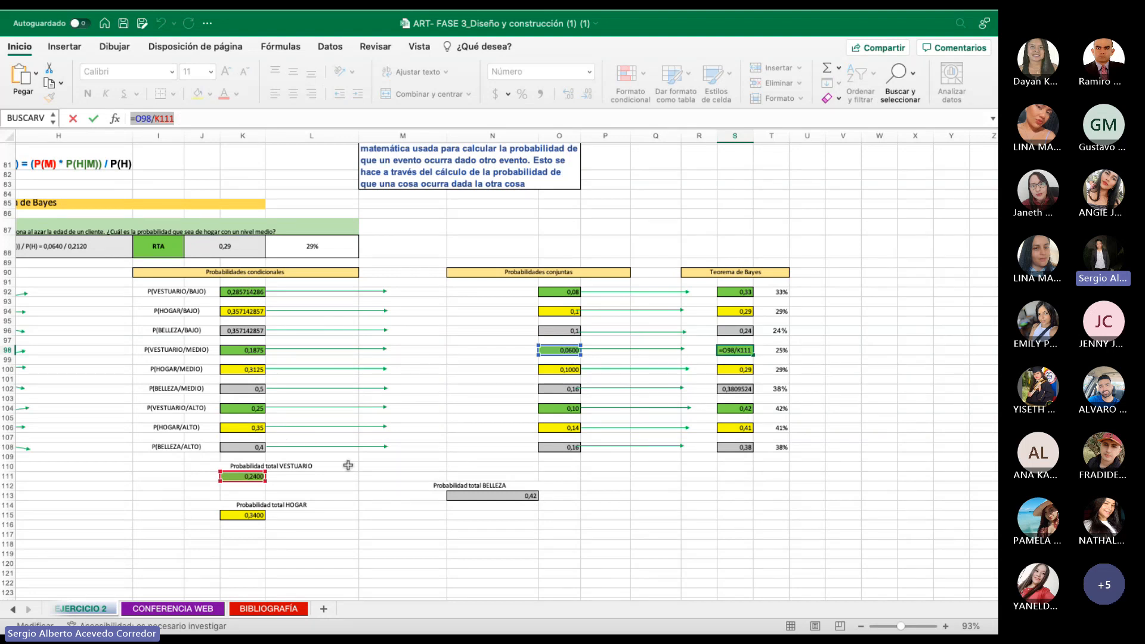
pyautogui.click(747, 371)
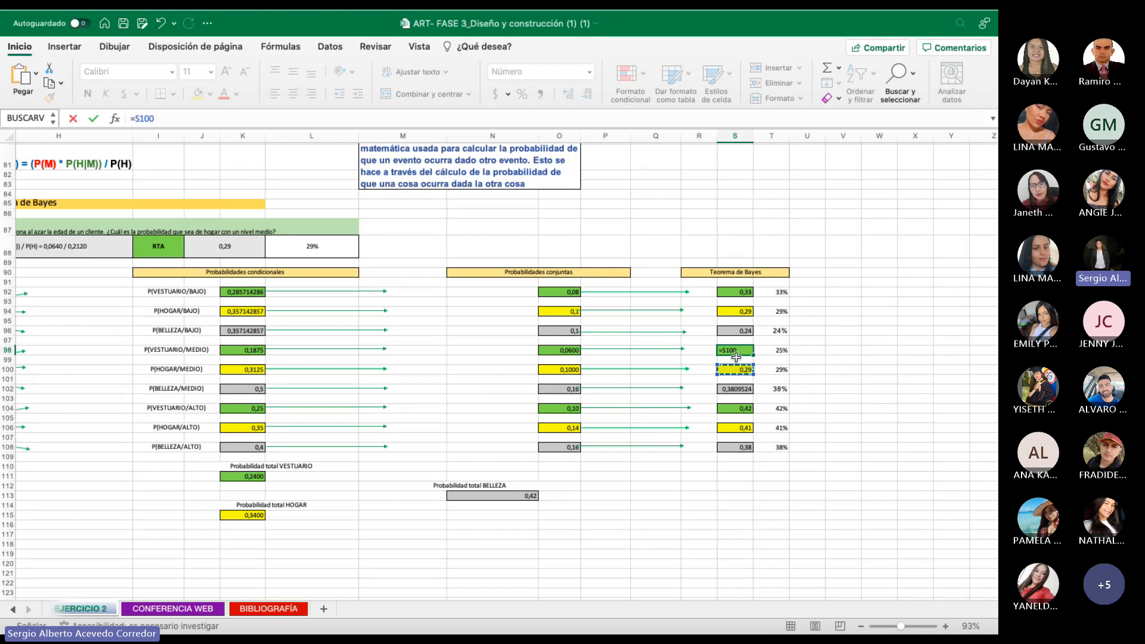
pyautogui.press('Escape')
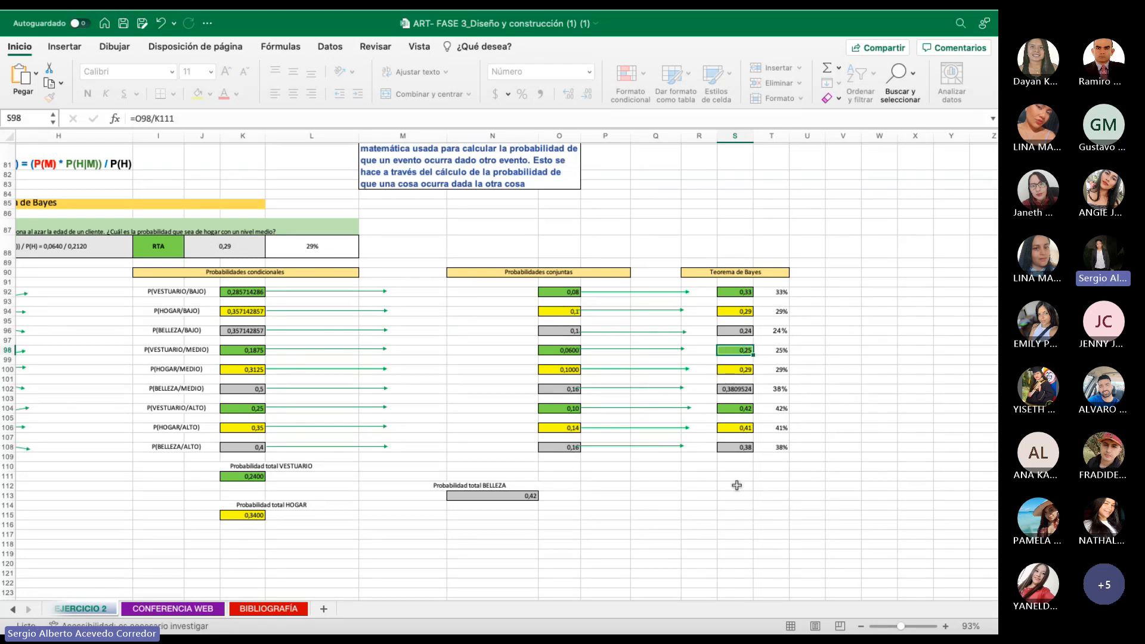
pyautogui.click(736, 485)
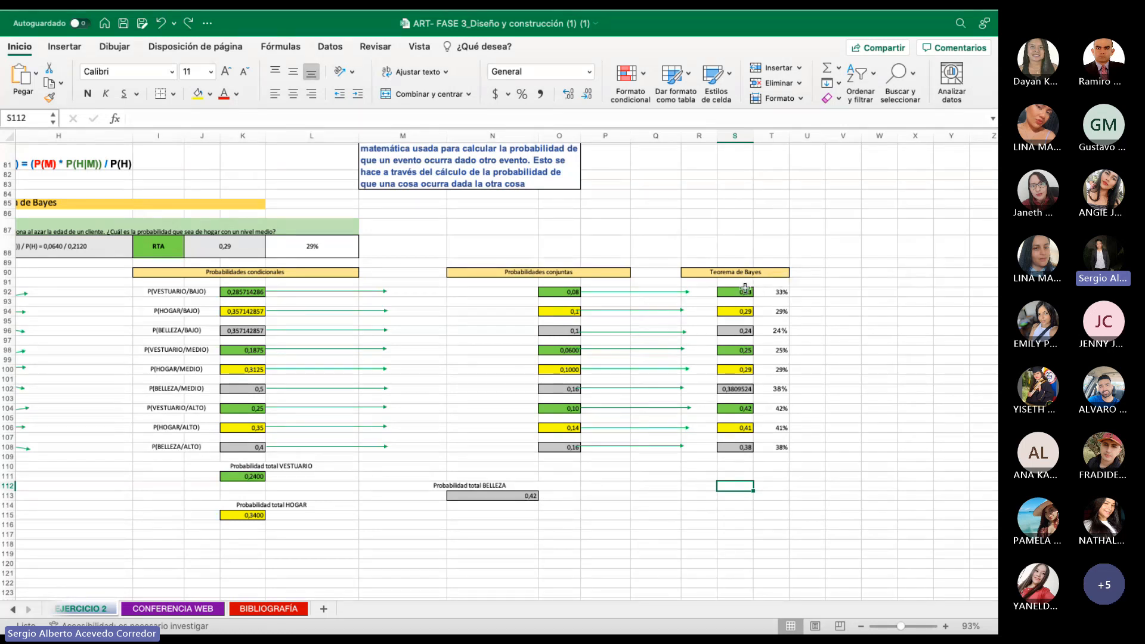
# Check the sums of the Teorema de Bayes decimals in column S and the percentages in T92:T108.
pyautogui.moveTo(741, 285); pyautogui.dragTo(746, 465)
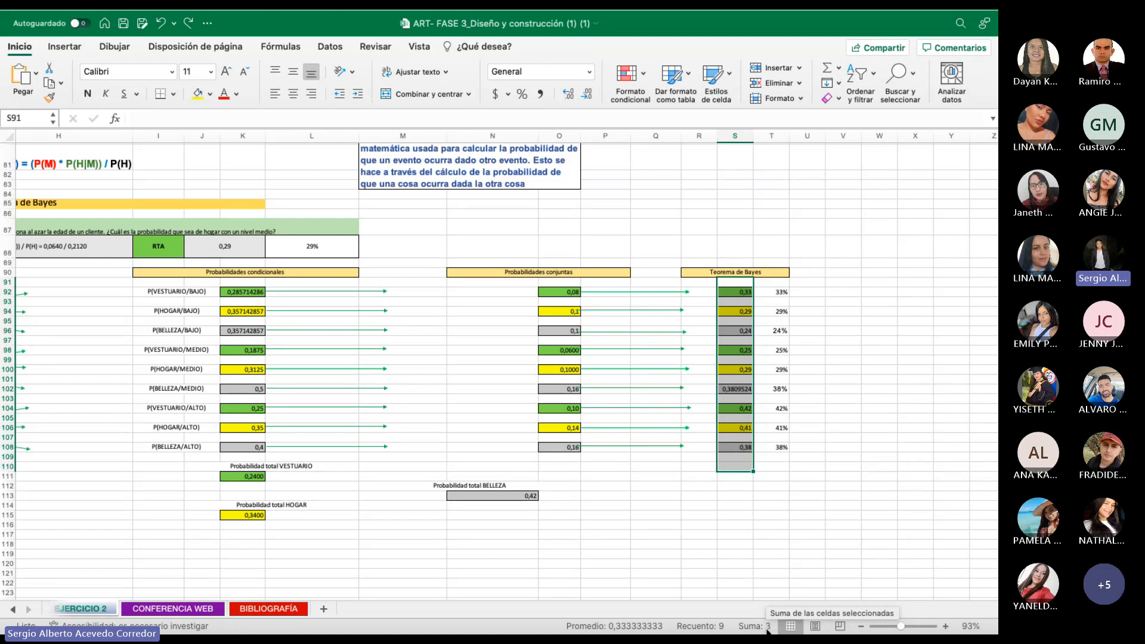
pyautogui.moveTo(776, 283); pyautogui.dragTo(797, 471)
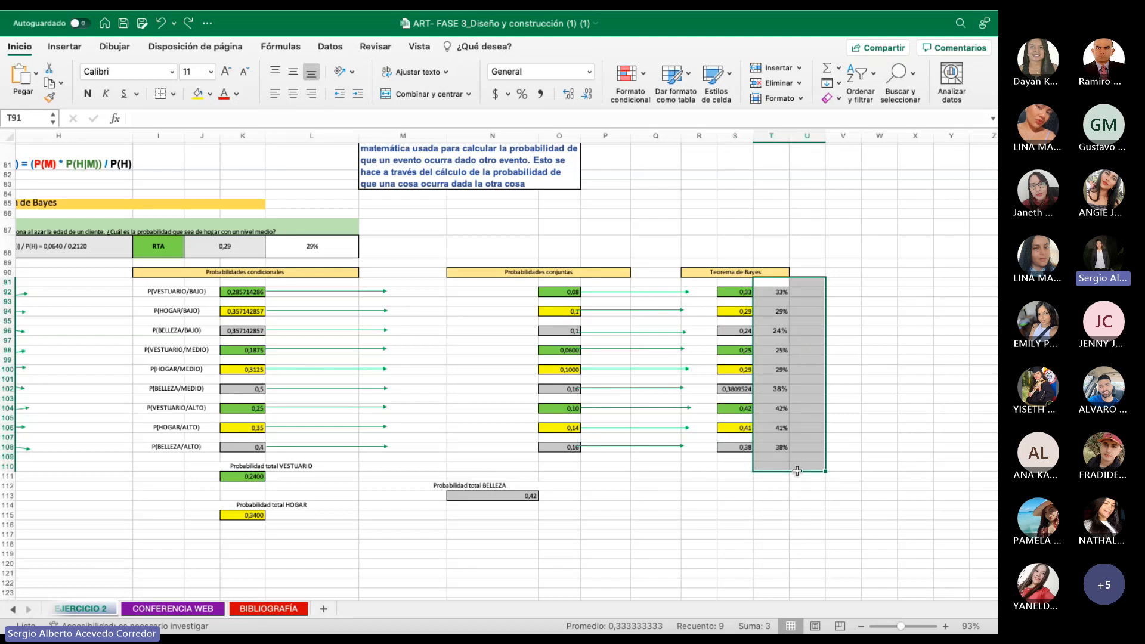
pyautogui.click(773, 488)
pyautogui.moveTo(775, 291); pyautogui.dragTo(778, 448)
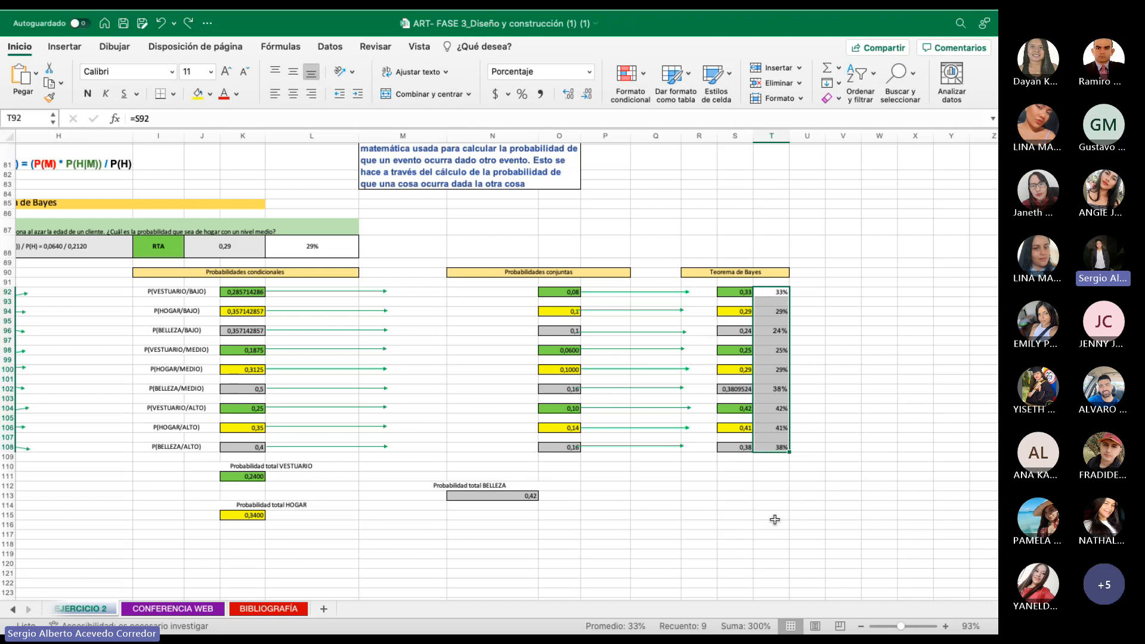
pyautogui.hscroll(-2, 692, 498)
pyautogui.scroll(1, 692, 498)
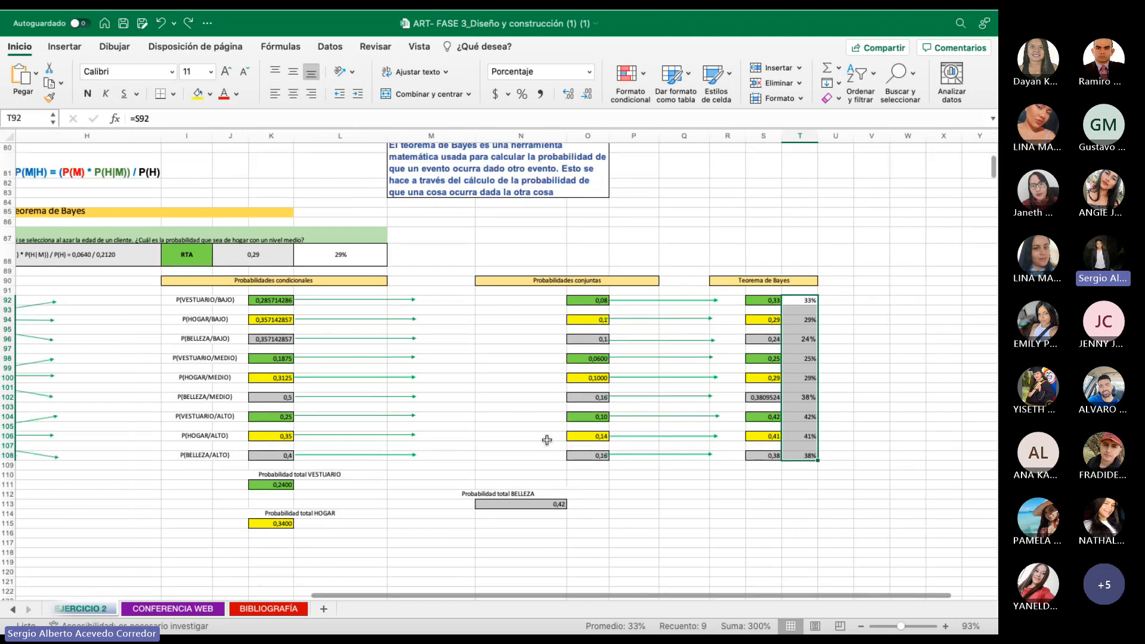
pyautogui.click(701, 506)
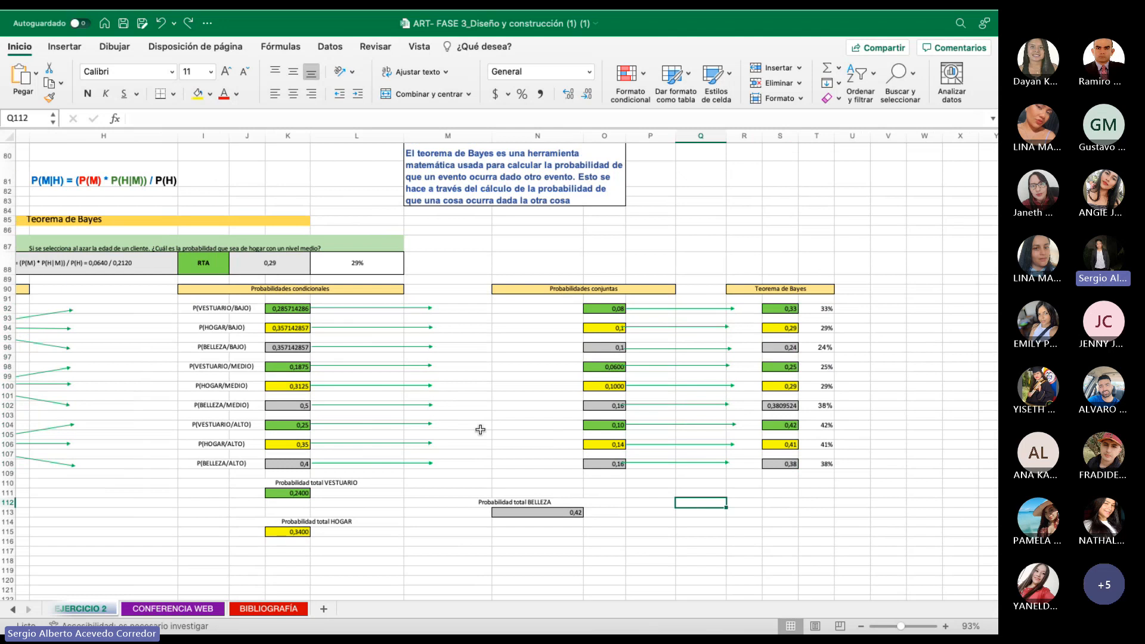
# Review the Probabilidades conjuntas column from the Vestuario/Bajo formula in O92 down past the Belleza/Bajo row.
pyautogui.hscroll(-2, 679, 456)
pyautogui.scroll(1, 679, 456)
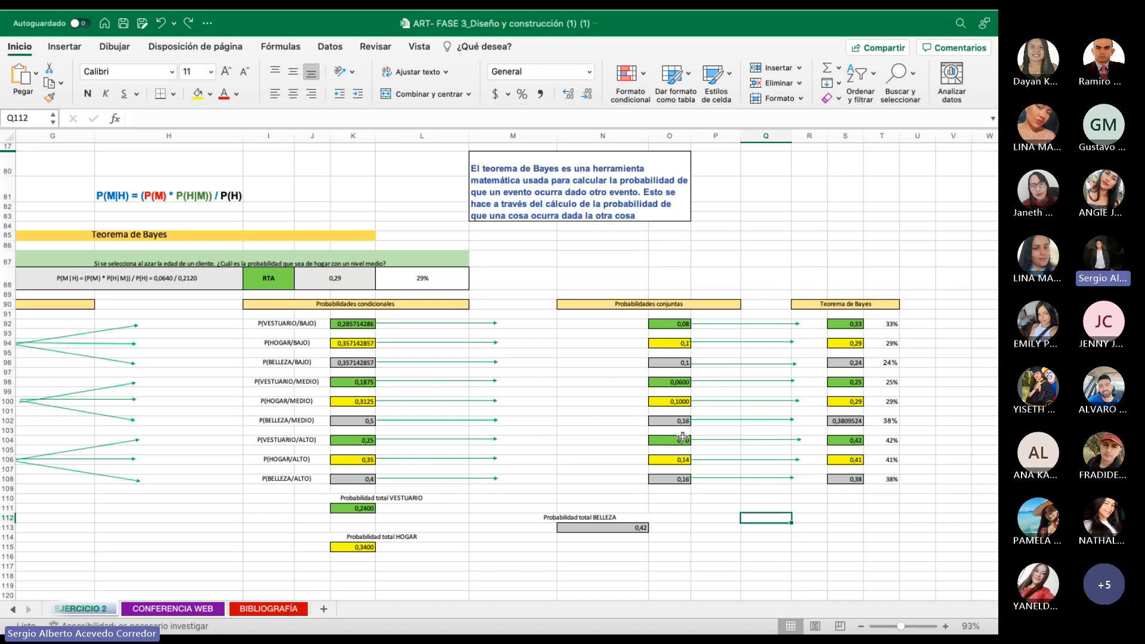
pyautogui.click(674, 325)
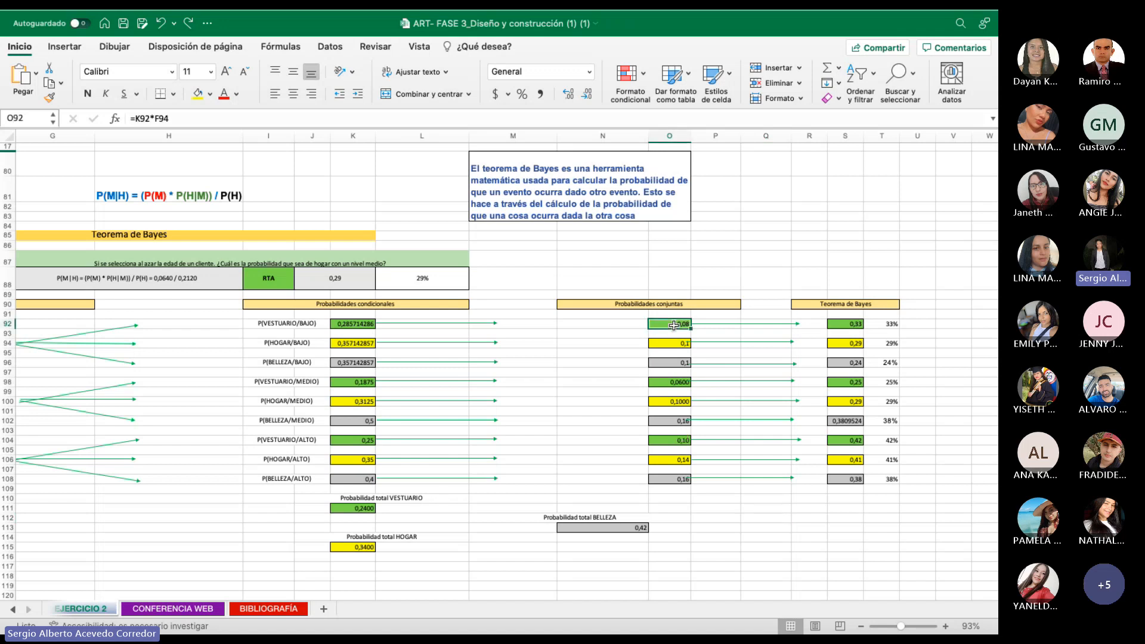
pyautogui.press('Down')
pyautogui.press('Down')
pyautogui.press('Down')
pyautogui.press('Down')
pyautogui.press('Down')
pyautogui.press('Down')
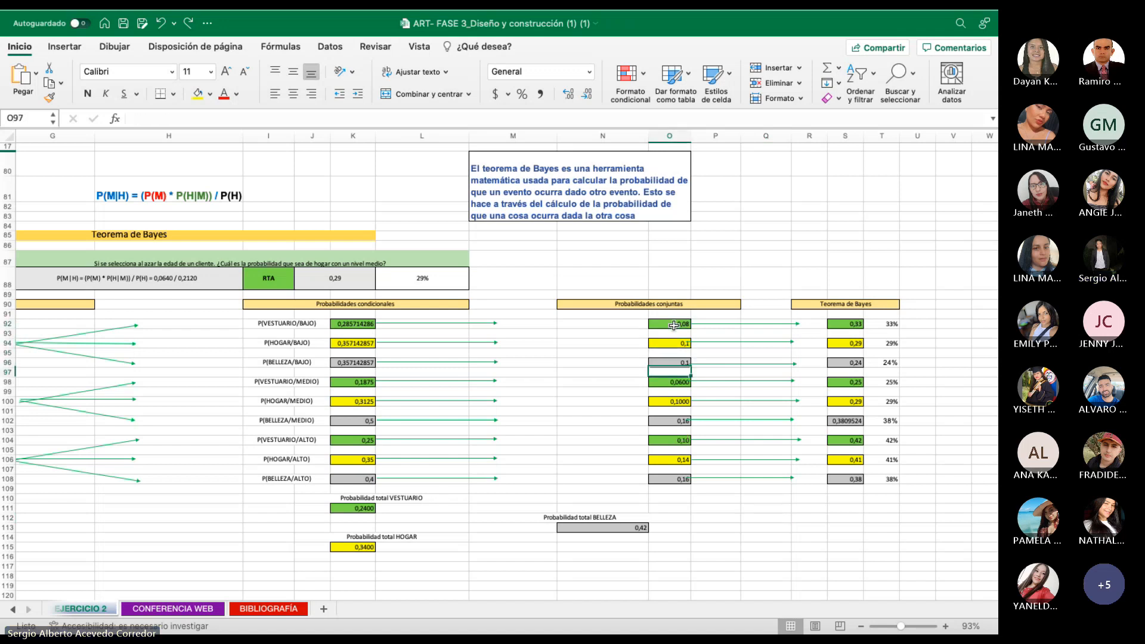
pyautogui.click(574, 414)
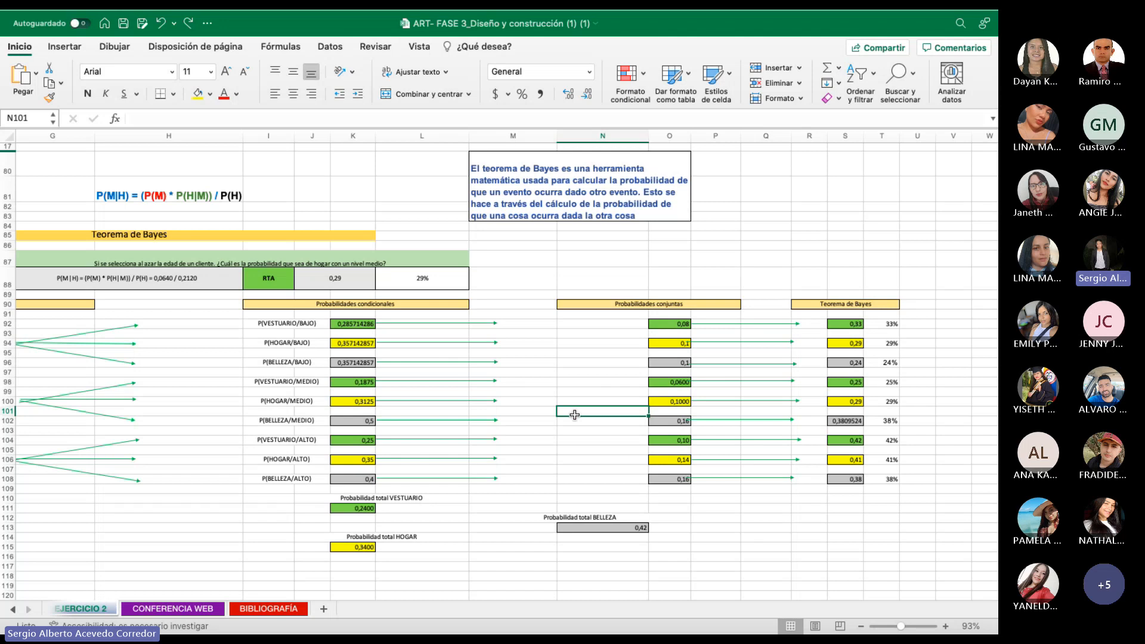
# Review the EVENTO 1 question in G87 and trace the P(MEDIO) branch in row 100 to the P(HOGAR/MEDIO) label.
pyautogui.click(290, 255)
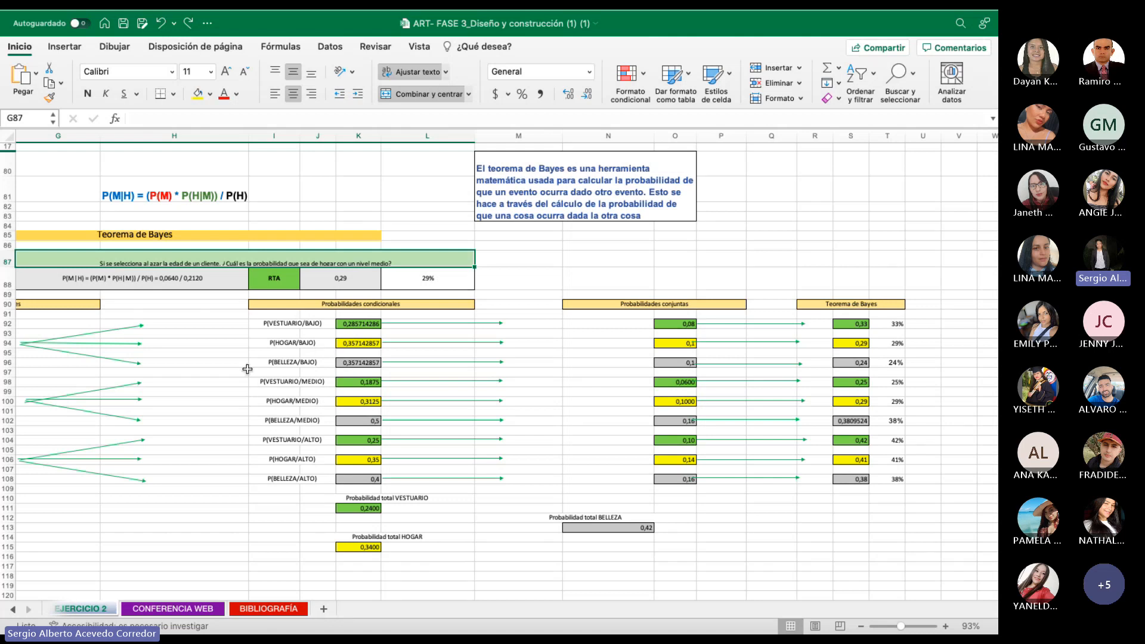
pyautogui.hscroll(-3, 247, 369)
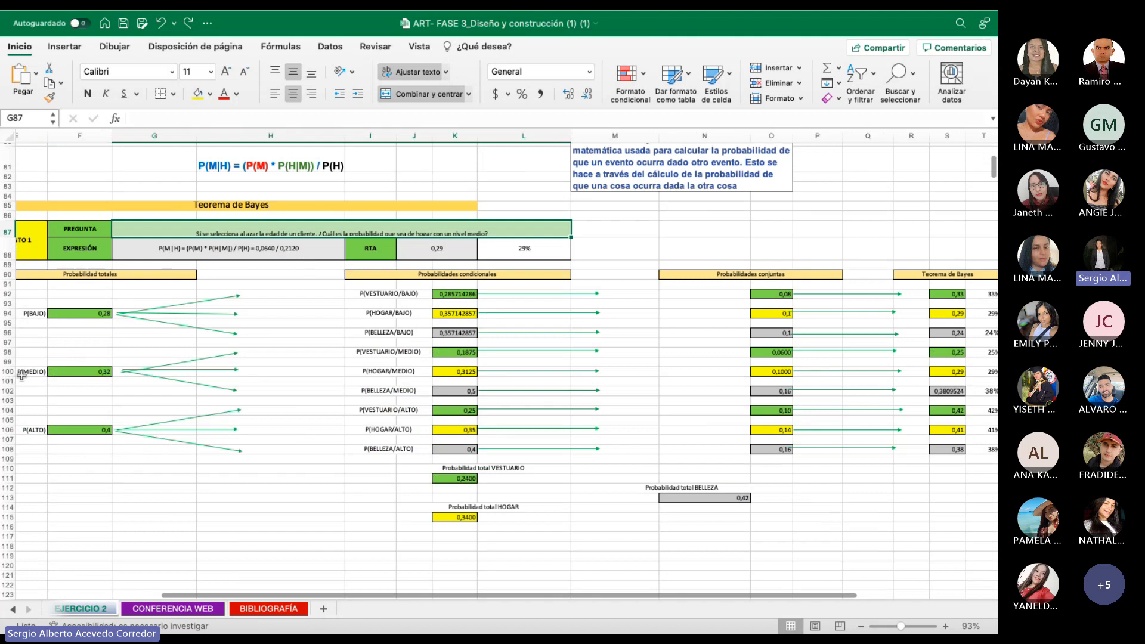
pyautogui.scroll(-1, 27, 371)
pyautogui.click(26, 371)
pyautogui.press('Right')
pyautogui.press('Right')
pyautogui.press('Right')
pyautogui.press('Right')
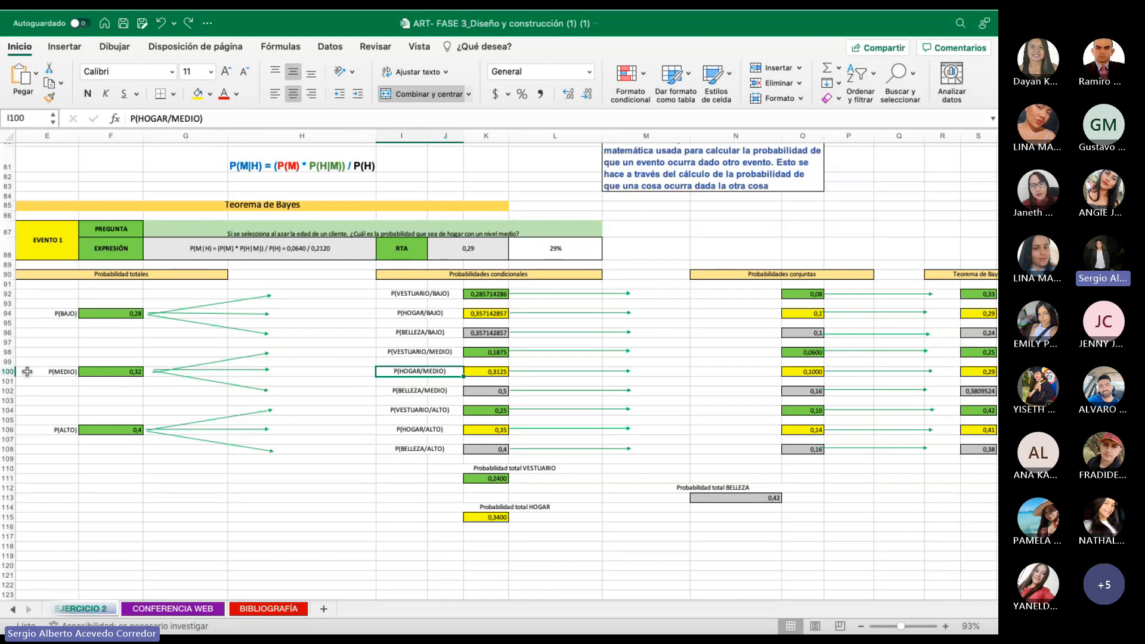
# Follow row 100 from the Hogar/Medio conditional probability through the joint formula in O100 to the Bayes formula in S100.
pyautogui.press('Right')
pyautogui.press('Right')
pyautogui.press('Right')
pyautogui.press('Right')
pyautogui.press('Right')
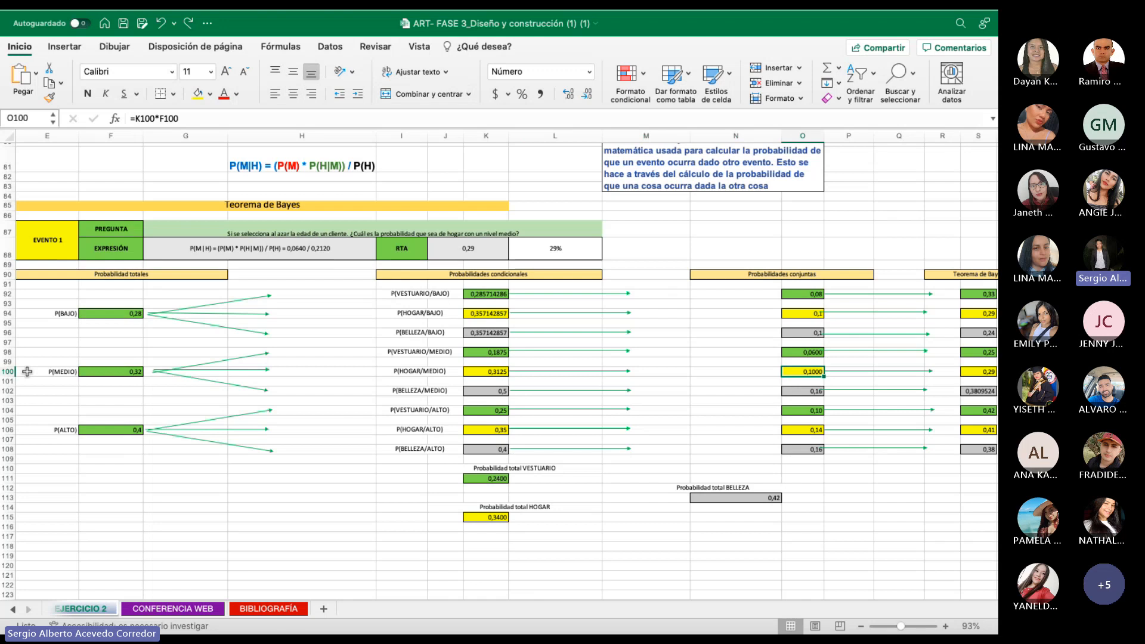
pyautogui.press('Right')
pyautogui.press('Right')
pyautogui.press('Right')
pyautogui.press('Right')
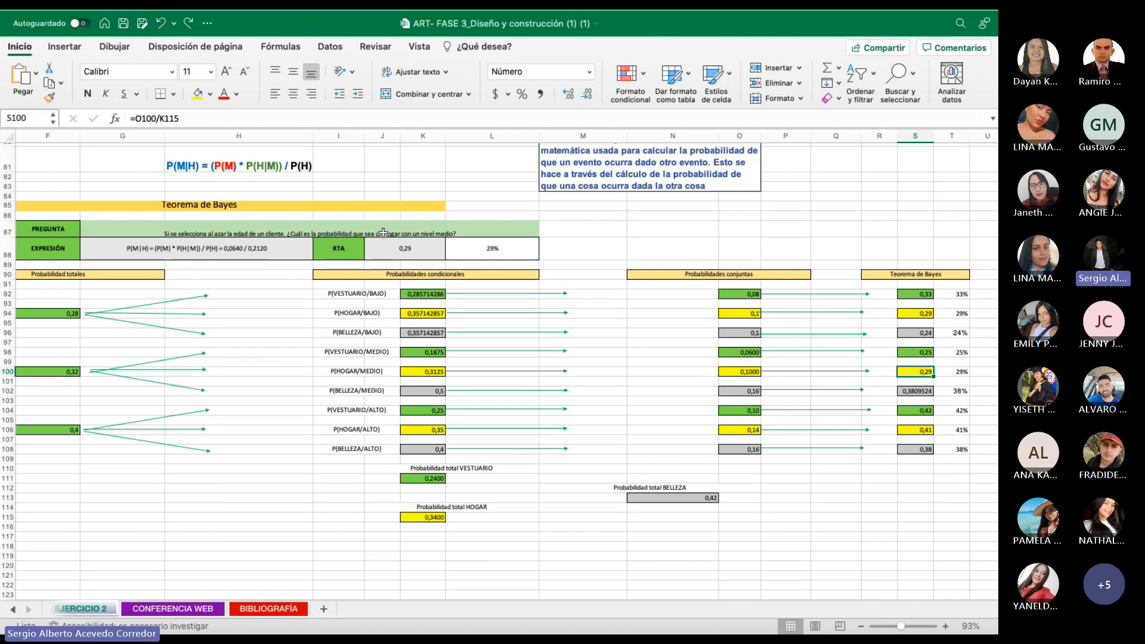
# Inspect the EVENTO 1 answer formula in J88 and its percentage reference in L88.
pyautogui.click(423, 251)
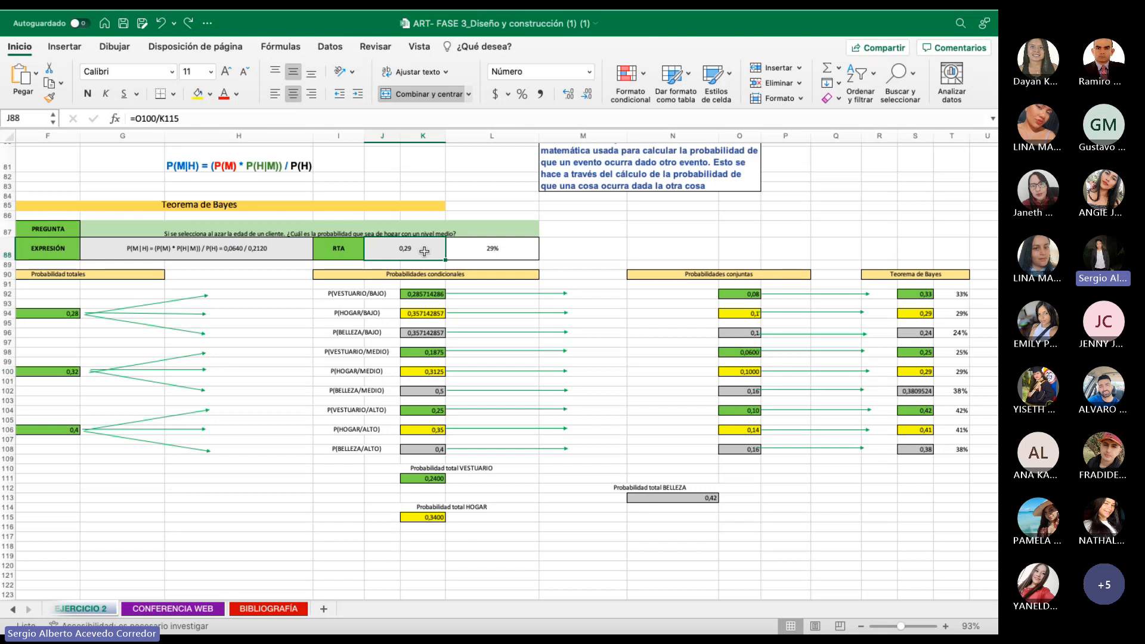
pyautogui.click(472, 254)
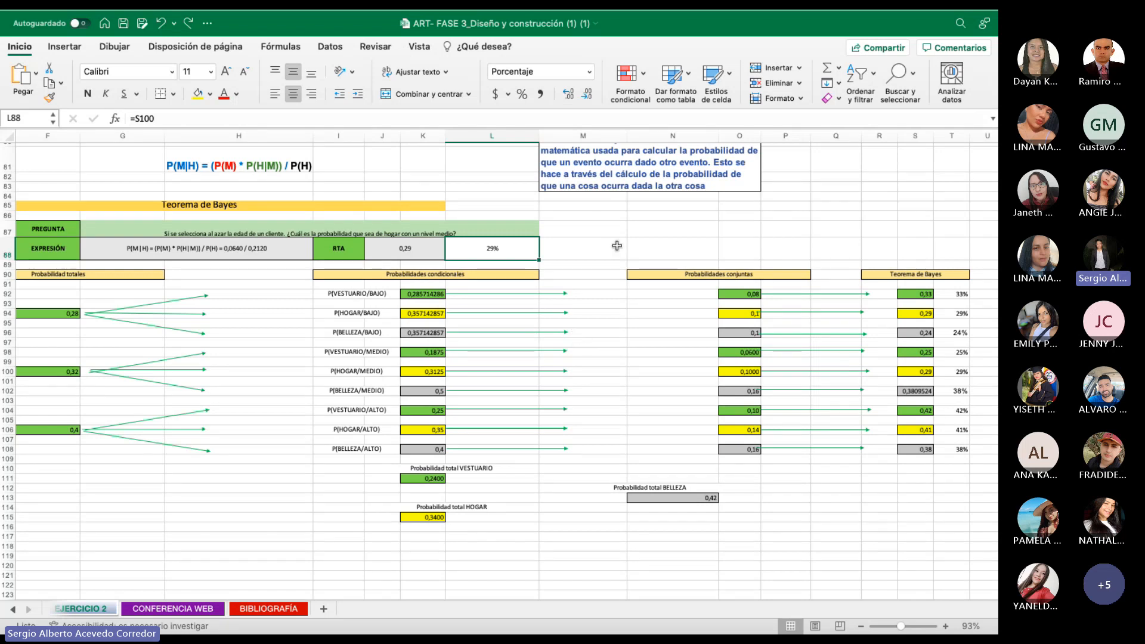
pyautogui.click(616, 219)
# Take the workbook out of full screen, switch to the Teams meeting and close the open contact profile to show the meeting chat.
pyautogui.moveTo(817, 12)
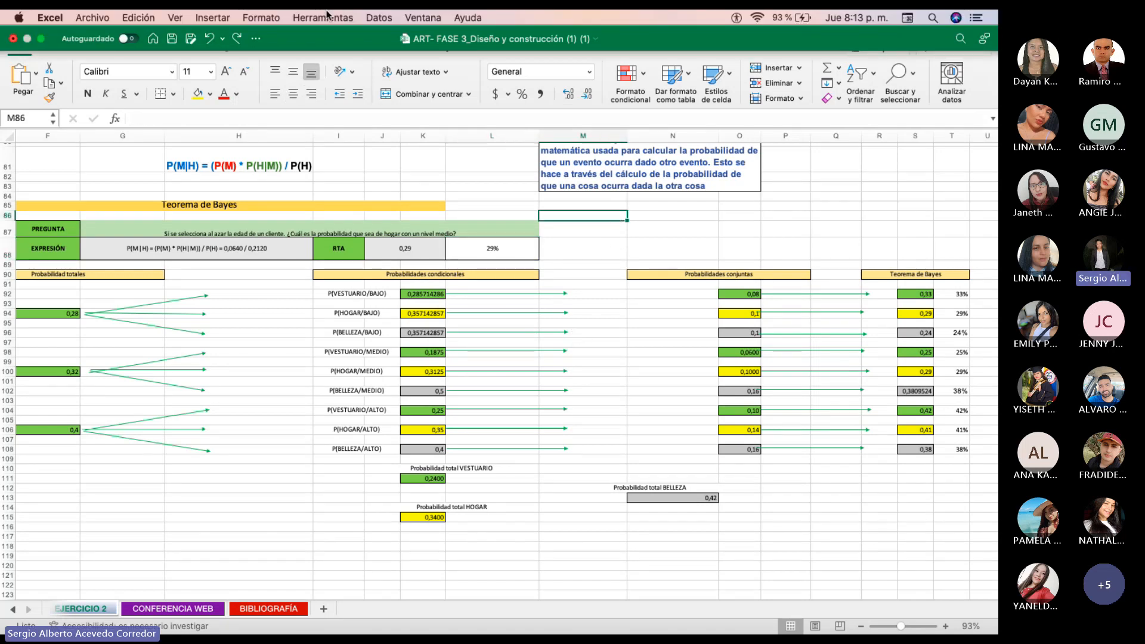
pyautogui.click(43, 38)
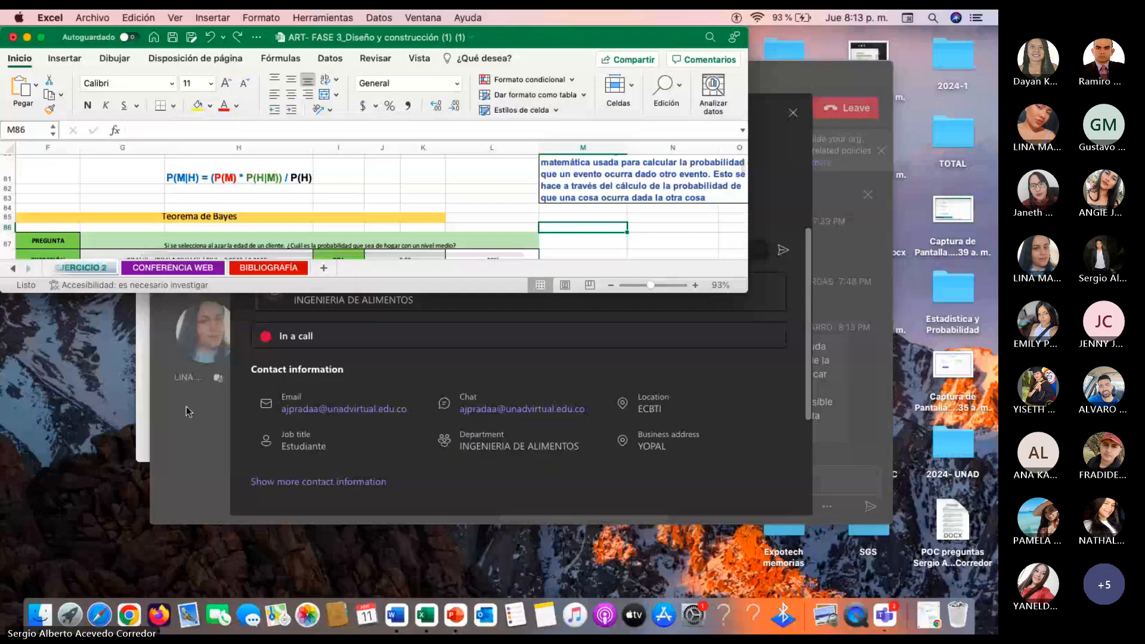
pyautogui.click(185, 408)
pyautogui.click(793, 113)
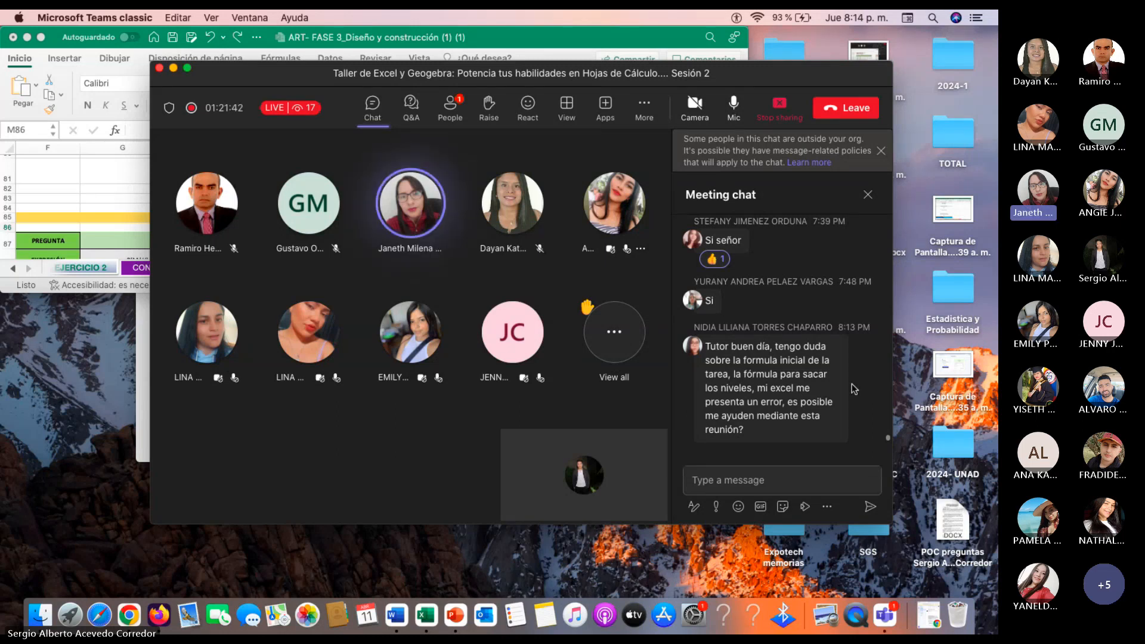
# Switch back to the Excel workbook ART- FASE 3_Diseño y construcción (1) (1) and close it without saving the changes.
pyautogui.click(94, 189)
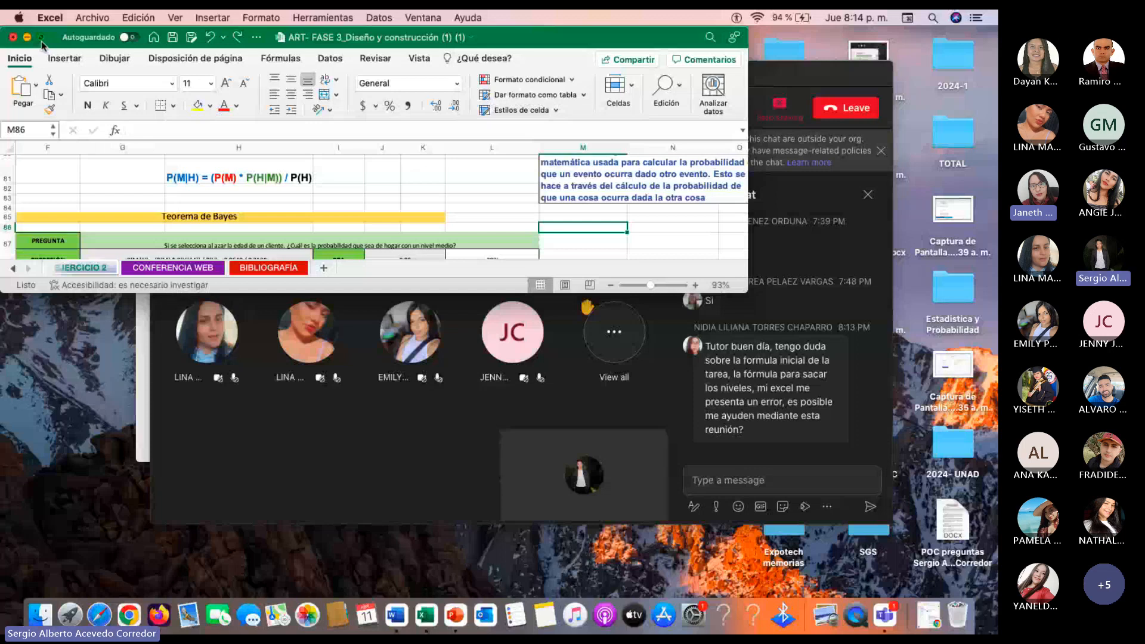
pyautogui.click(41, 38)
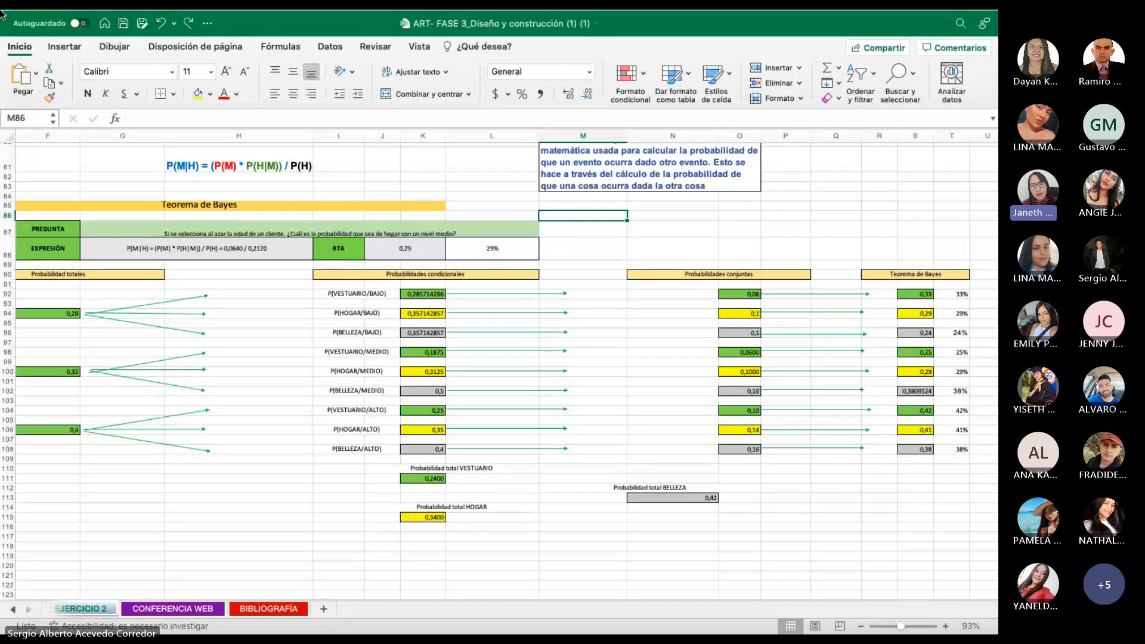
pyautogui.moveTo(12, 18)
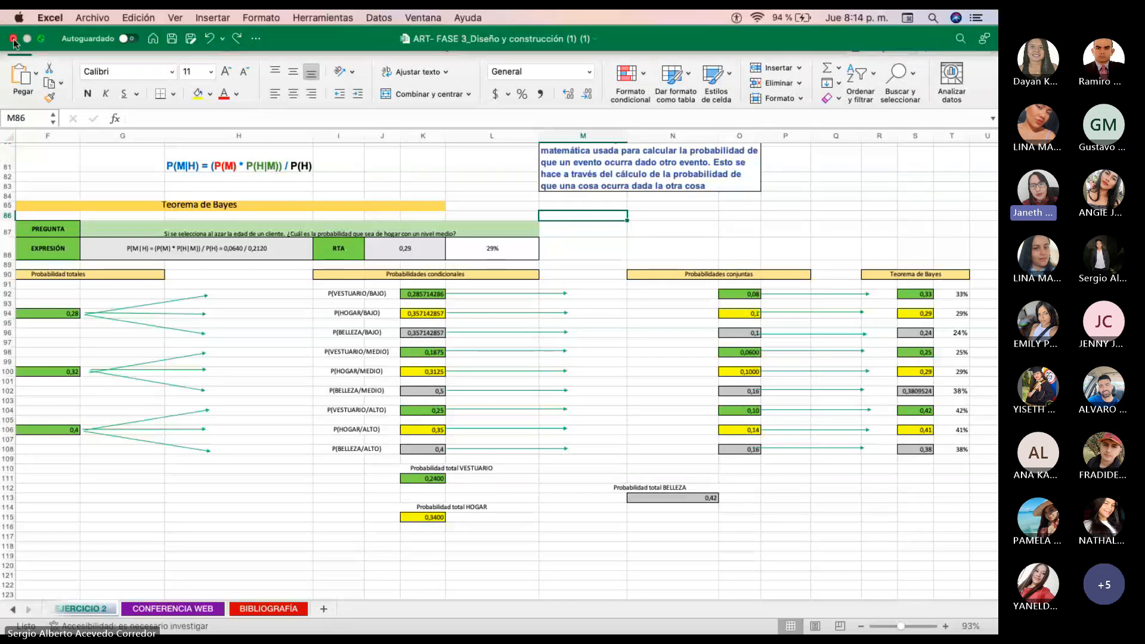
pyautogui.click(13, 39)
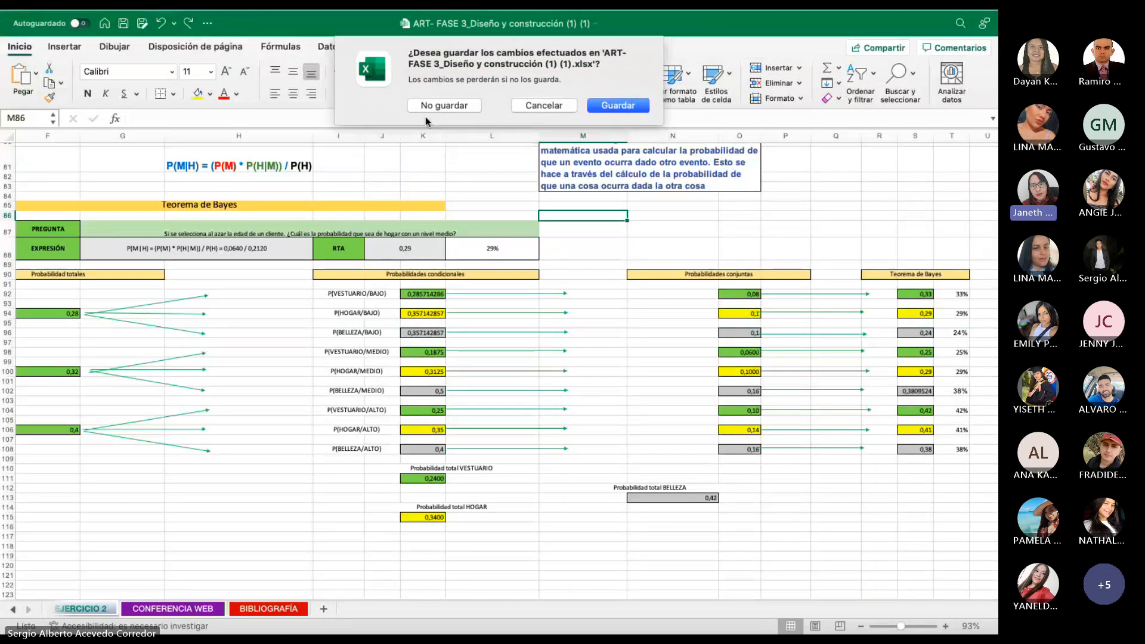
pyautogui.click(428, 107)
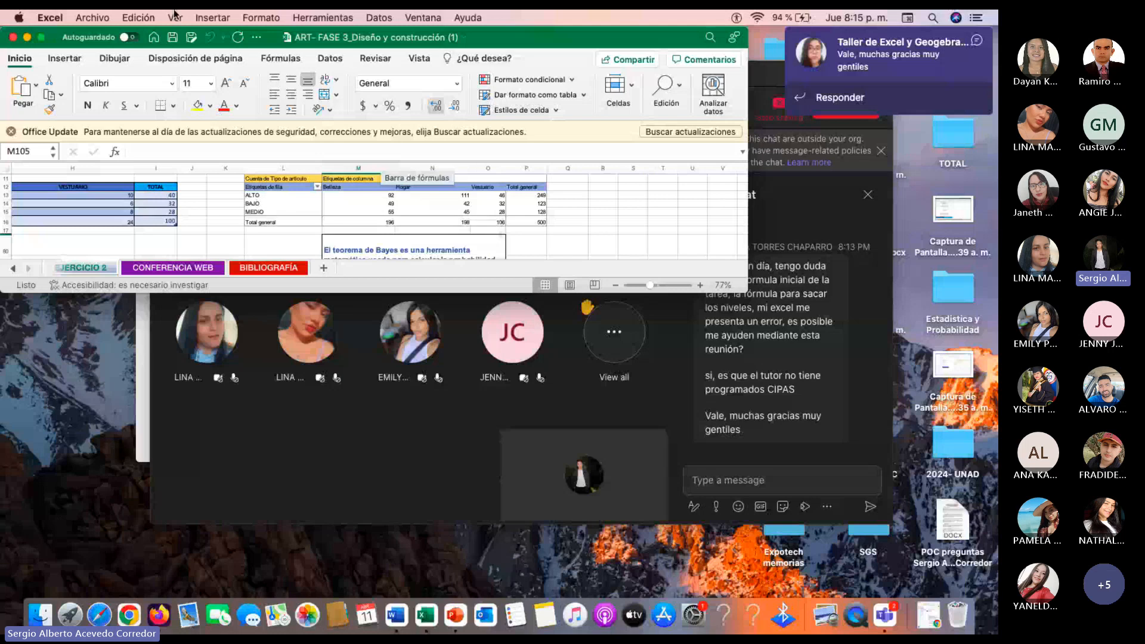
# Close the remaining ART- FASE 3_Diseño y construcción (1) workbook and stop sharing the screen in the Teams meeting.
pyautogui.click(13, 37)
pyautogui.click(673, 117)
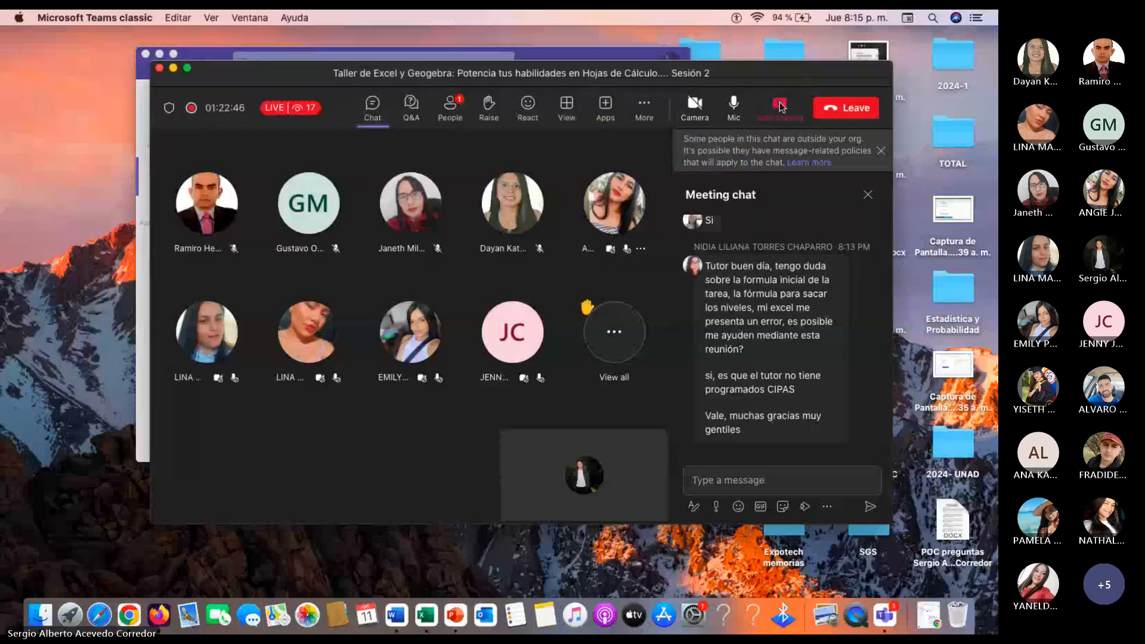
pyautogui.click(779, 105)
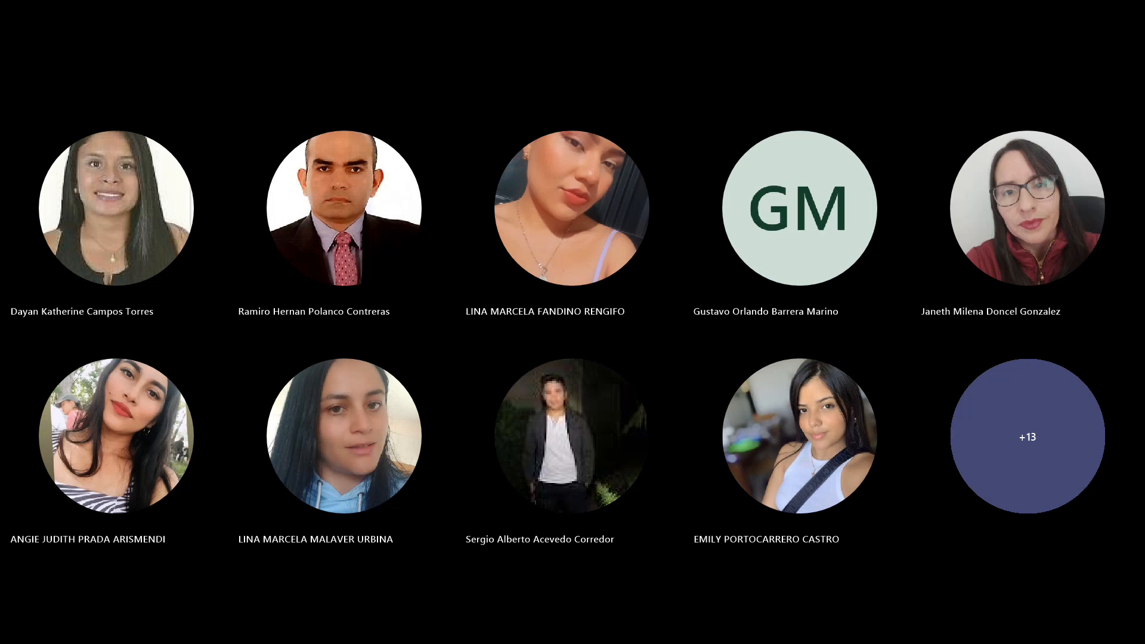